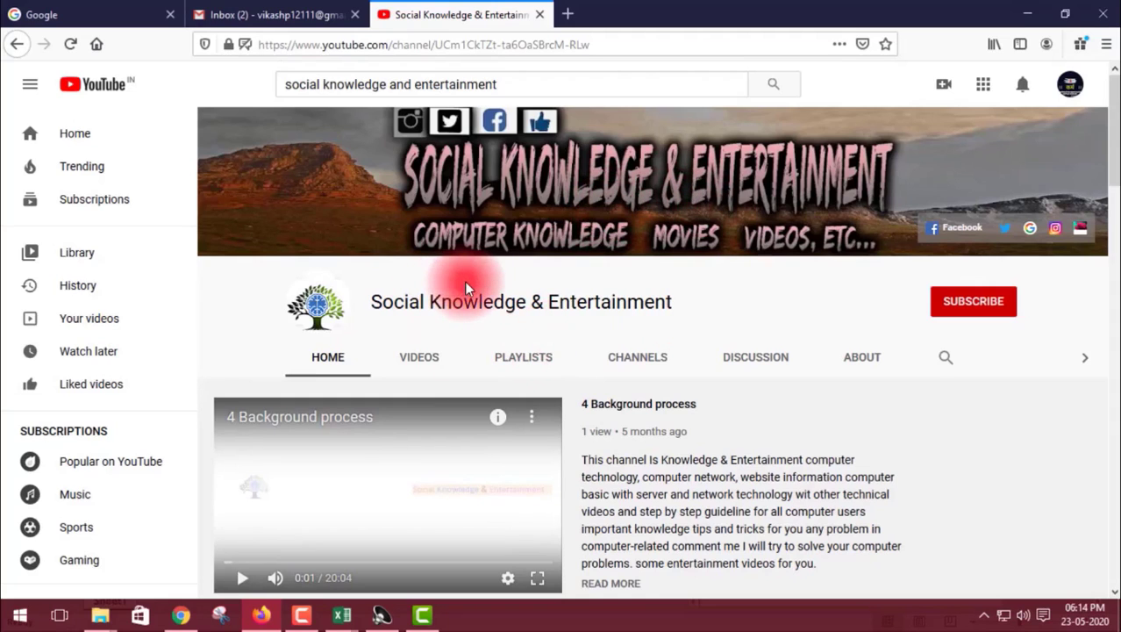
Subscribe to the Social Knowledge & Entertainment channel and set its notifications to All
scroll(464, 281, "down", 1)
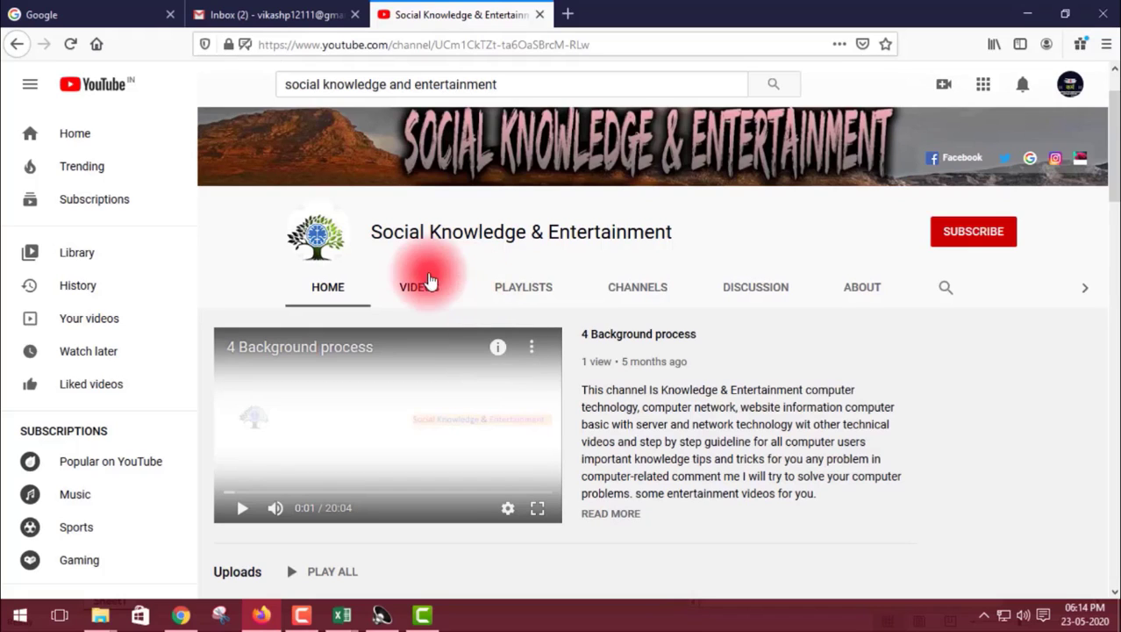
scroll(439, 280, "up", 1)
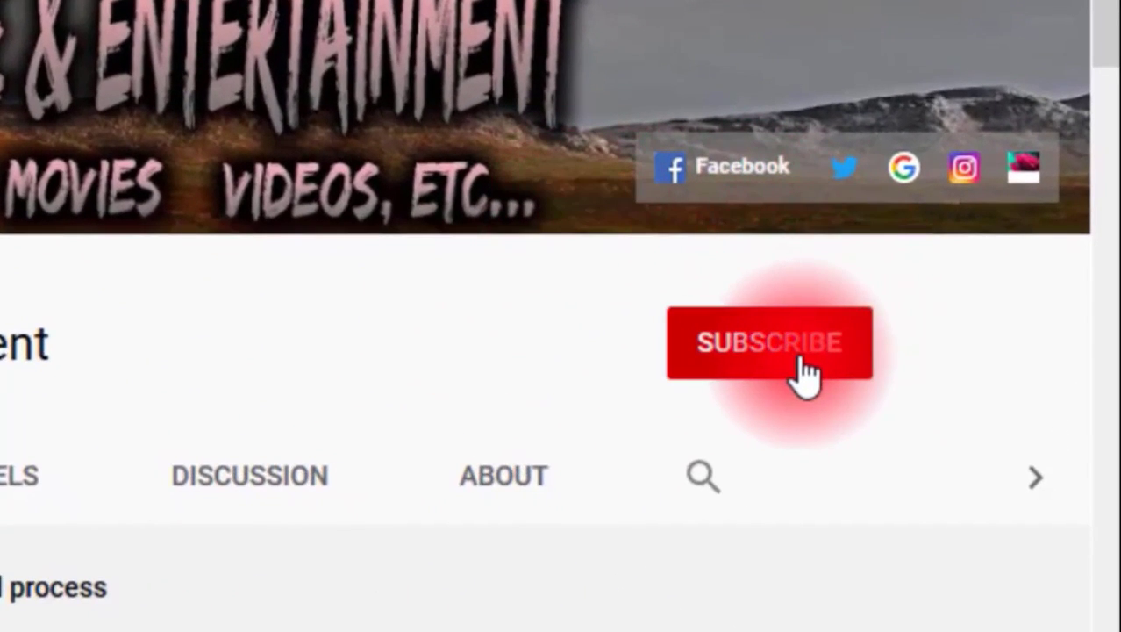
left_click(805, 370)
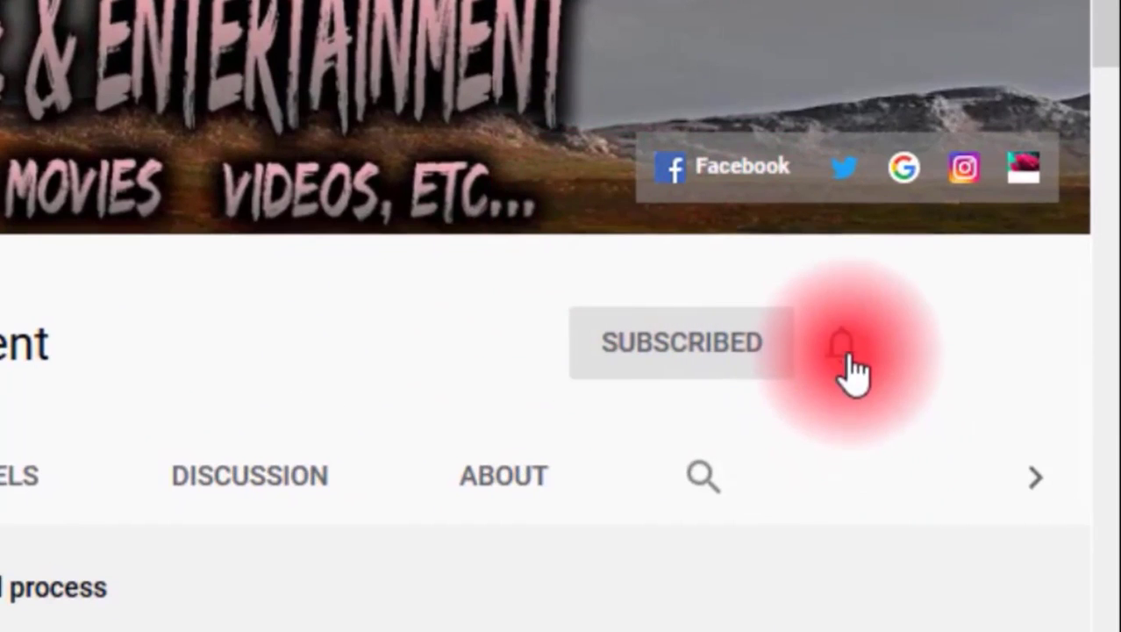
left_click(842, 353)
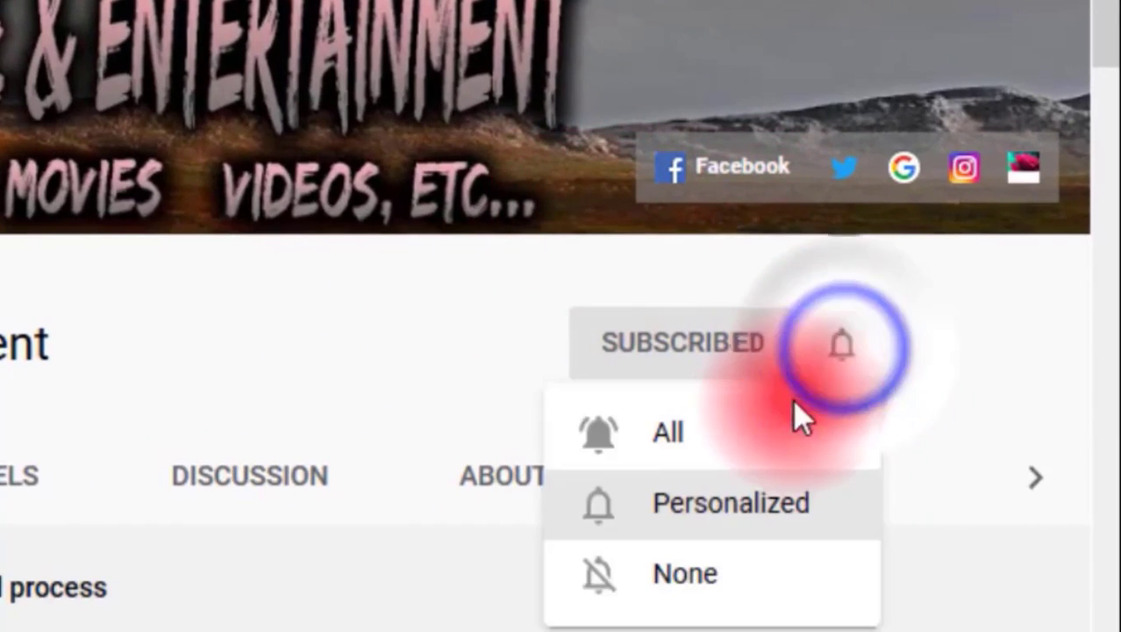
left_click(767, 436)
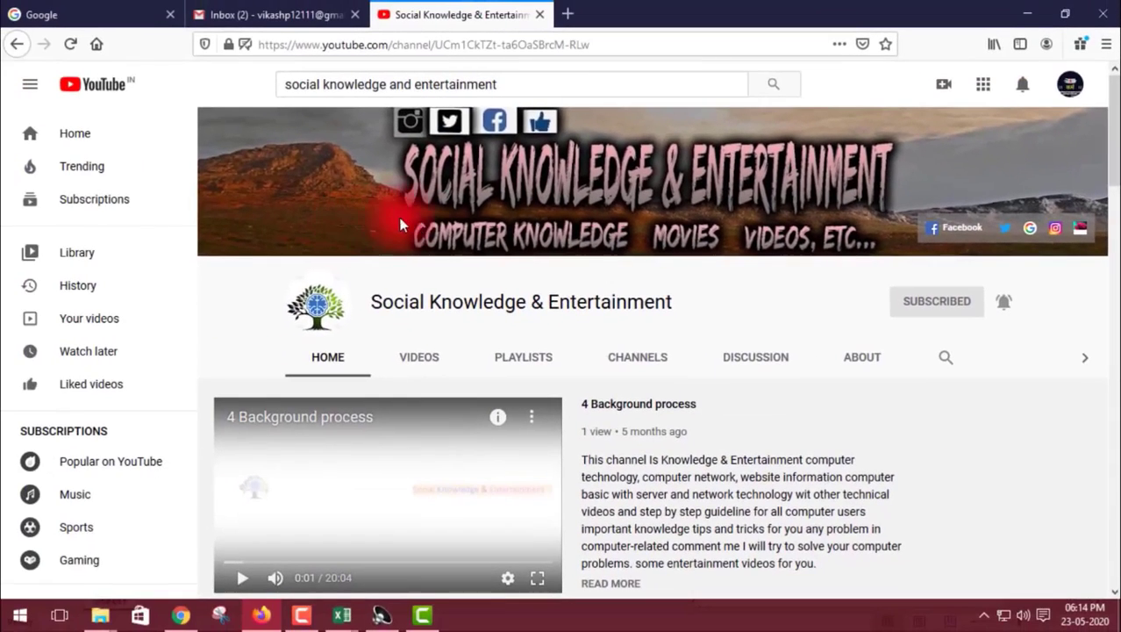
left_click(335, 489)
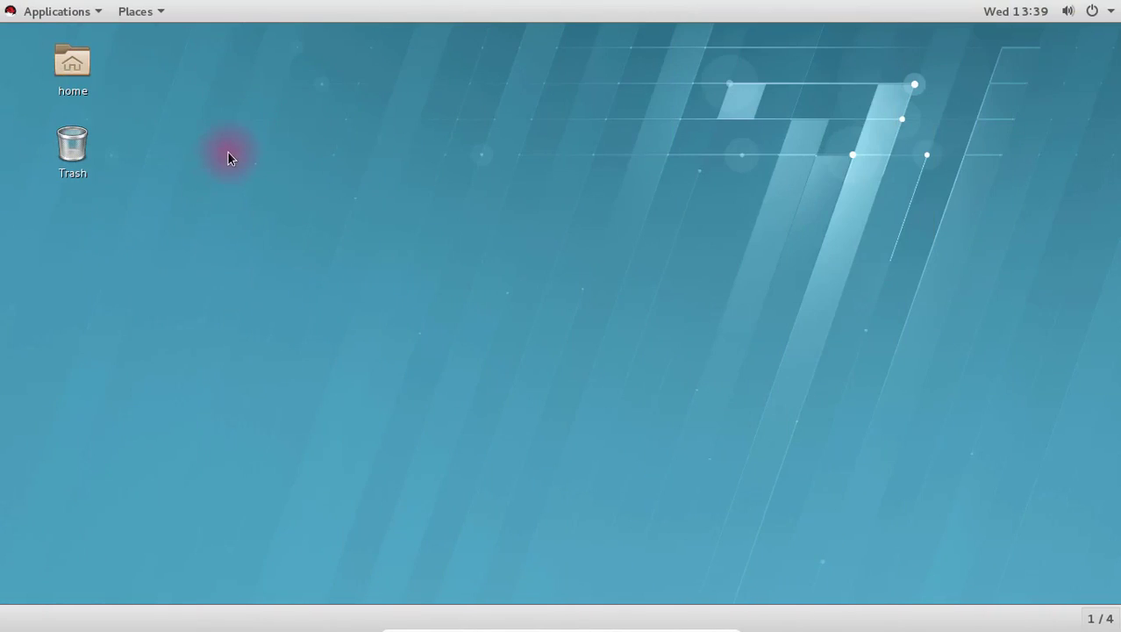
left_click_drag(211, 116, 922, 498)
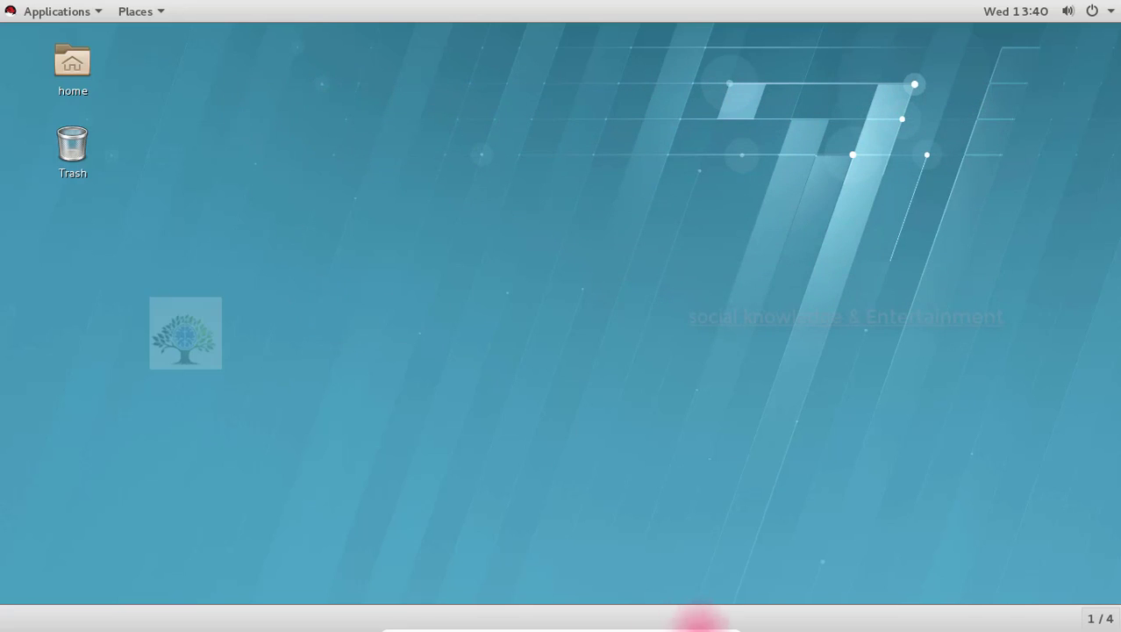
left_click(699, 624)
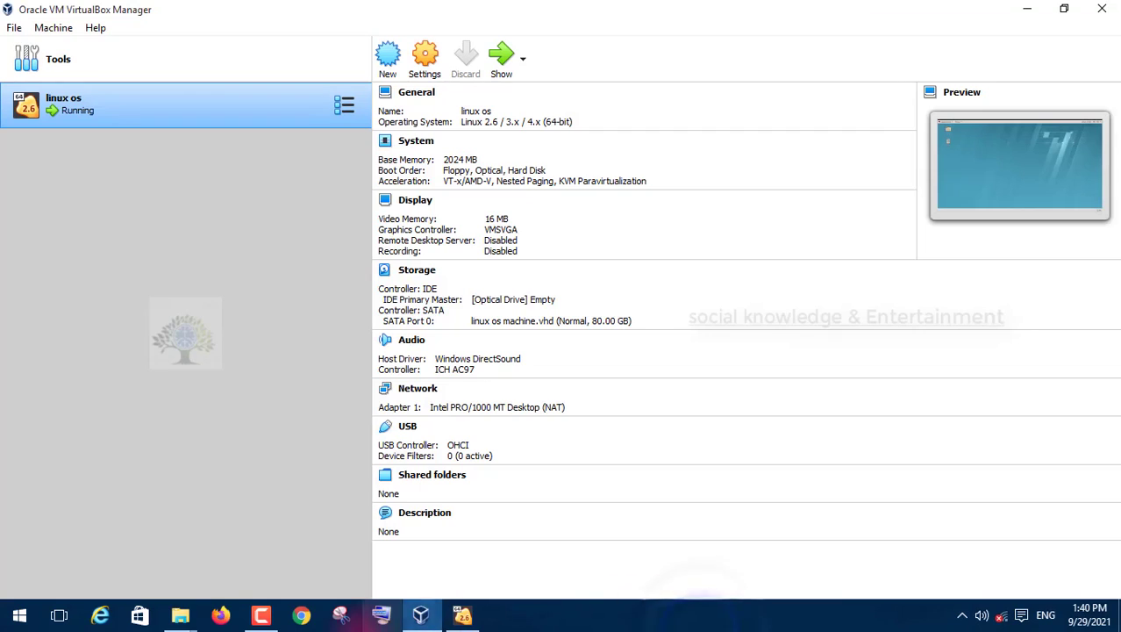
left_click(980, 535)
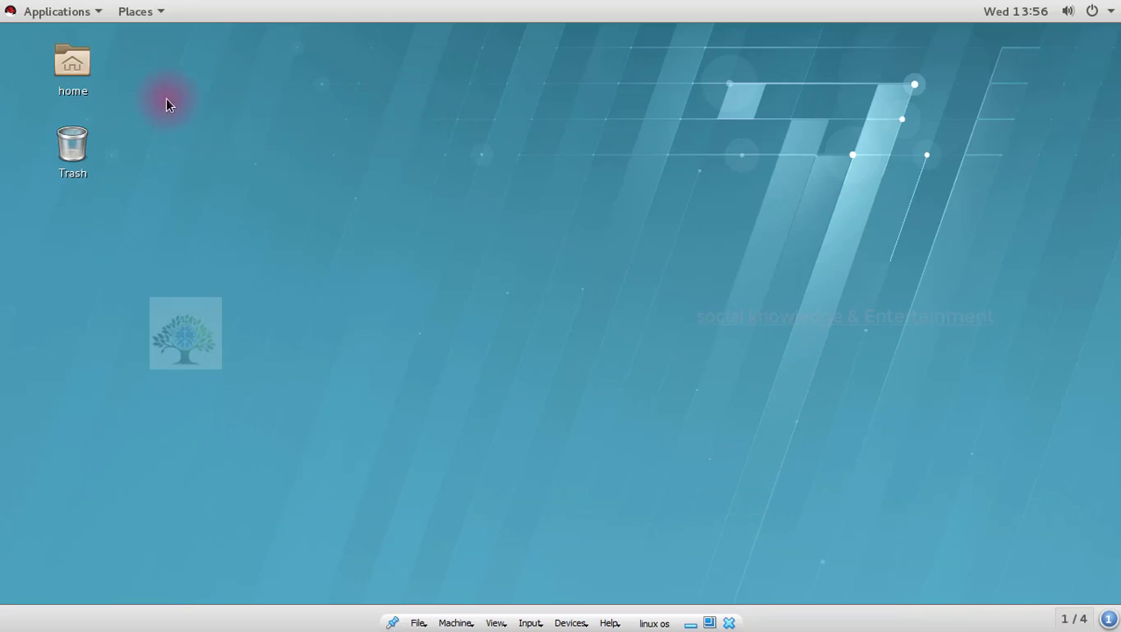
left_click_drag(161, 91, 1053, 531)
left_click_drag(175, 115, 999, 513)
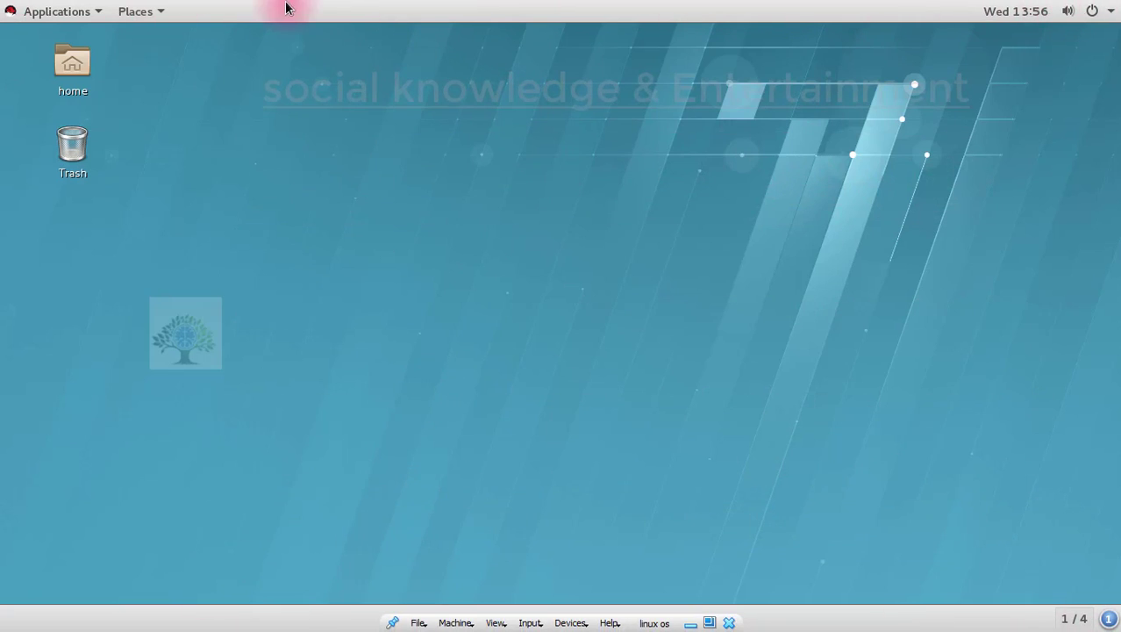
left_click(341, 13)
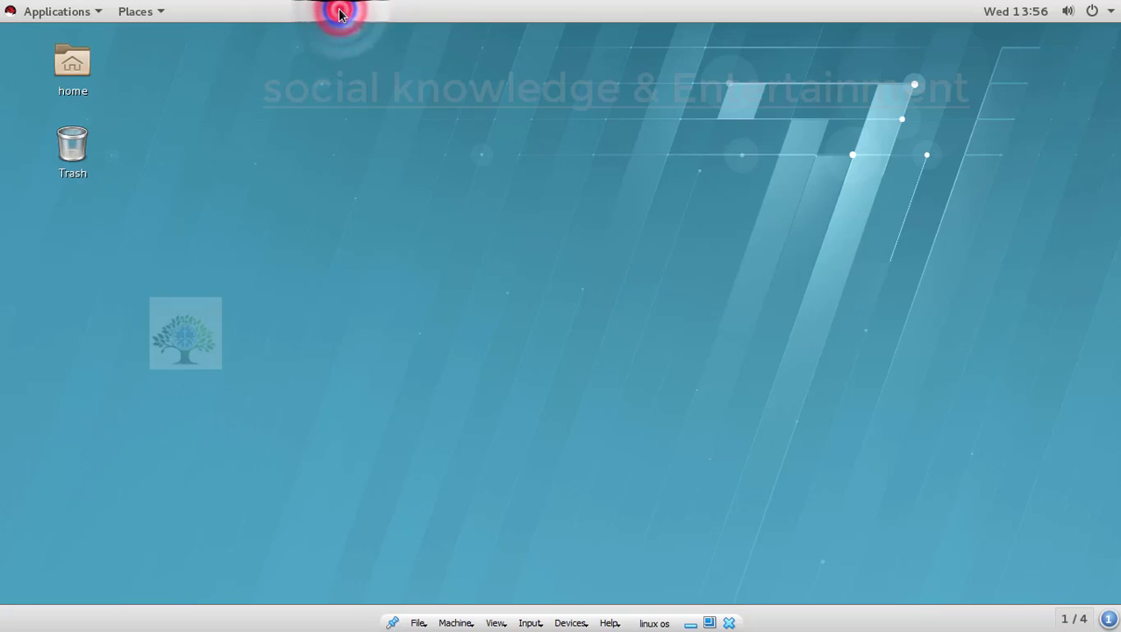
Open a terminal window from the Linux desktop and close it again
right_click(325, 124)
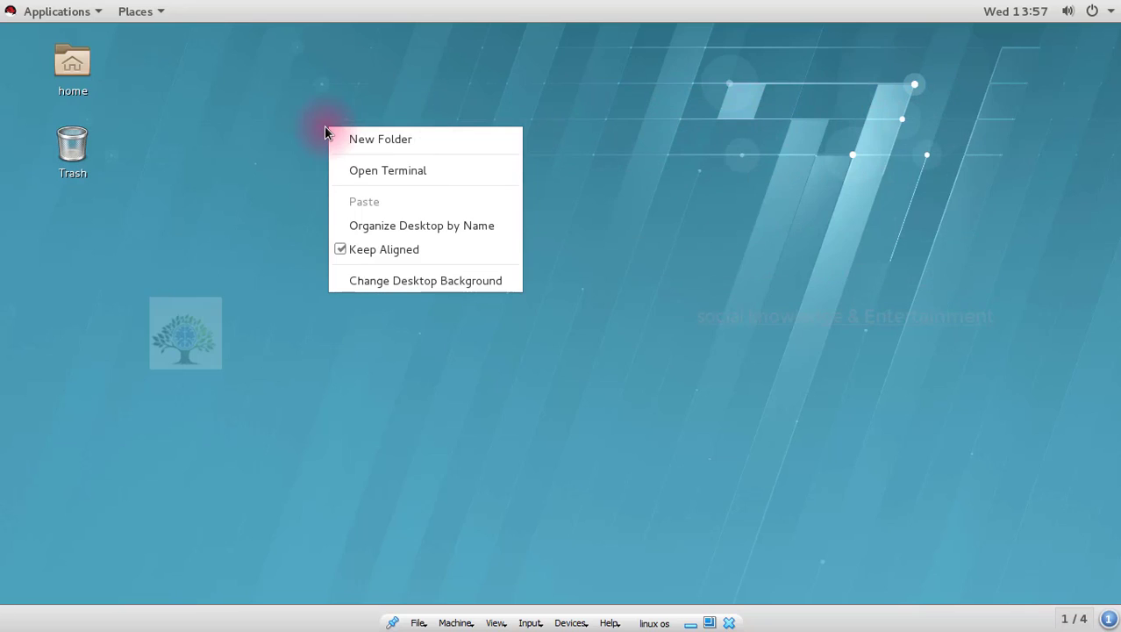
left_click(391, 169)
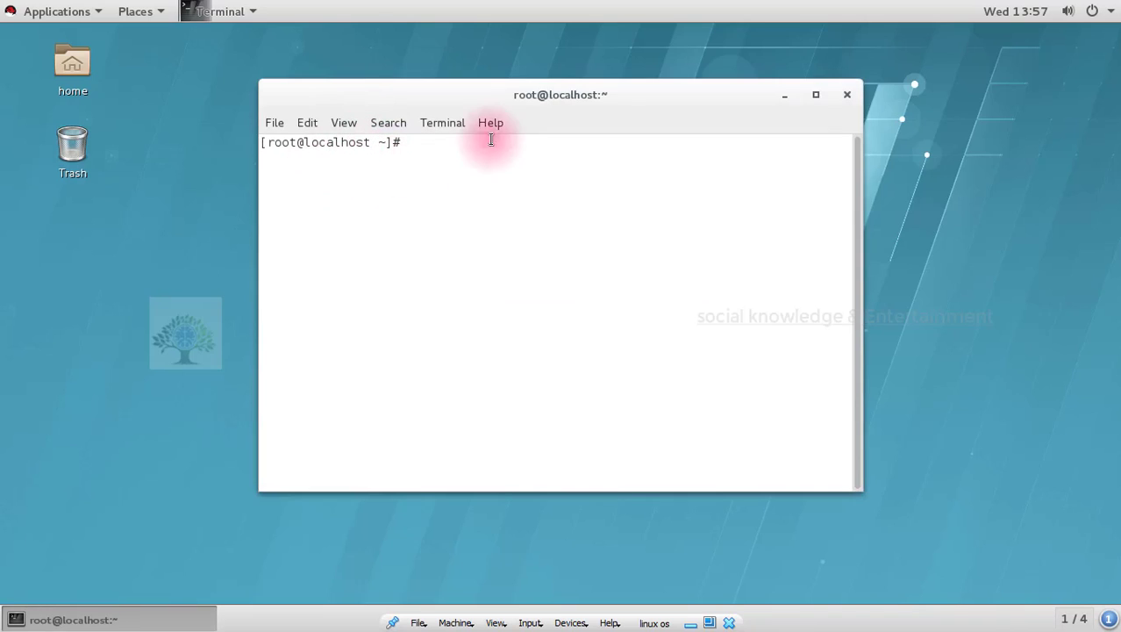
left_click(842, 103)
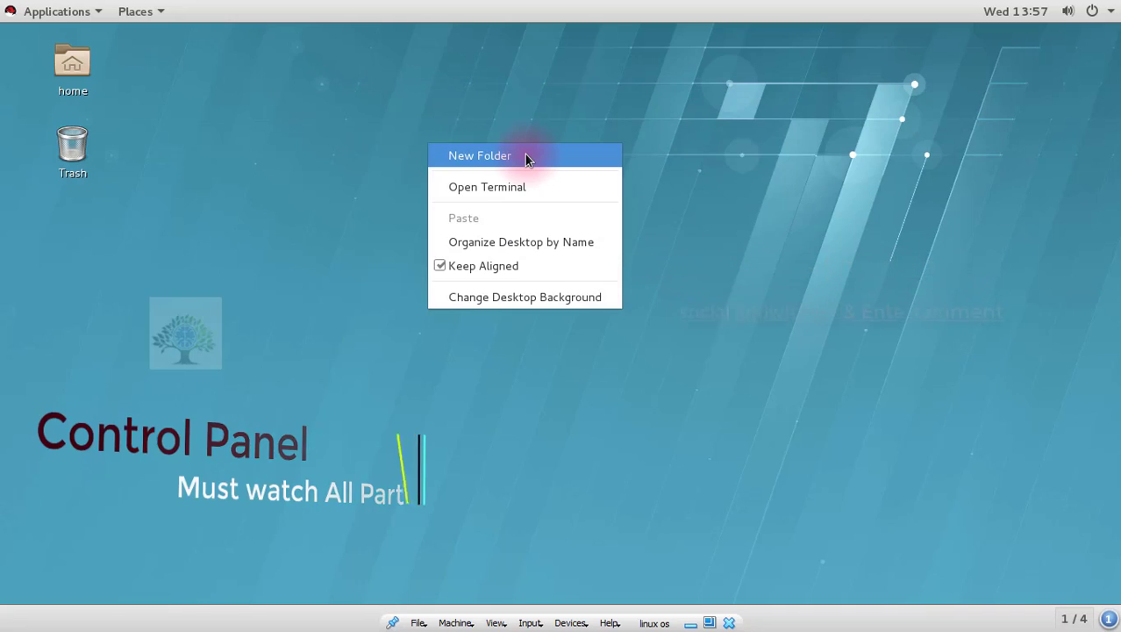
Create a desktop folder named myfolder and move it near the home and Trash icons
left_click(522, 154)
left_click(427, 156)
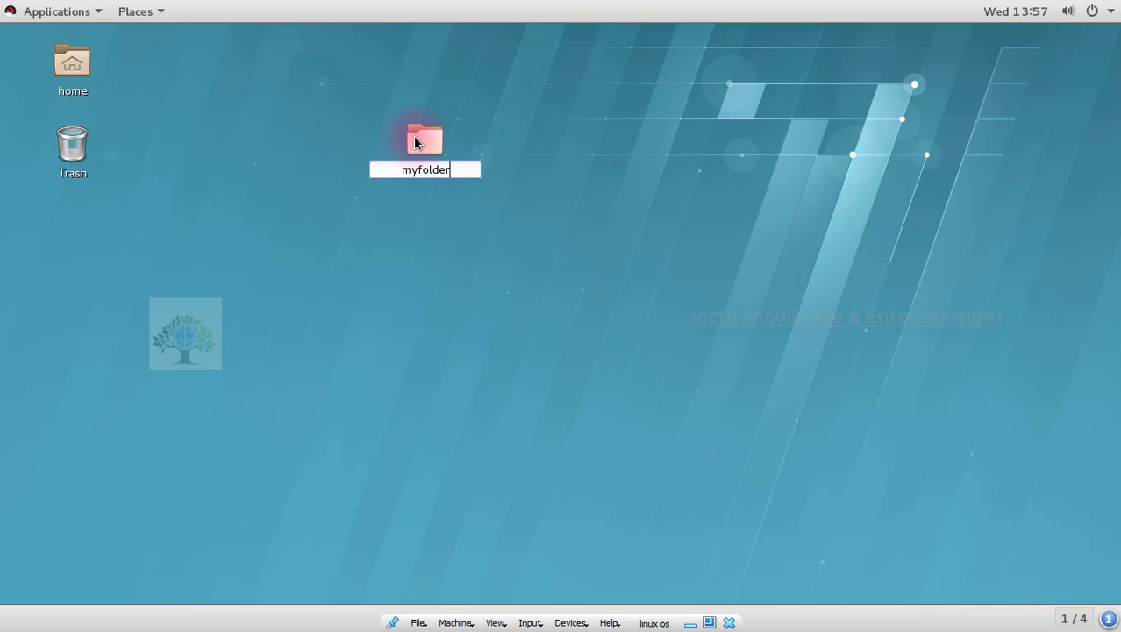
left_click(416, 142)
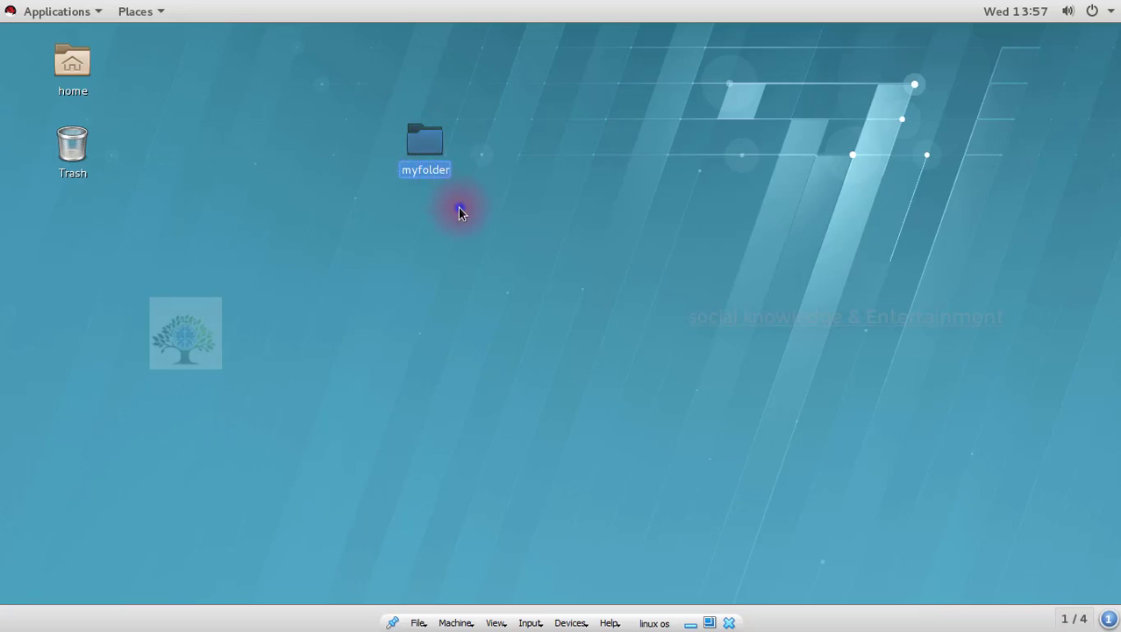
left_click_drag(437, 155, 239, 131)
left_click(270, 134)
left_click(244, 94)
left_click(498, 135)
right_click(256, 177)
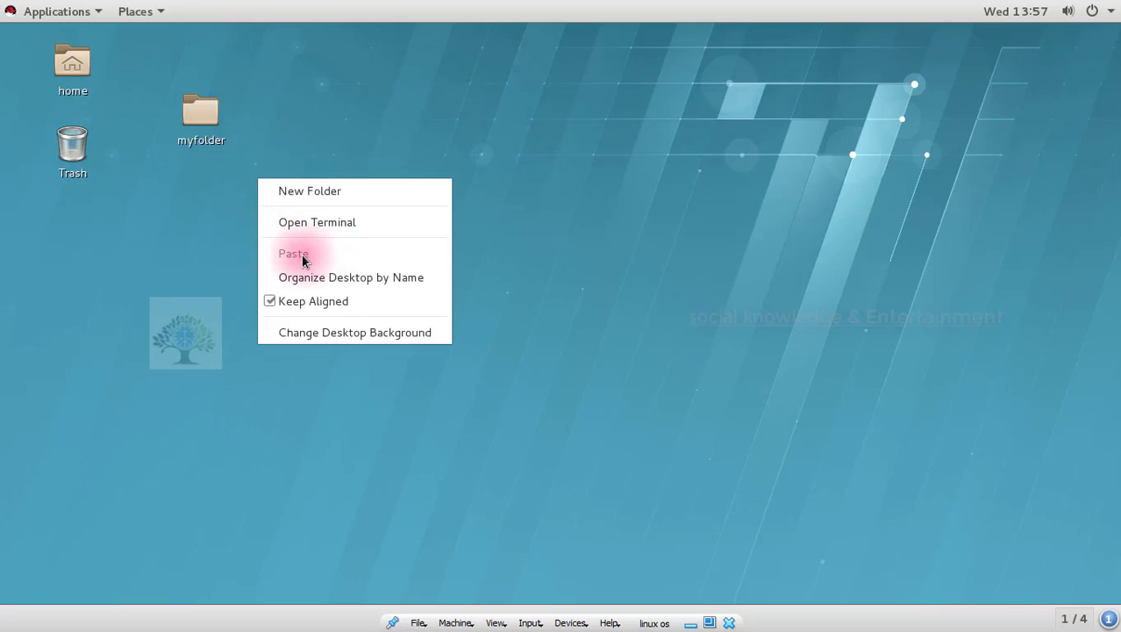
left_click(196, 109)
left_click(355, 175)
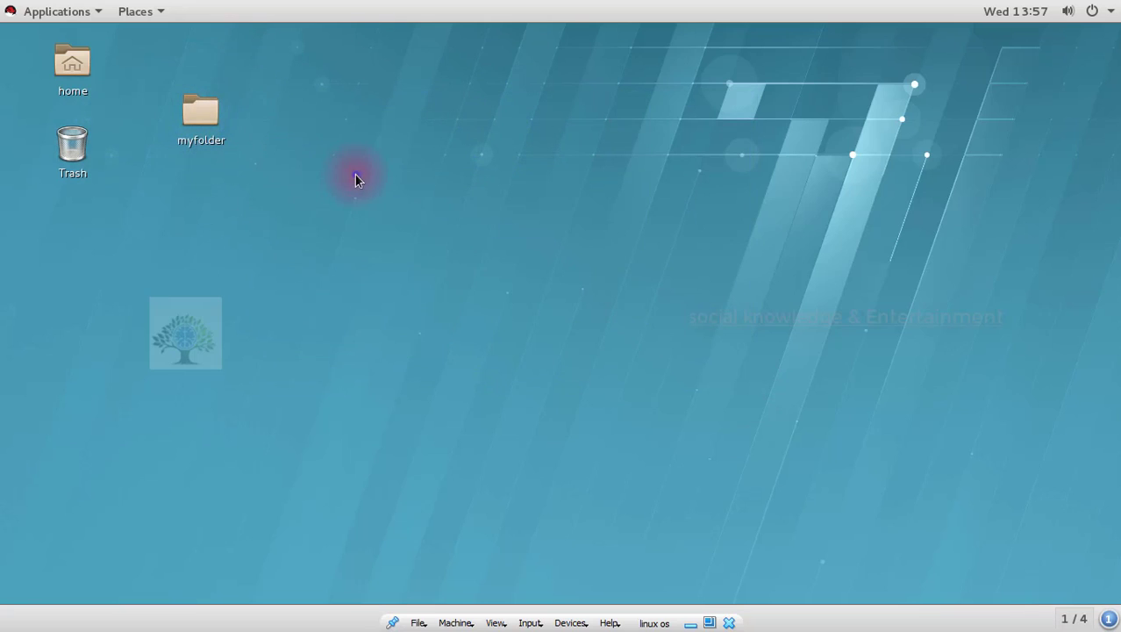
Make a link to myfolder on the desktop
left_click(217, 122)
right_click(212, 131)
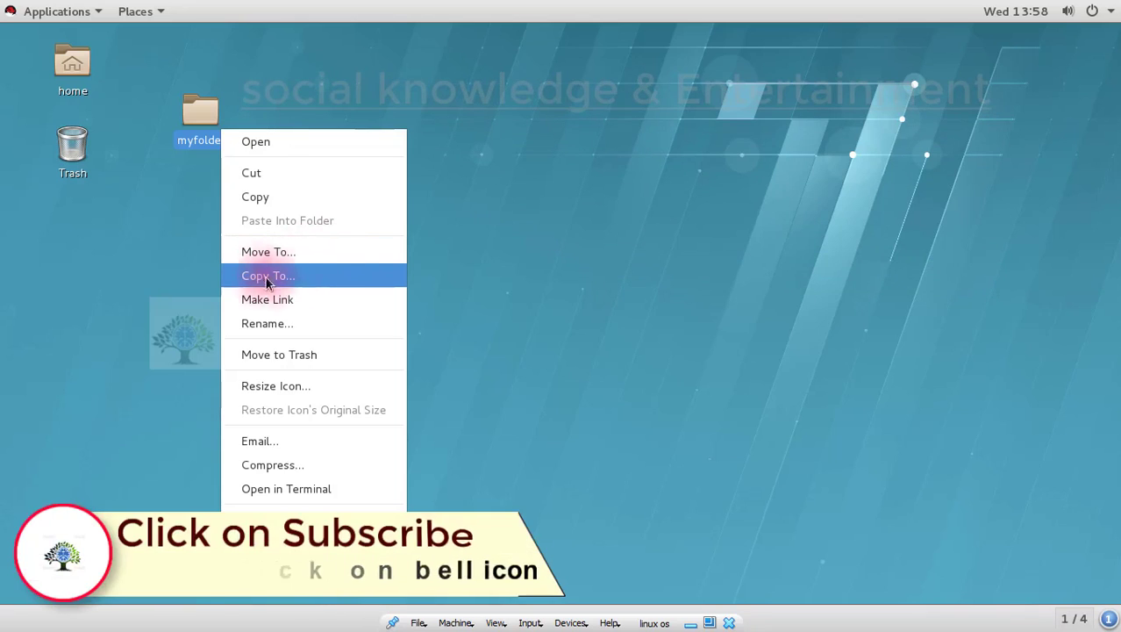
left_click(290, 299)
left_click(273, 214)
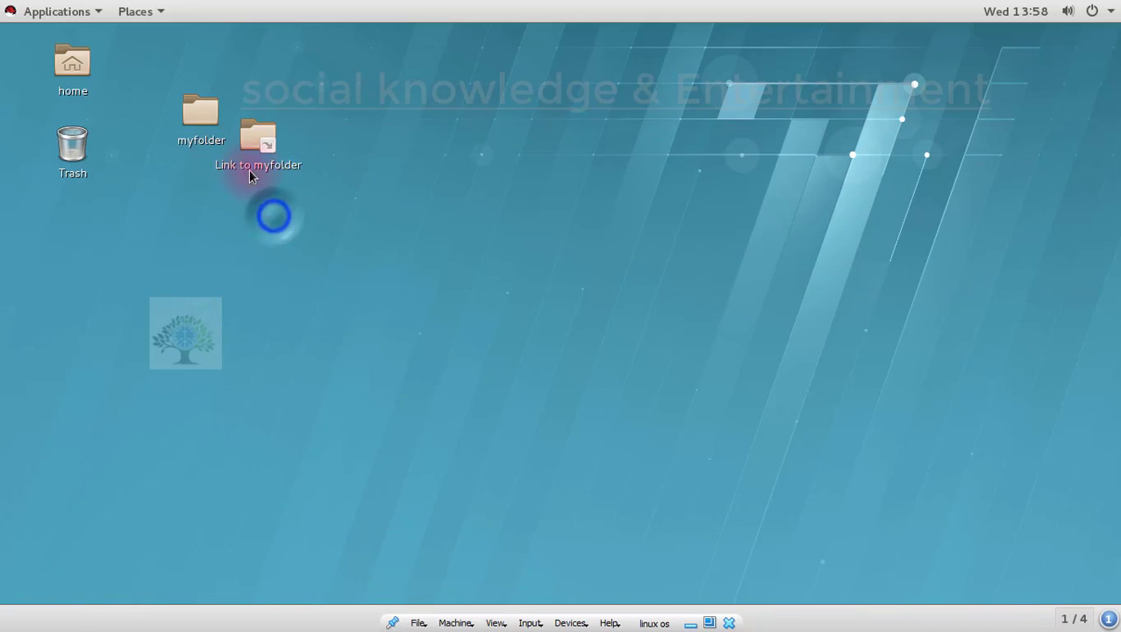
Shrink the icon of the original myfolder and place it directly below the Trash icon
left_click(248, 153)
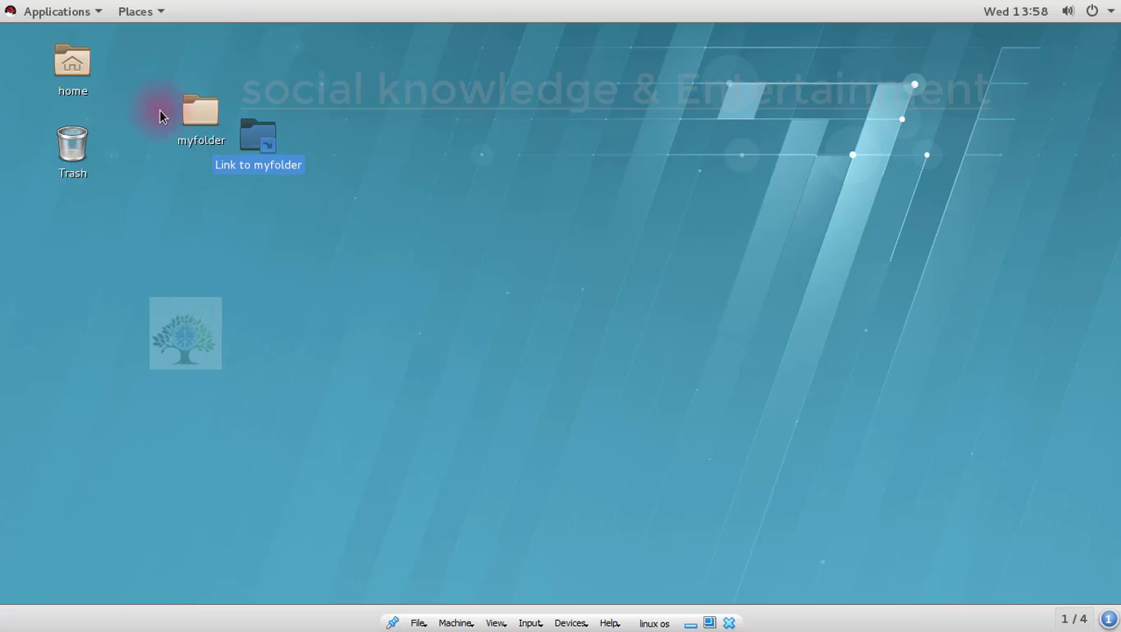
left_click(185, 118)
right_click(188, 127)
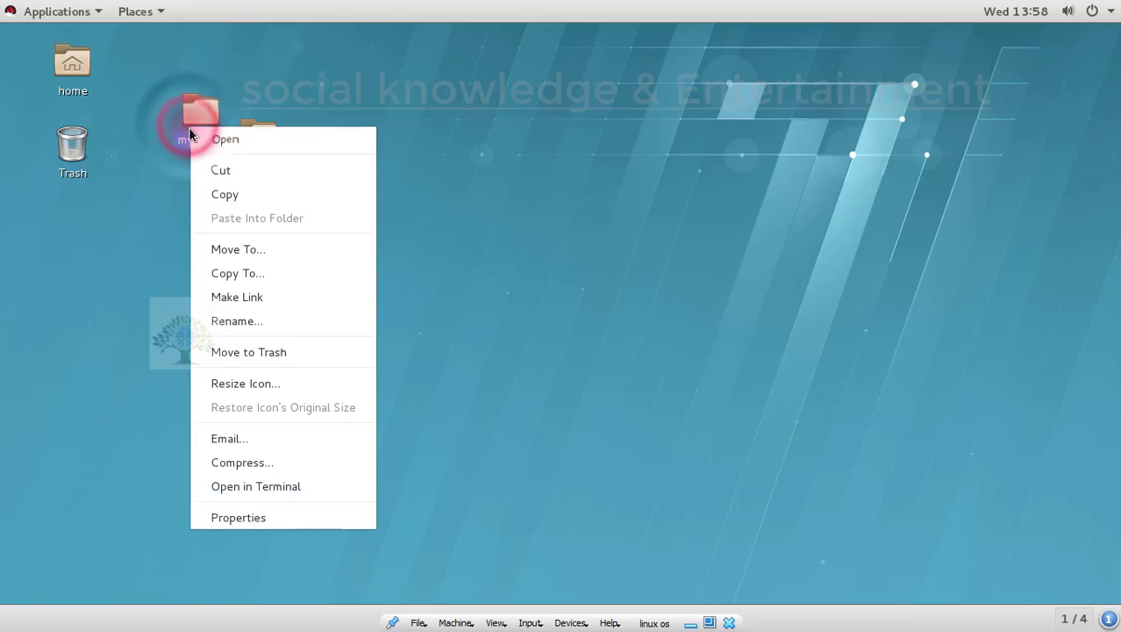
left_click(289, 383)
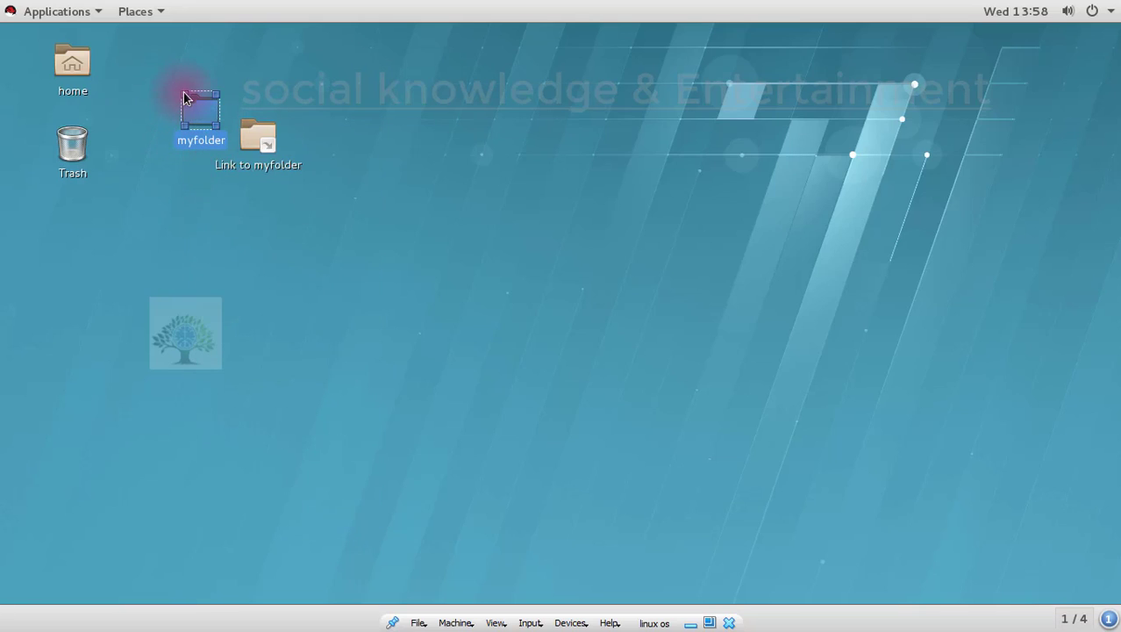
left_click_drag(195, 98, 94, 233)
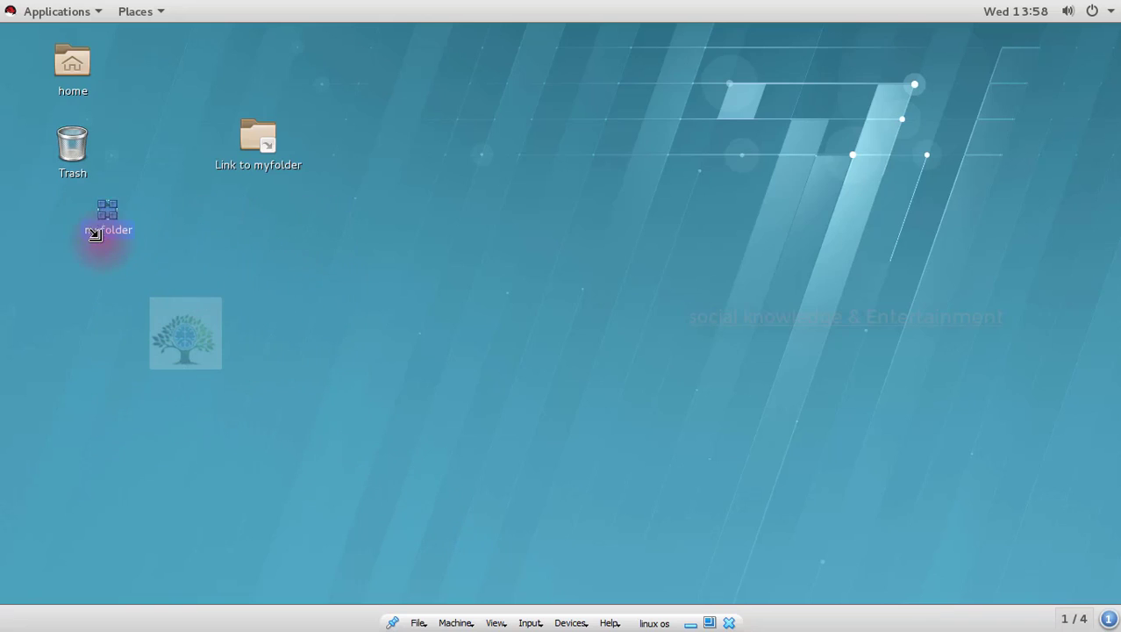
left_click(165, 258)
left_click(82, 216)
left_click(127, 221)
left_click(73, 209)
left_click(70, 213)
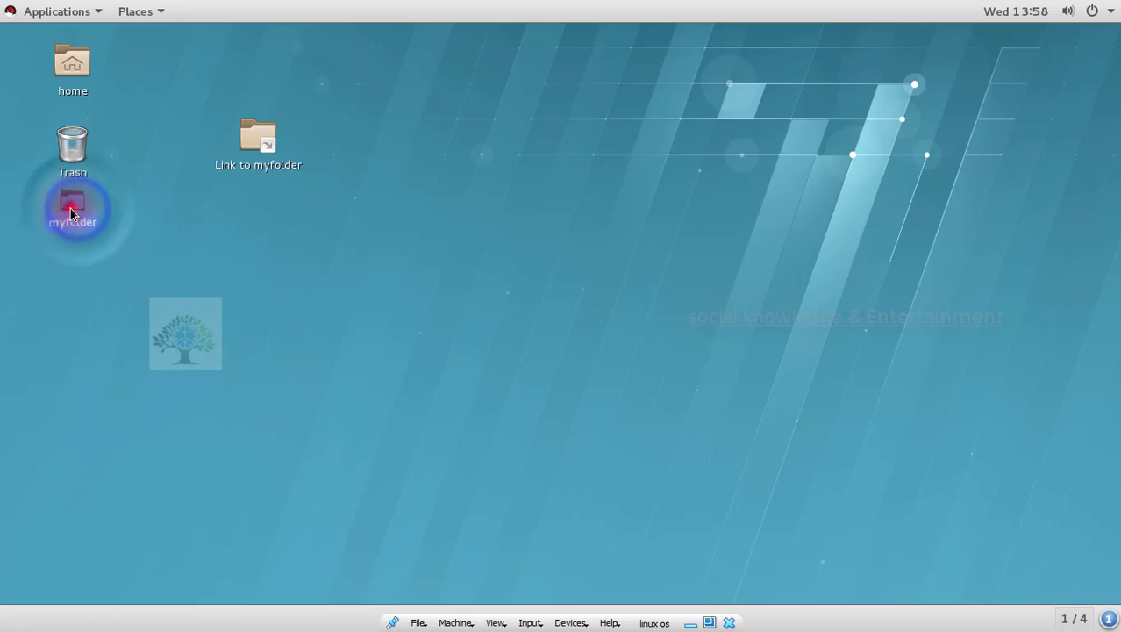
Open the Compress dialog for myfolder and cancel it without creating an archive
right_click(70, 213)
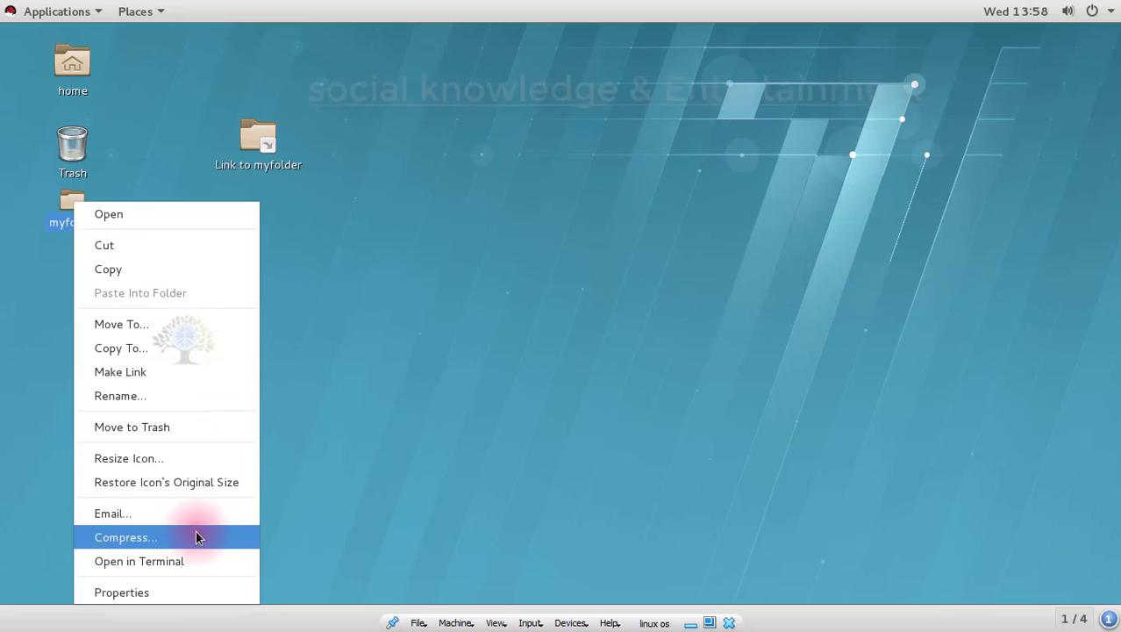
left_click(64, 241)
left_click(70, 213)
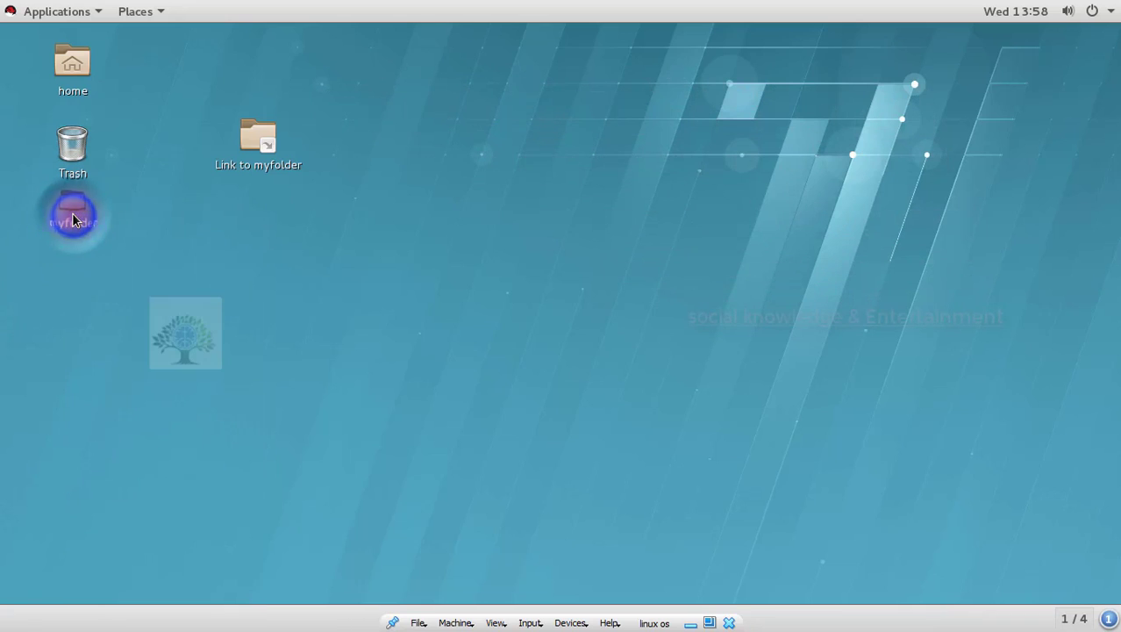
right_click(72, 213)
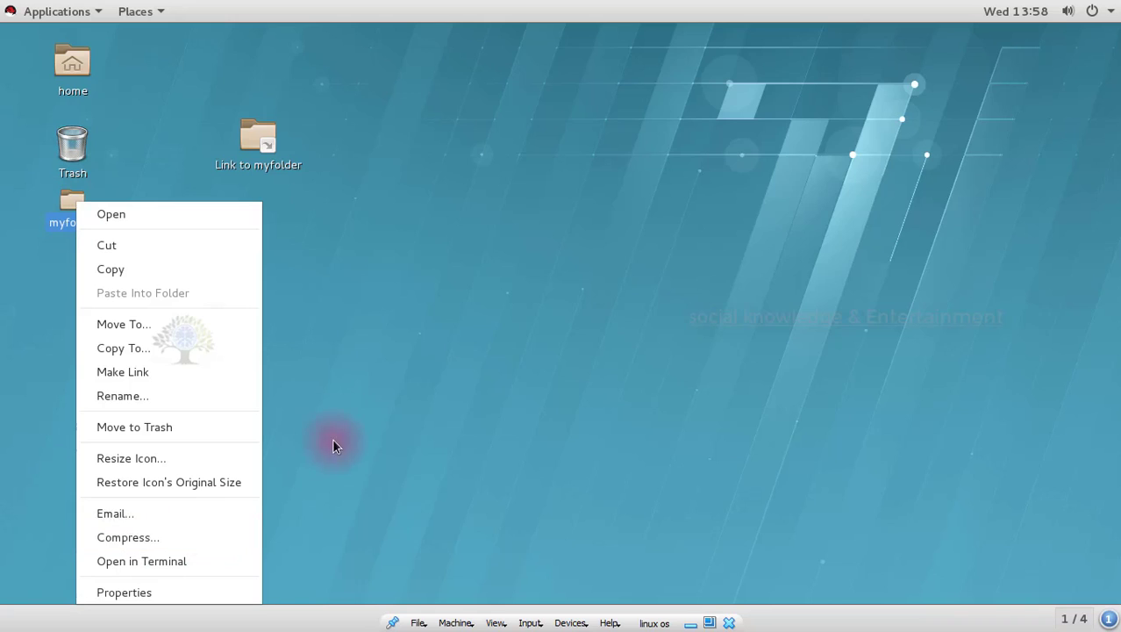
left_click(268, 279)
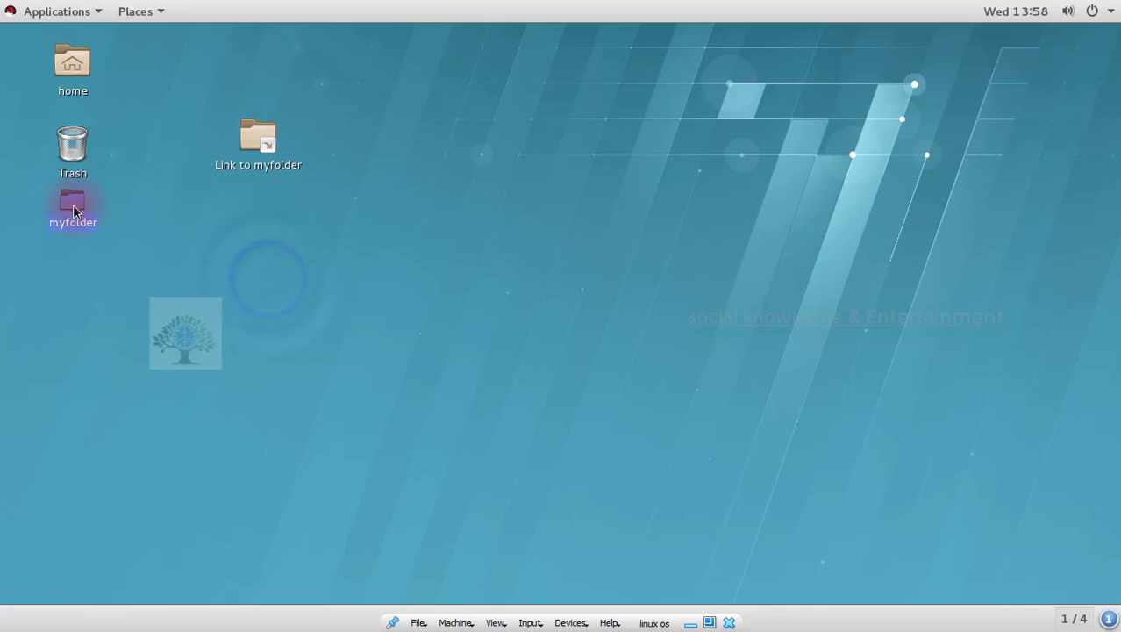
right_click(72, 211)
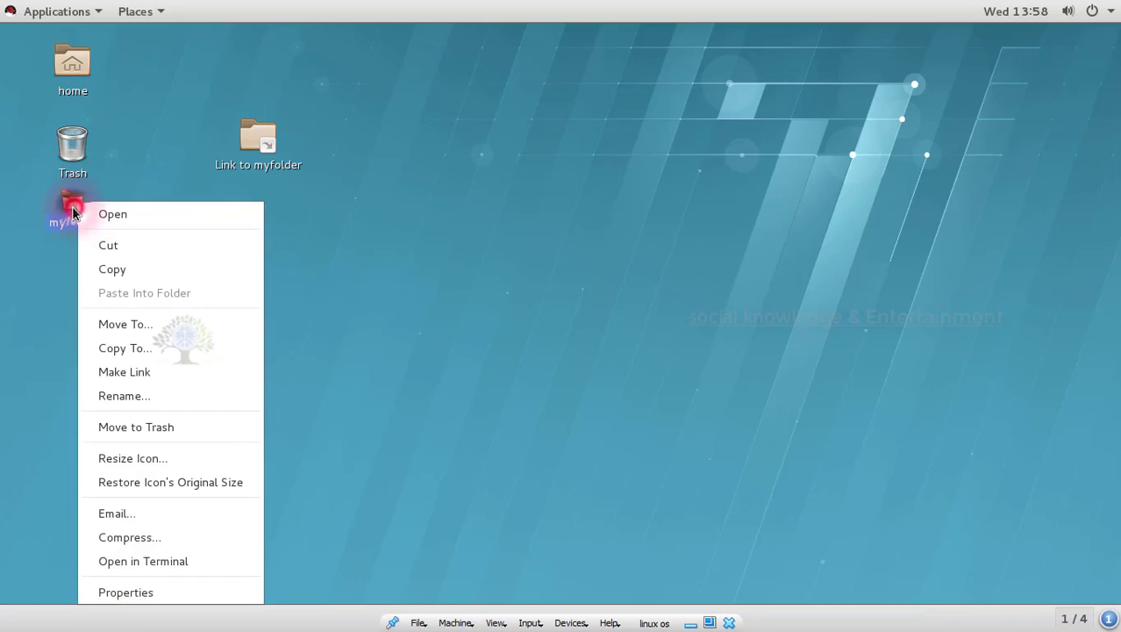
left_click(123, 532)
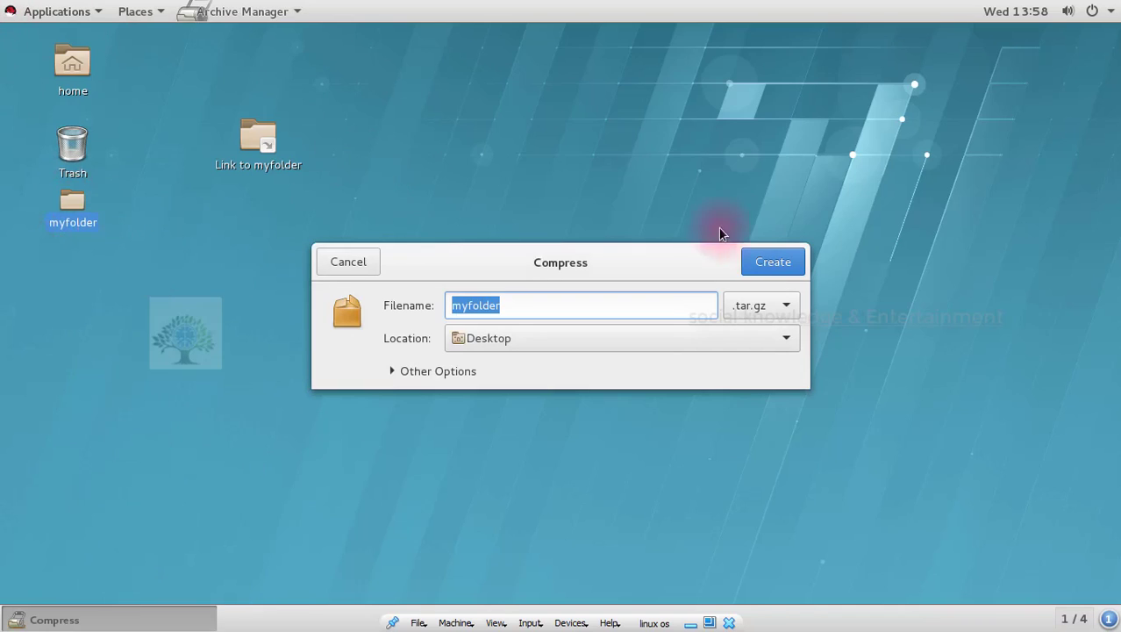
left_click(333, 264)
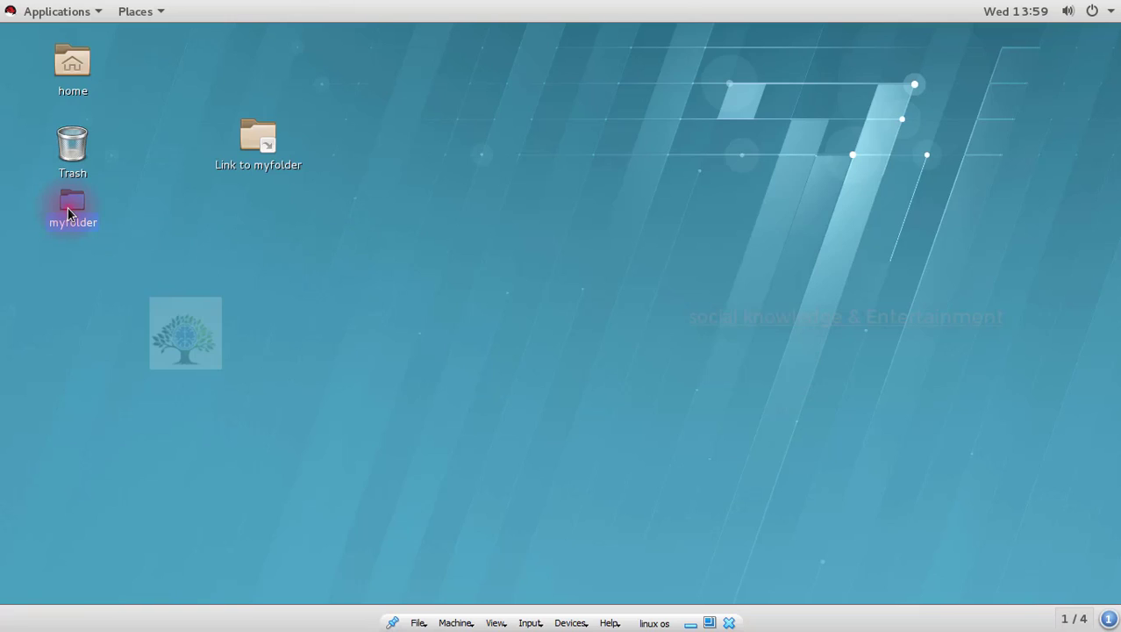
Open a terminal located in myfolder and highlight the folder name in the prompt
right_click(69, 213)
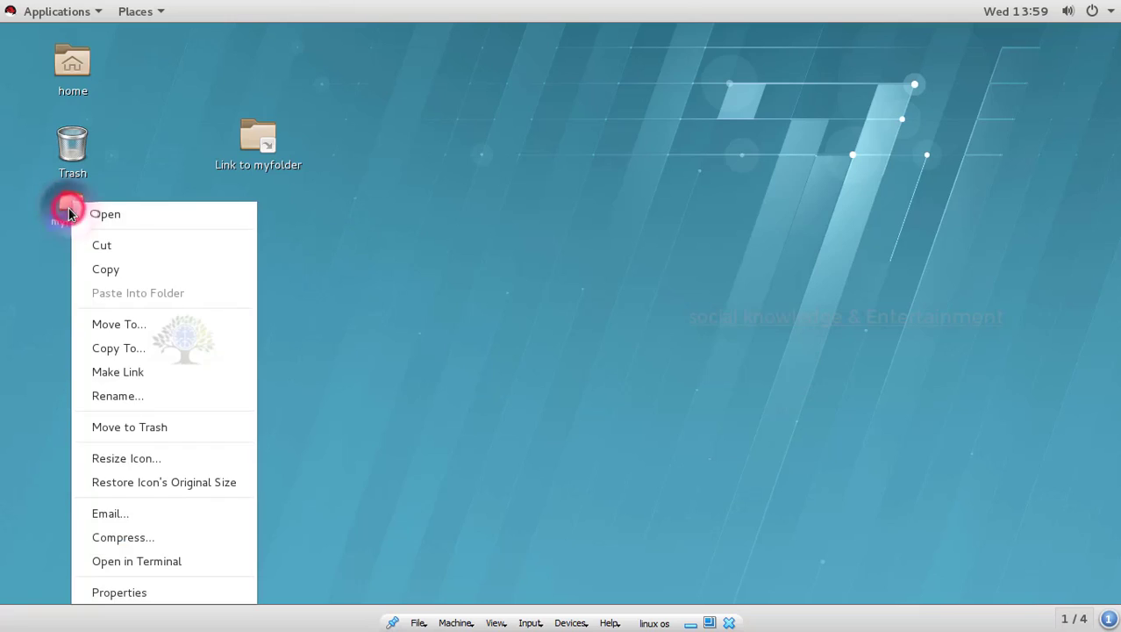
left_click(140, 569)
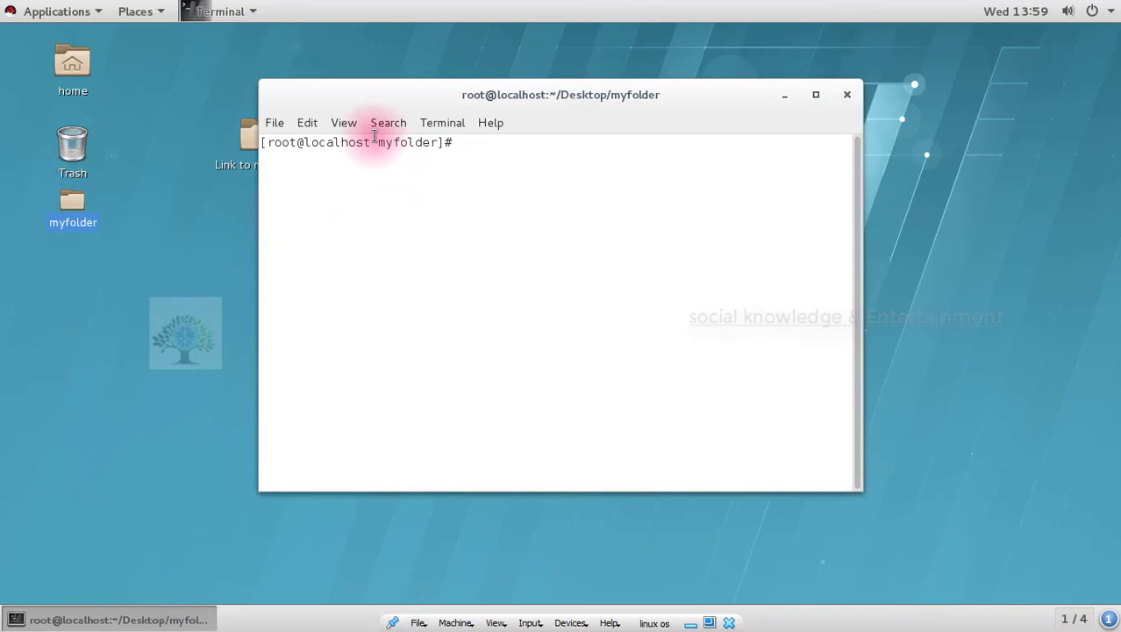
double_click(380, 142)
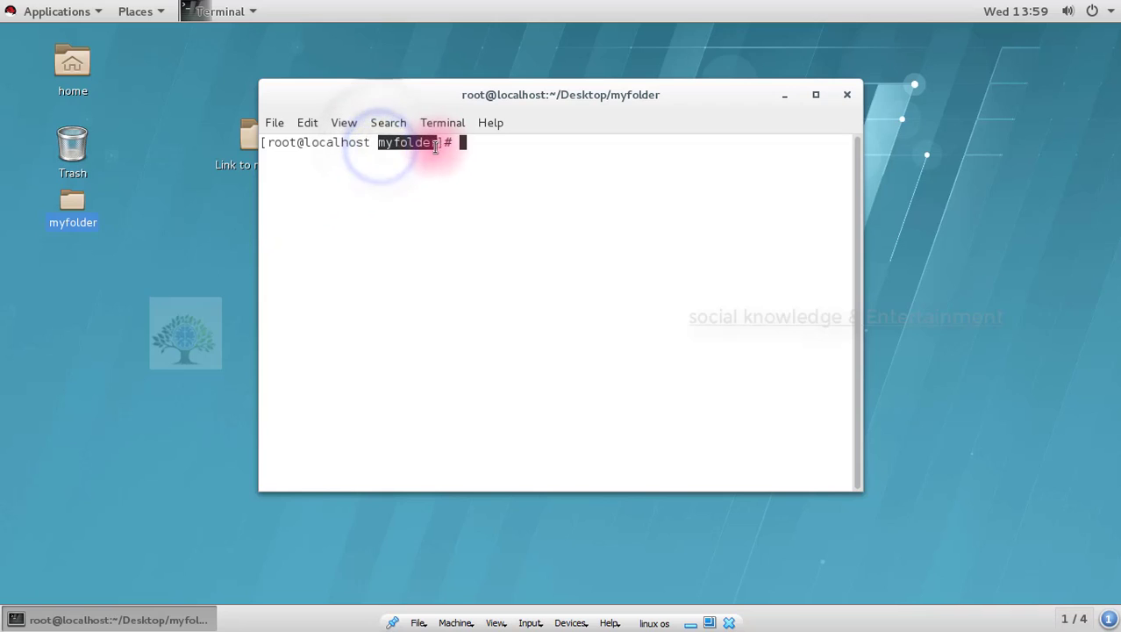
Highlight the user and host part of the terminal prompt and close the terminal window
left_click_drag(262, 142, 377, 142)
left_click(847, 95)
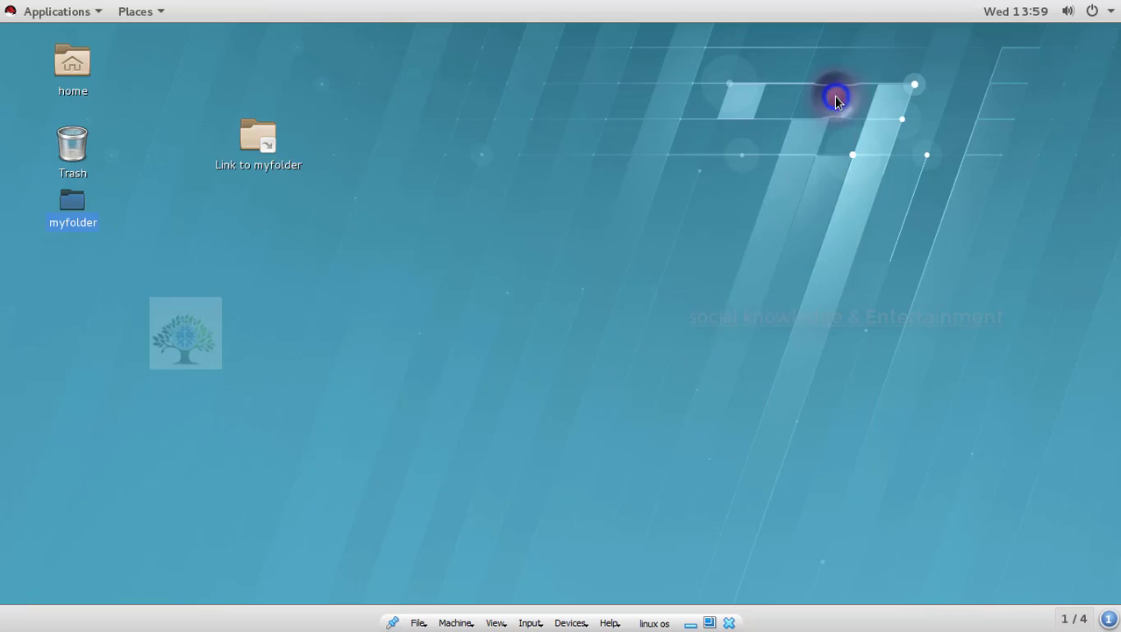
left_click(401, 236)
right_click(329, 259)
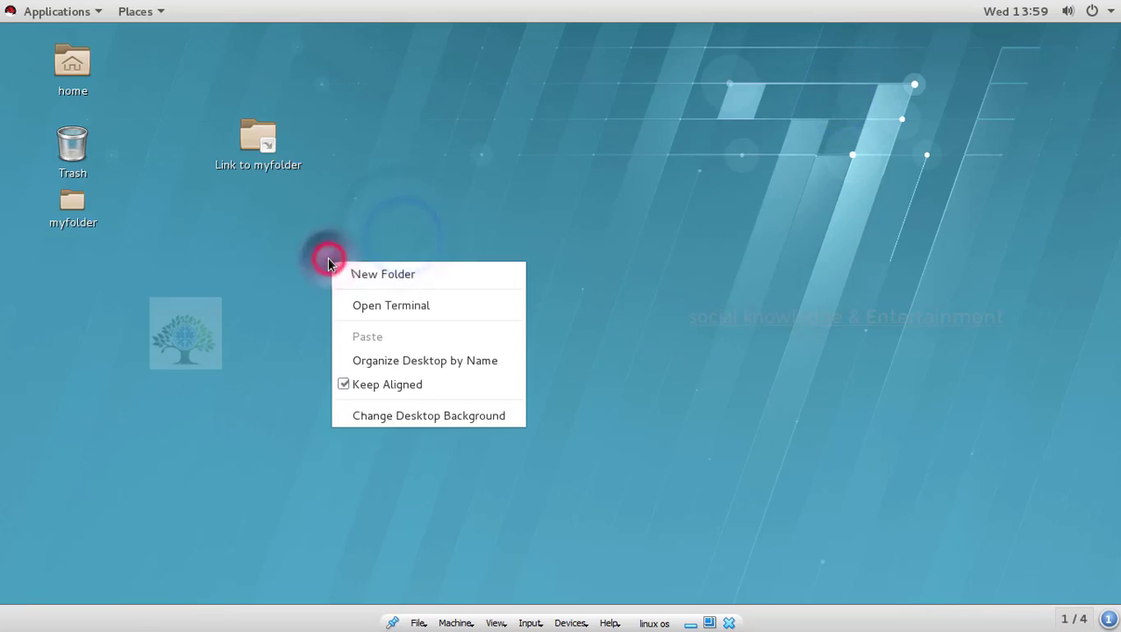
Open the properties of myfolder and examine its name and type
left_click(80, 223)
right_click(79, 221)
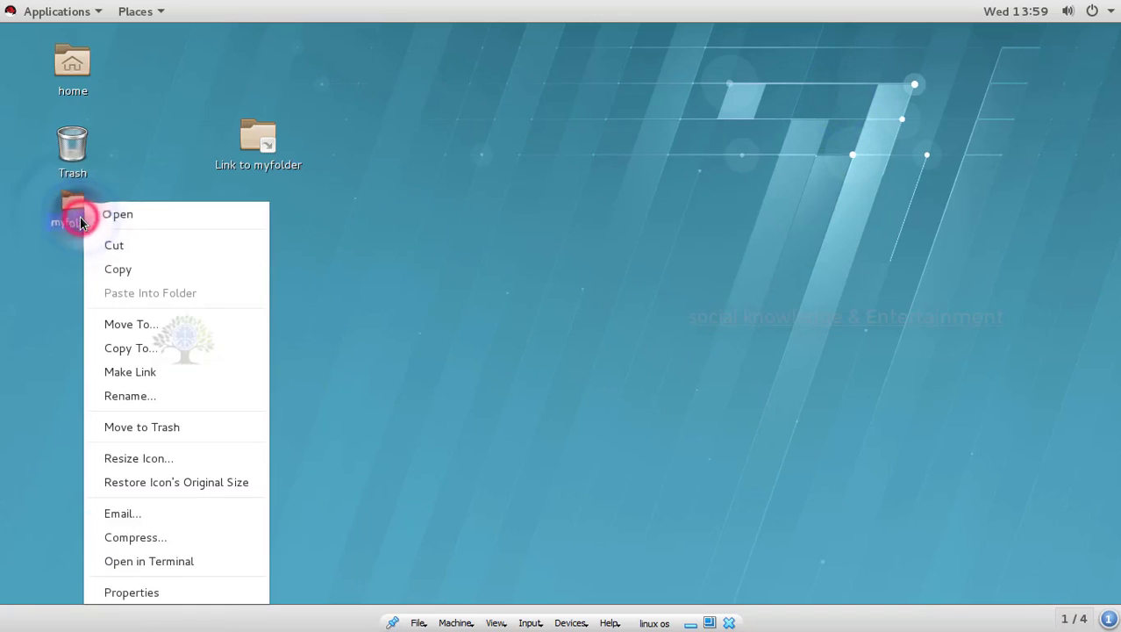
left_click(132, 592)
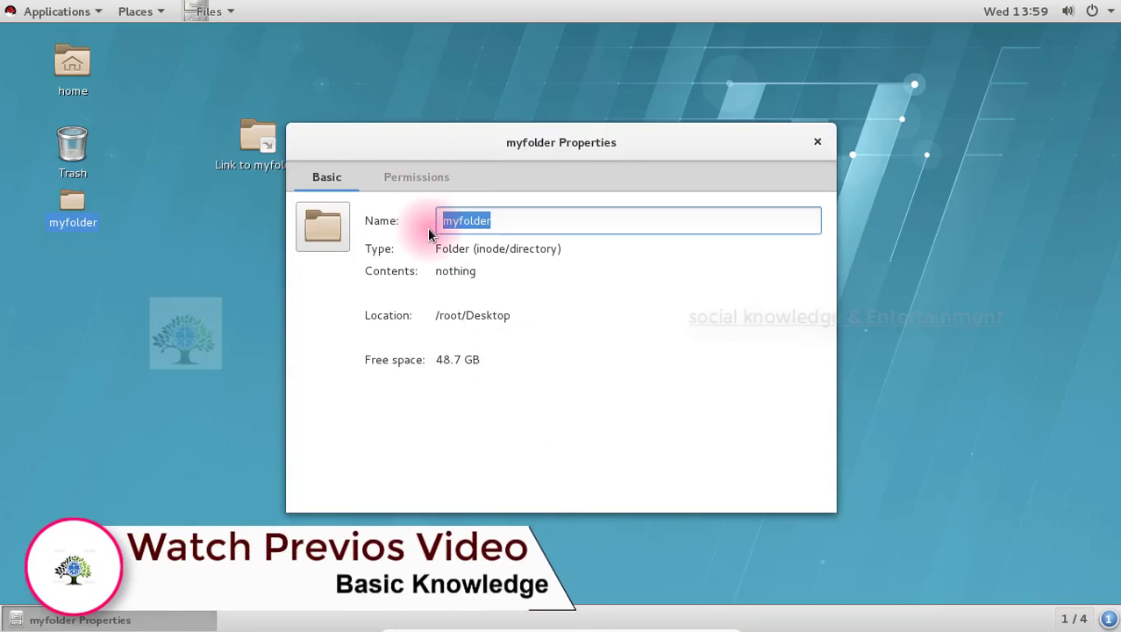
left_click(551, 225)
key("BackSpace")
left_click(408, 249)
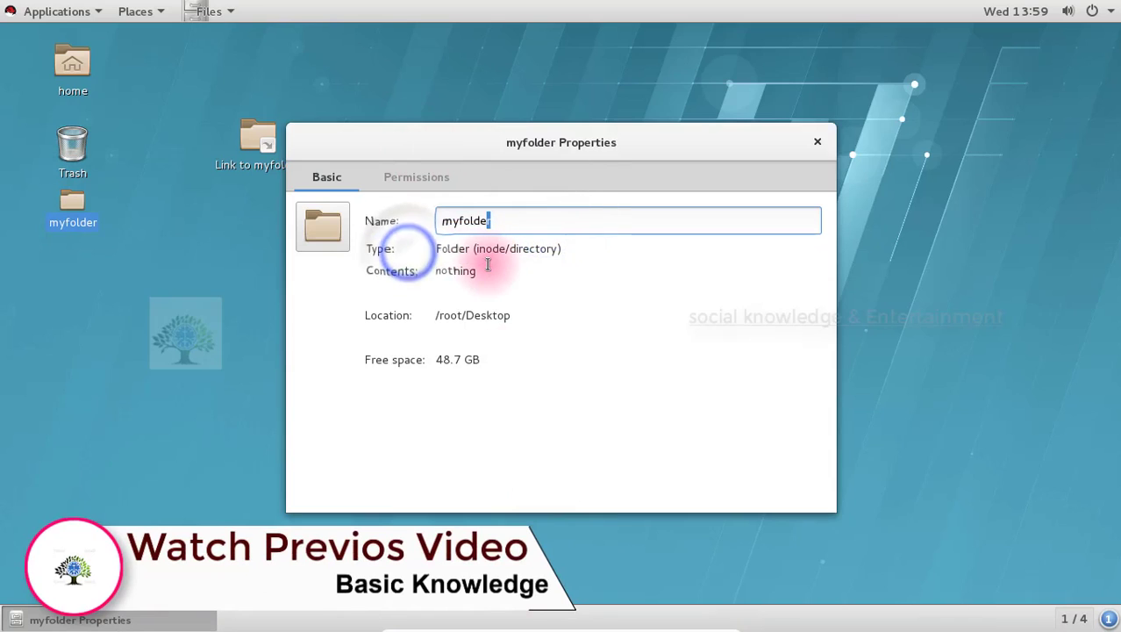
left_click(485, 294)
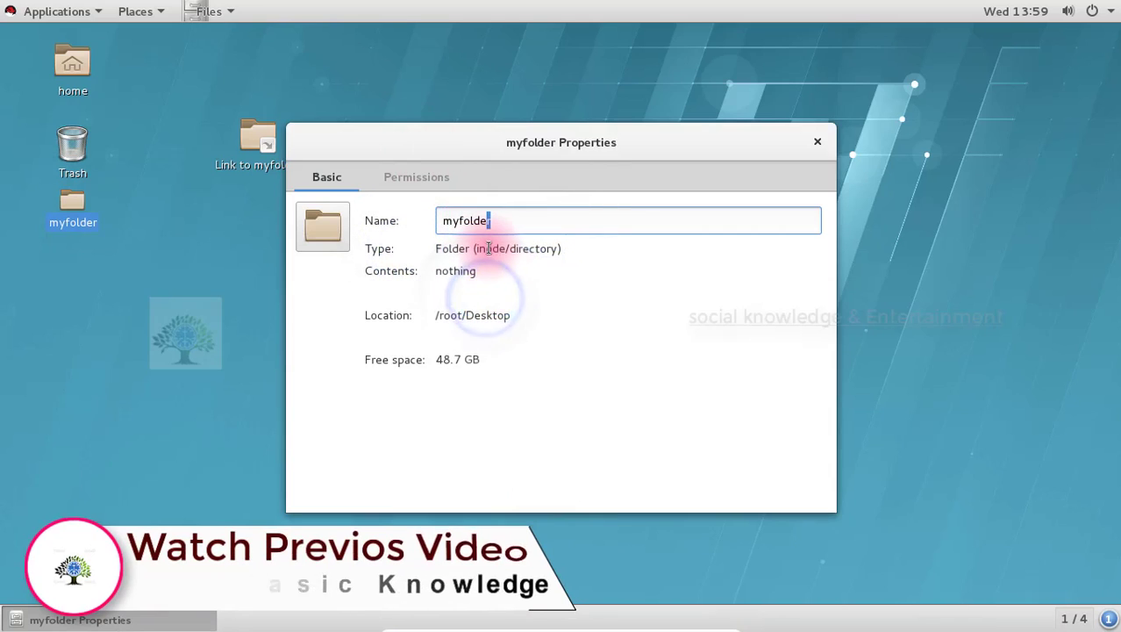
left_click(542, 248)
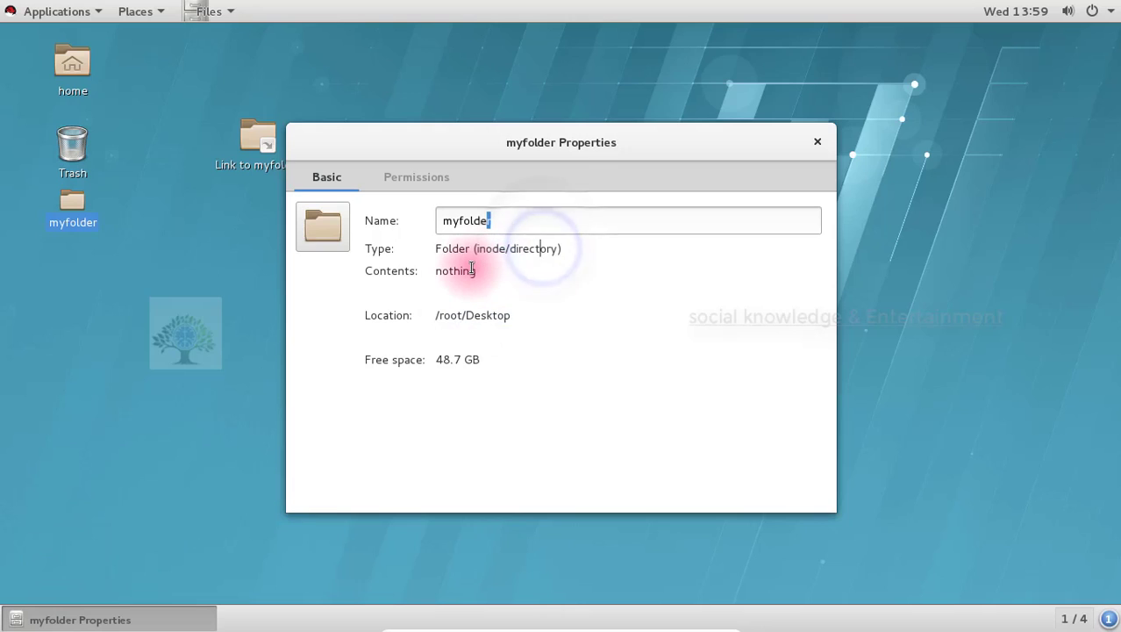
Examine the contents, location and free space entries in the basic properties of myfolder
left_click_drag(471, 270, 400, 272)
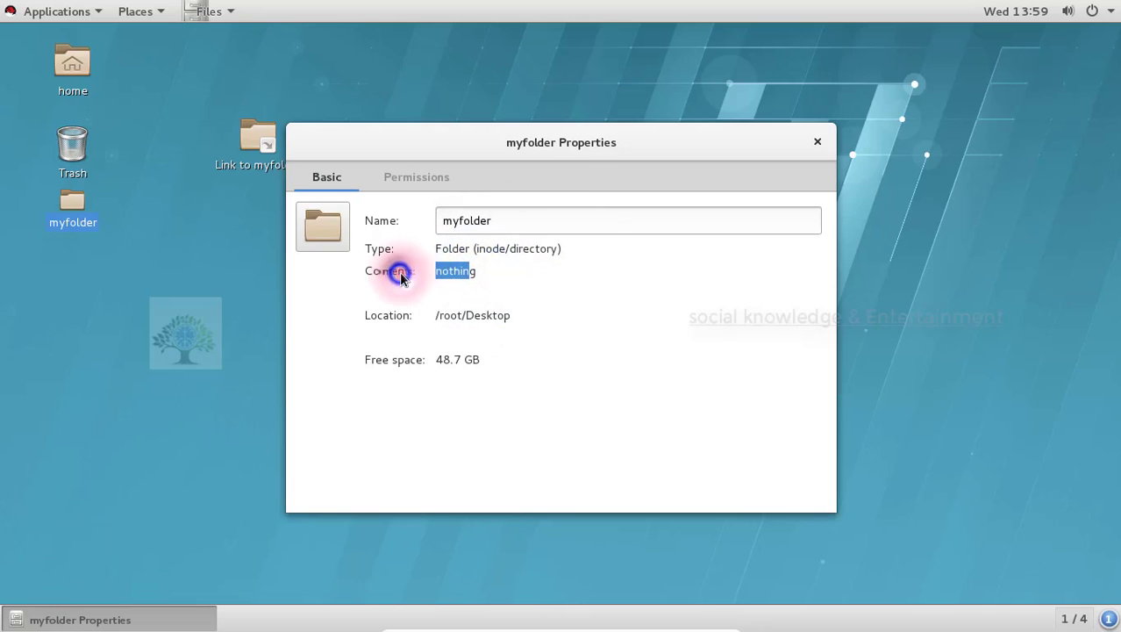
left_click(482, 271)
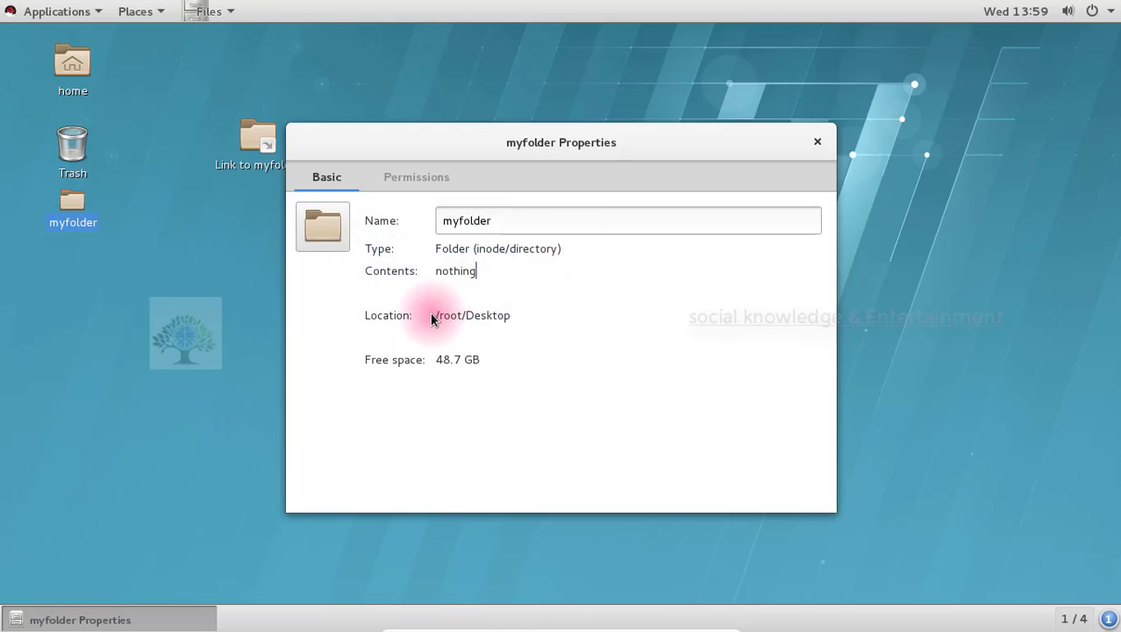
left_click_drag(437, 316, 460, 317)
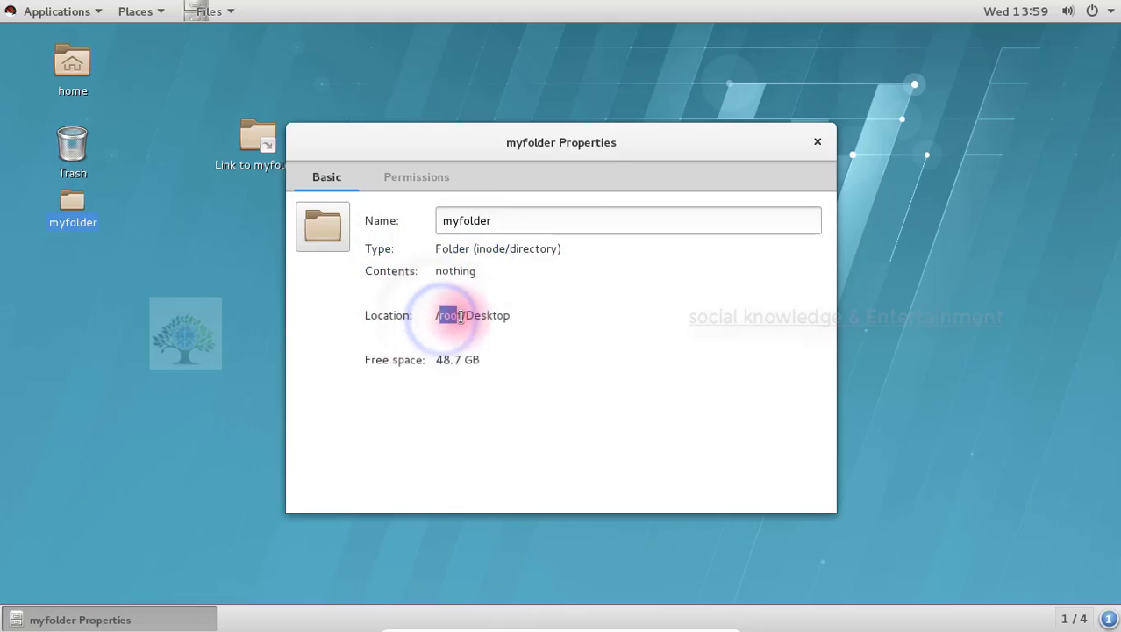
left_click(439, 316)
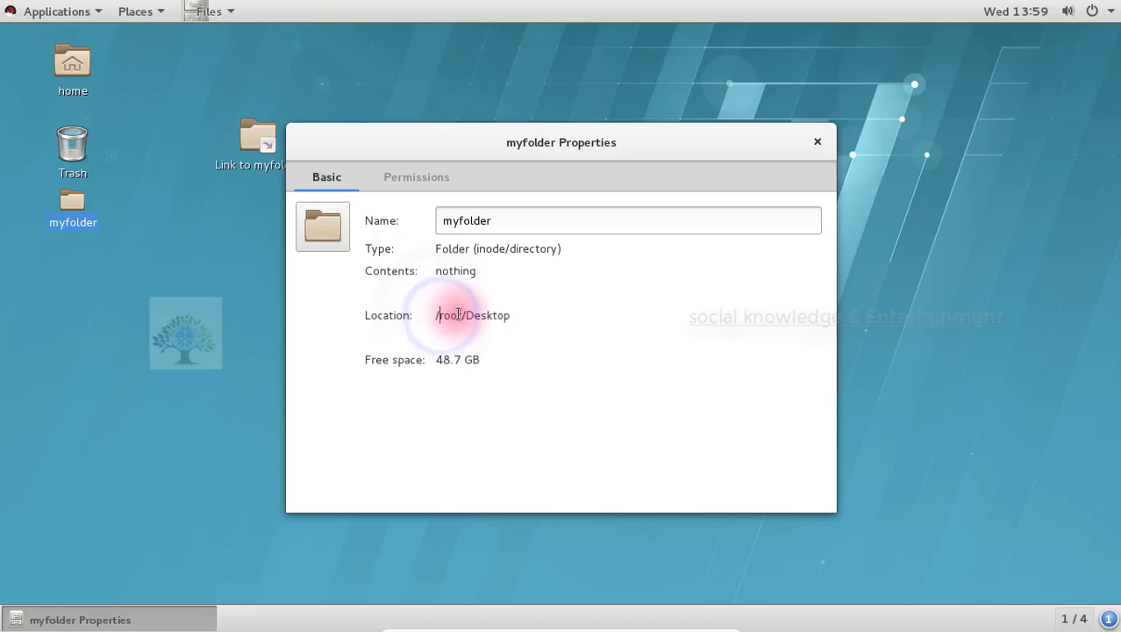
left_click_drag(463, 318, 466, 319)
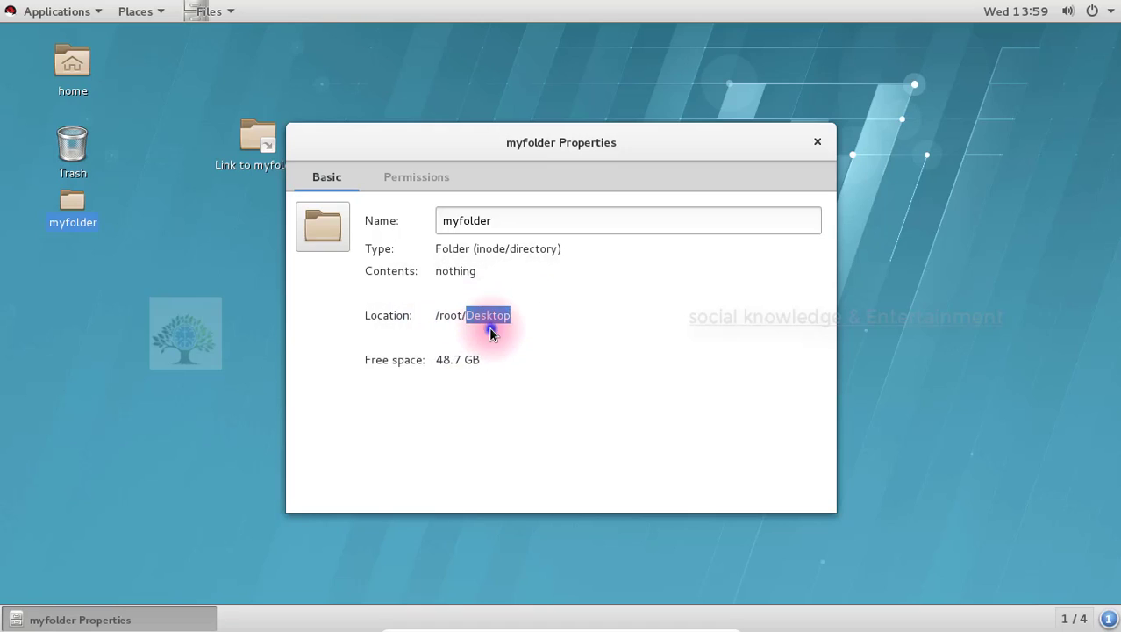
left_click(375, 367)
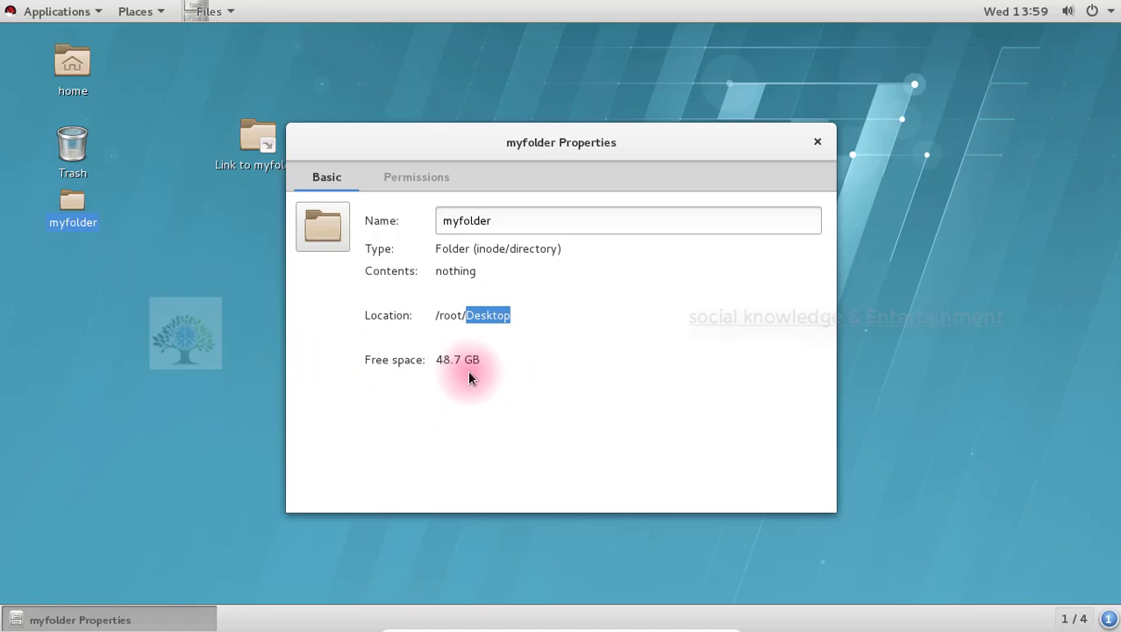
Look through the available owners in the permissions of myfolder without changing the owner, and close the properties
left_click(394, 186)
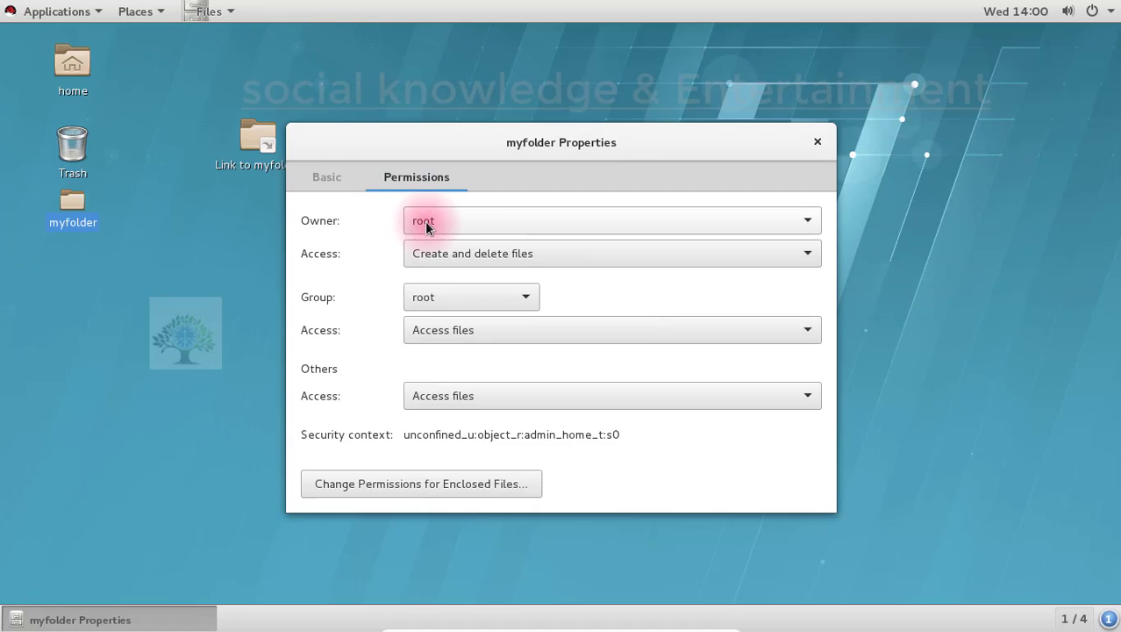
left_click(479, 225)
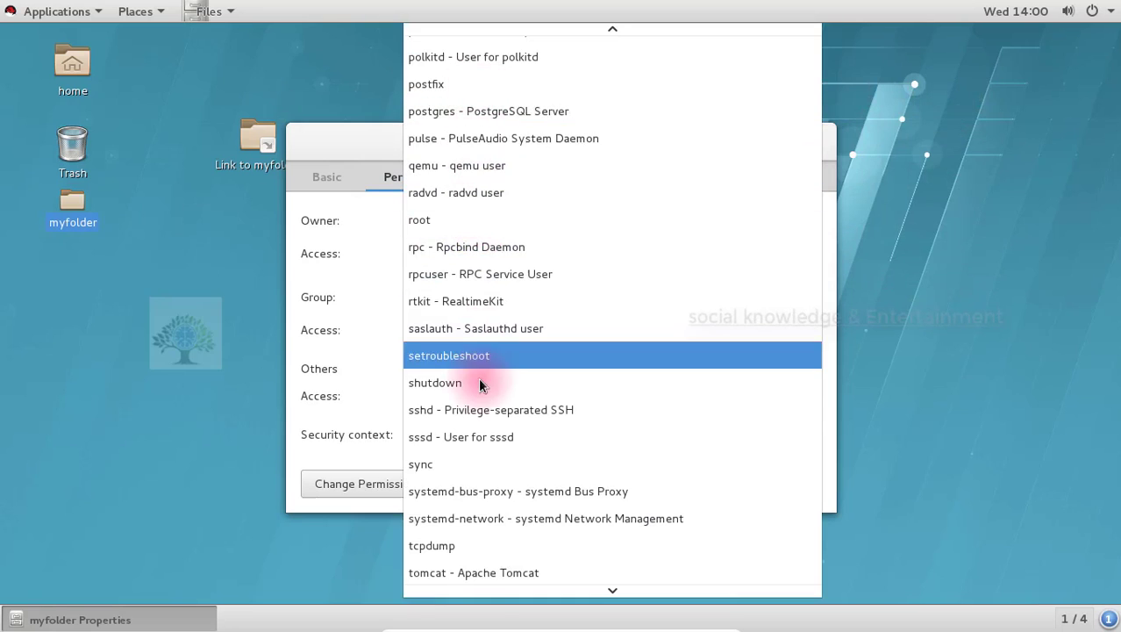
scroll(343, 290, "down", 2)
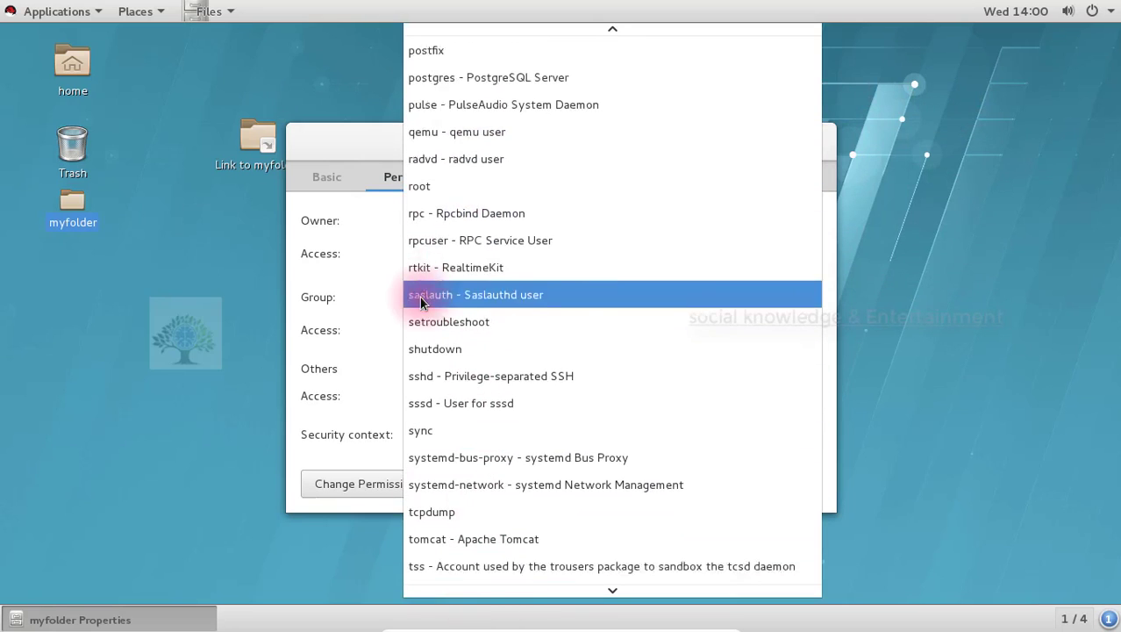
left_click(348, 279)
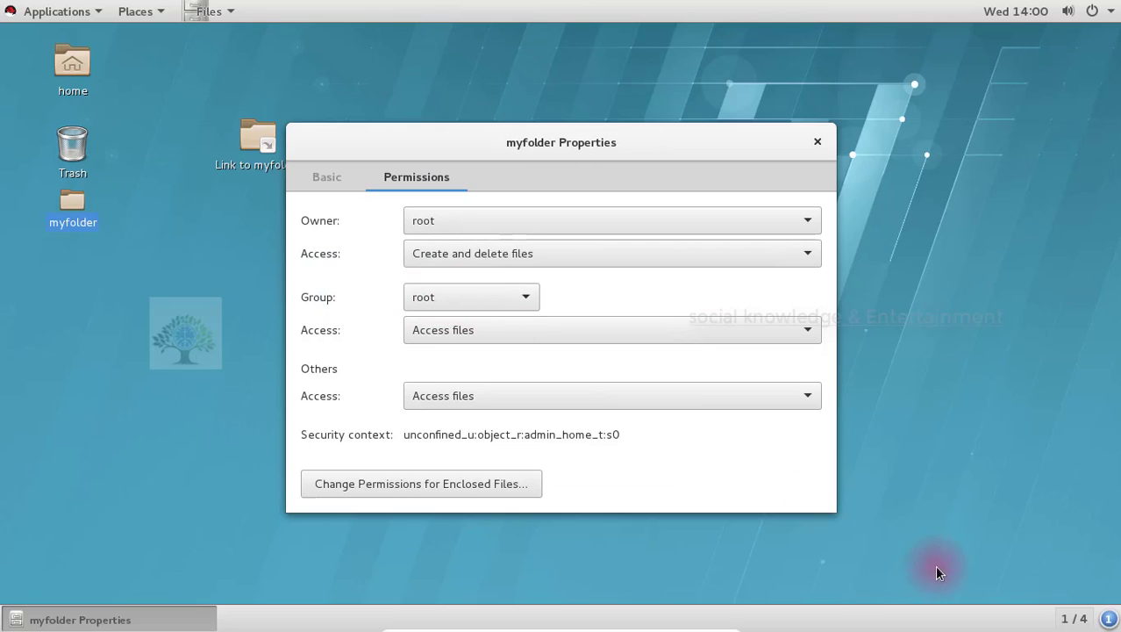
left_click(707, 558)
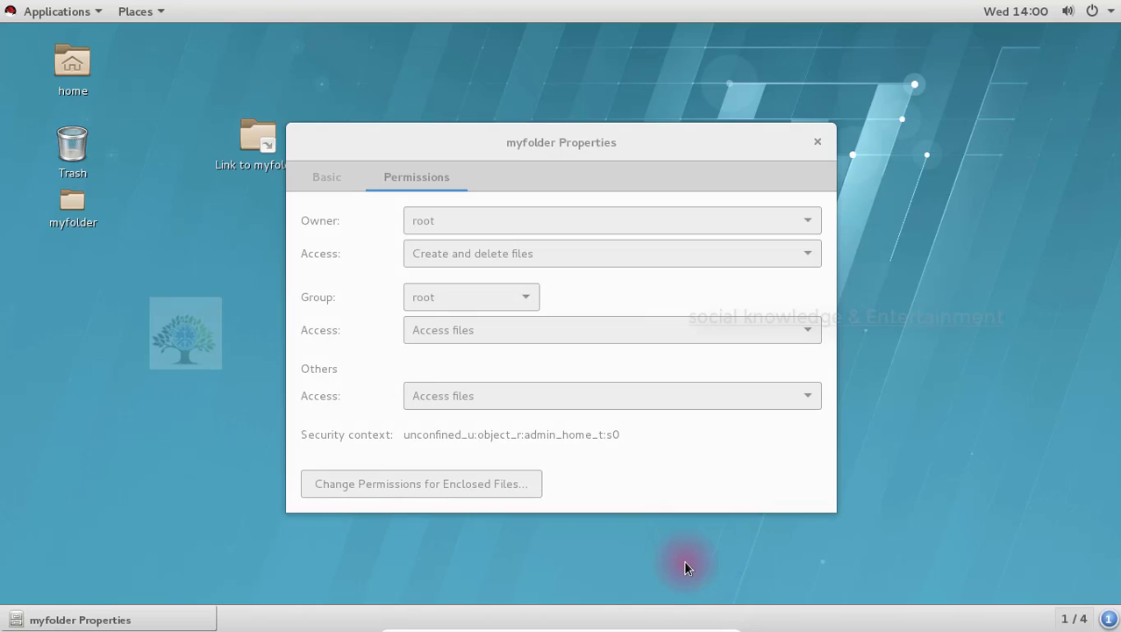
left_click(819, 143)
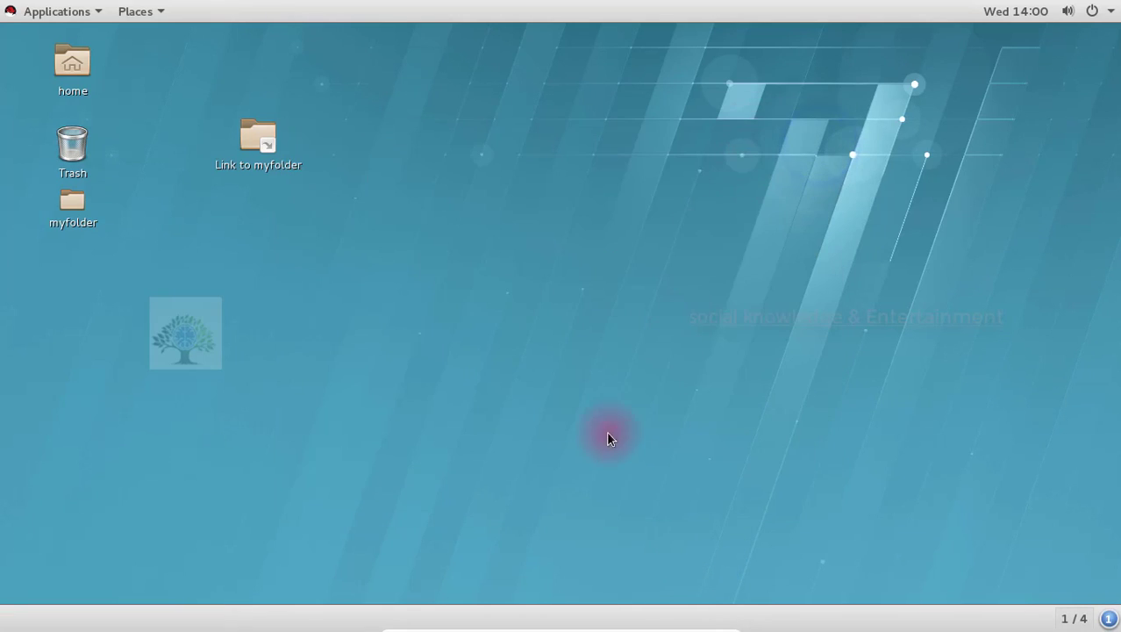
Reopen the permissions of myfolder and view the group access options without changing the selection
right_click(71, 212)
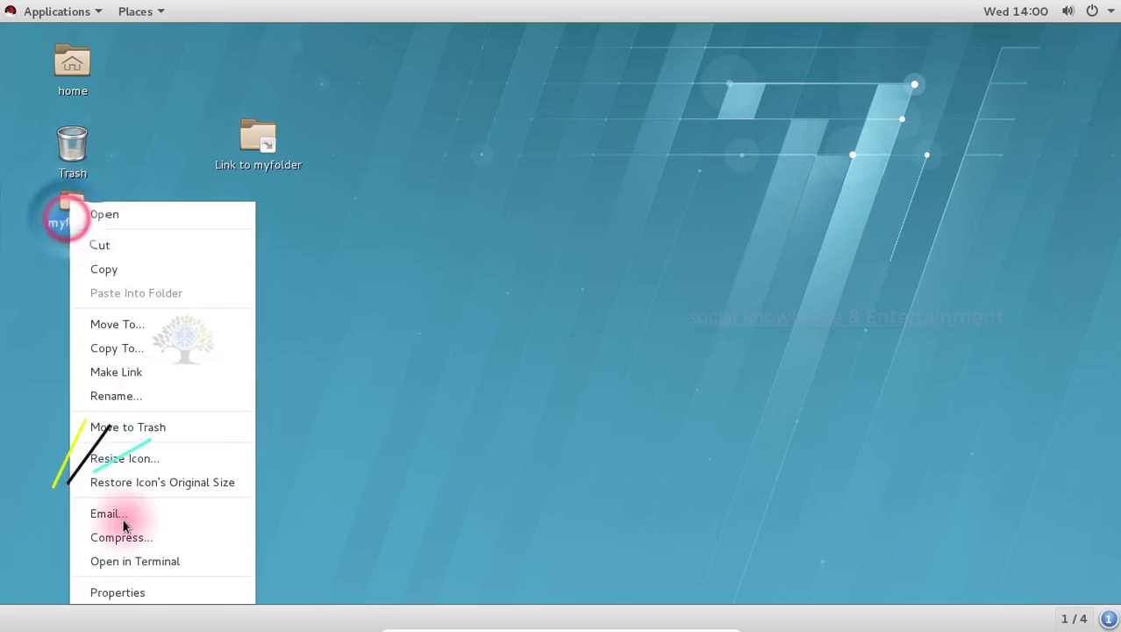
left_click(134, 595)
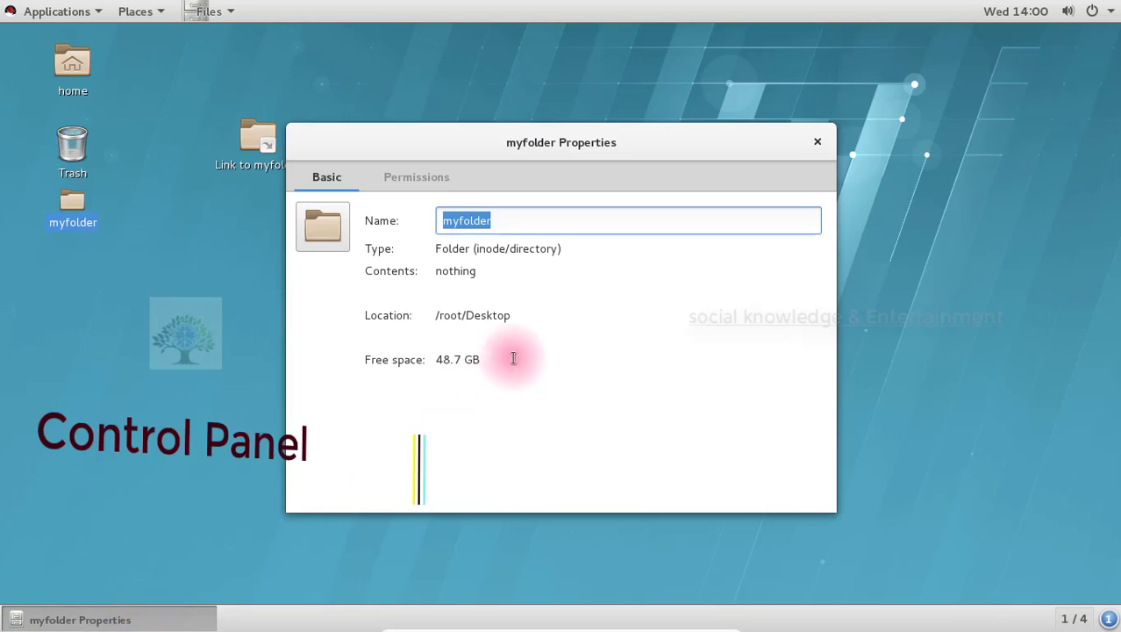
left_click(420, 179)
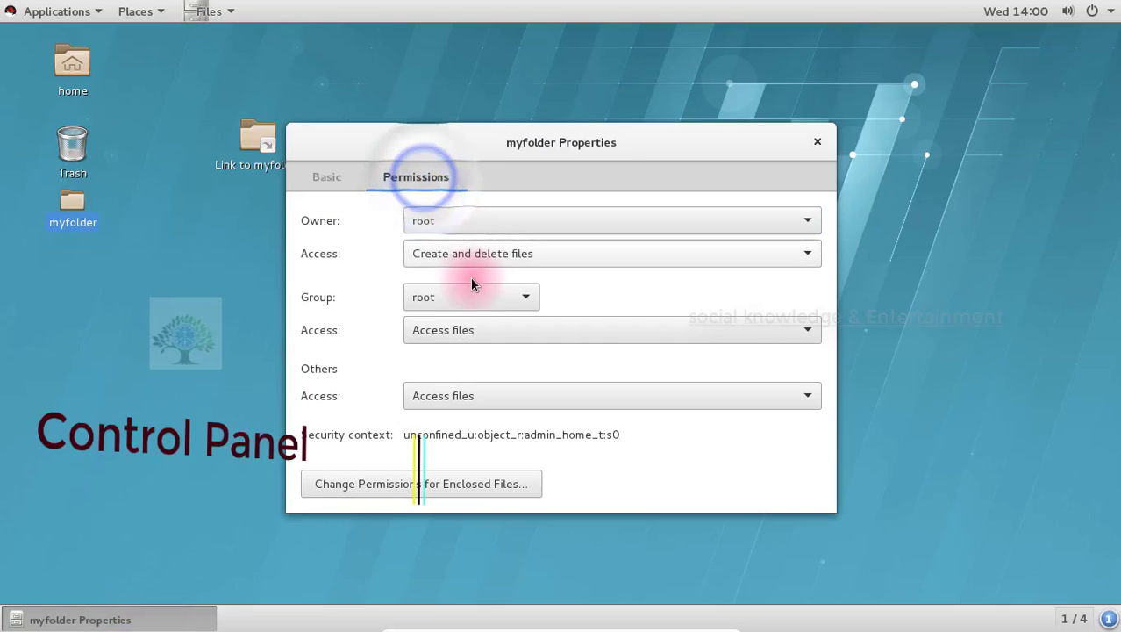
left_click(445, 330)
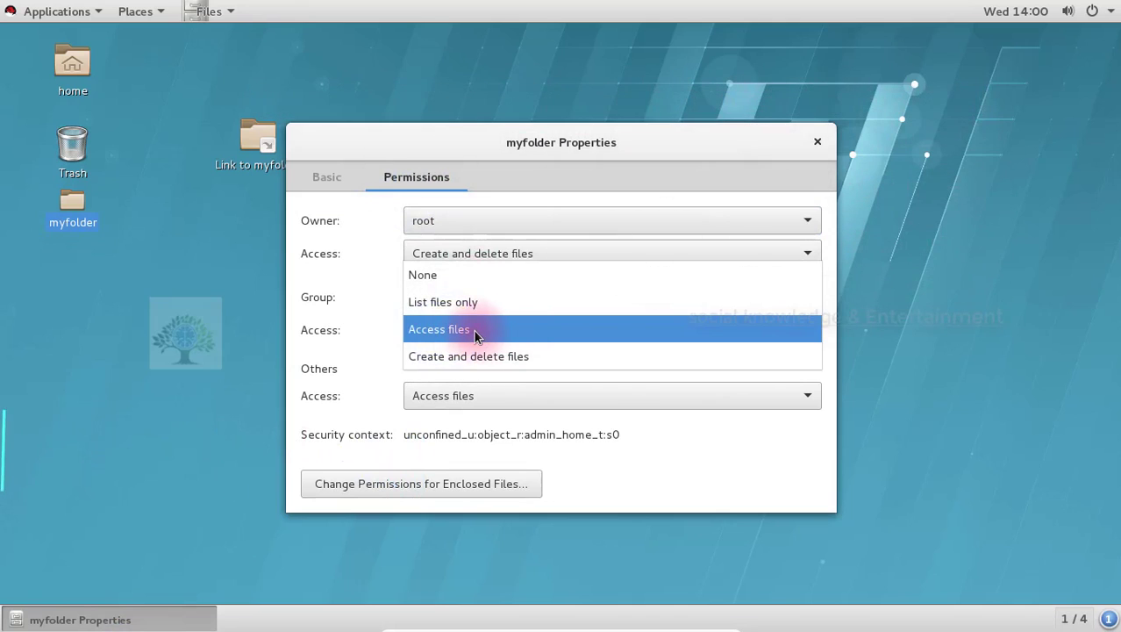
left_click(363, 342)
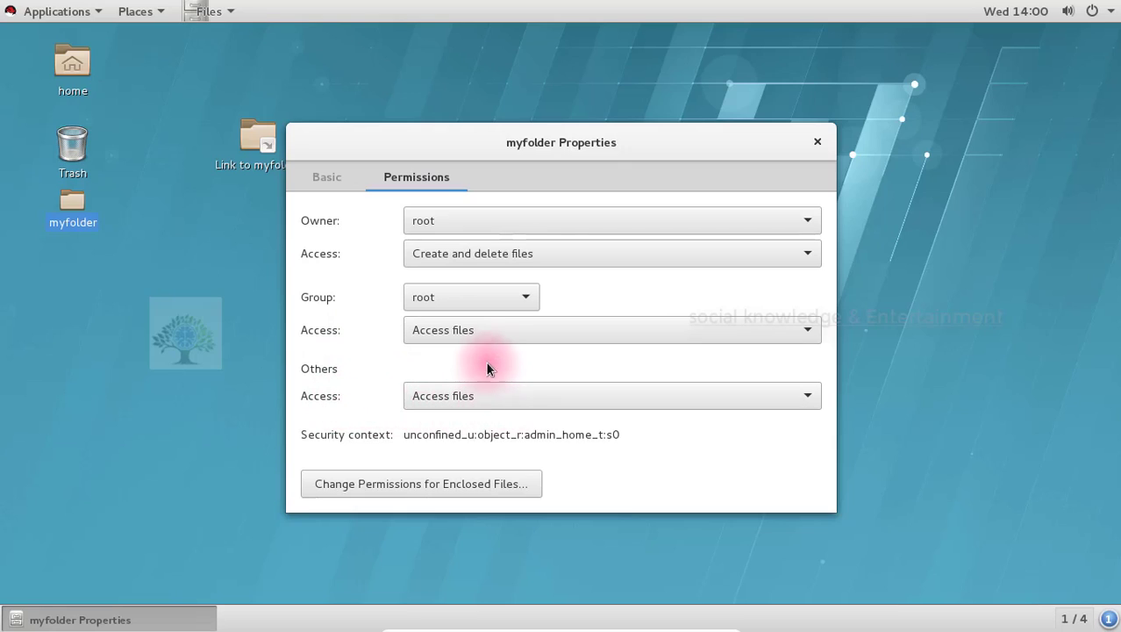
left_click(486, 339)
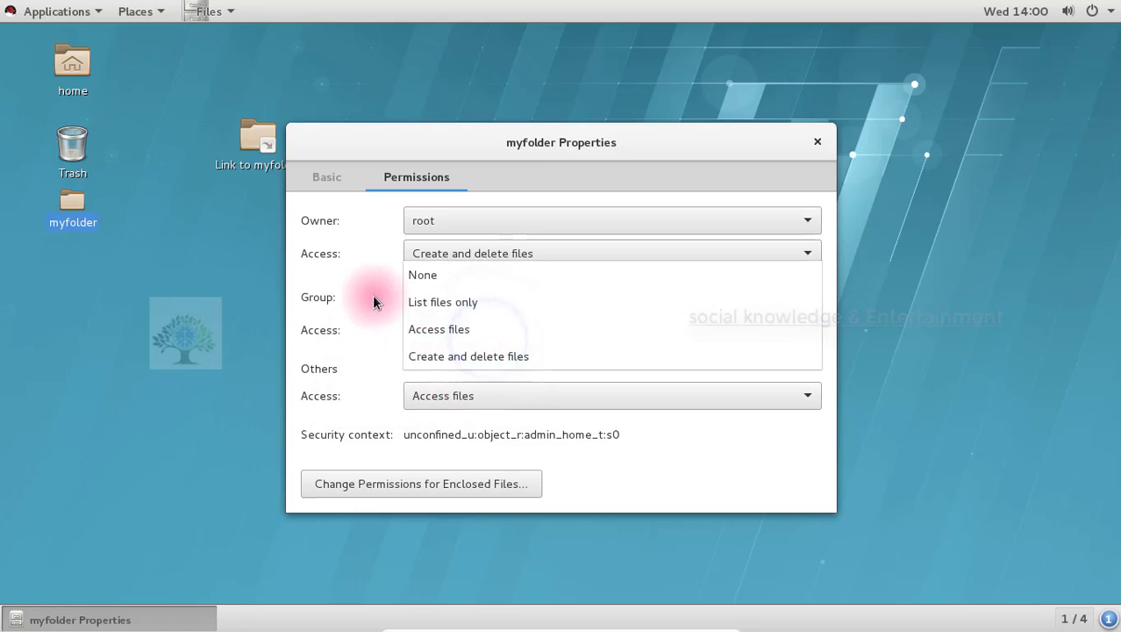
left_click(370, 348)
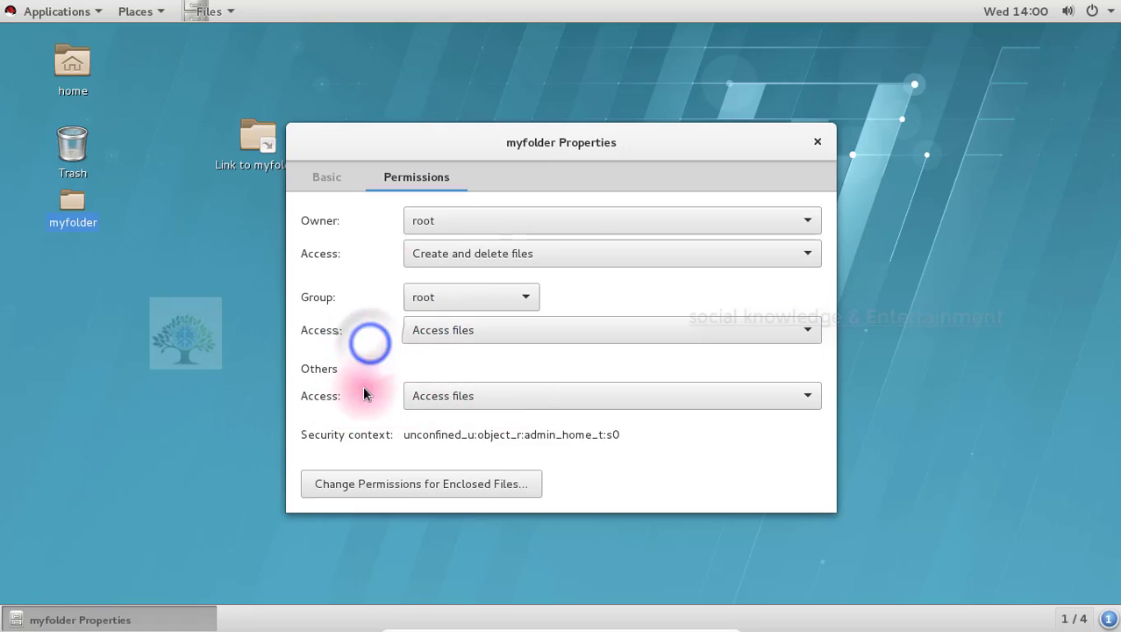
View the group file options for changing permissions of enclosed files, cancel the dialog and close the myfolder properties
left_click(419, 483)
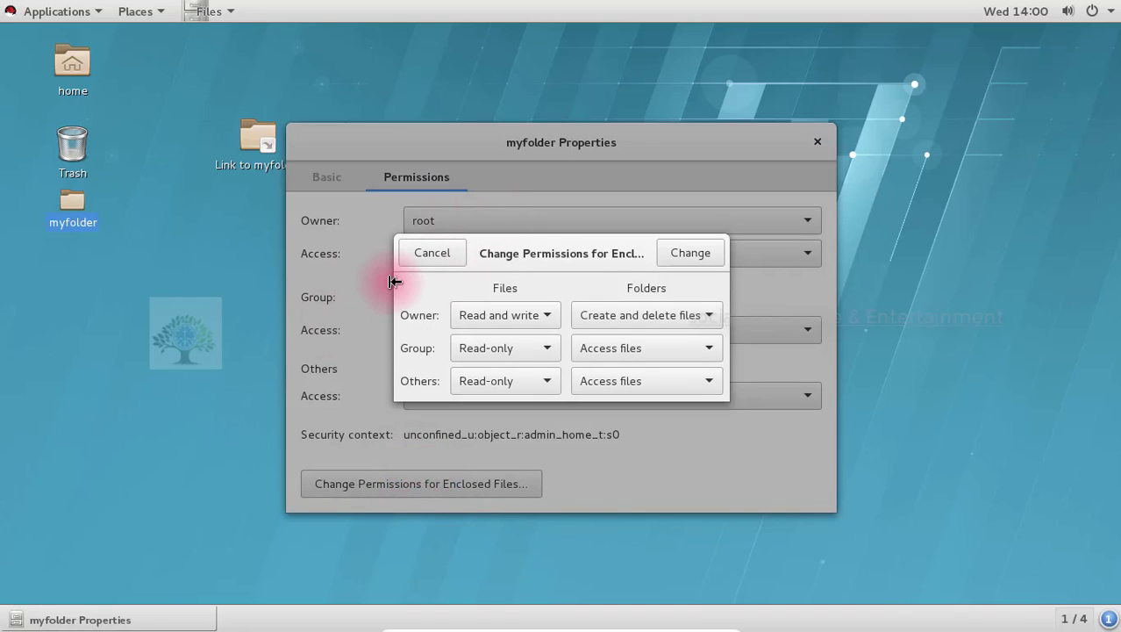
left_click(458, 347)
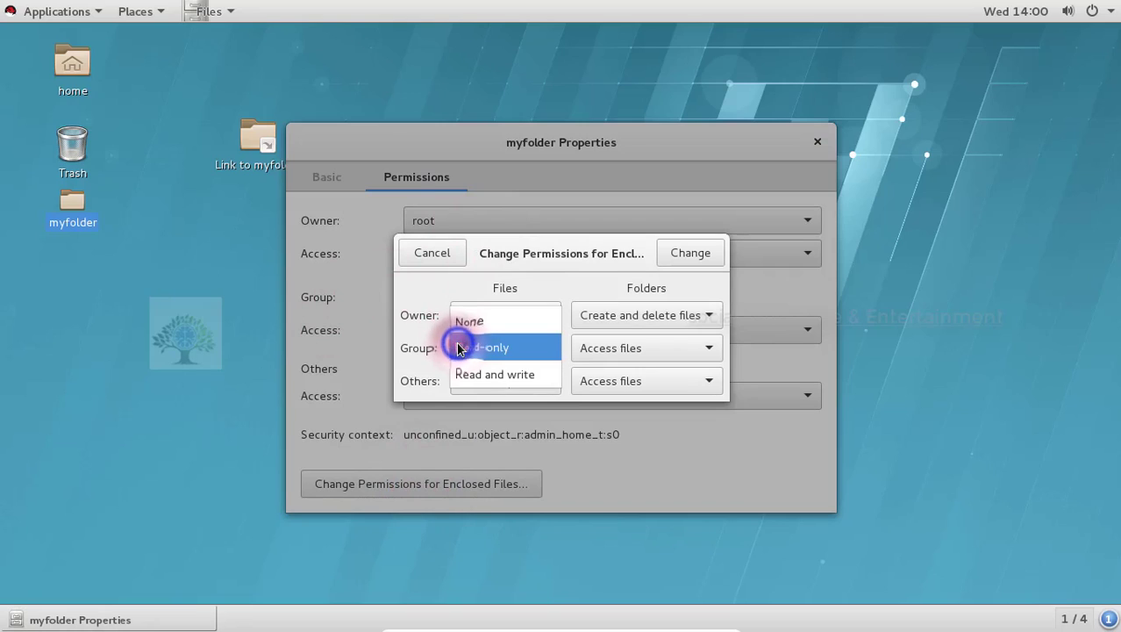
left_click(415, 252)
left_click(415, 253)
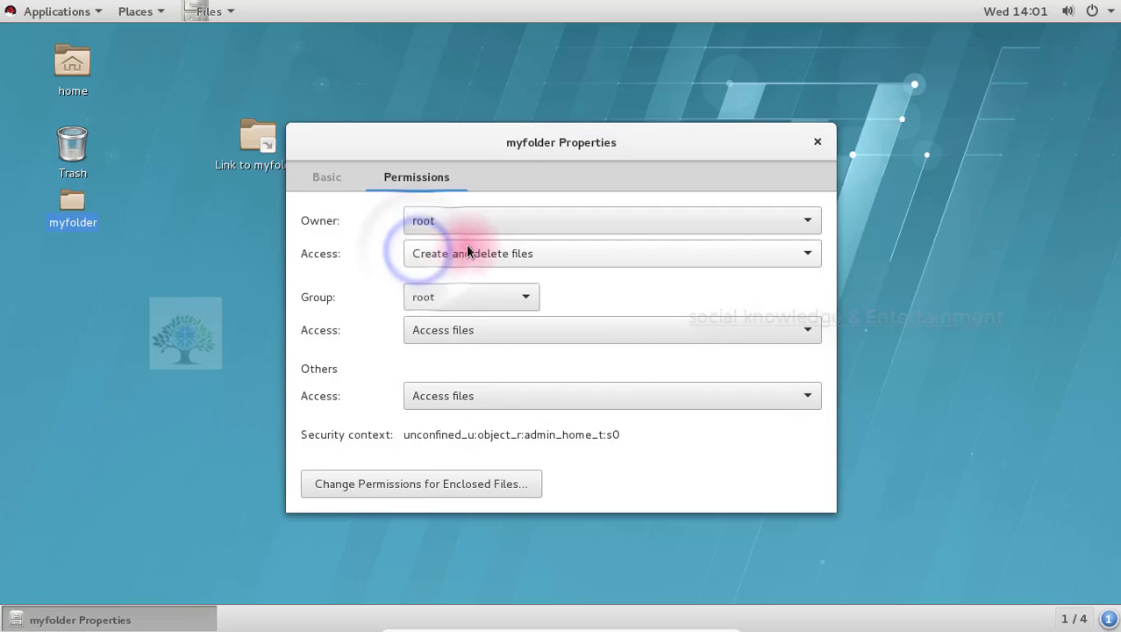
left_click(333, 180)
left_click(816, 141)
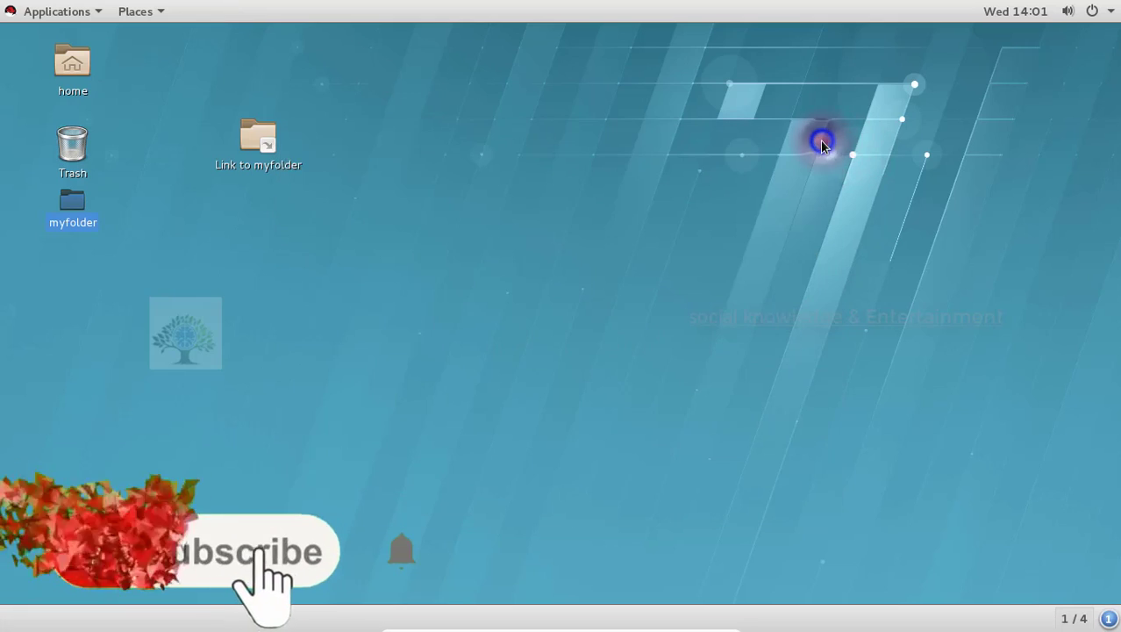
Open a terminal from the empty desktop and close it, two times in a row
right_click(418, 126)
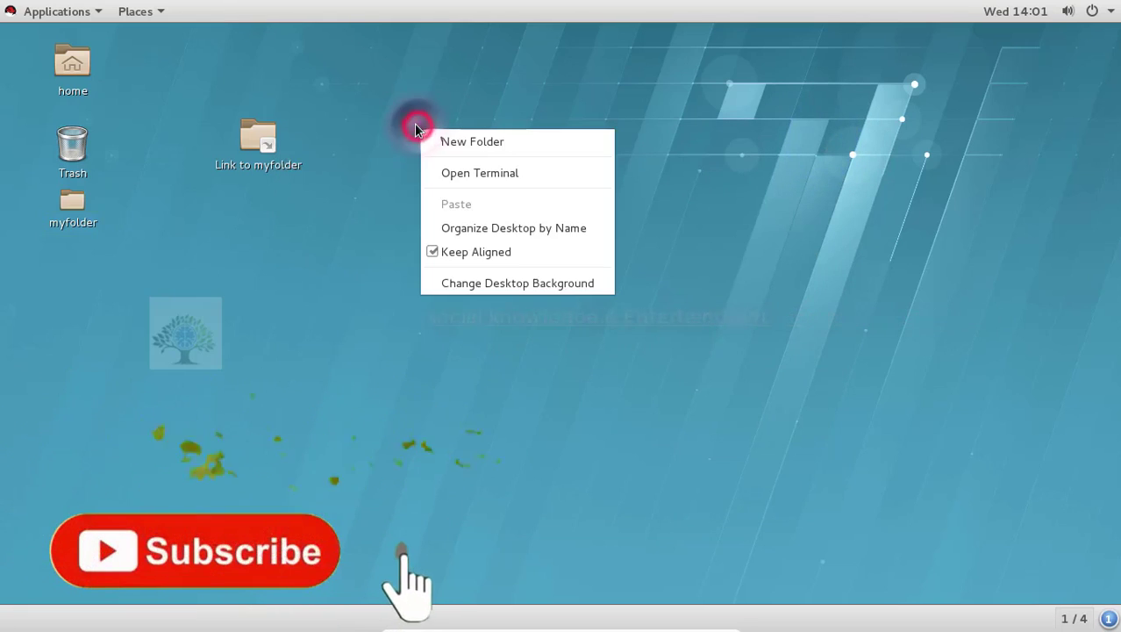
left_click(431, 173)
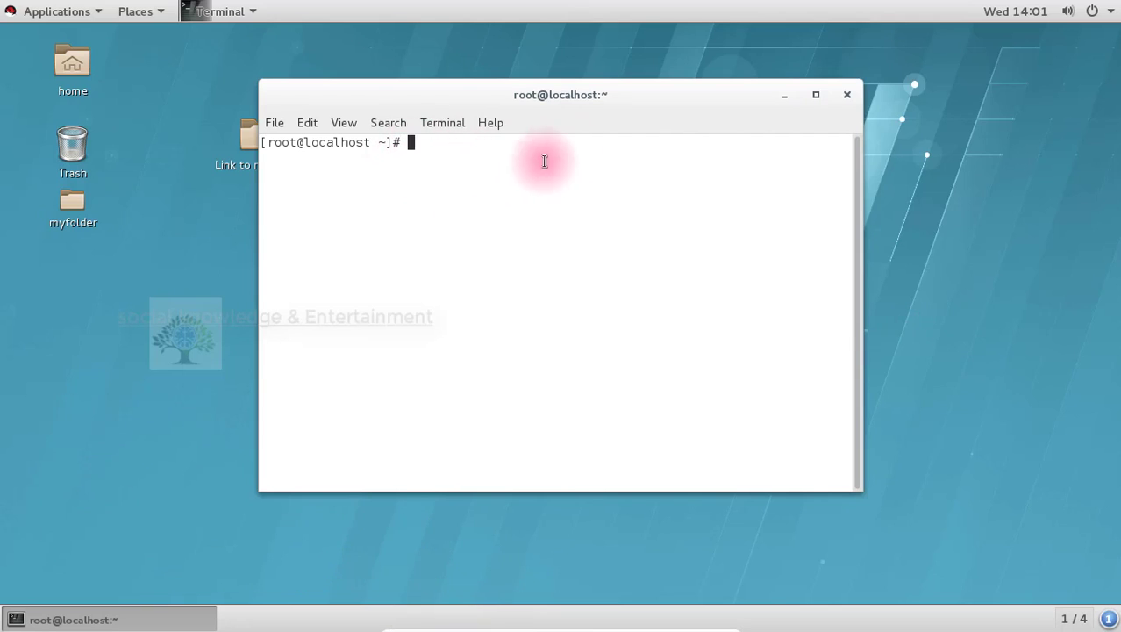
left_click(847, 95)
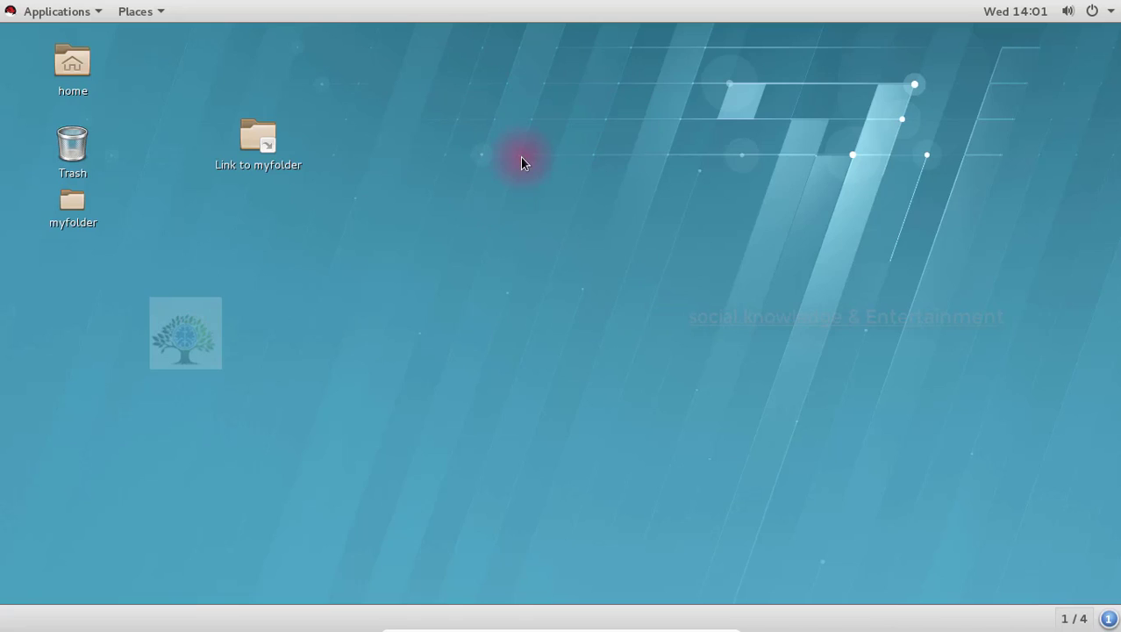
right_click(395, 144)
left_click(405, 187)
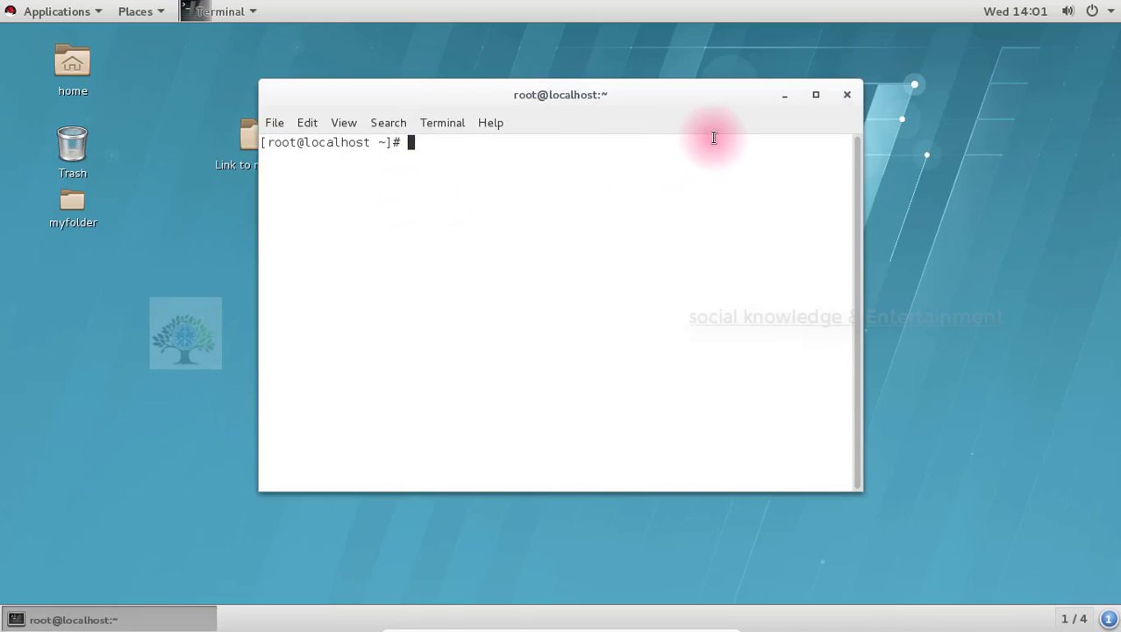
left_click(846, 94)
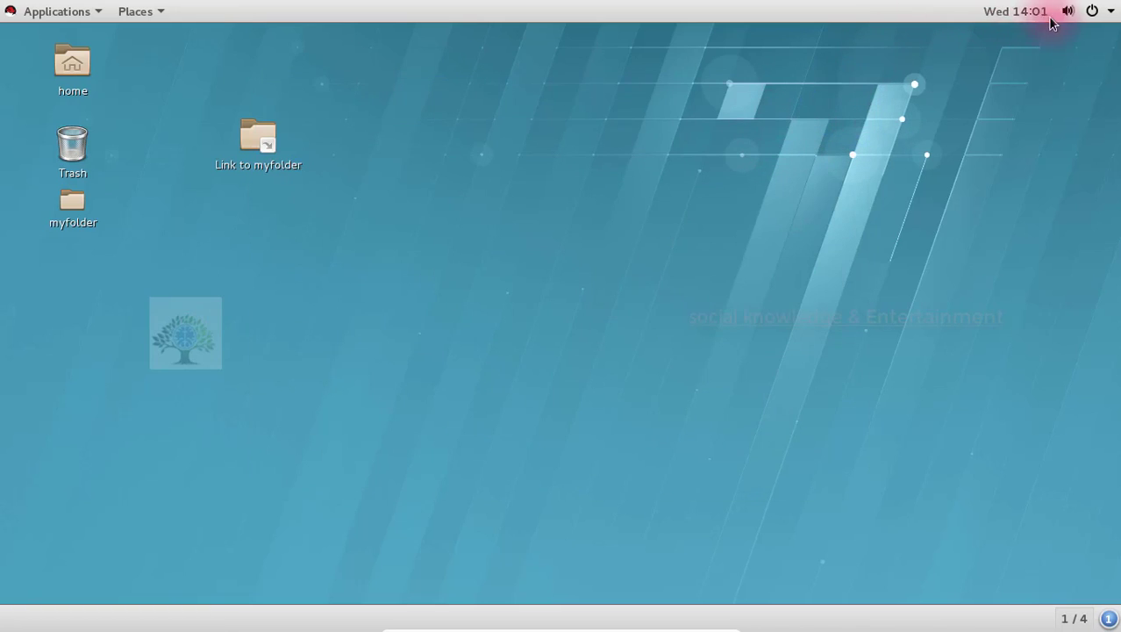
Move the Trash icon on the desktop to the empty area below and to the right of myfolder
left_click(393, 96)
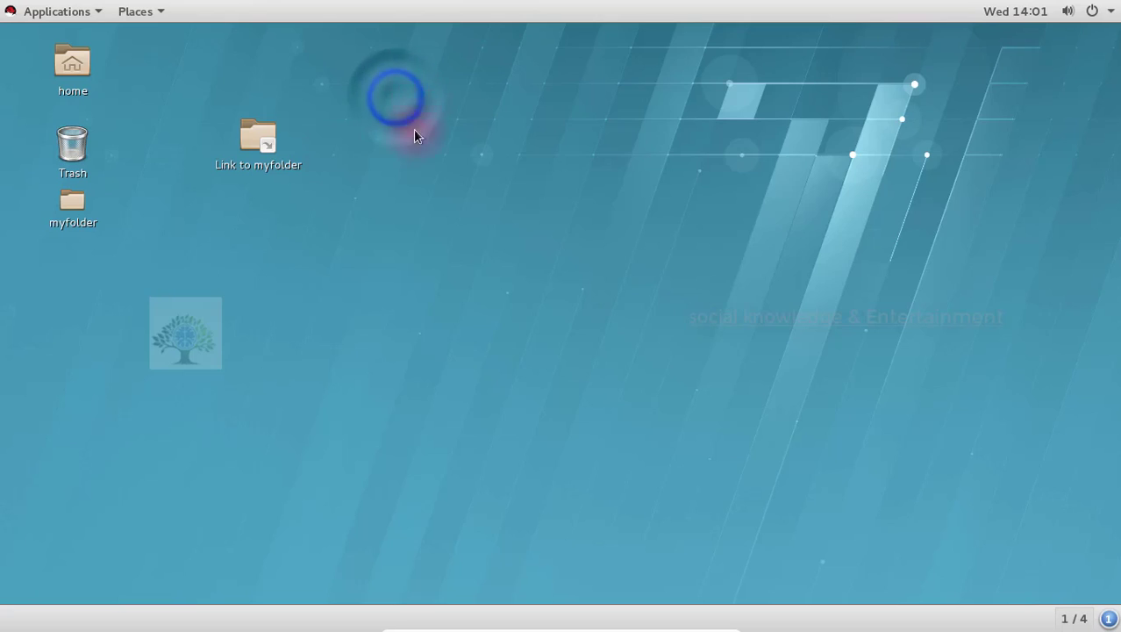
left_click(72, 163)
left_click_drag(70, 164, 201, 288)
left_click(207, 278)
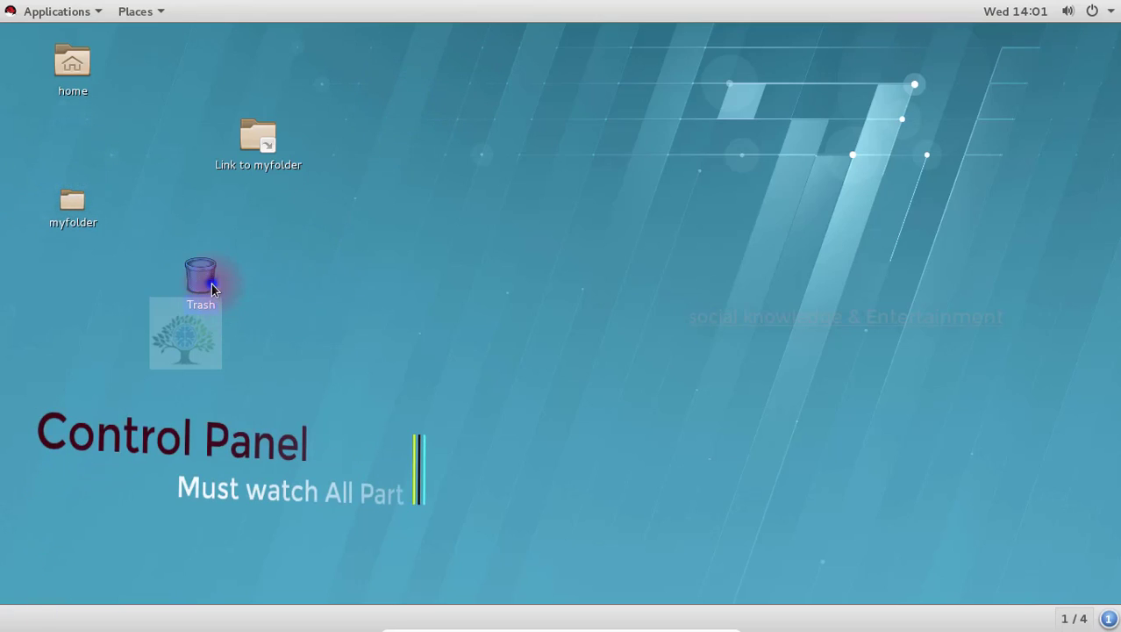
left_click(406, 198)
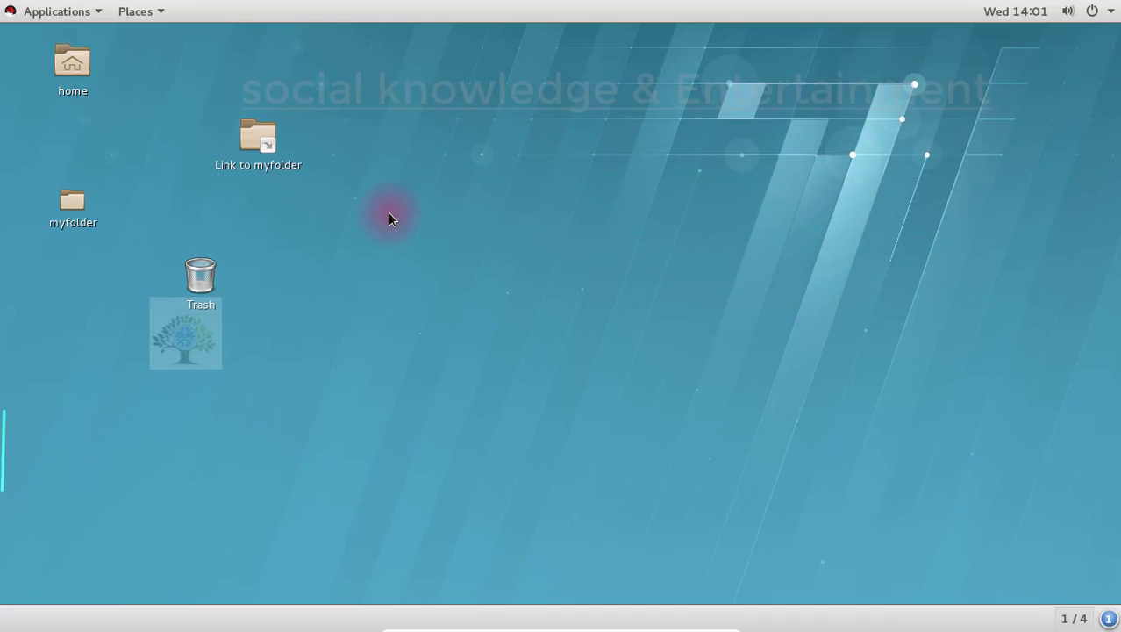
left_click(73, 206)
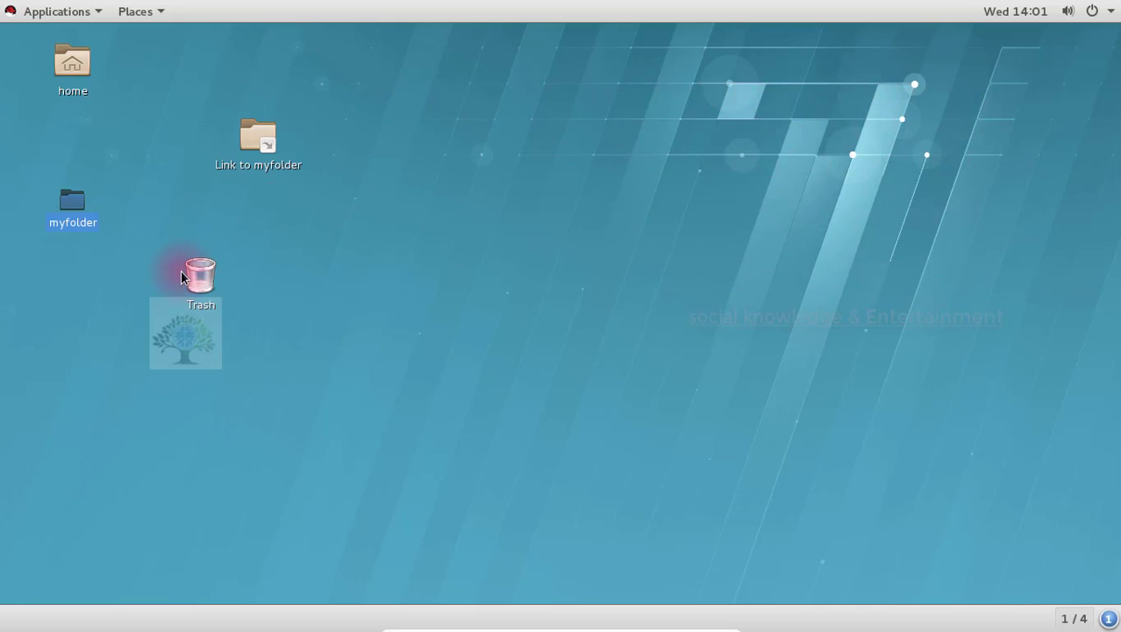
left_click(326, 272)
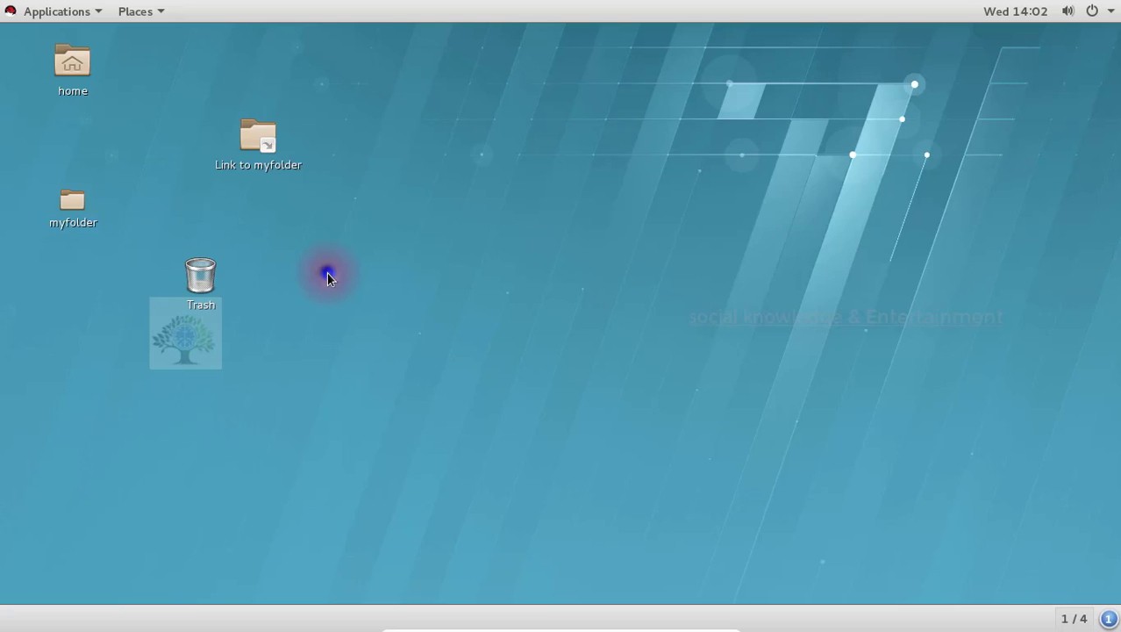
left_click(193, 275)
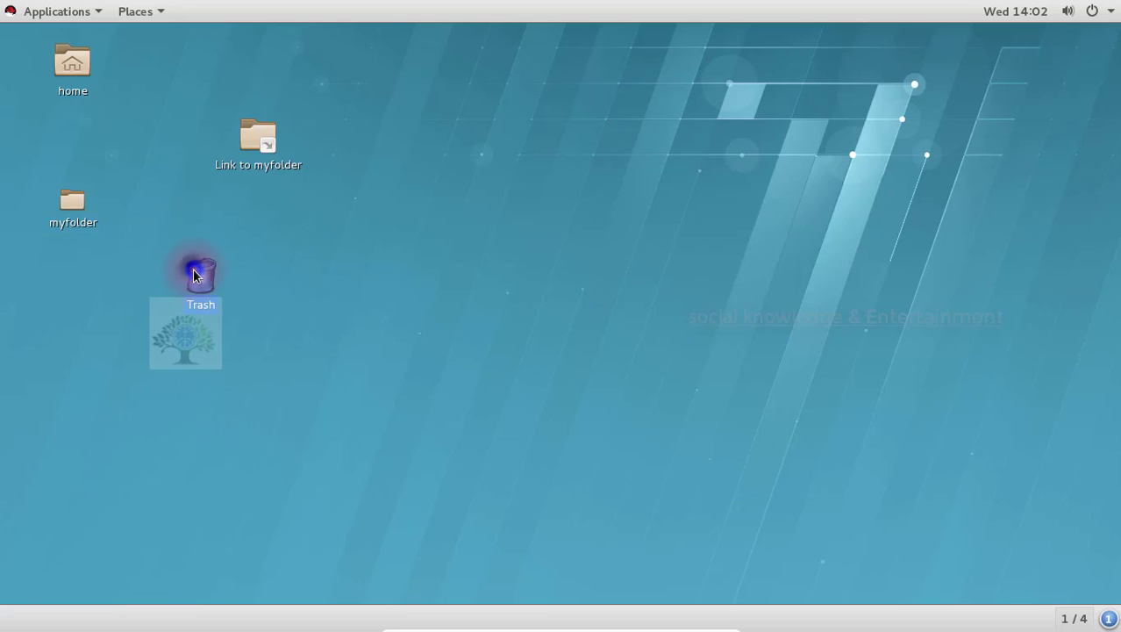
left_click(88, 216)
left_click(402, 360)
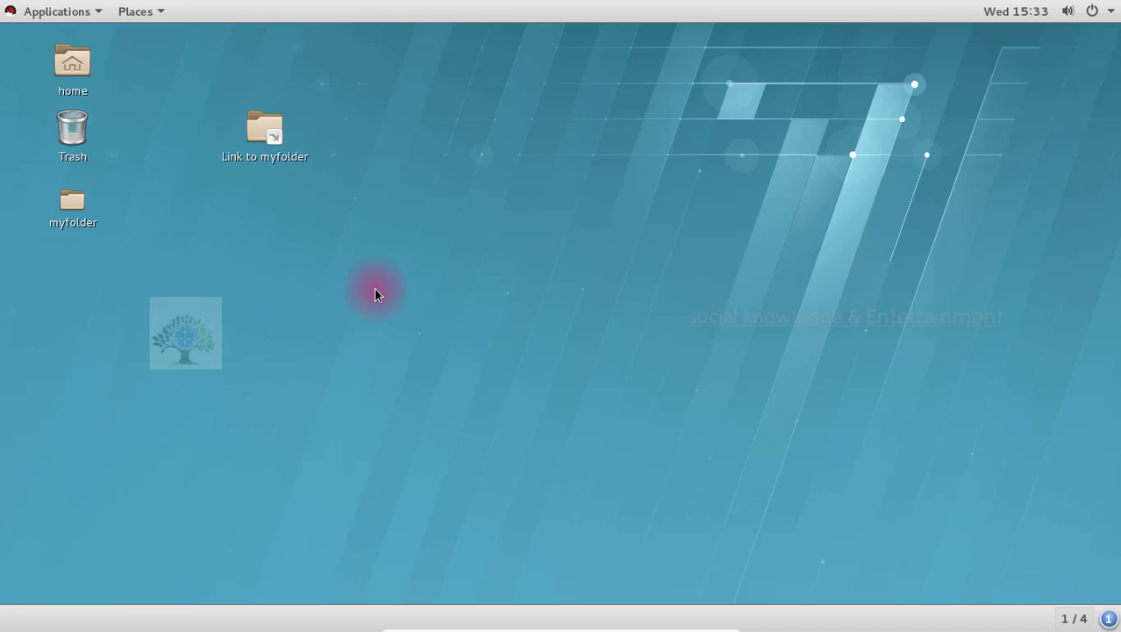
Open the Firefox Web Browser and maximize its window
left_click(44, 11)
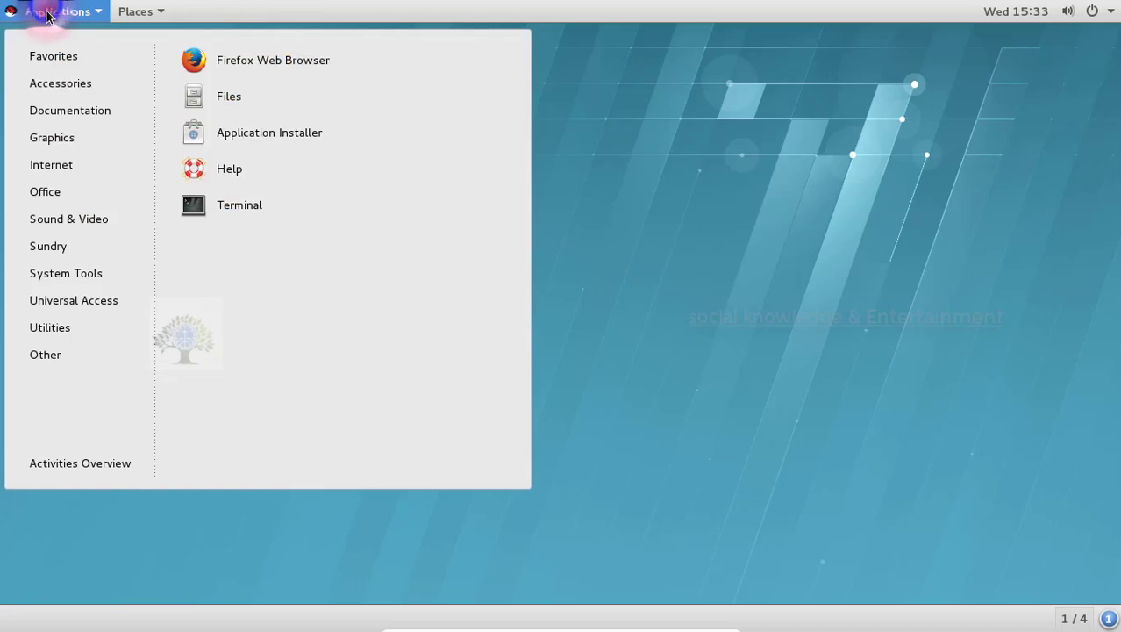
left_click(186, 55)
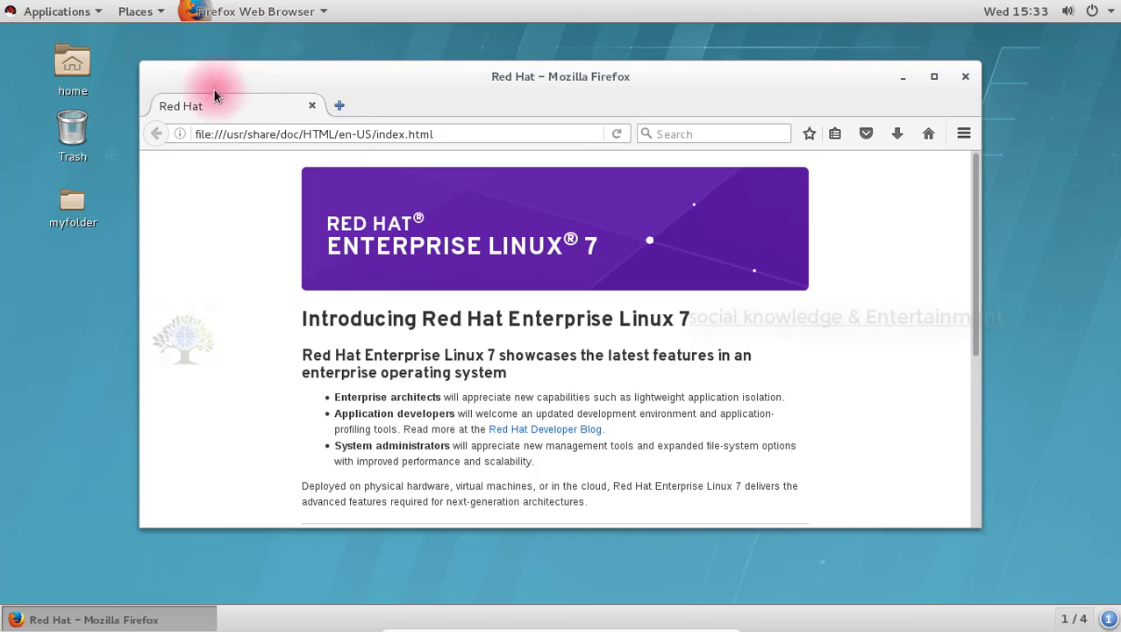
left_click(934, 77)
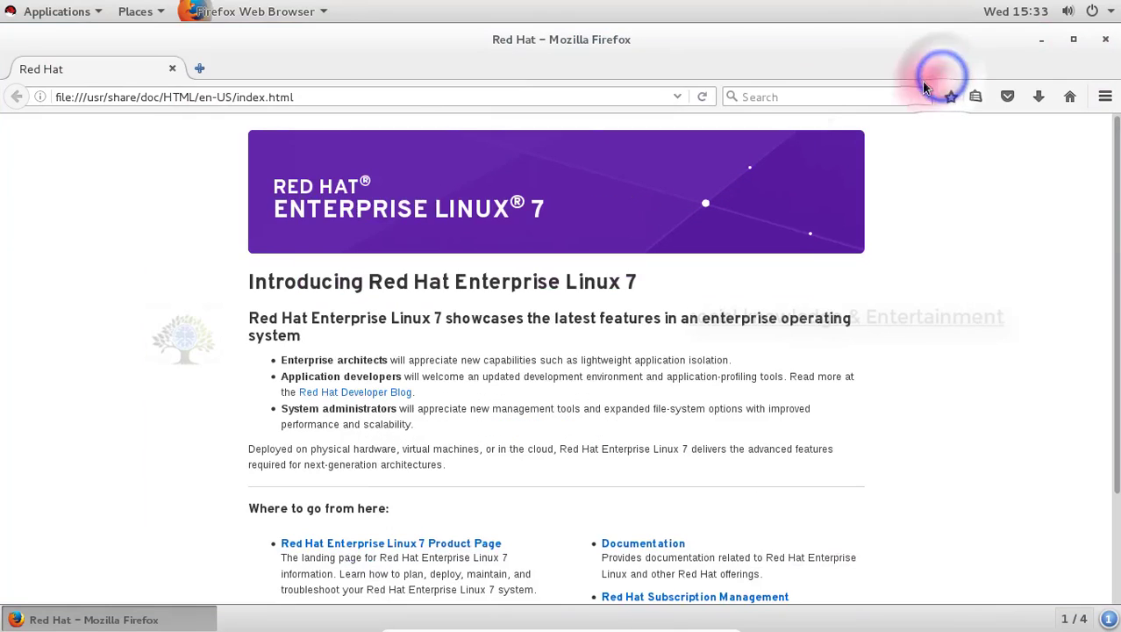
Open GNOME Help and bring it in front of the Firefox window restored to its smaller size
left_click(51, 14)
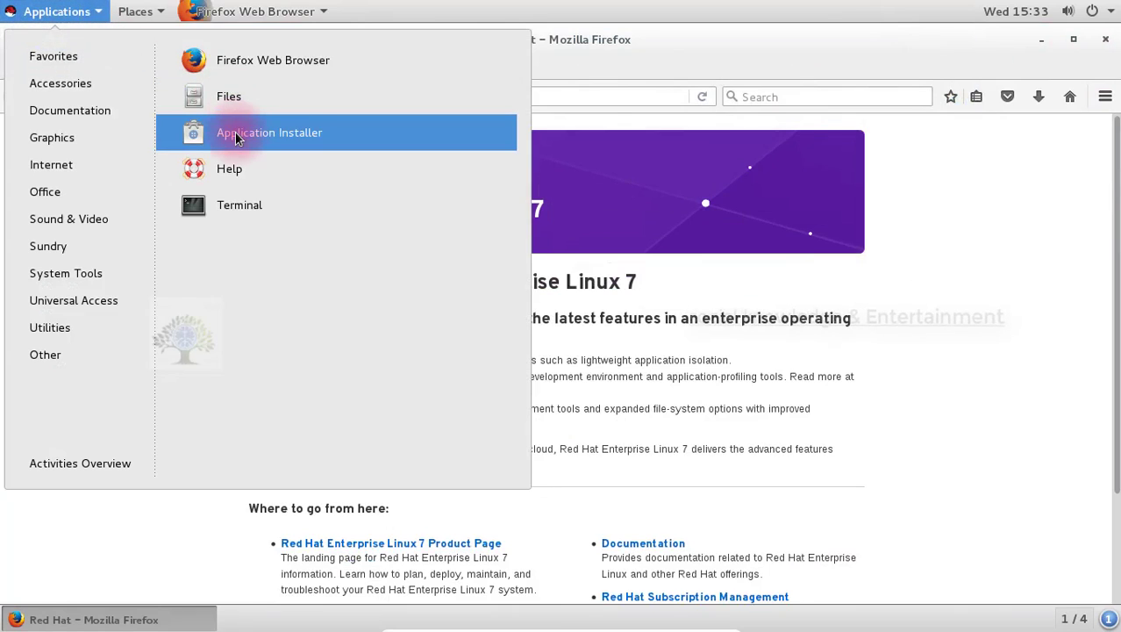
left_click(219, 181)
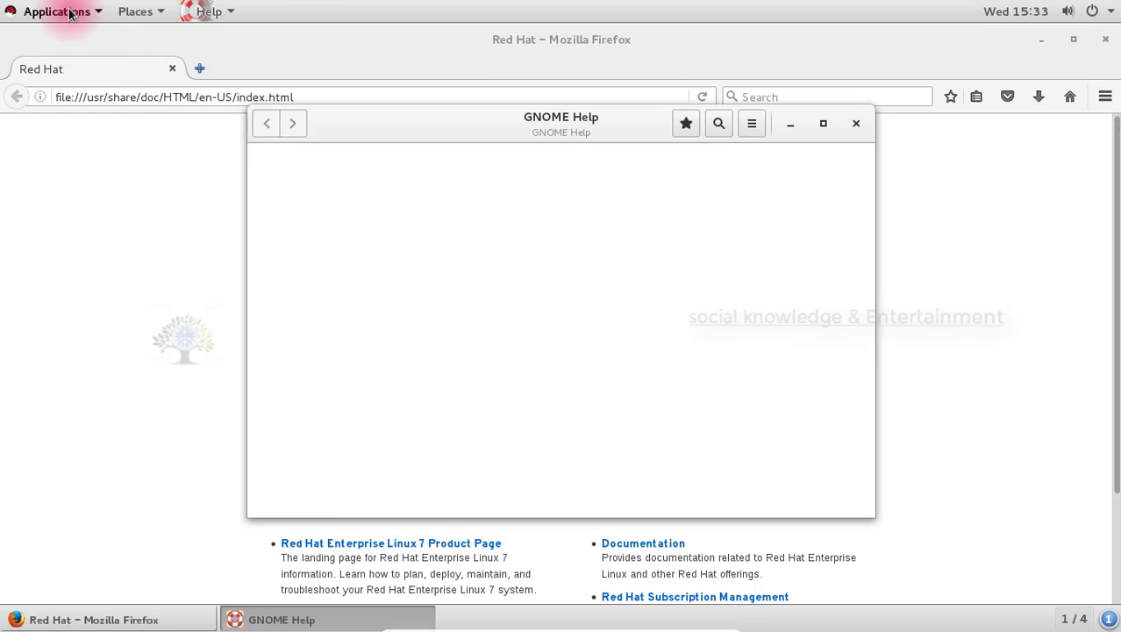
left_click(1072, 43)
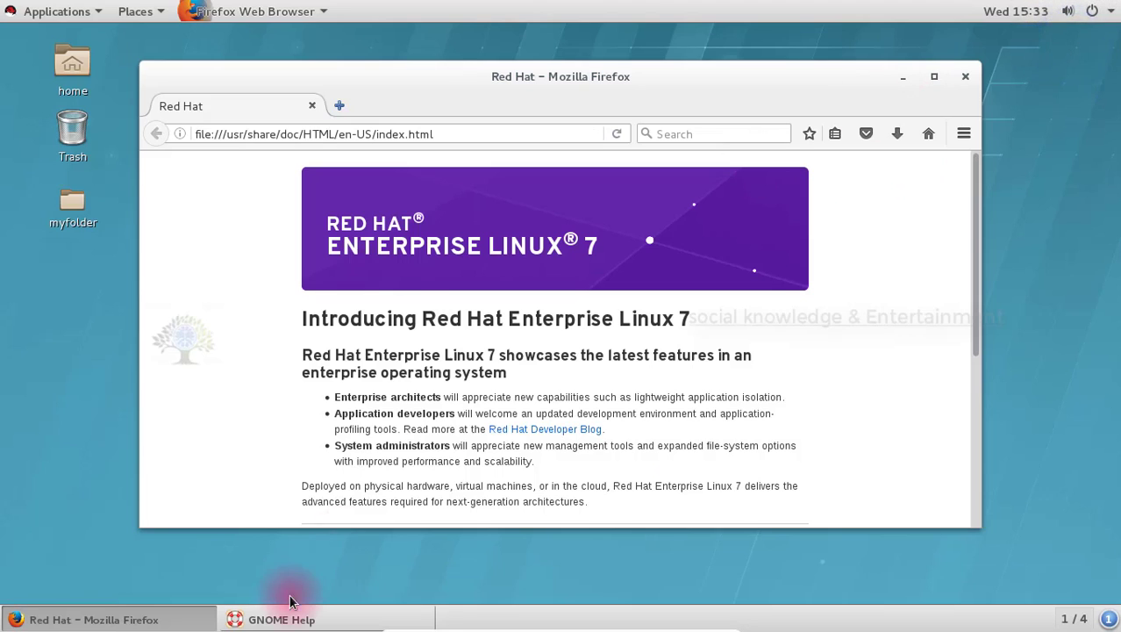
left_click(265, 618)
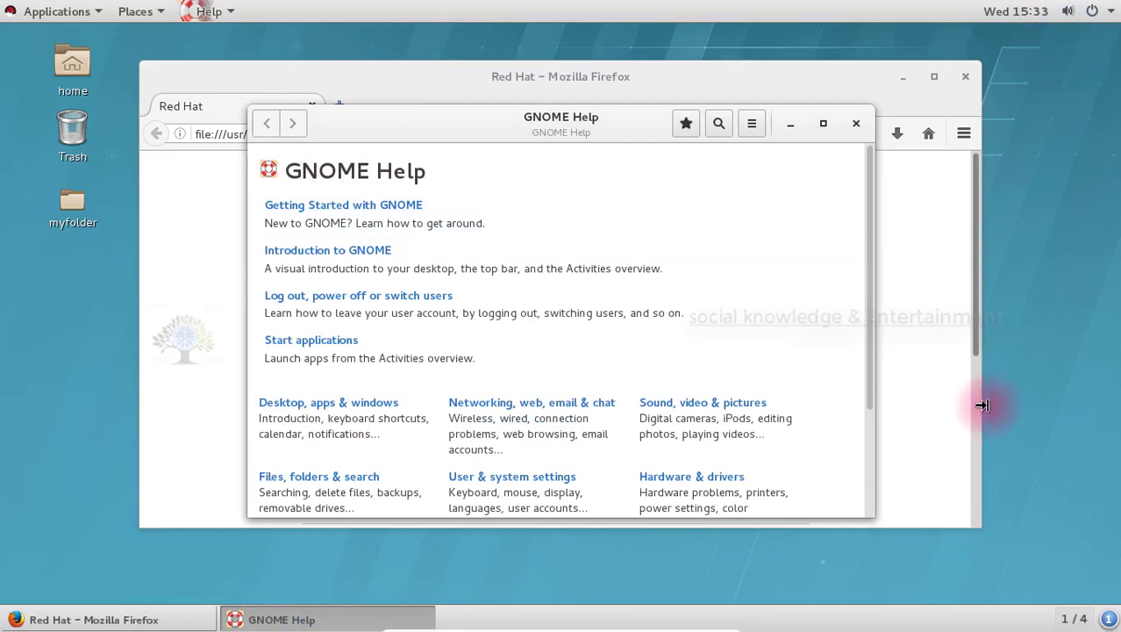
Switch to Workspace 2 and open the Home folder there
left_click(1082, 623)
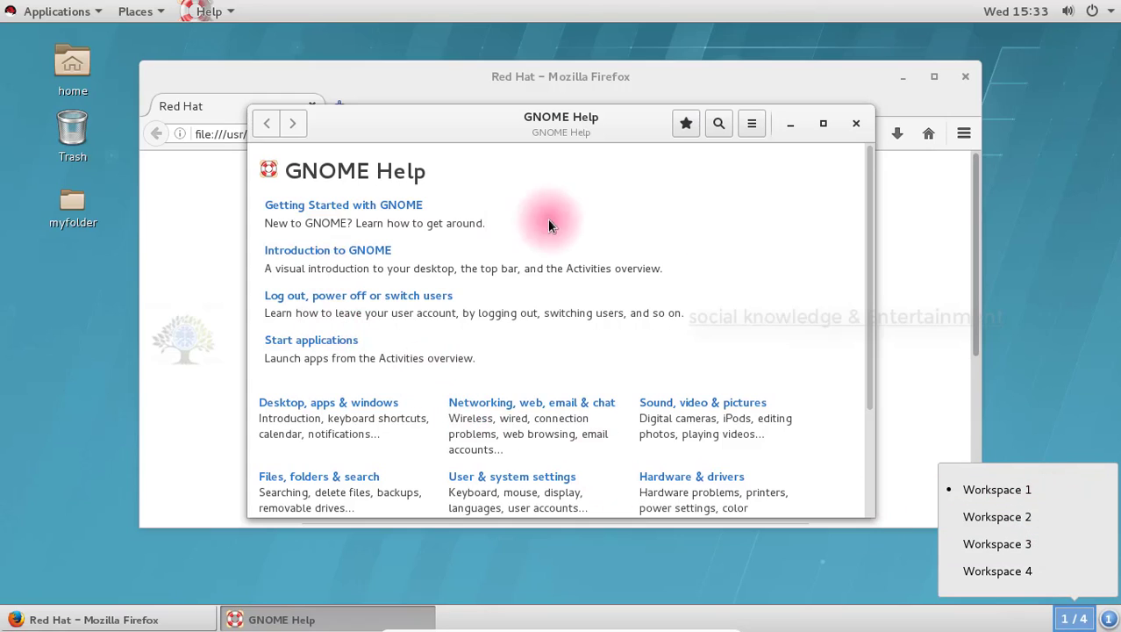
left_click(1036, 519)
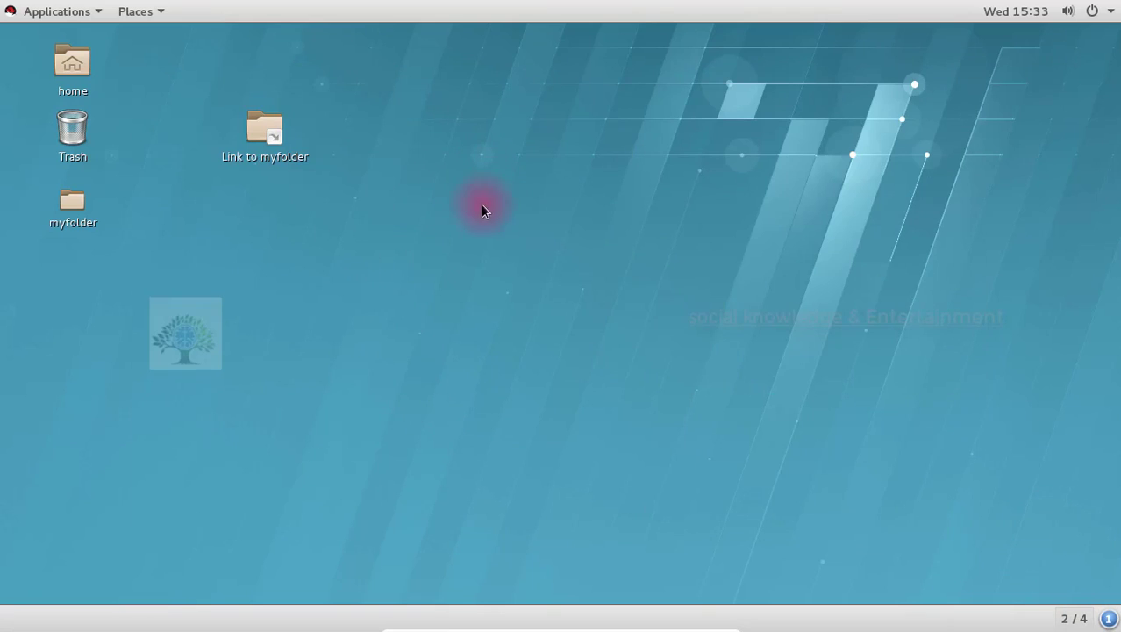
left_click(55, 11)
left_click(83, 110)
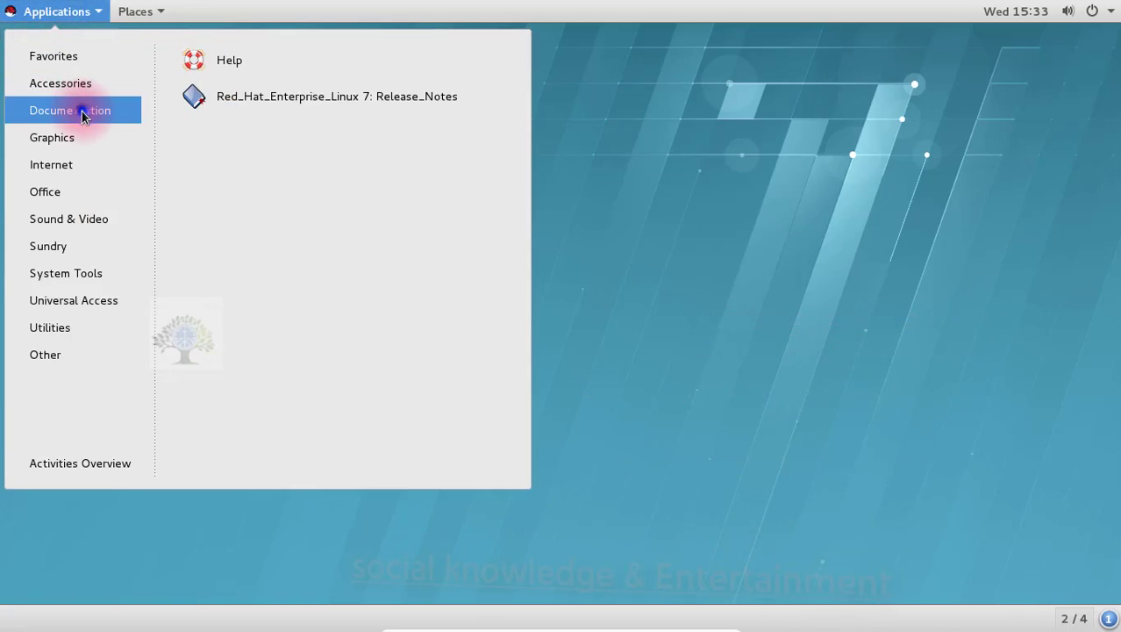
left_click(90, 137)
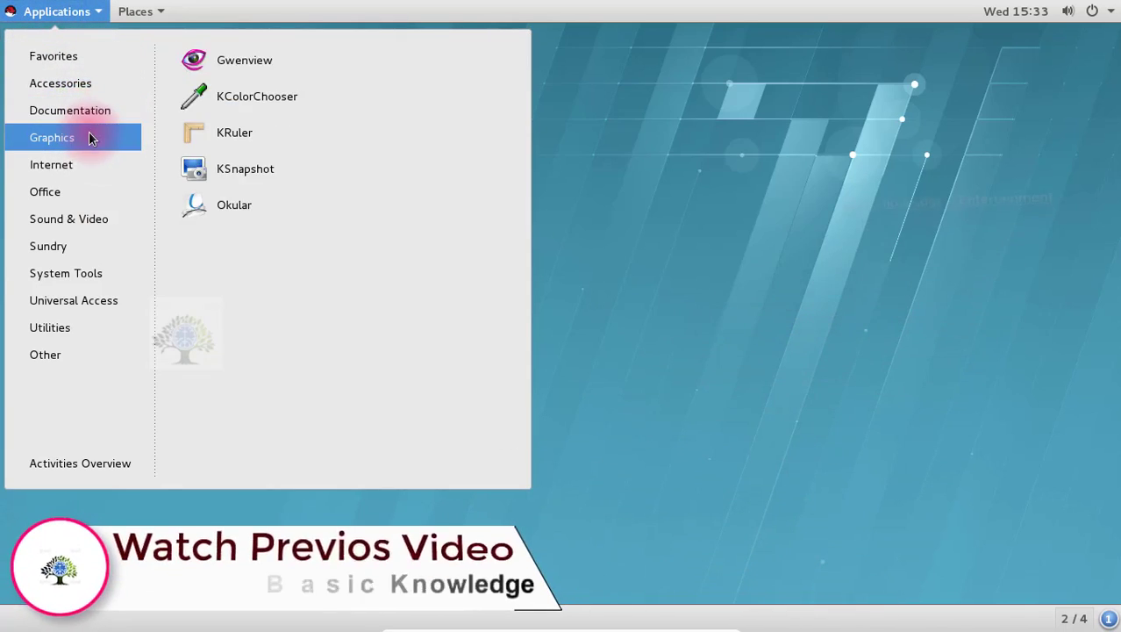
mouse_move(82, 55)
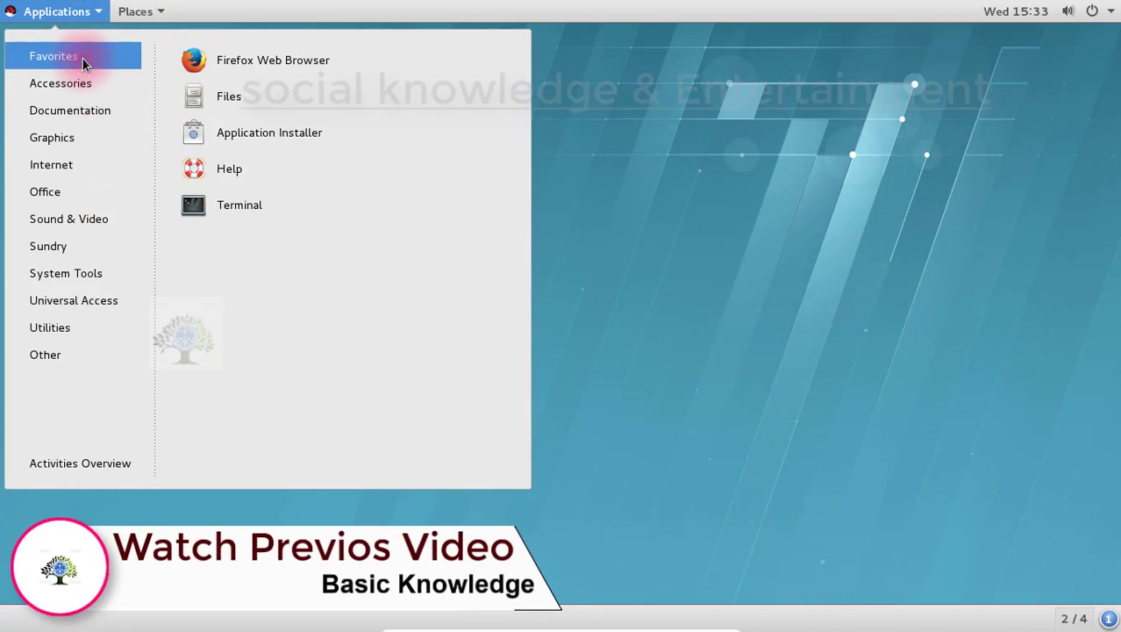
left_click(136, 10)
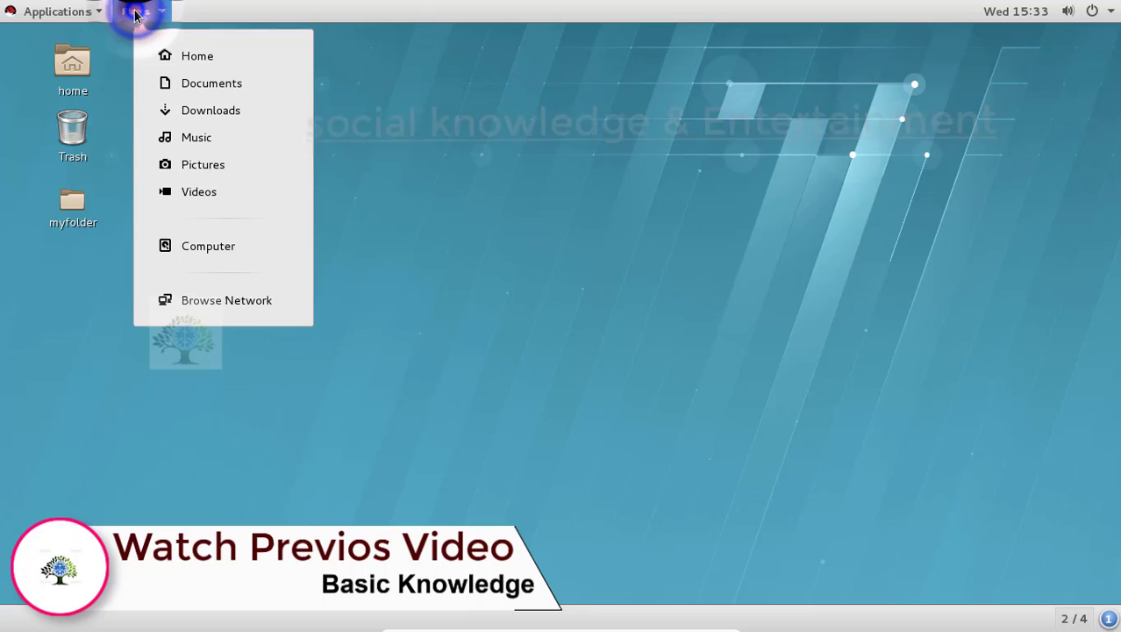
left_click(163, 53)
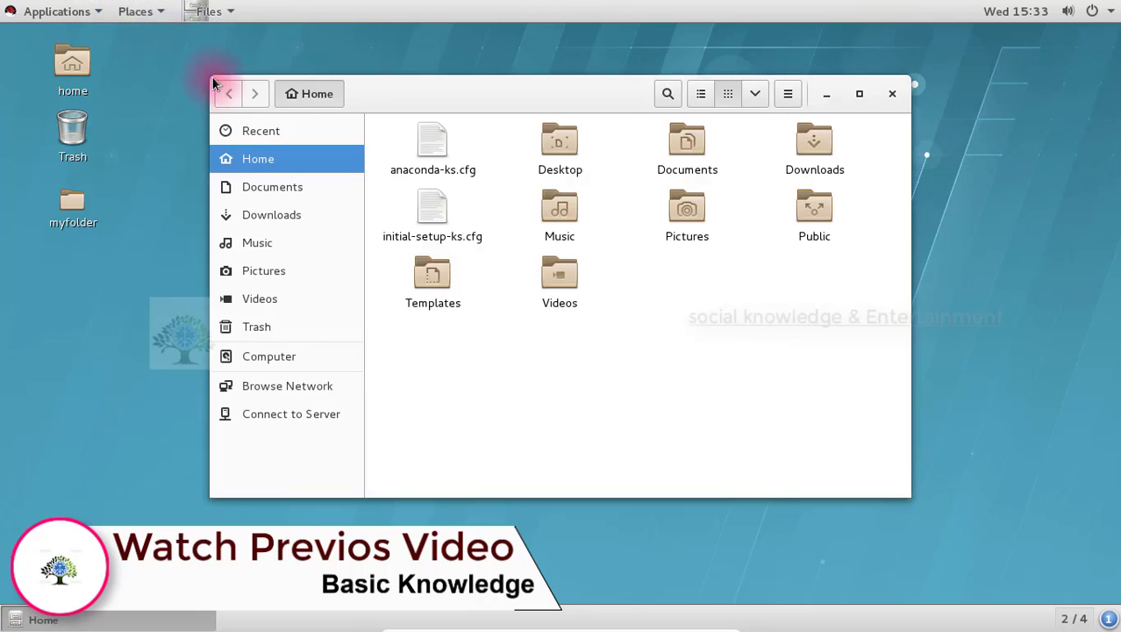
Open the Firewall configuration on Workspace 2 and bring the Home folder window back in front of it
left_click(55, 11)
mouse_move(83, 139)
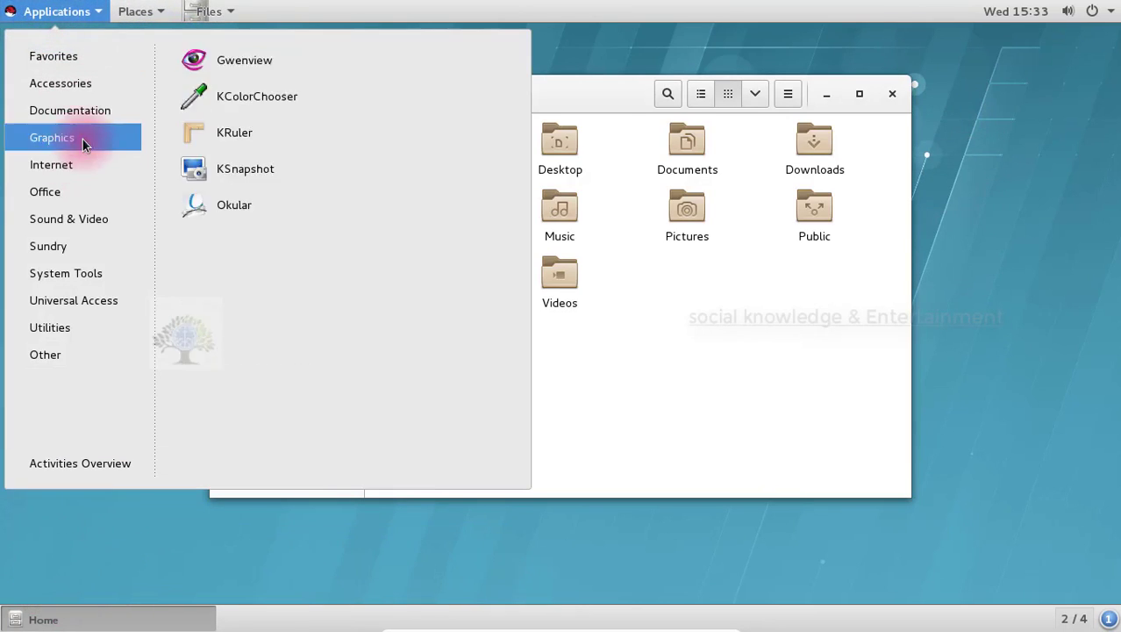
mouse_move(87, 165)
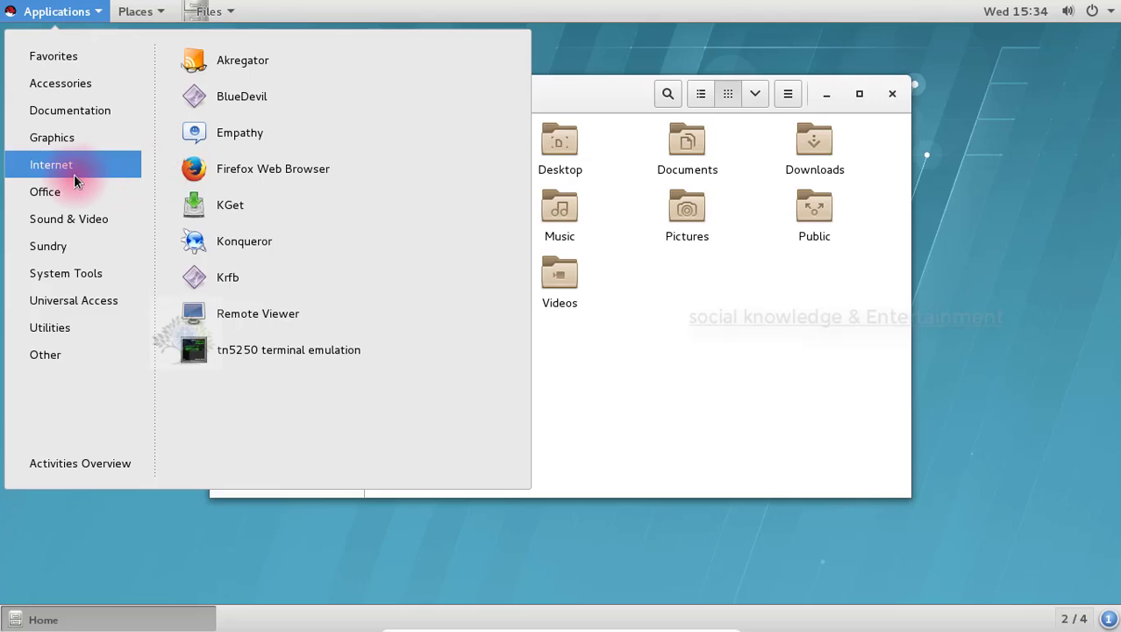
mouse_move(78, 191)
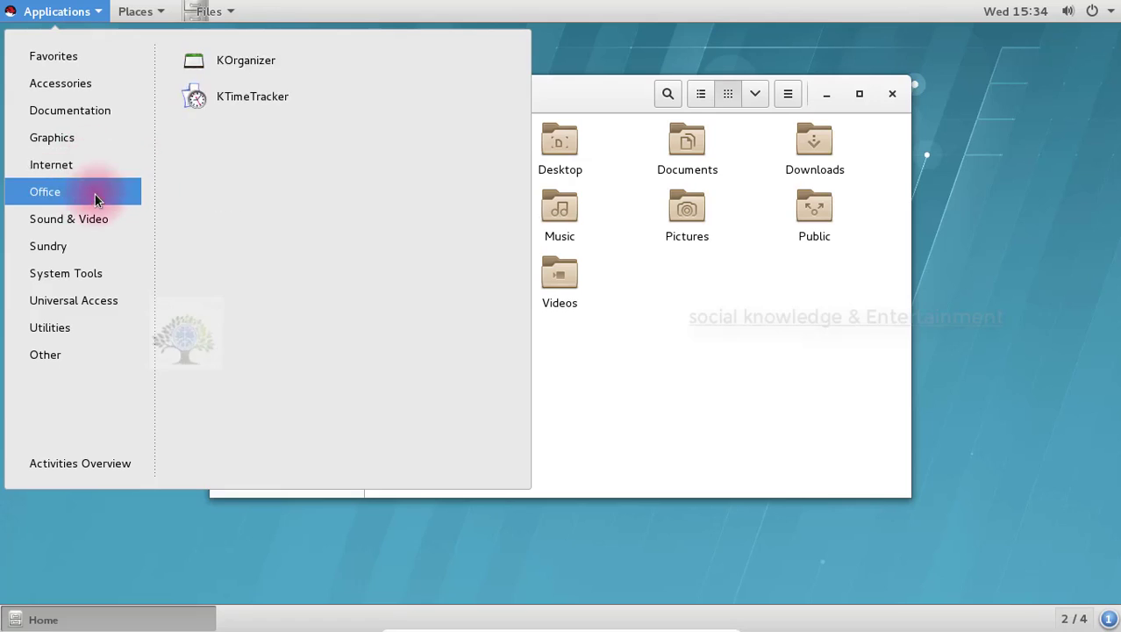
mouse_move(80, 245)
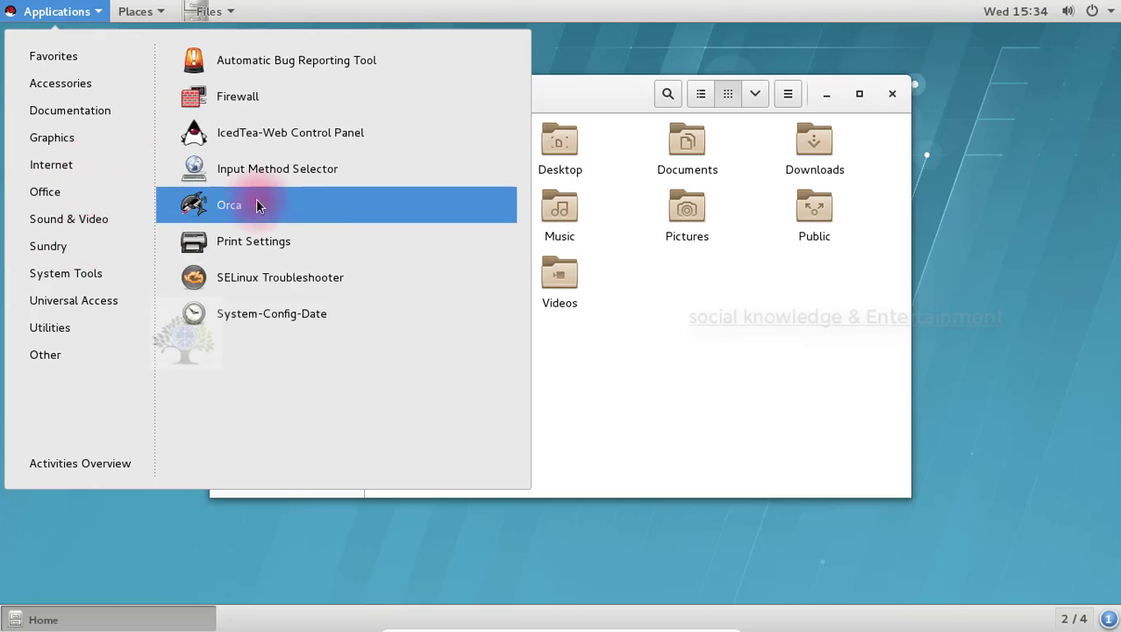
left_click(259, 104)
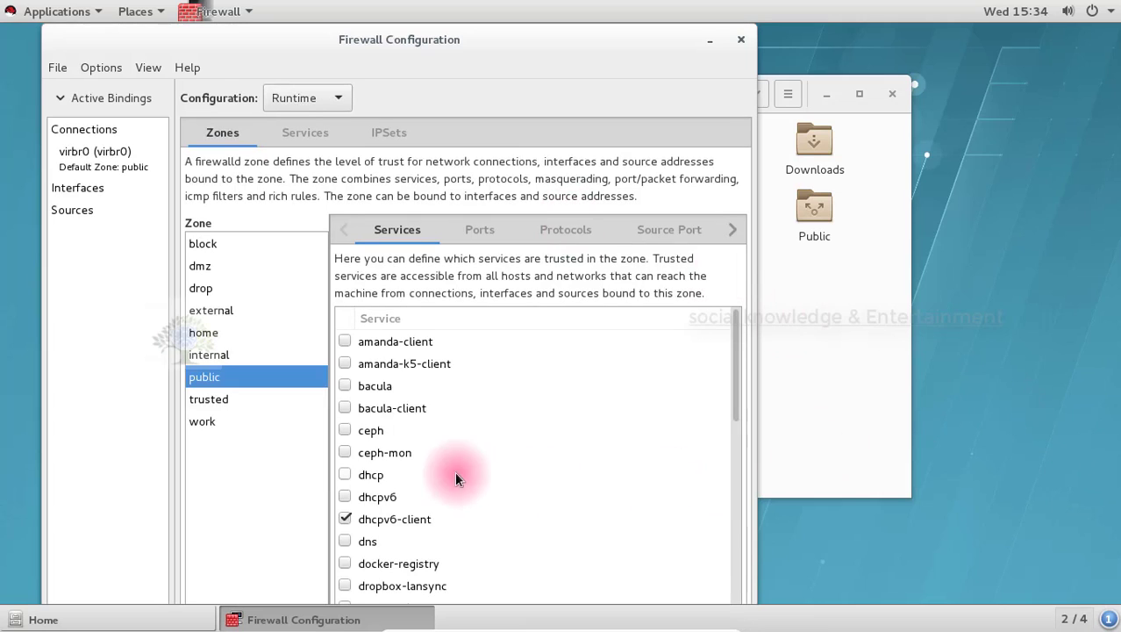
scroll(389, 328, "down", 1)
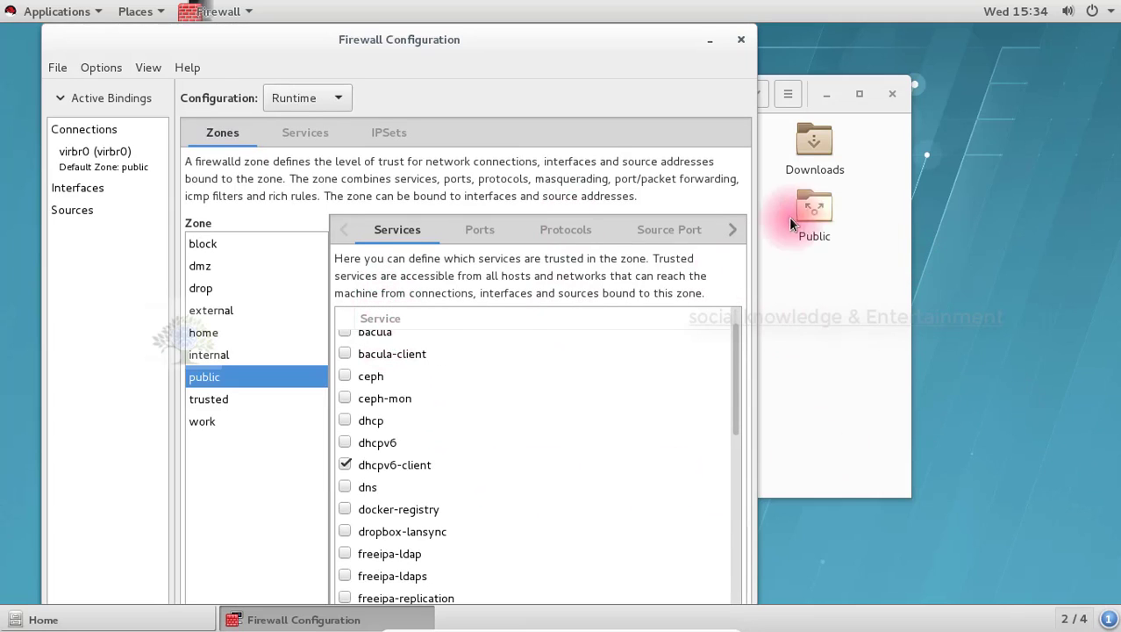
left_click(824, 302)
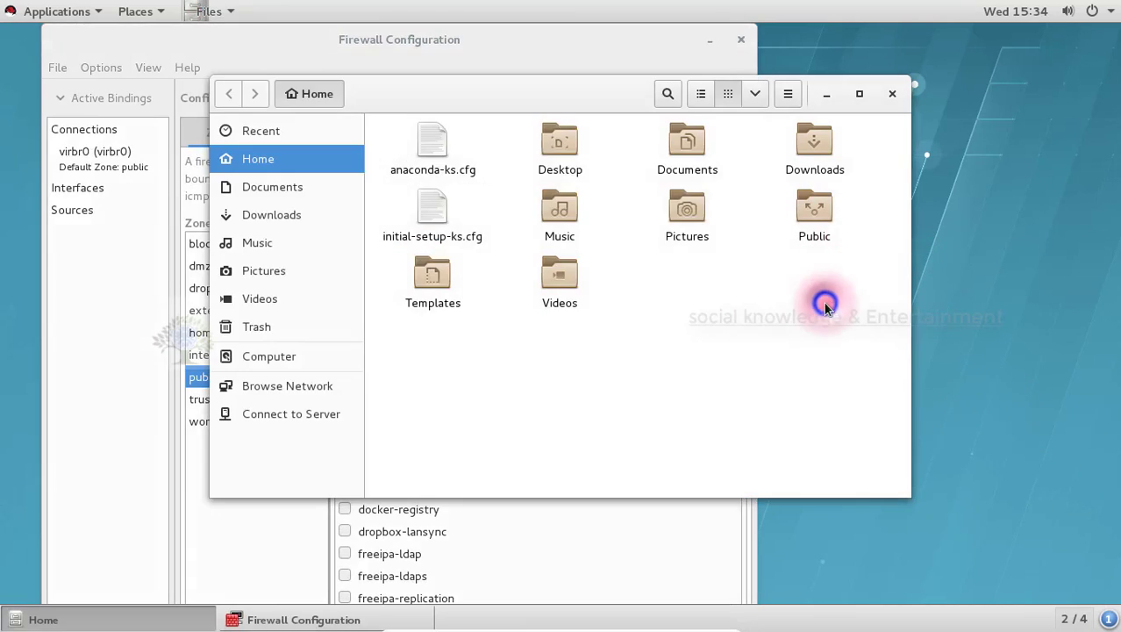
left_click(981, 269)
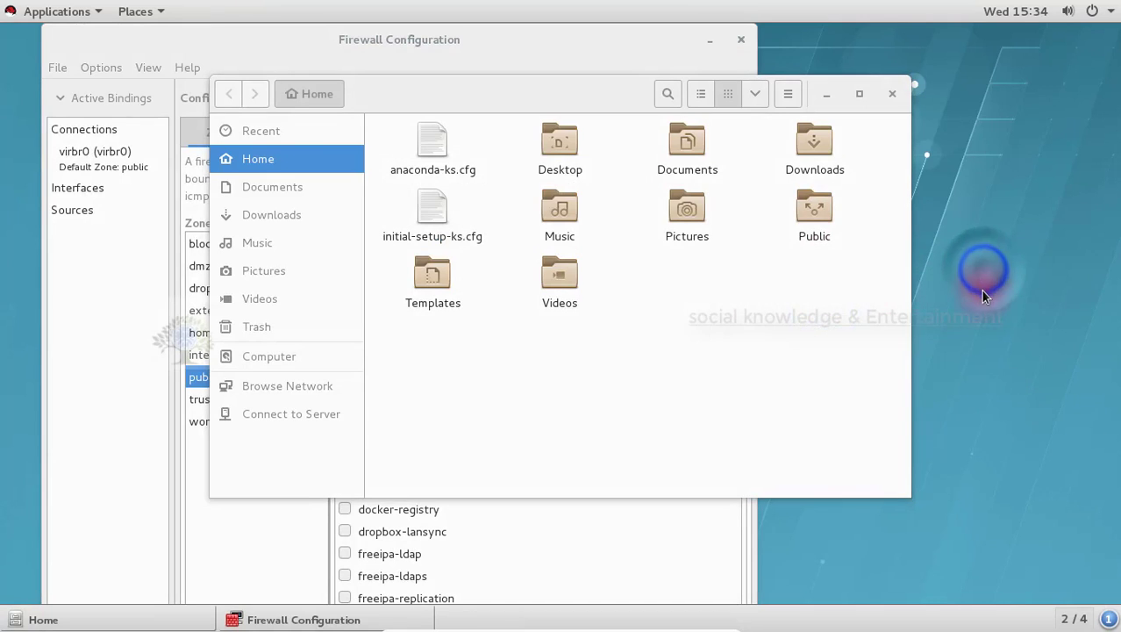
Switch to Workspace 1 to view its Firefox and Help windows, and return to Workspace 2
left_click(1076, 617)
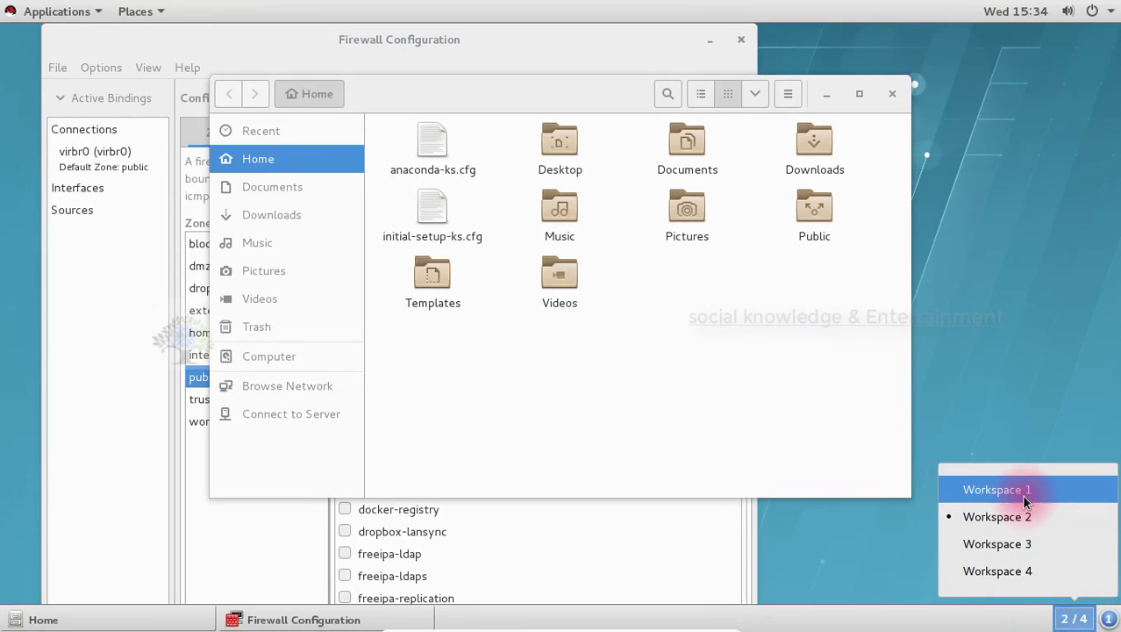
left_click(997, 489)
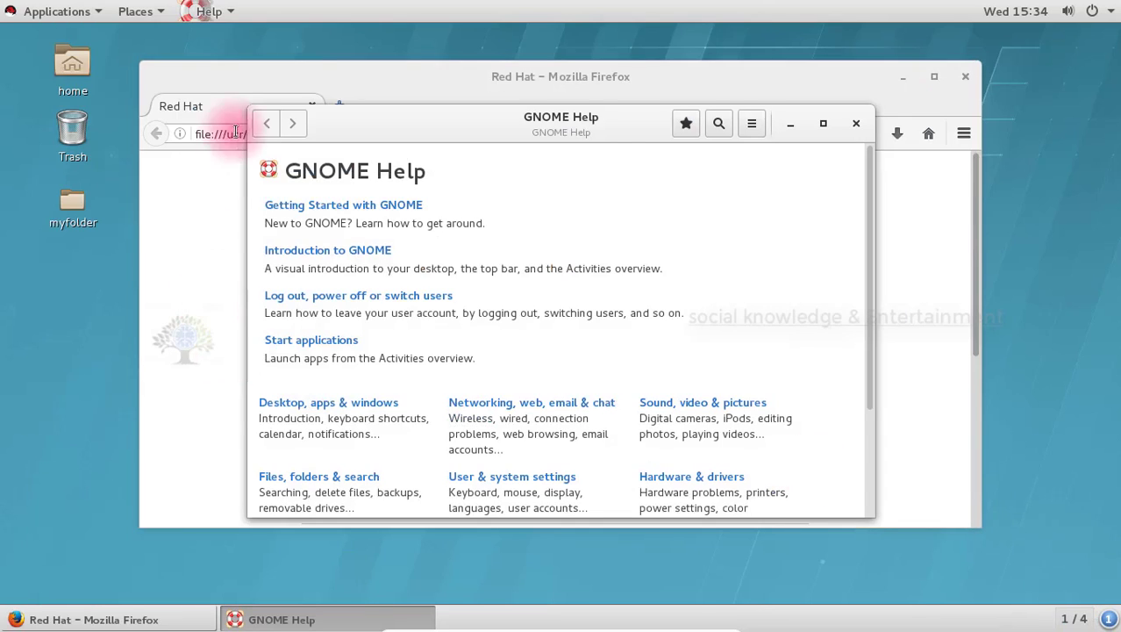
left_click(481, 84)
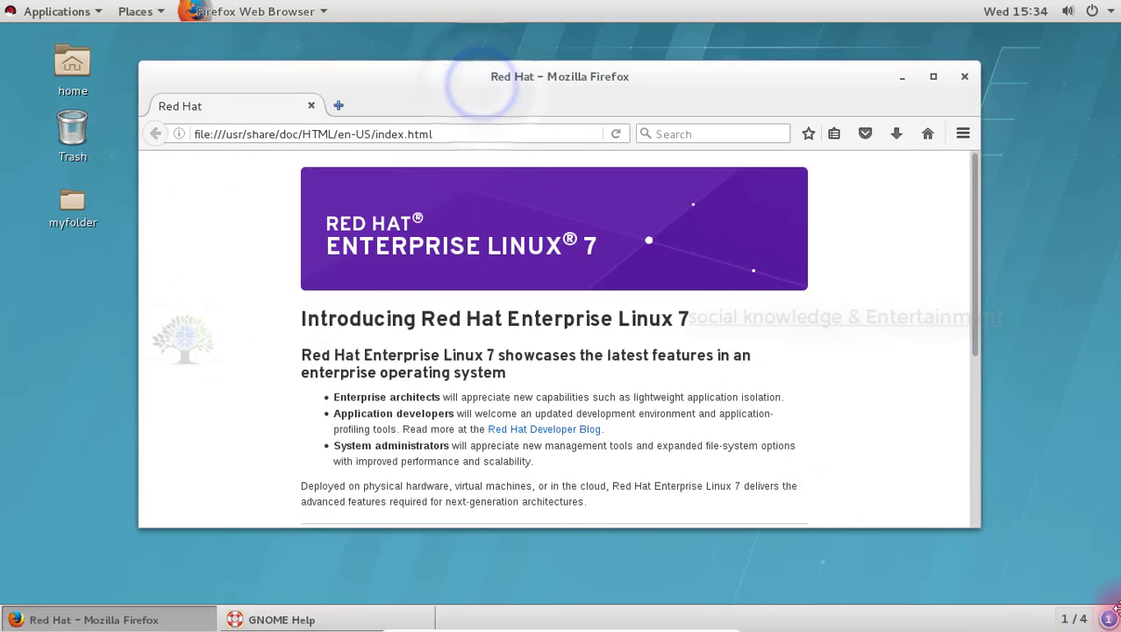
left_click(1067, 621)
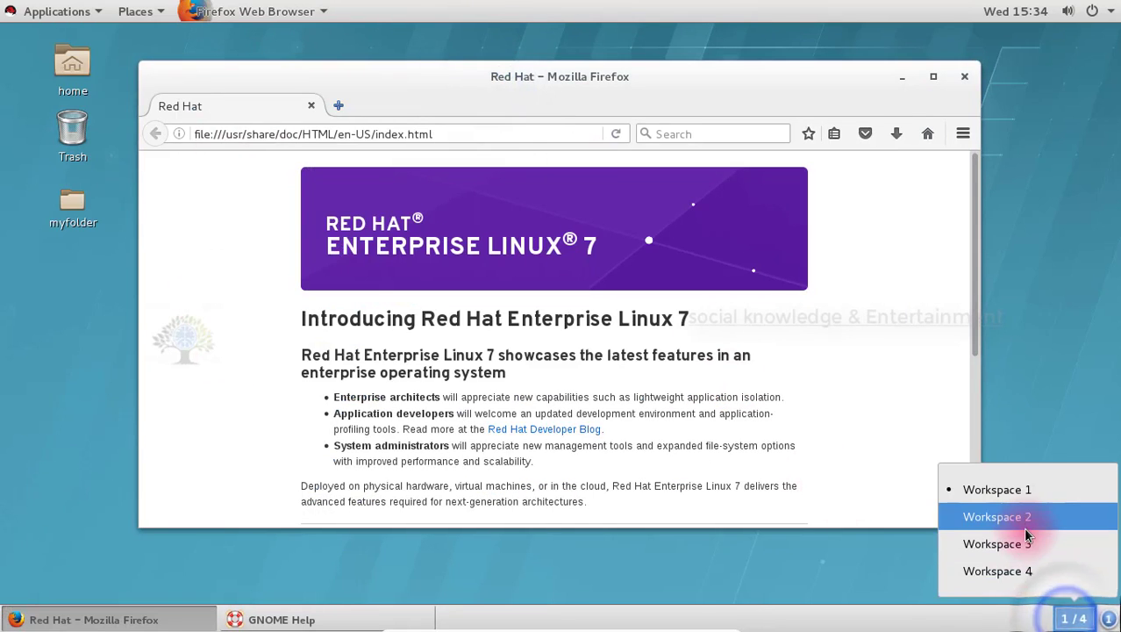
left_click(1088, 514)
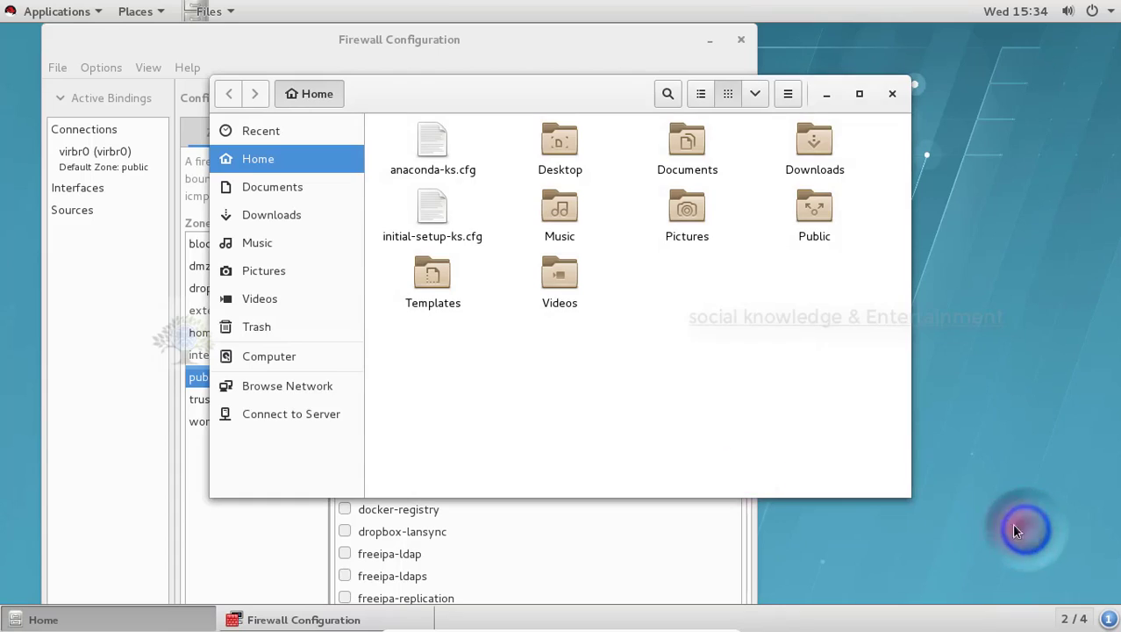
left_click(1000, 229)
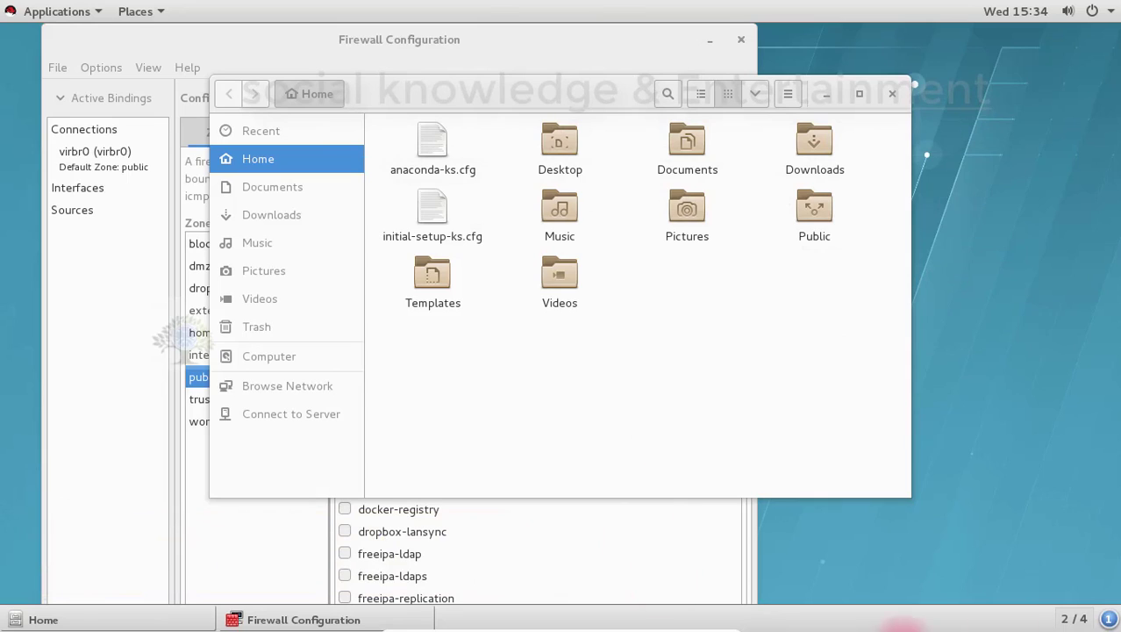
Switch to Workspace 1 and bring the GNOME Help window in front of Firefox
left_click(1072, 619)
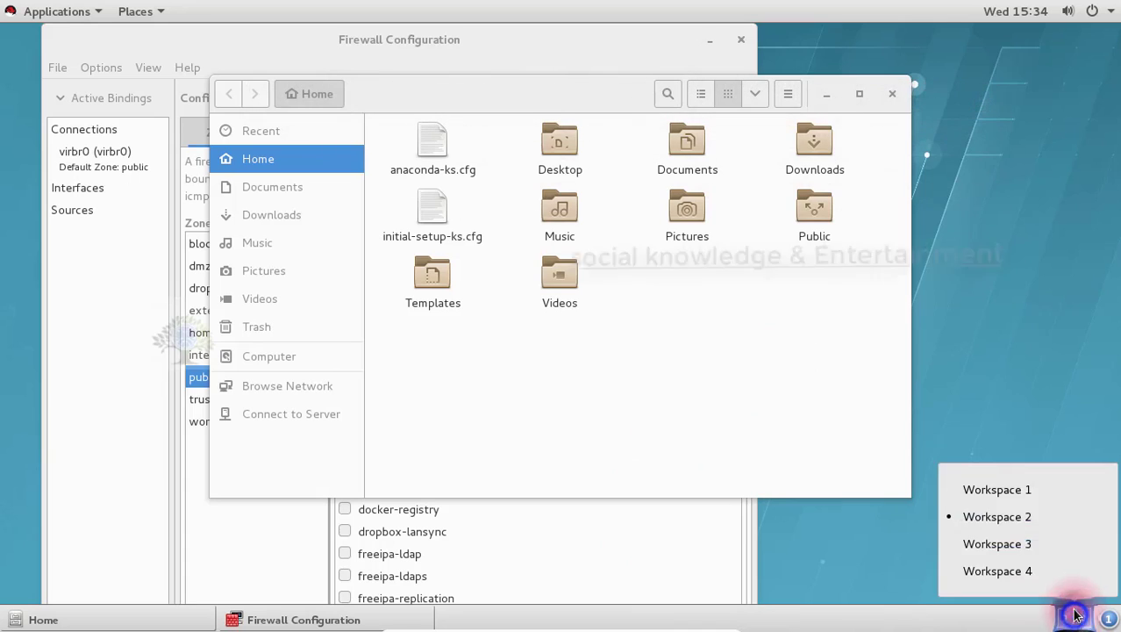
left_click(1056, 489)
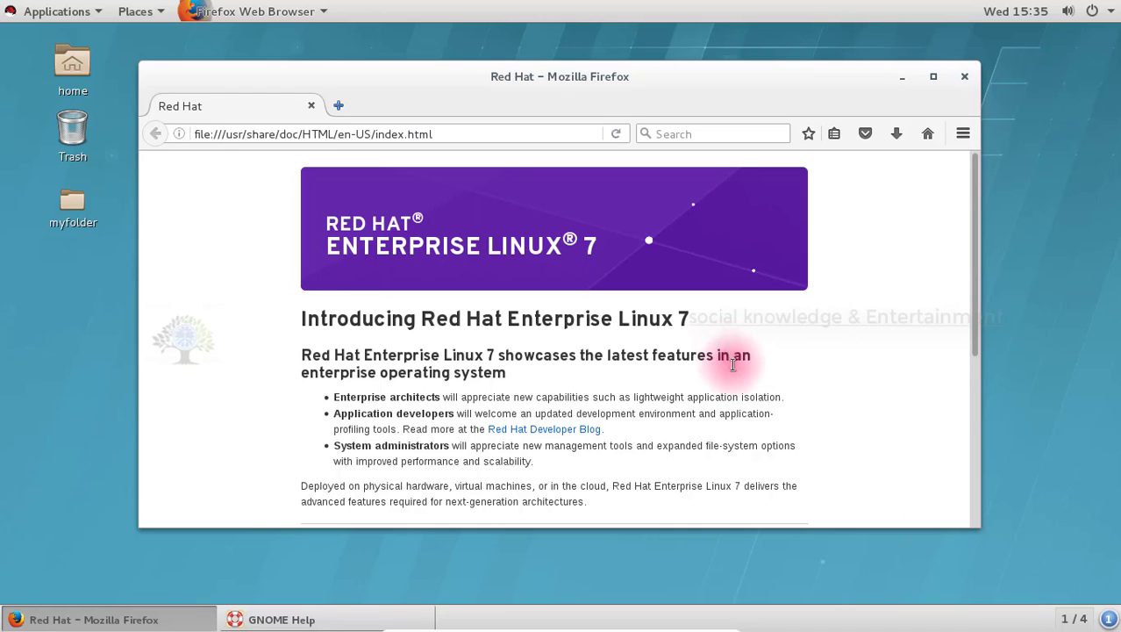
left_click(1110, 618)
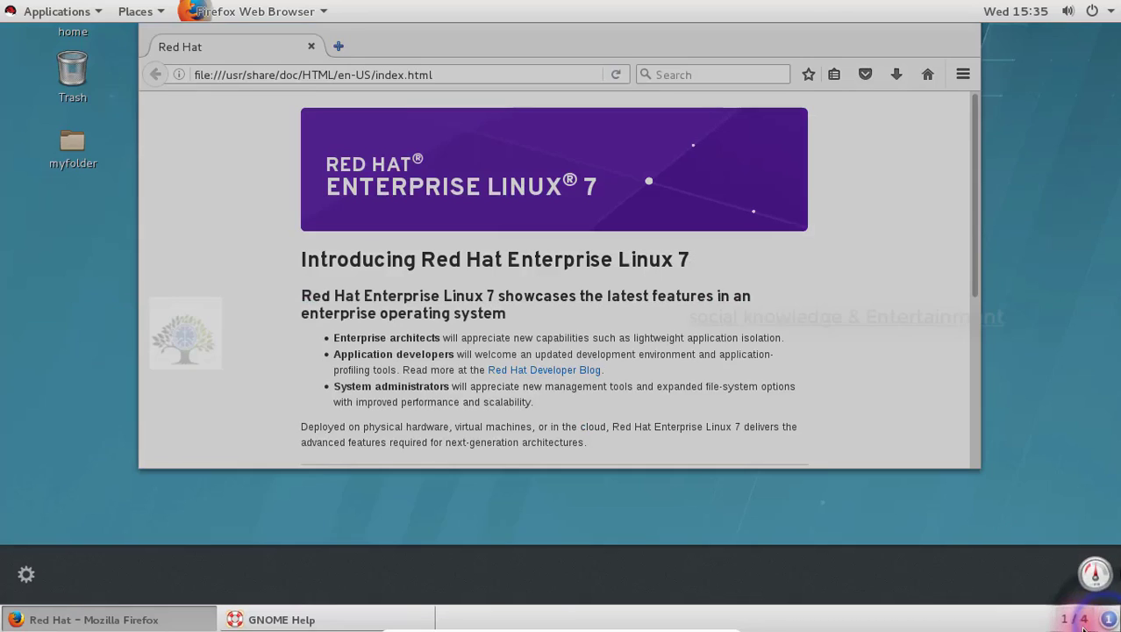
left_click(1088, 617)
left_click(1088, 618)
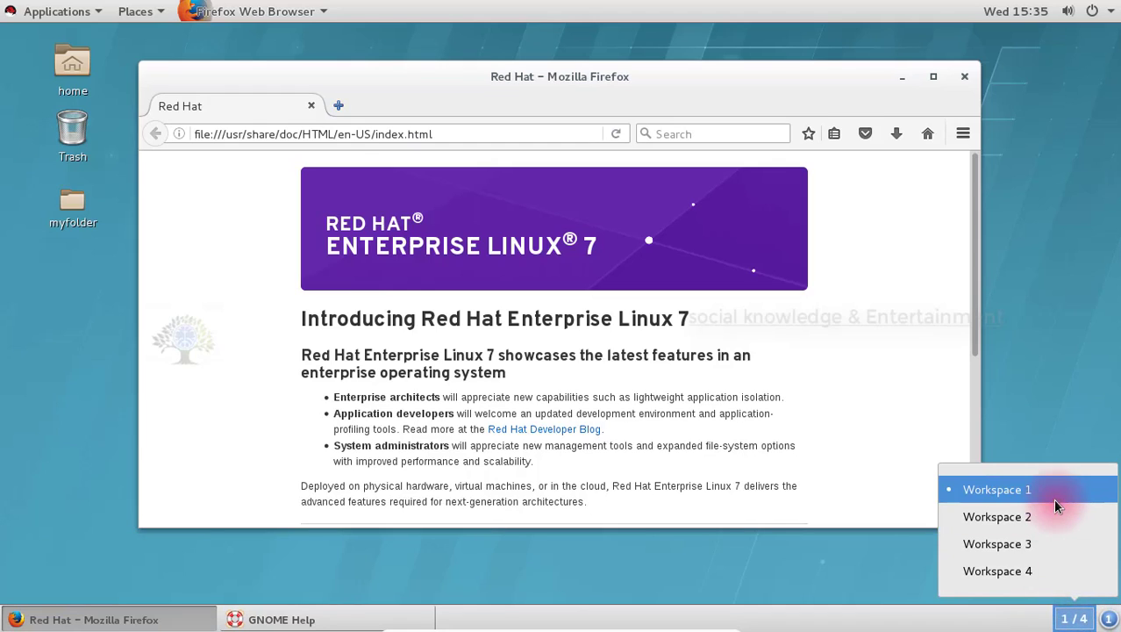
left_click(250, 208)
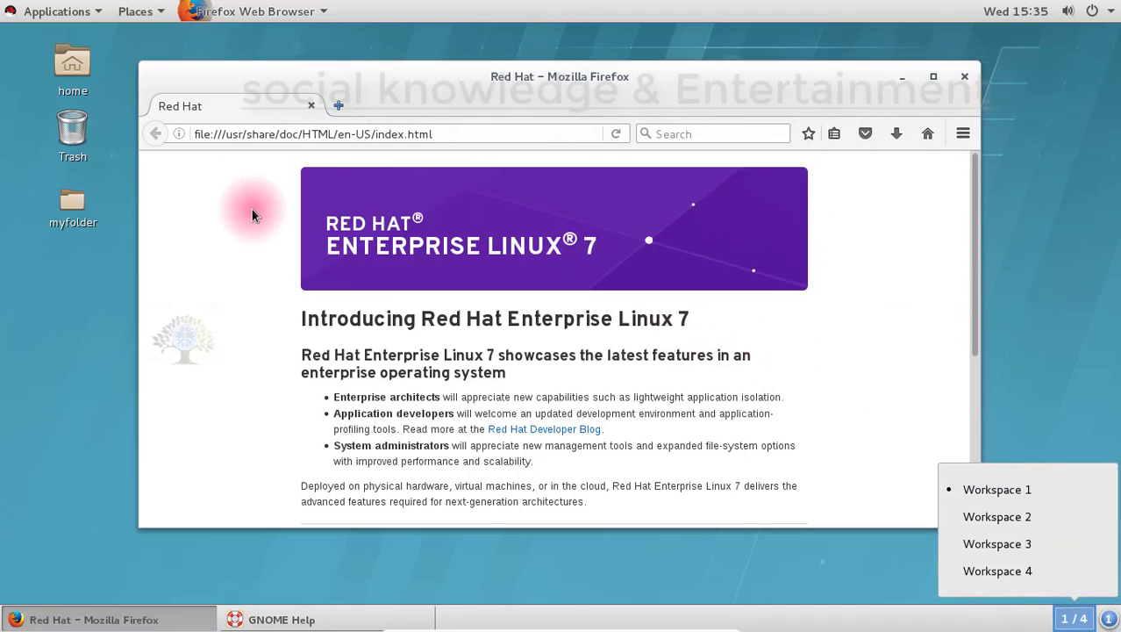
left_click(250, 620)
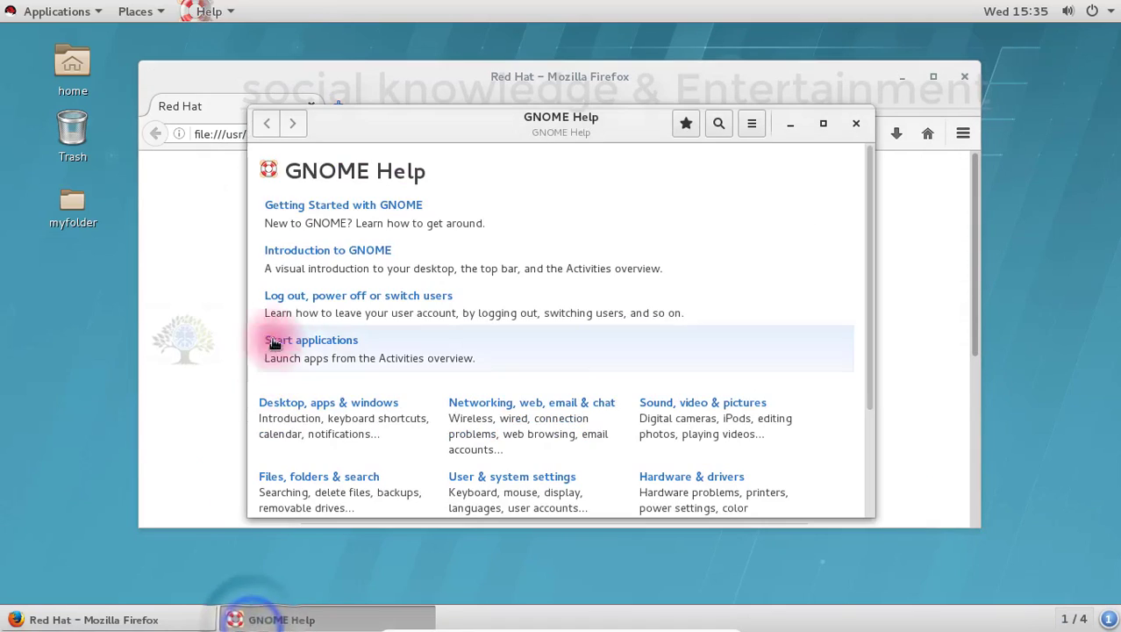
Switch through Workspace 2, Workspace 3 and Workspace 4 to view the windows on each
left_click(1072, 618)
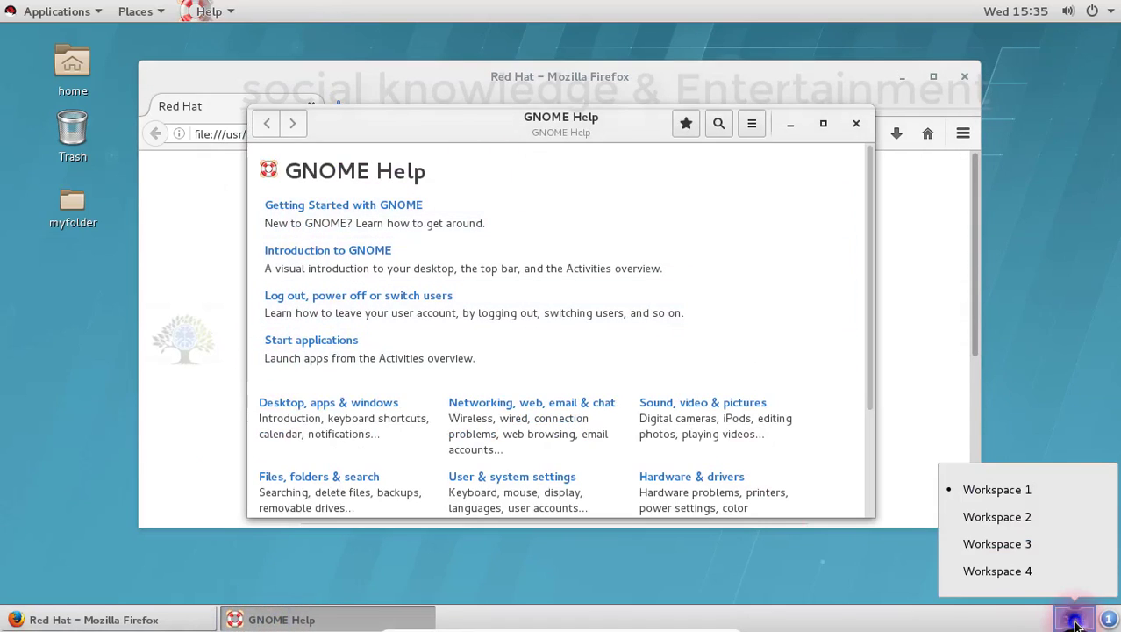
left_click(1046, 527)
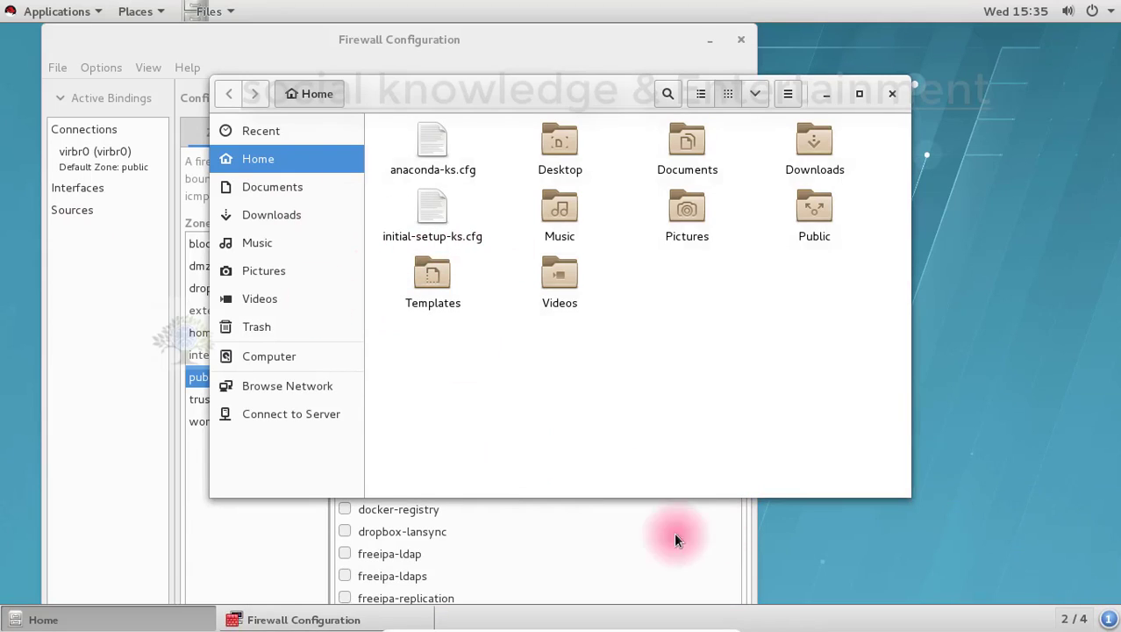
left_click(1072, 617)
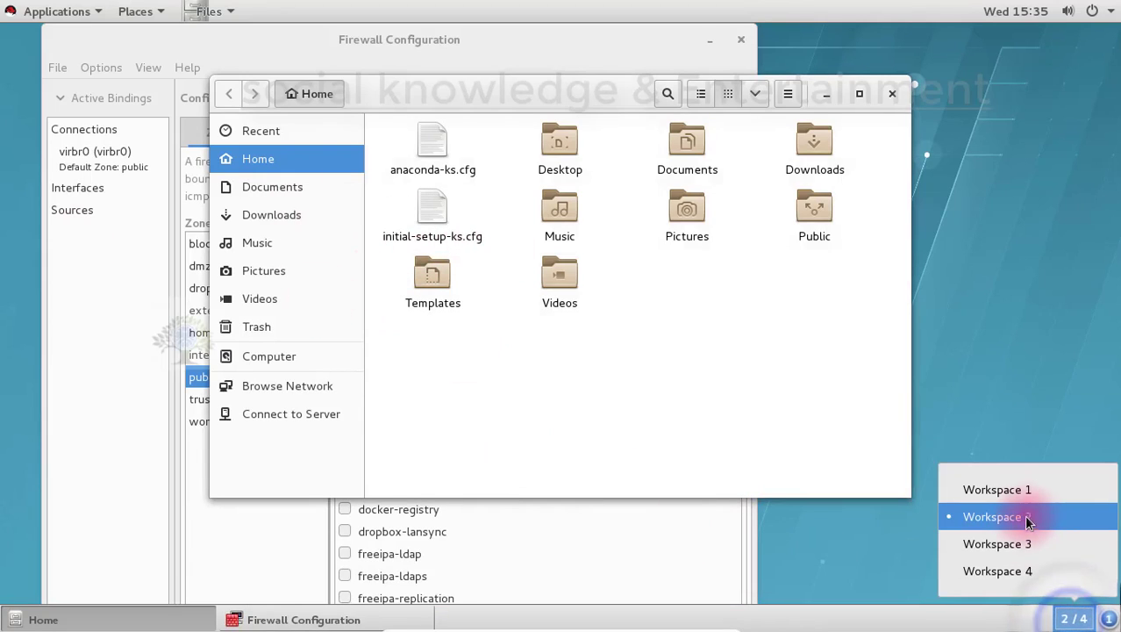
left_click(1015, 542)
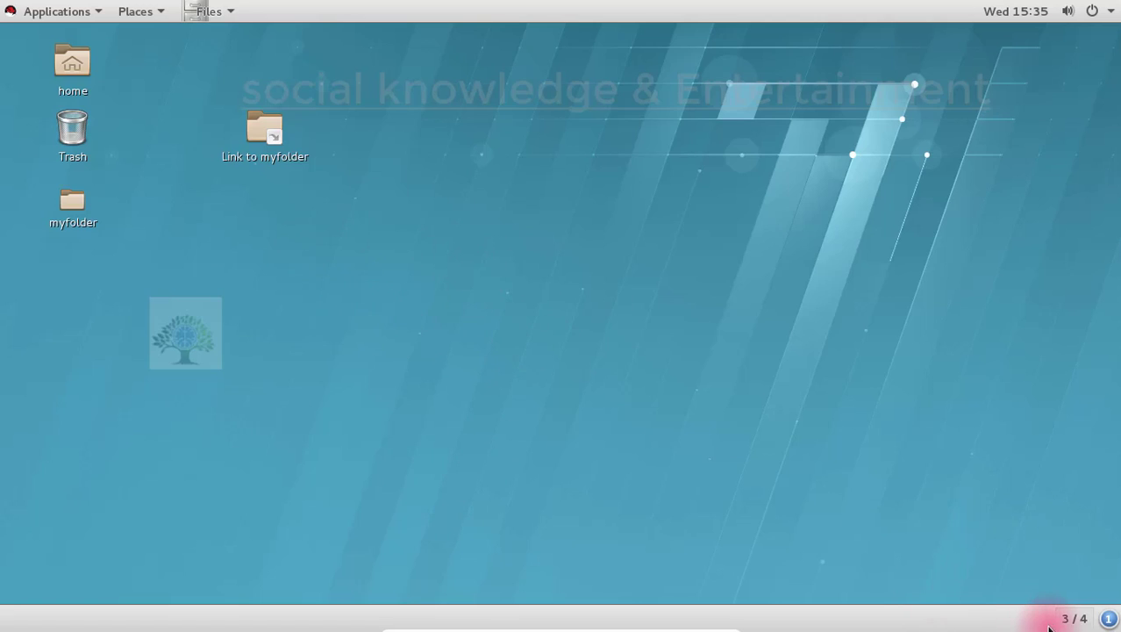
left_click(1074, 618)
left_click(1009, 575)
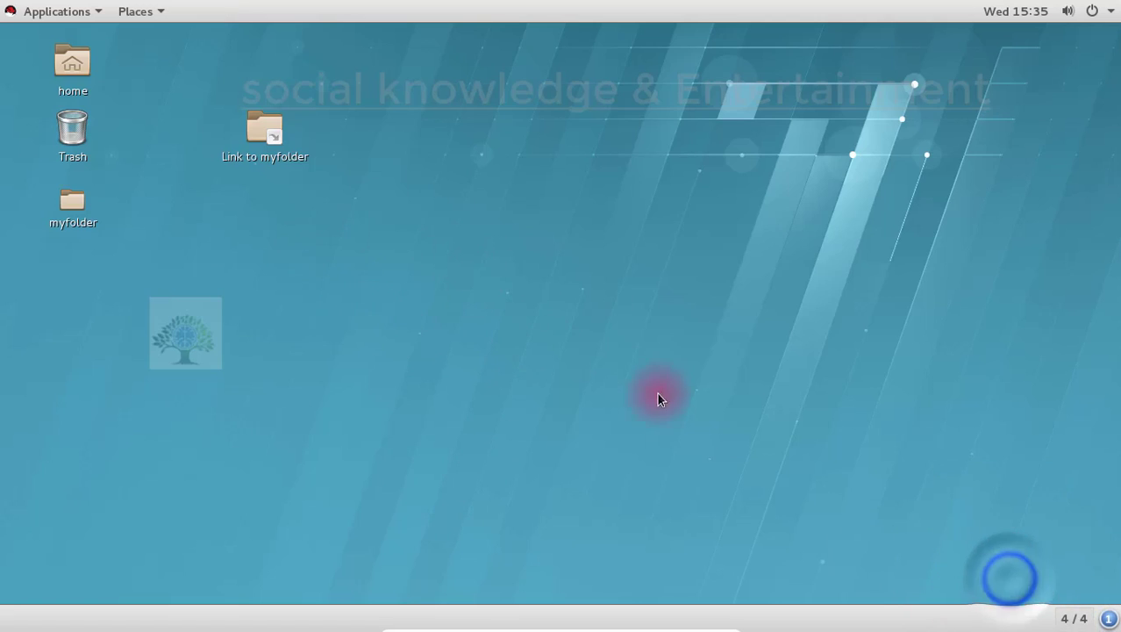
Show the message tray on Workspace 4, view its notification options, and dismiss the tray
left_click(1111, 619)
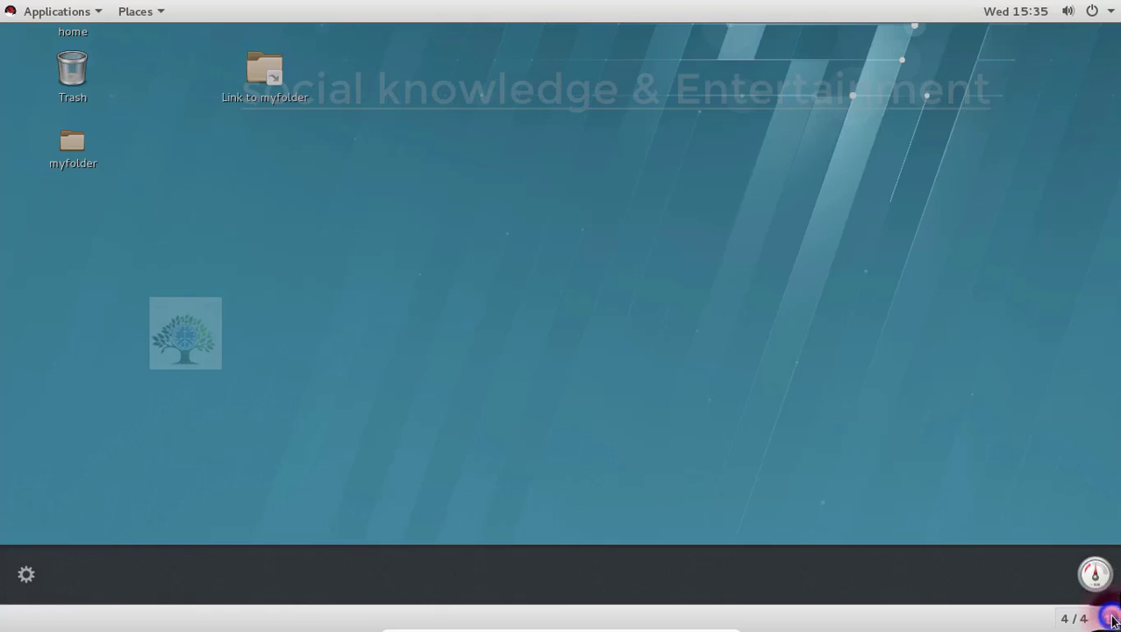
left_click(26, 574)
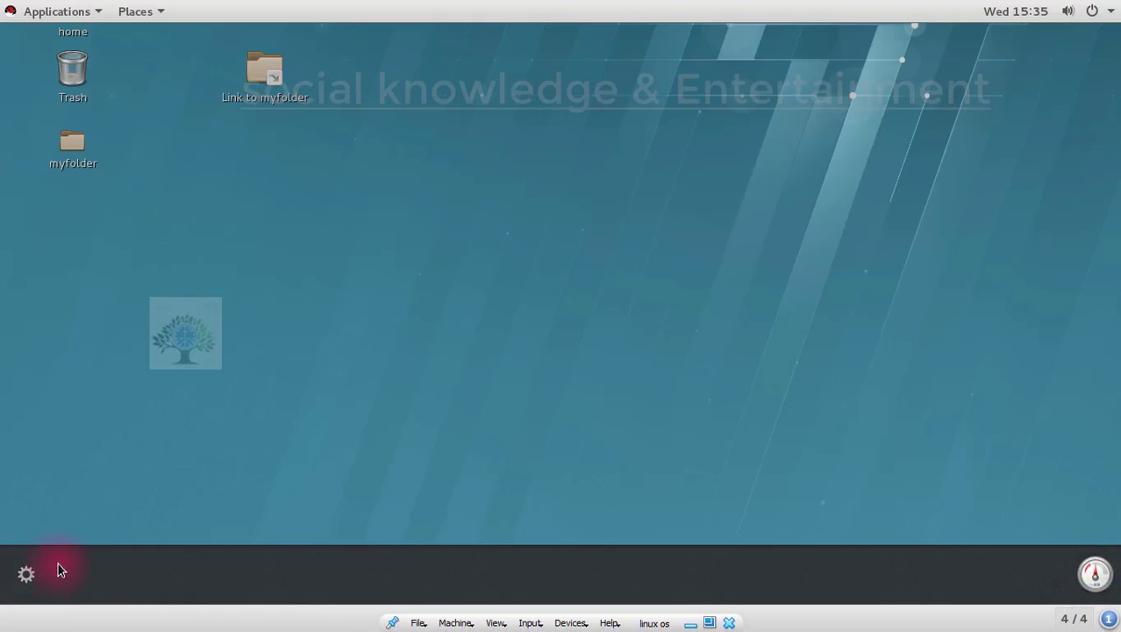
left_click(24, 583)
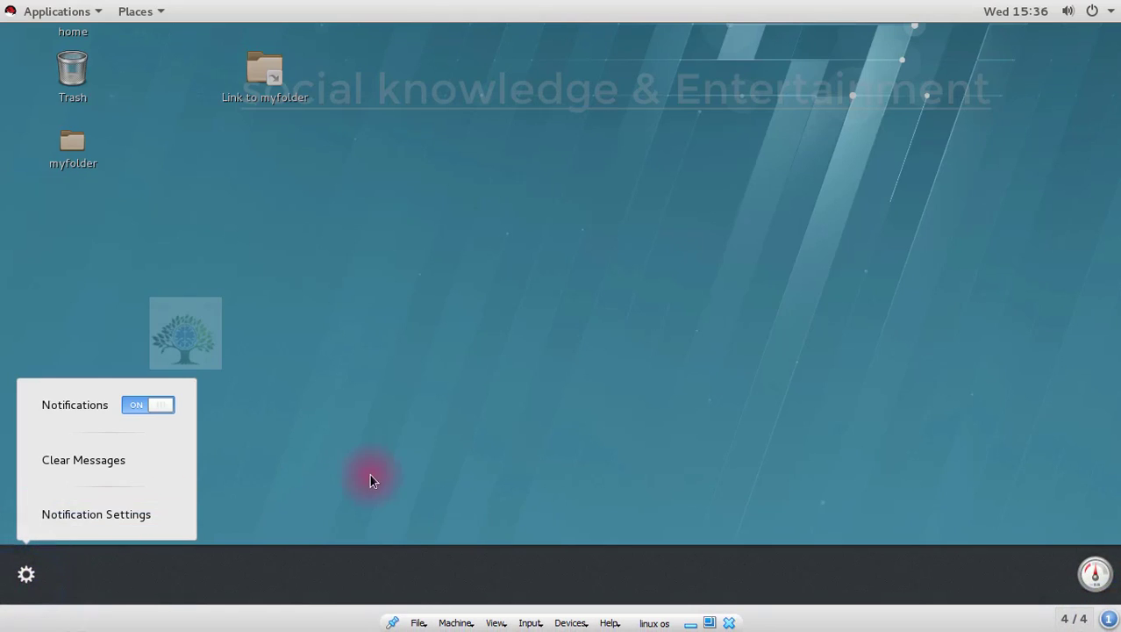
left_click(353, 443)
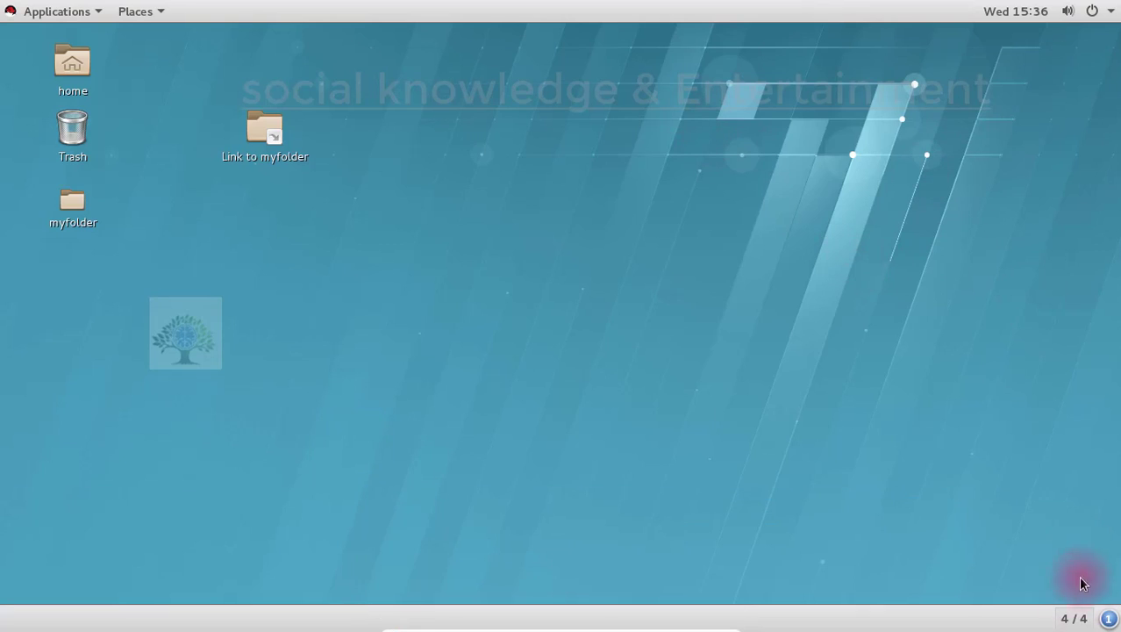
Go by way of Workspace 1 to Workspace 2 and close its Home folder and Firewall Configuration windows
left_click(1072, 616)
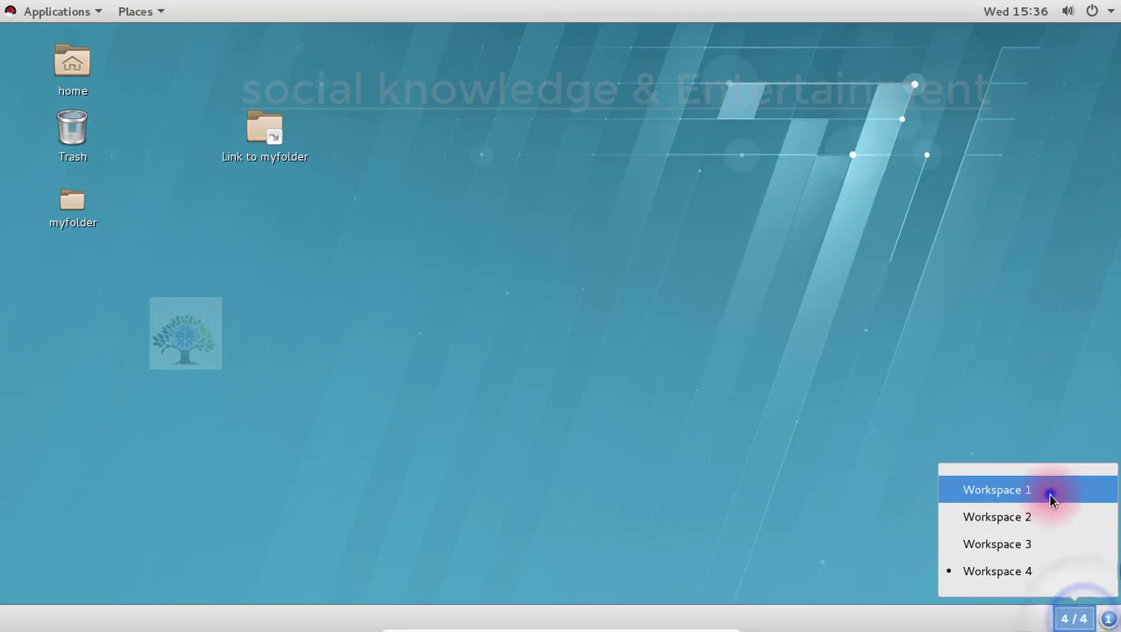
left_click(1044, 490)
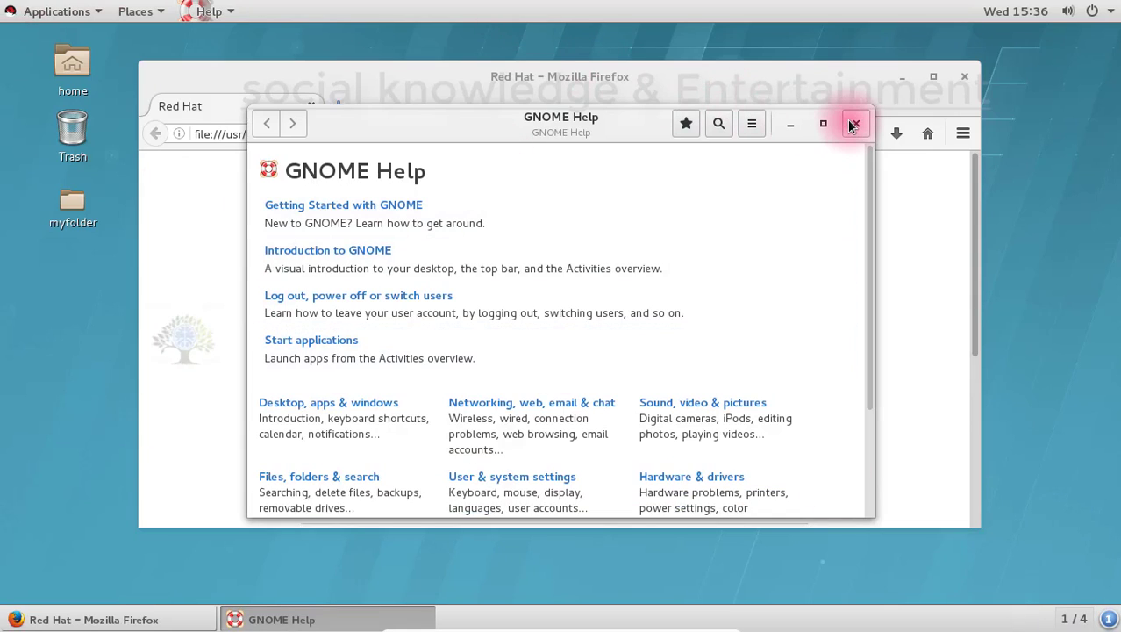
left_click(1072, 618)
left_click(1053, 514)
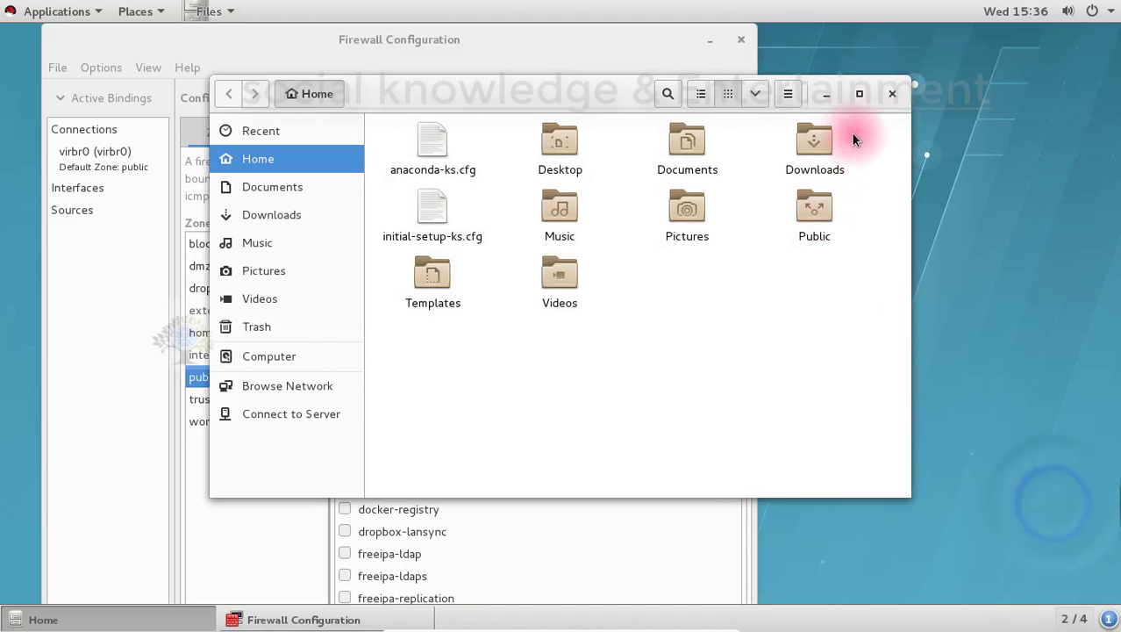
left_click(889, 94)
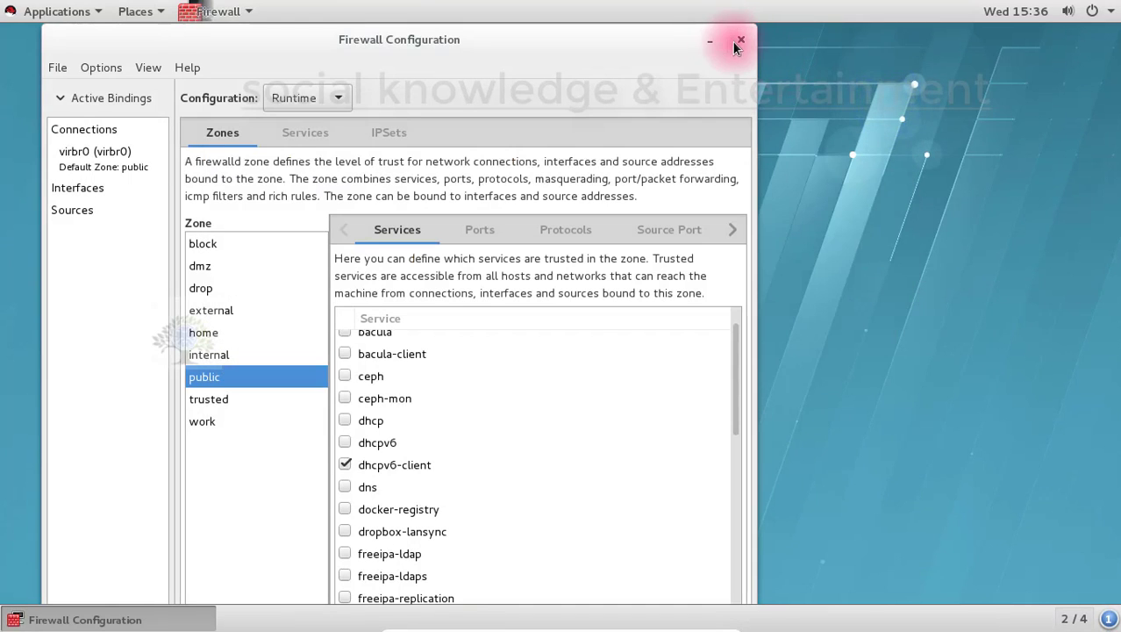
left_click(734, 44)
Switch to Workspace 1 and close its GNOME Help and Firefox windows
left_click(1074, 619)
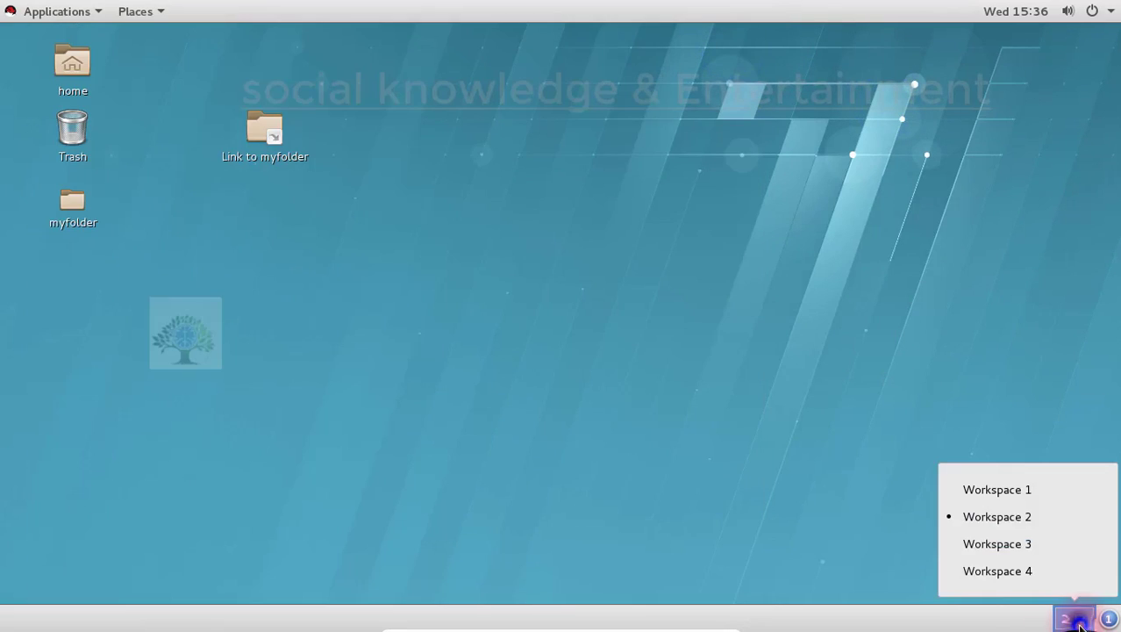
left_click(1035, 495)
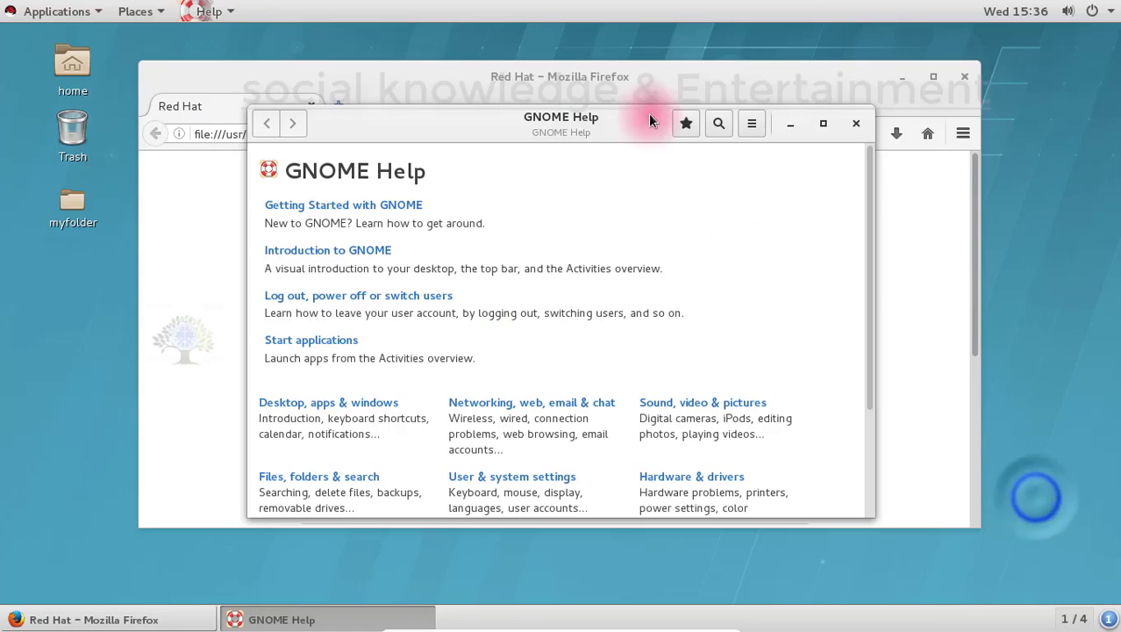
left_click(851, 125)
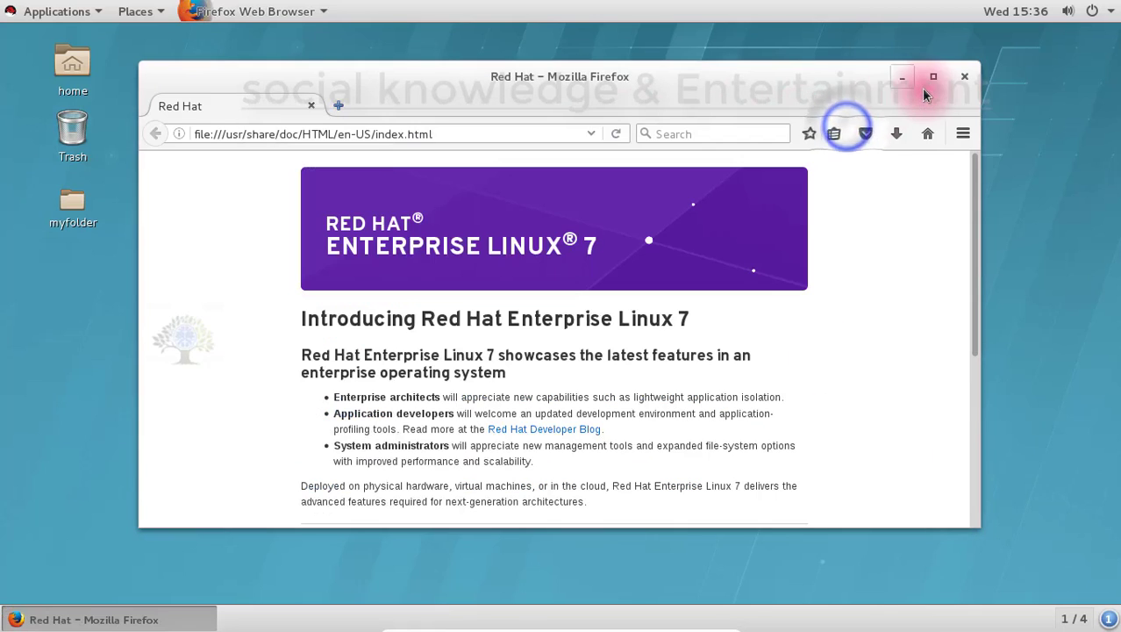
left_click(964, 76)
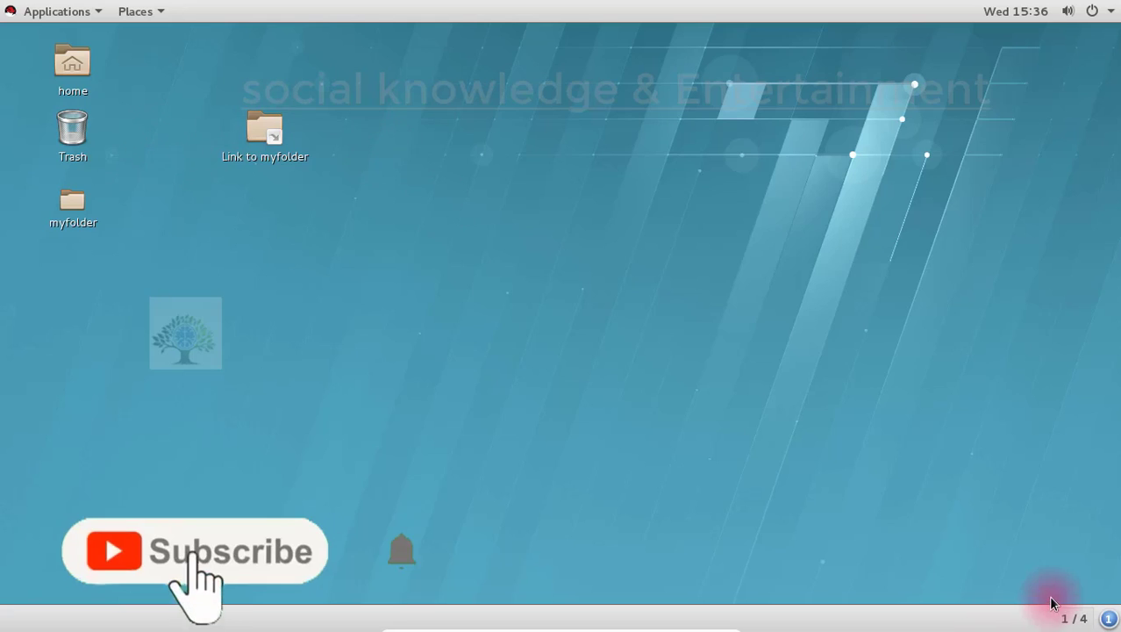
Switch to Workspace 2 to view its desktop, and return to Workspace 1
left_click(1073, 618)
left_click(1042, 519)
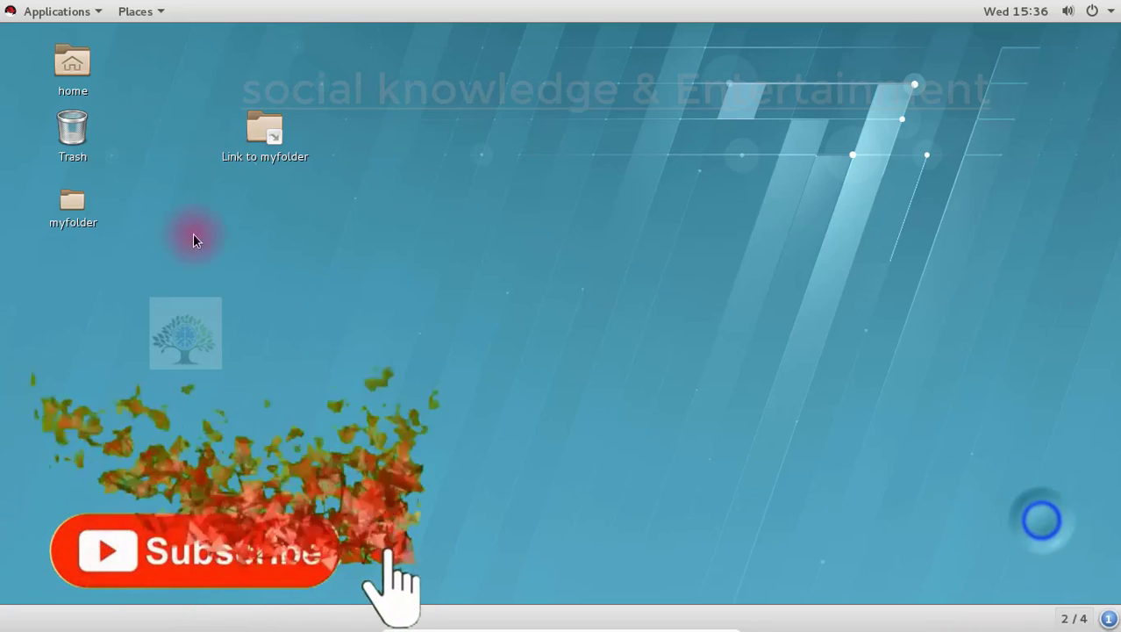
left_click(1072, 618)
left_click(1041, 420)
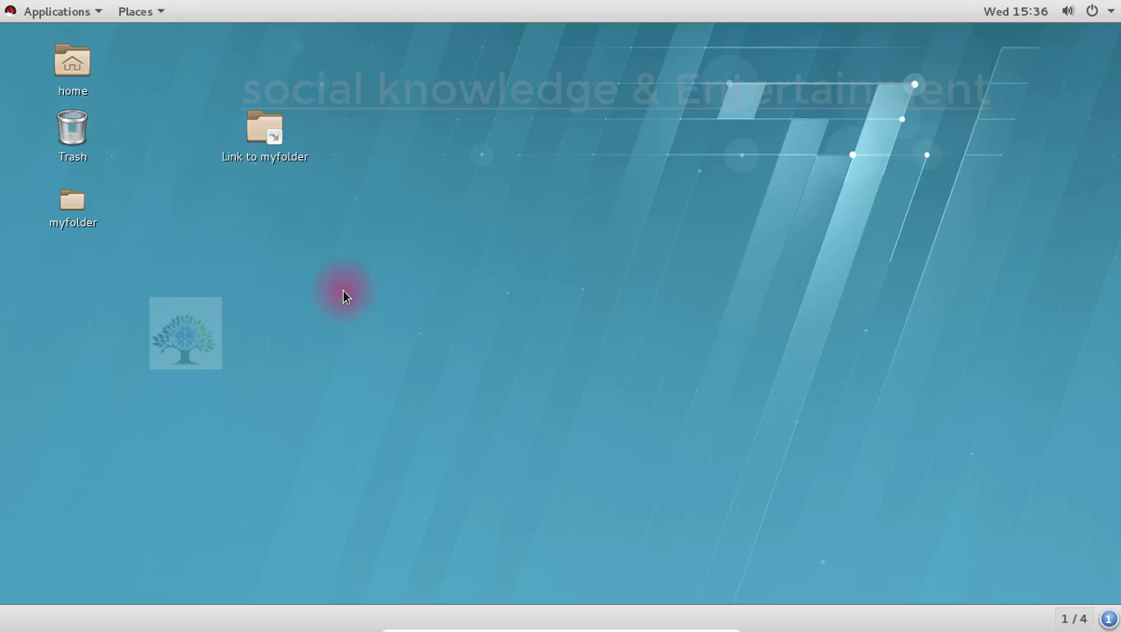
left_click(217, 201)
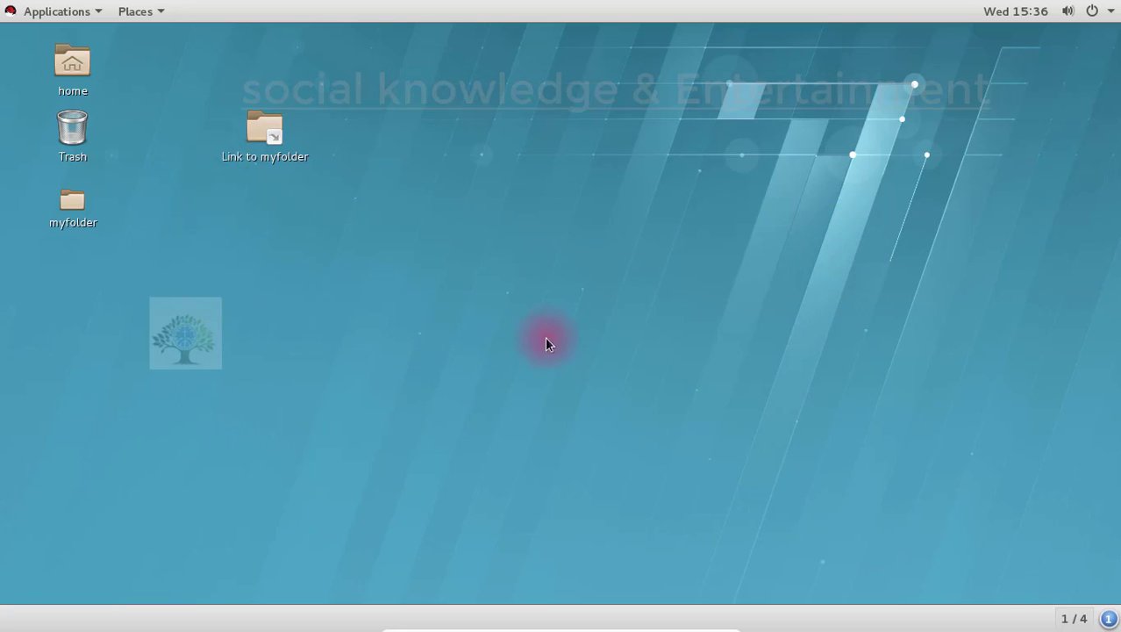
left_click(183, 194)
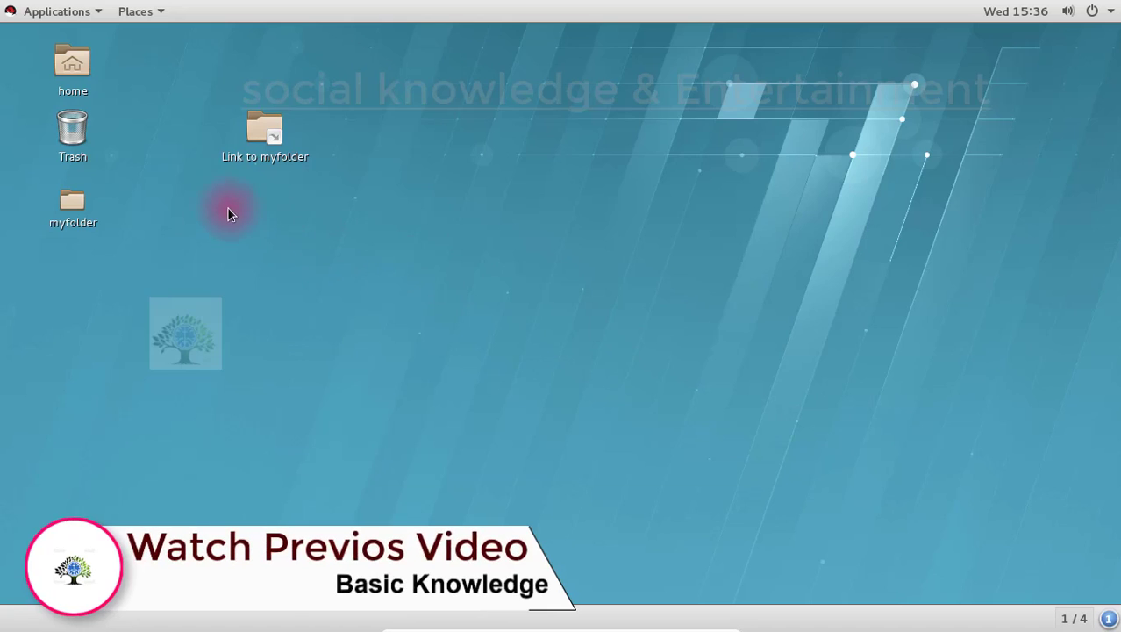
left_click_drag(736, 404, 945, 579)
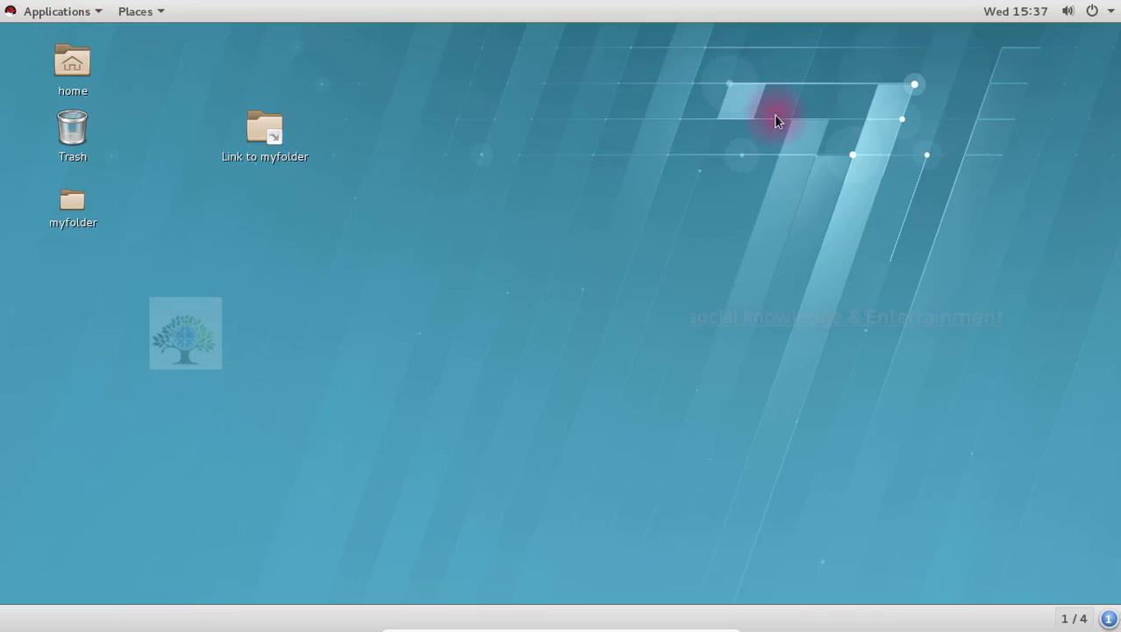
Launch the calendar application from the clock's date overview, and show and dismiss that overview once more
left_click(1003, 13)
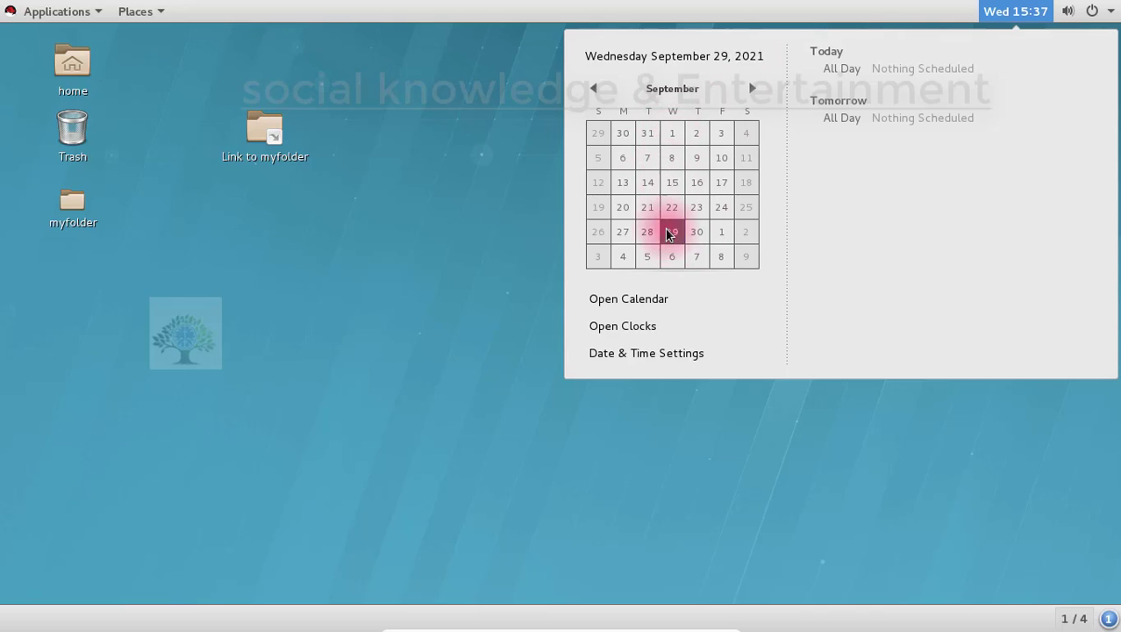
left_click(634, 302)
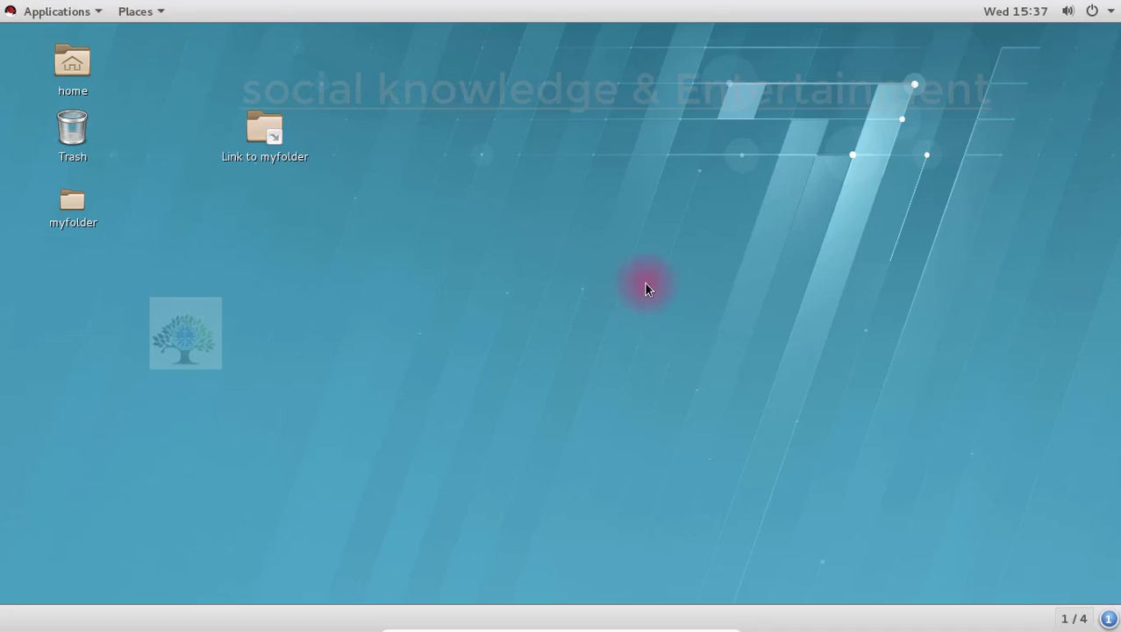
left_click(1009, 12)
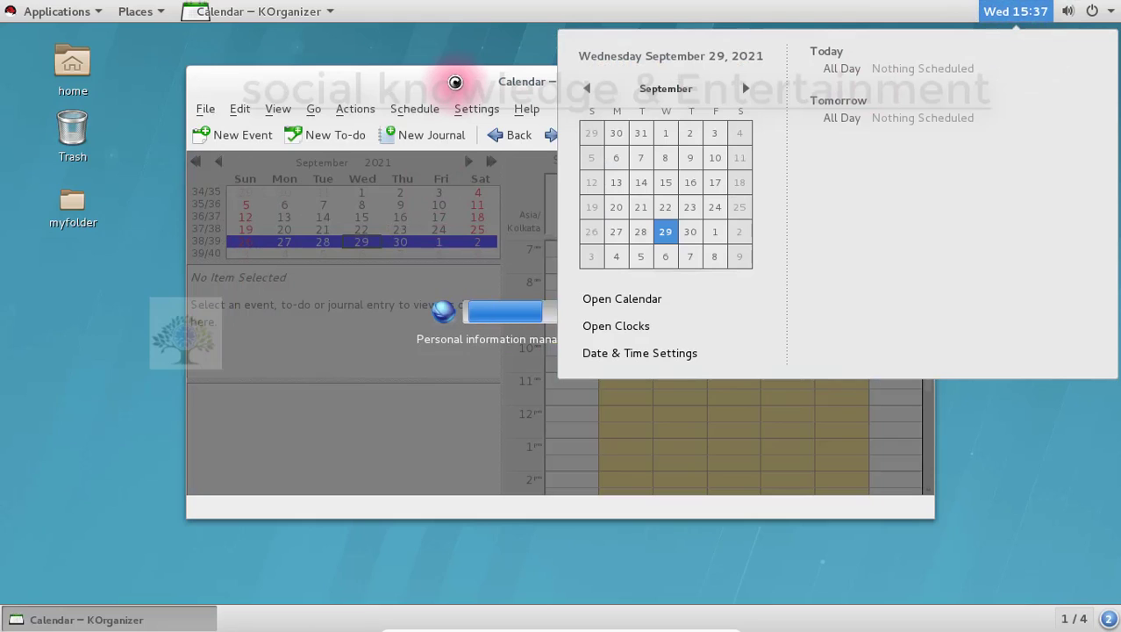
left_click(456, 82)
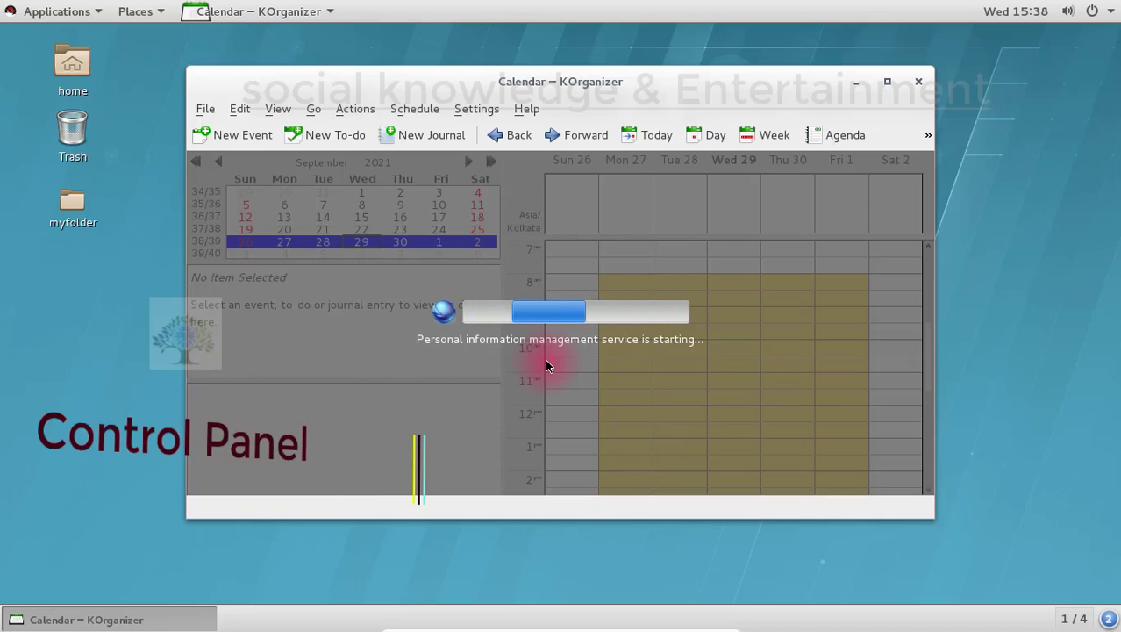
Maximize and restore the KOrganizer window, and open the details of the Akonadi service error
left_click(887, 82)
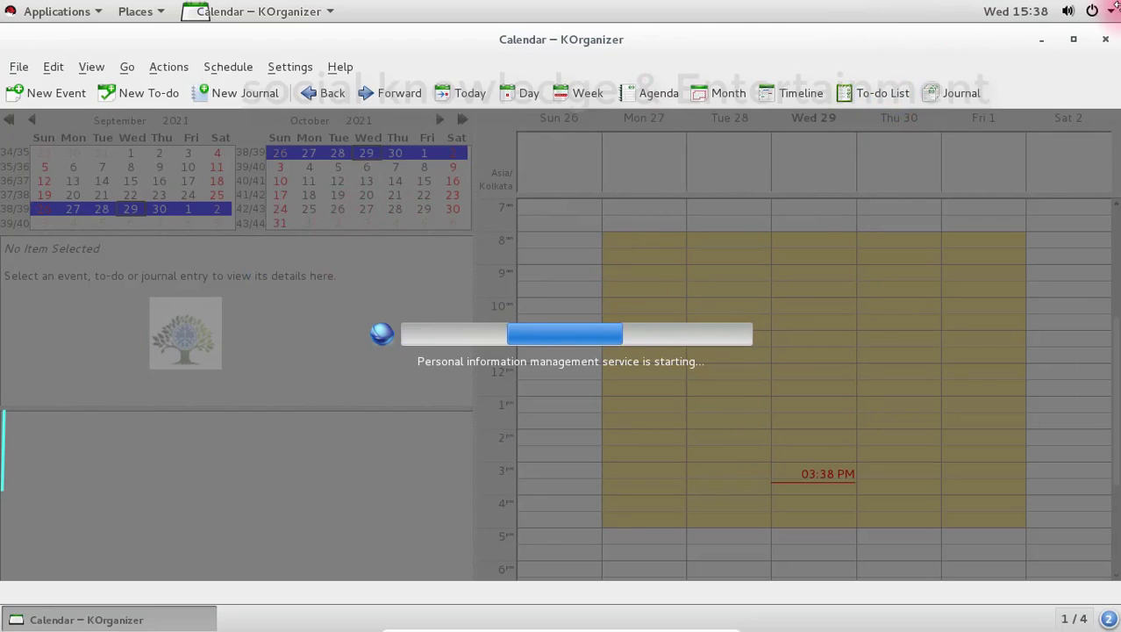
left_click(1072, 37)
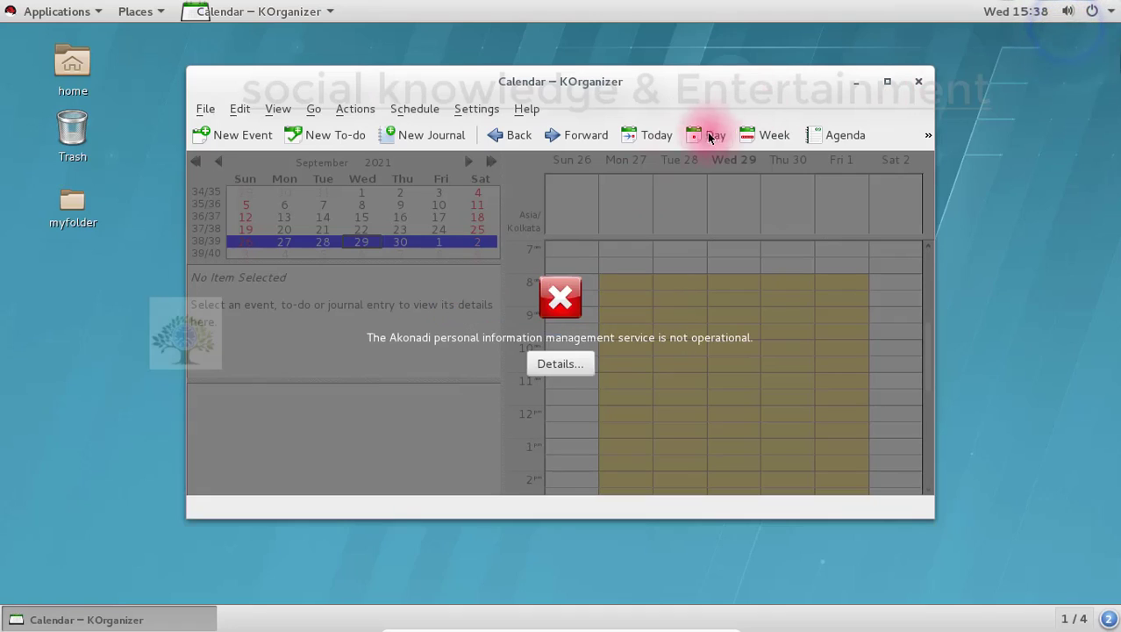
left_click(559, 296)
left_click(556, 364)
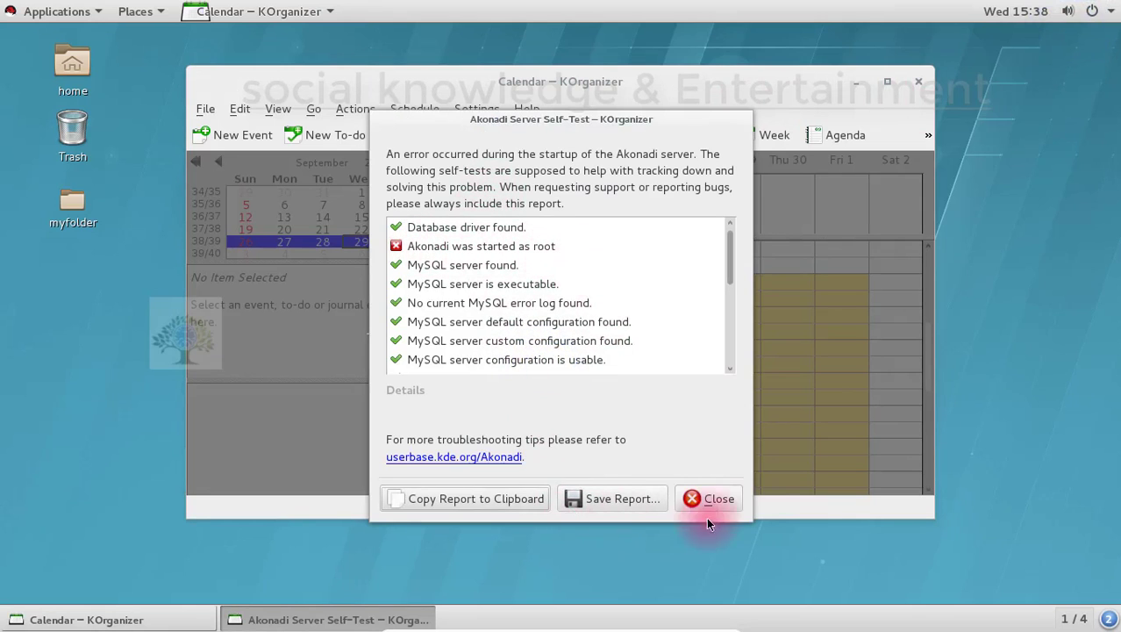
Close the Akonadi self-test report, and open and close its details once more
left_click(721, 499)
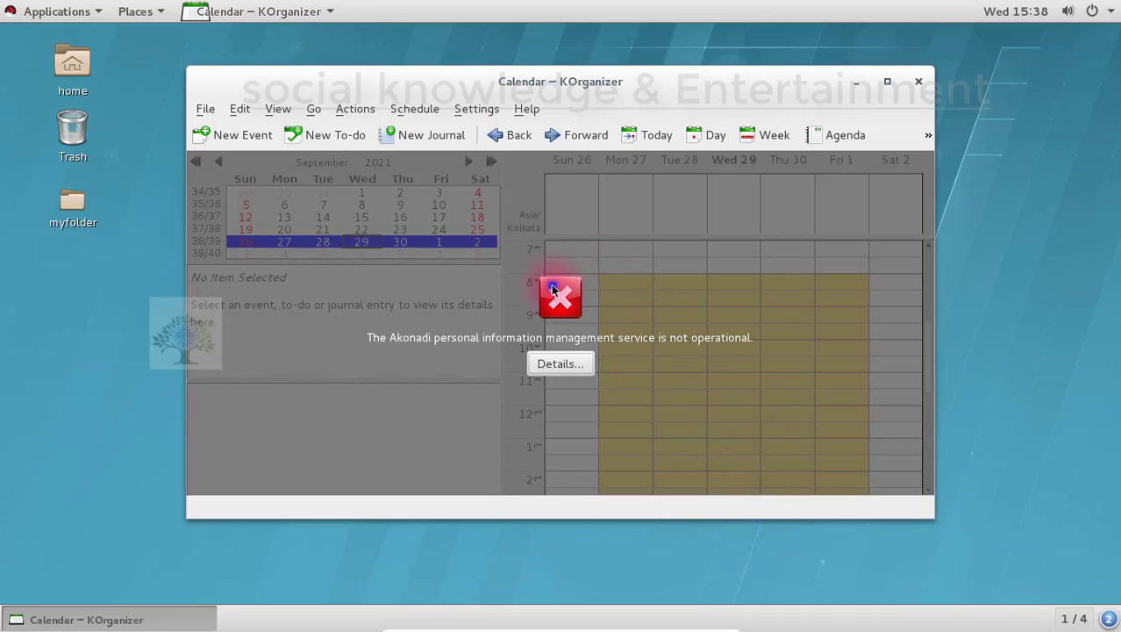
left_click(544, 364)
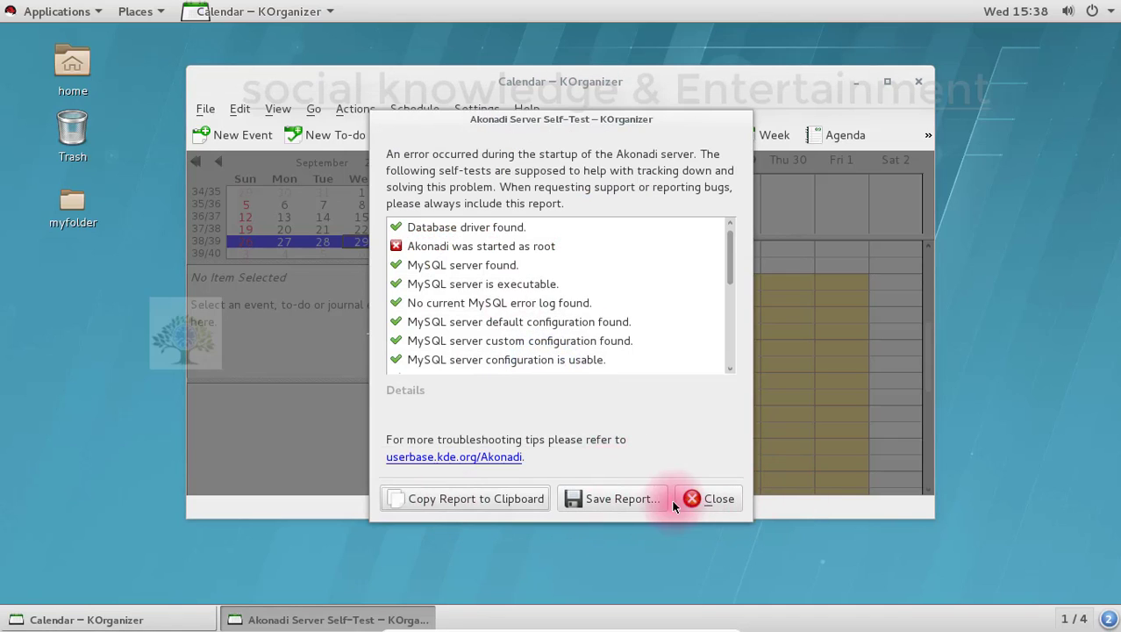
left_click(708, 499)
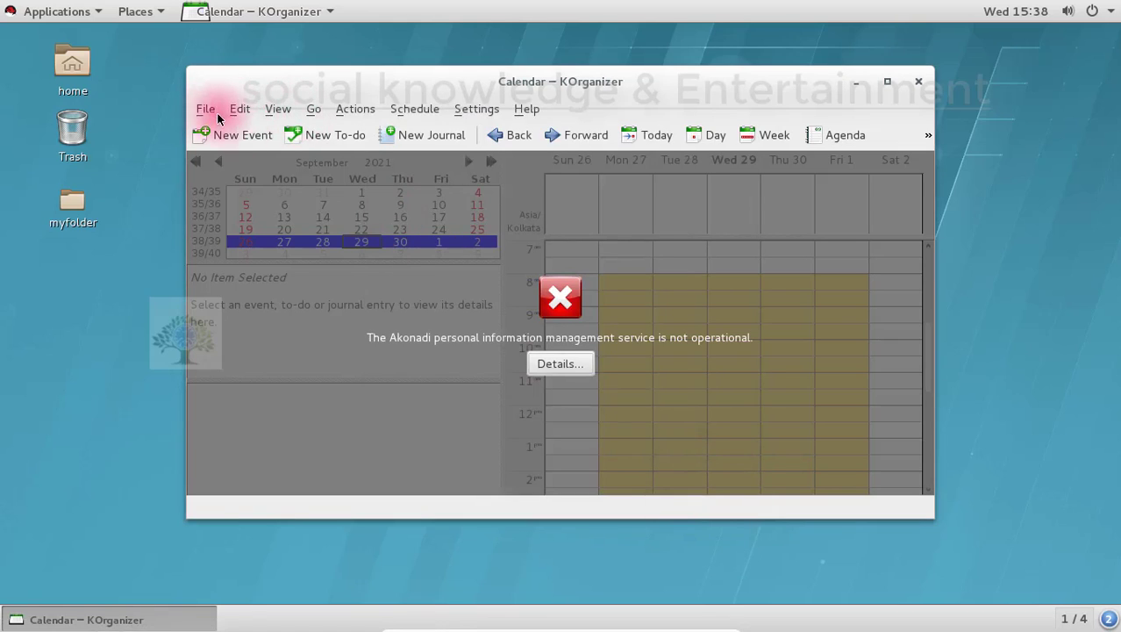
Open and dismiss a blank new event form, and close the KOrganizer window
left_click(253, 136)
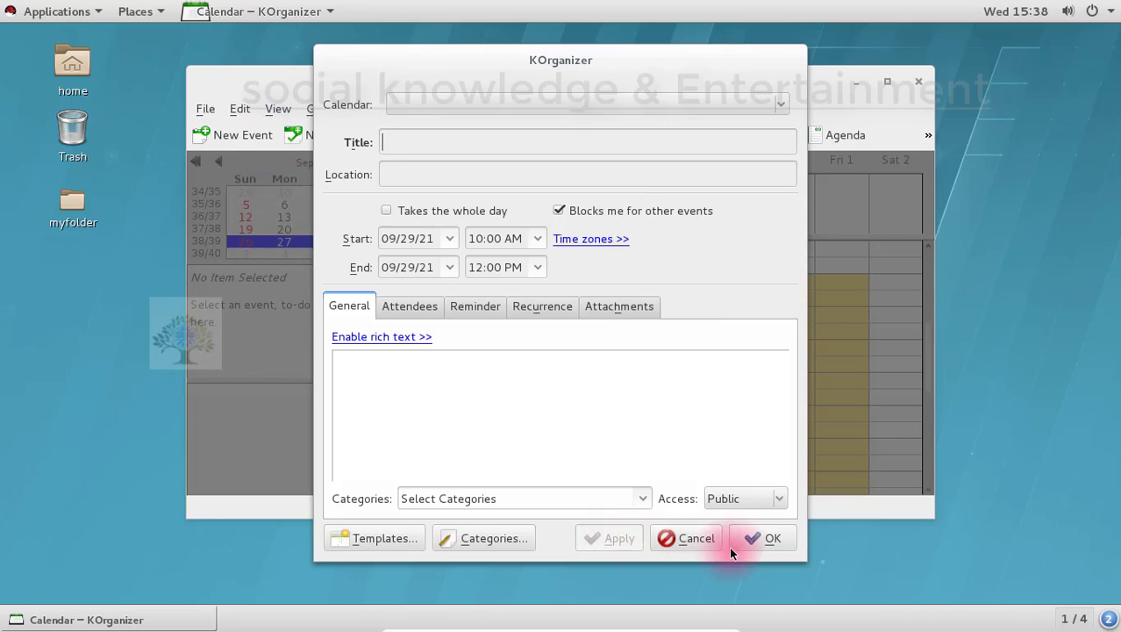
left_click(763, 538)
left_click(916, 81)
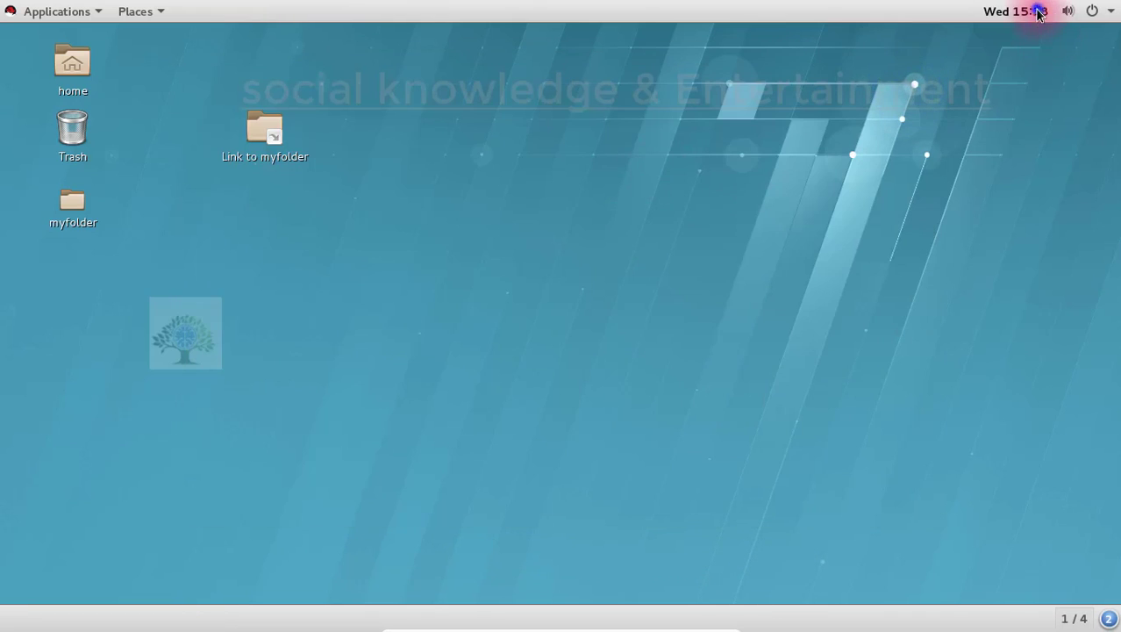
Launch Clocks from the clock's date overview, and view its Alarm page followed by its Stopwatch page
left_click(1038, 13)
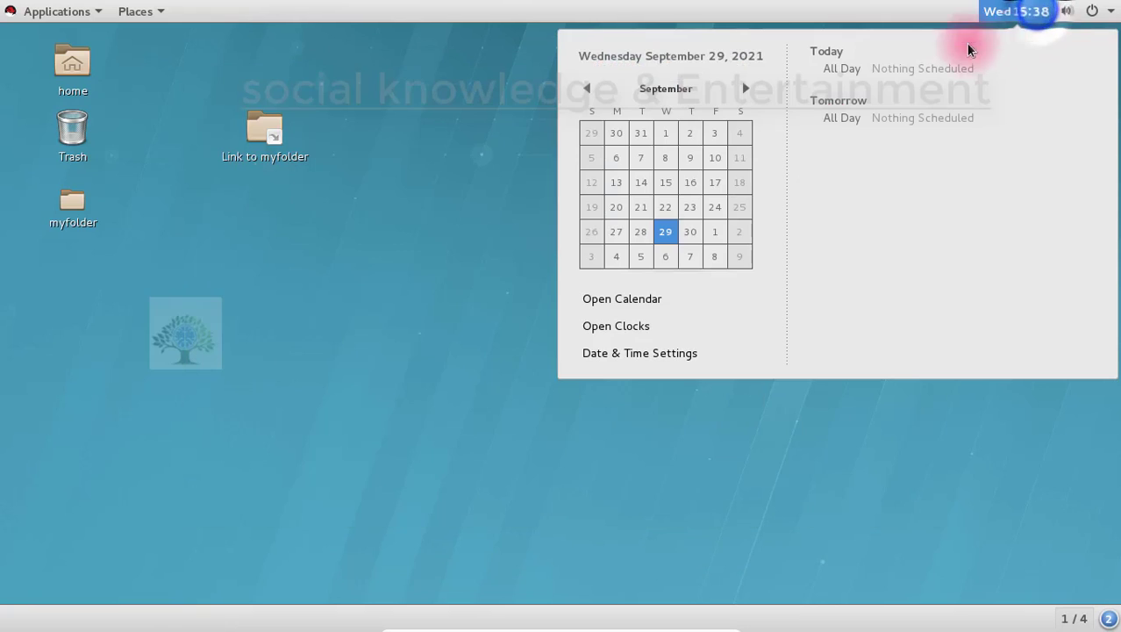
left_click(589, 326)
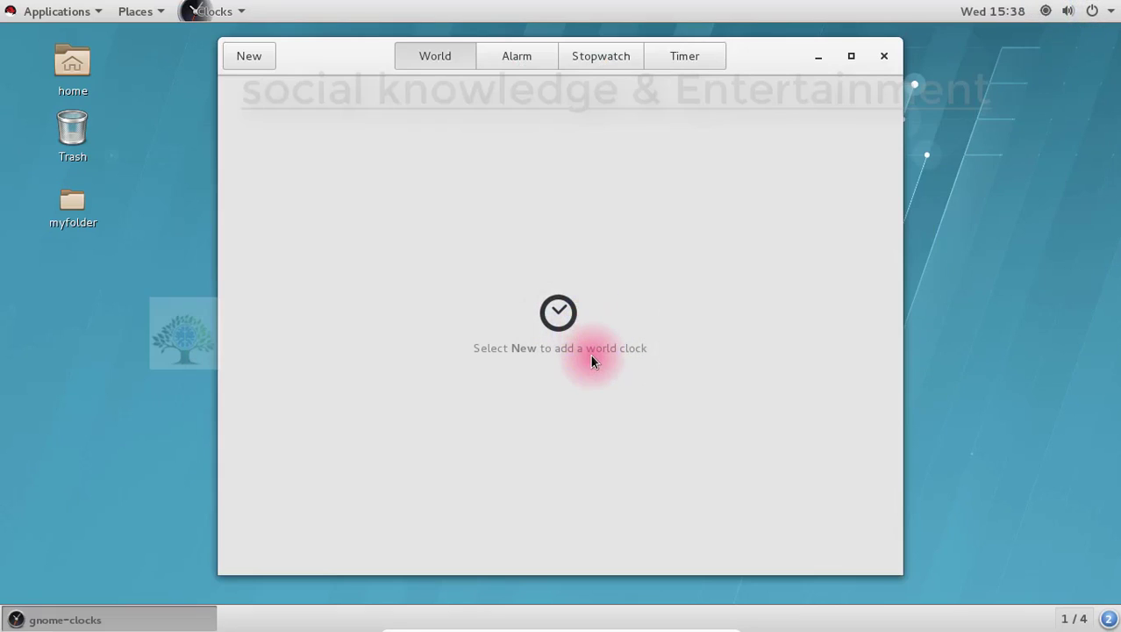
left_click(538, 65)
left_click(613, 56)
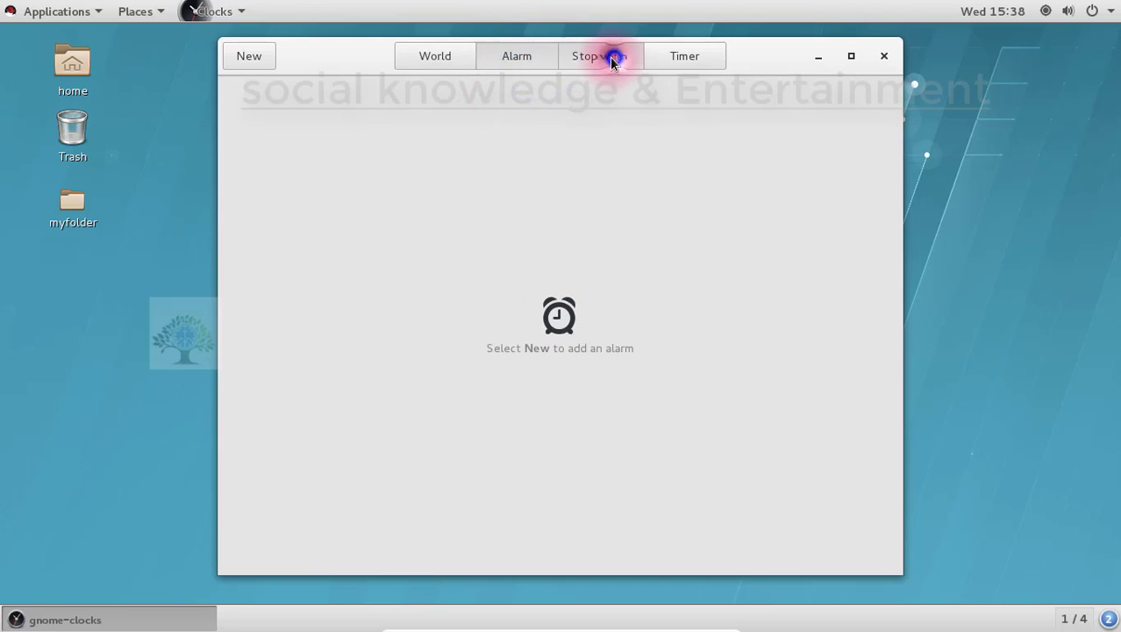
Run the stopwatch while recording three laps, and stop and reset it
left_click(343, 370)
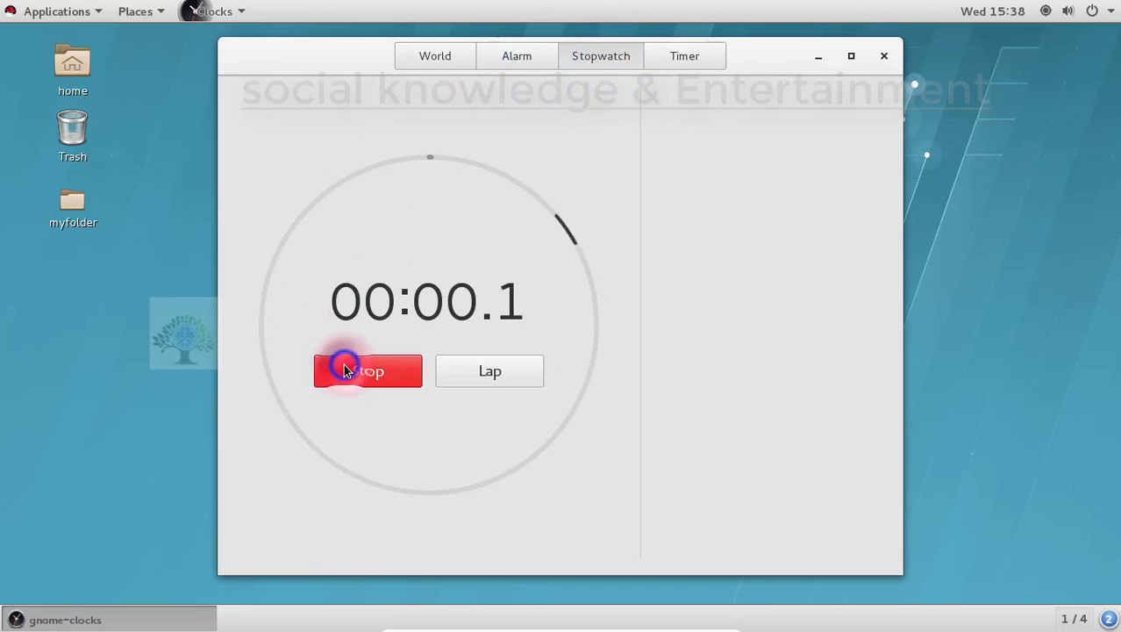
left_click(464, 372)
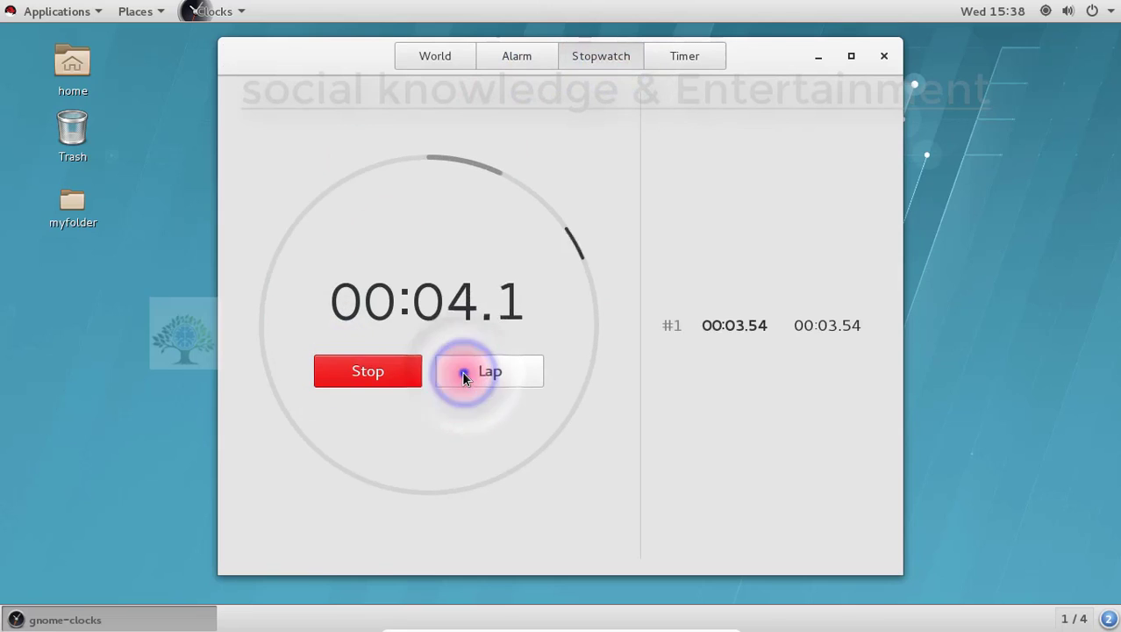
left_click(462, 370)
left_click(470, 371)
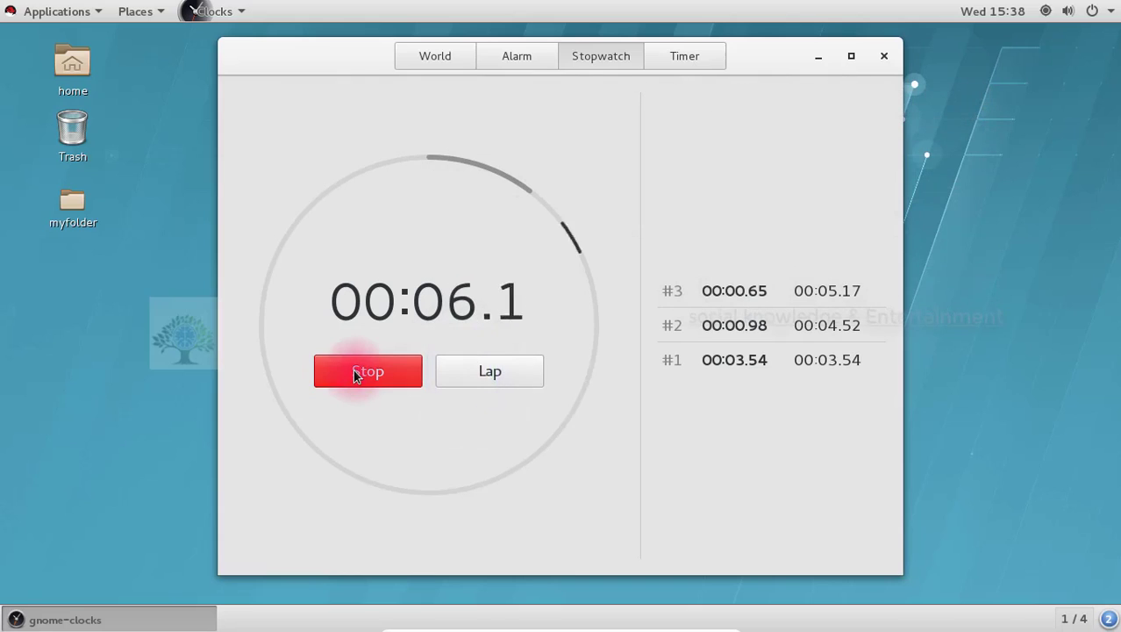
left_click(353, 369)
left_click(481, 369)
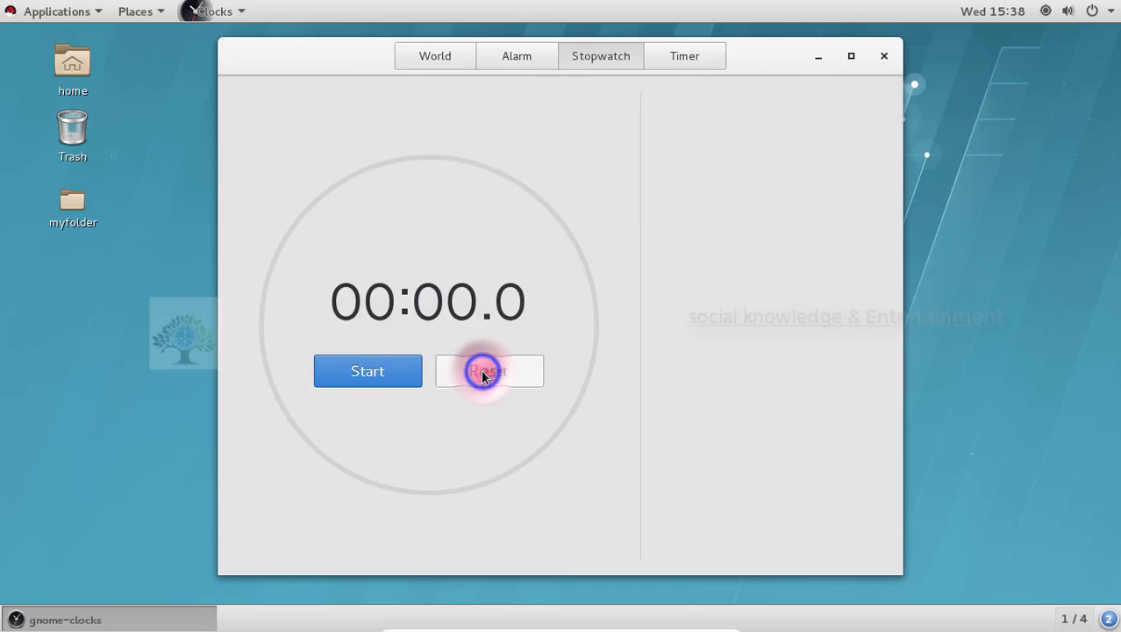
Start the timer with its default five-minute duration and reset it
left_click(681, 61)
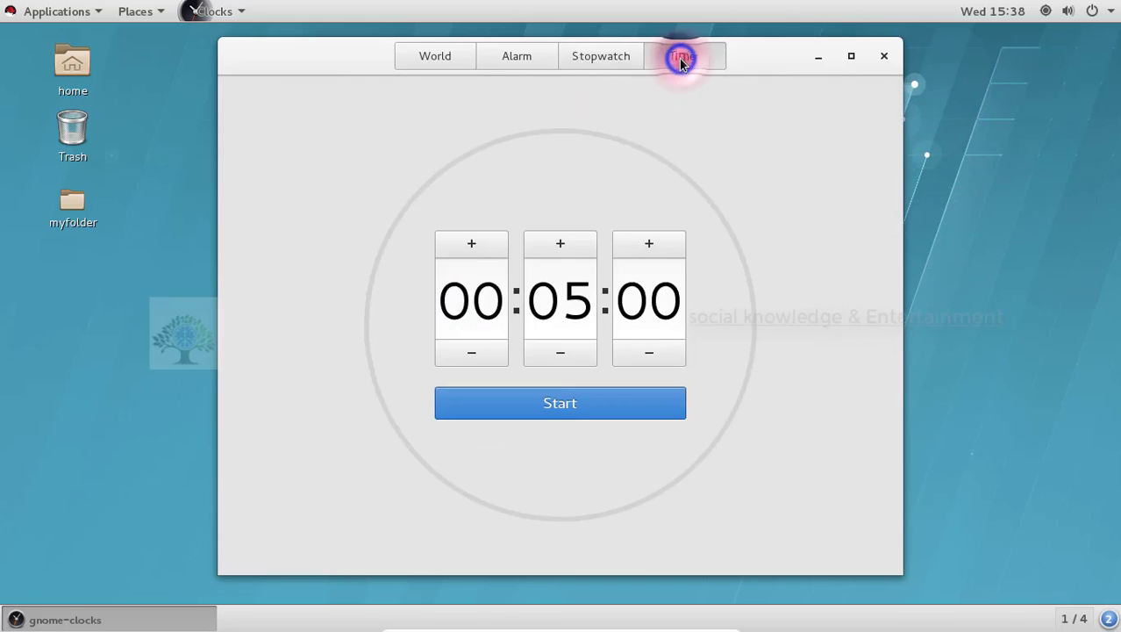
left_click(526, 398)
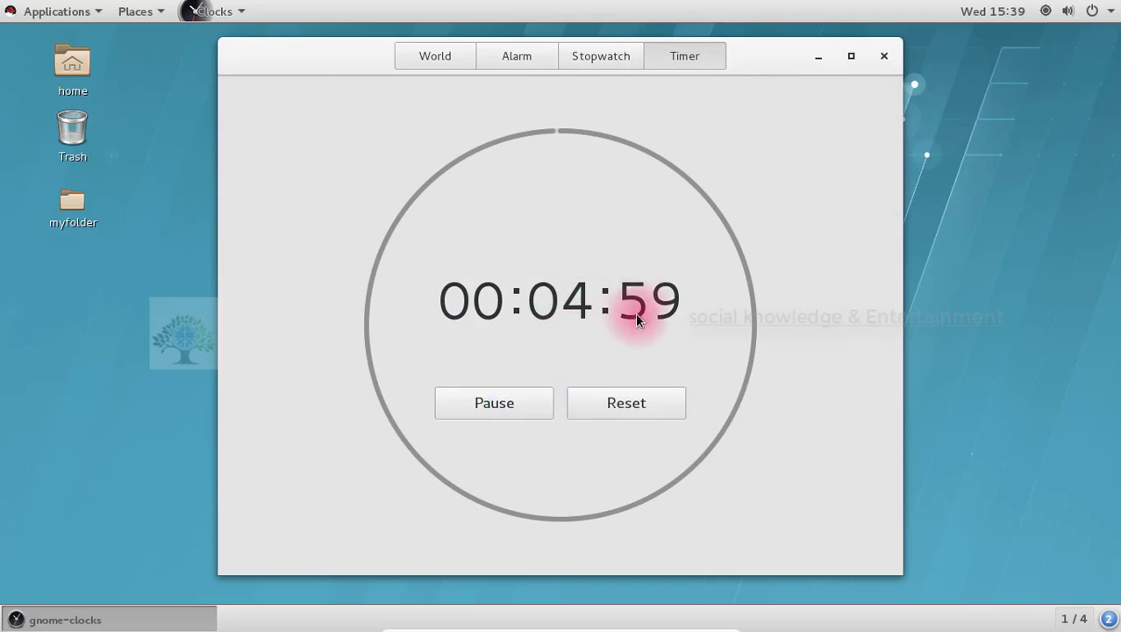
left_click(595, 406)
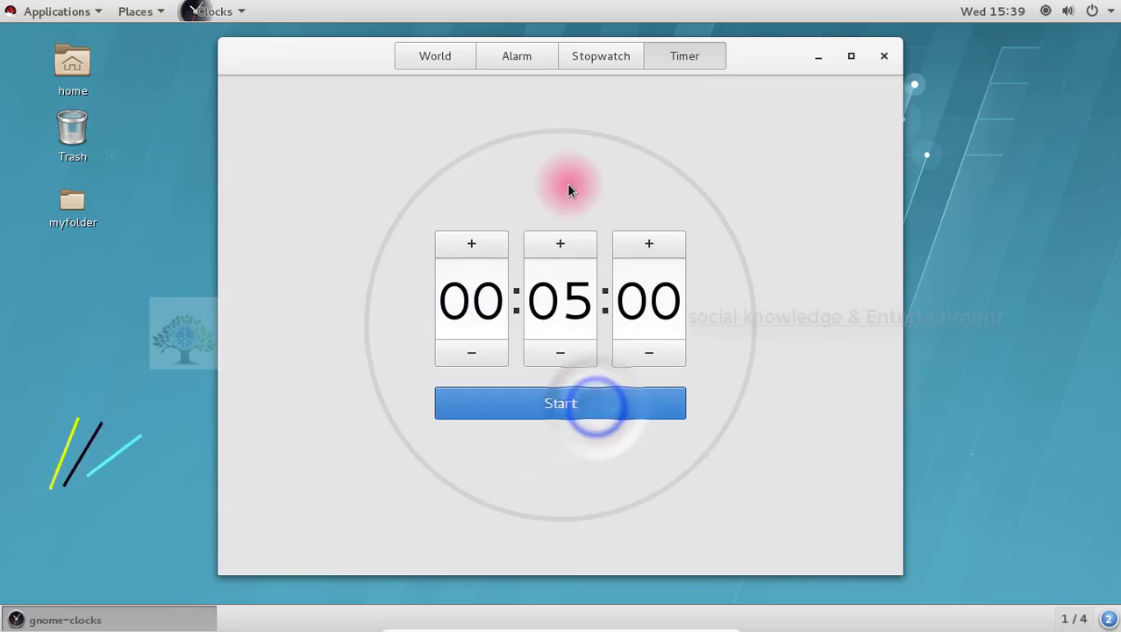
Set the timer to 4 hours and 10 minutes, and start and reset it
left_click(560, 243)
left_click(560, 243)
left_click(559, 243)
left_click(559, 243)
left_click(469, 244)
left_click(538, 243)
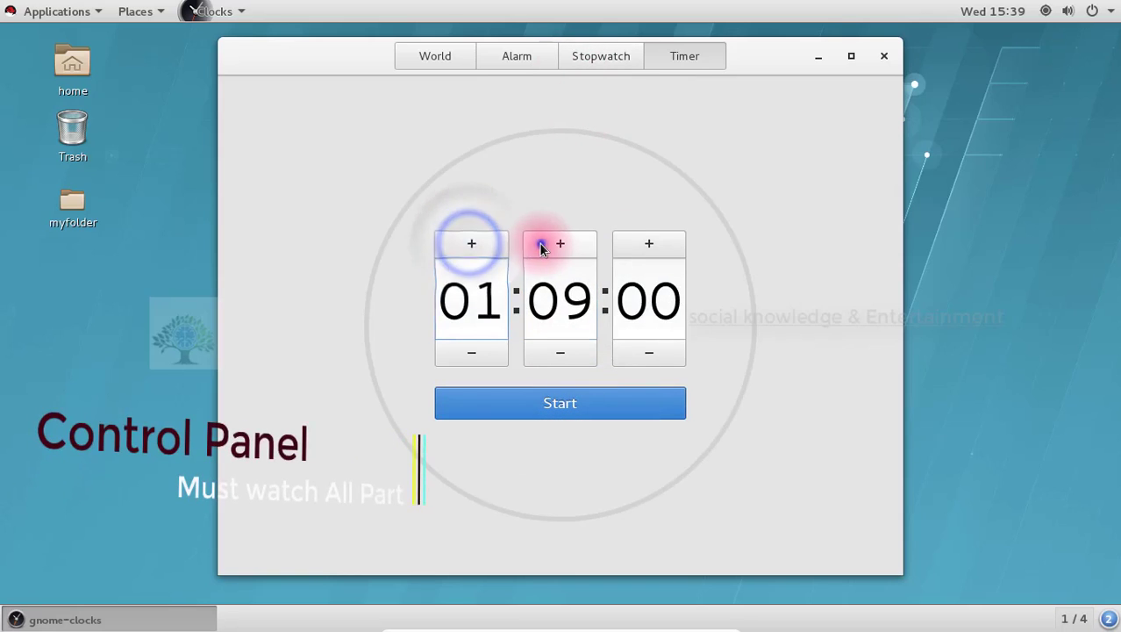
left_click(465, 241)
left_click(465, 241)
left_click(464, 242)
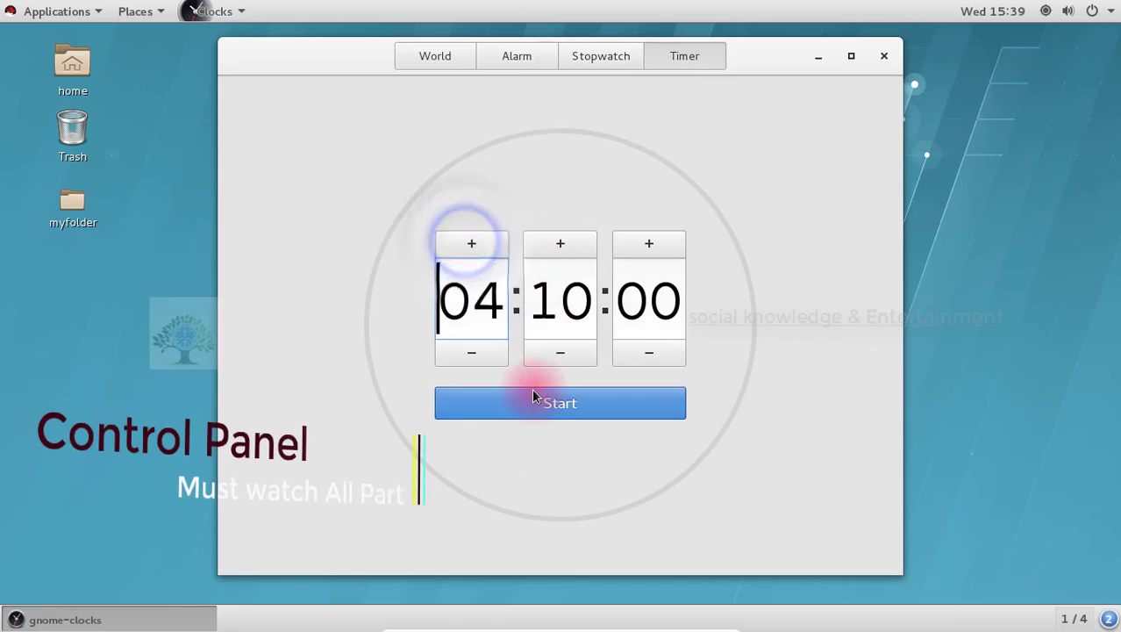
left_click(532, 387)
left_click(631, 406)
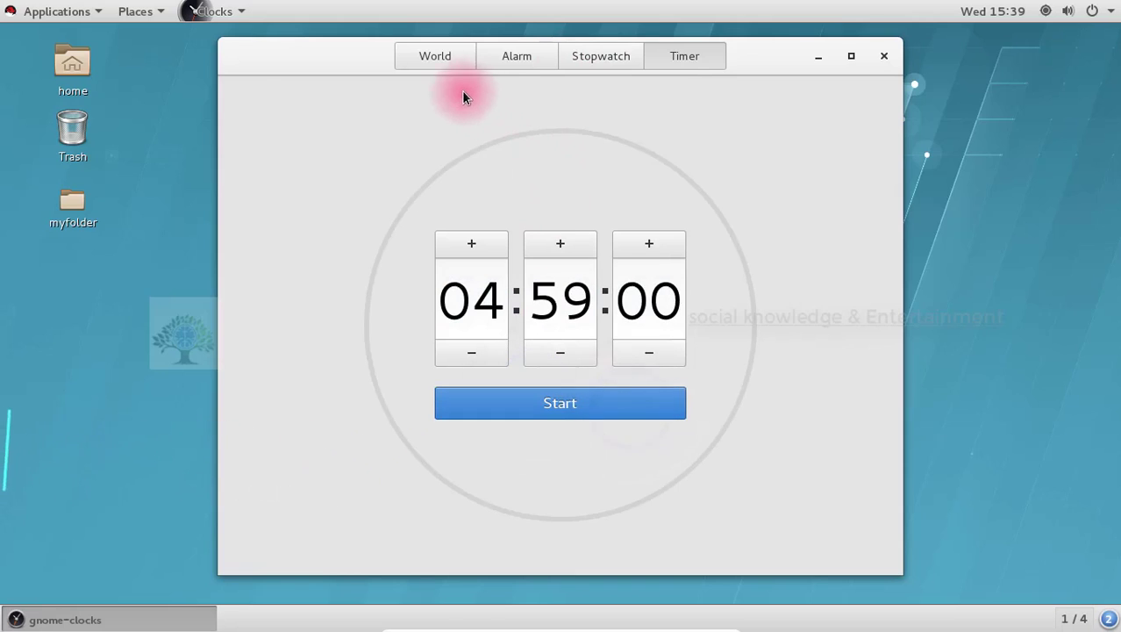
Try to add a world clock for Watertown, New York, United States
left_click(428, 58)
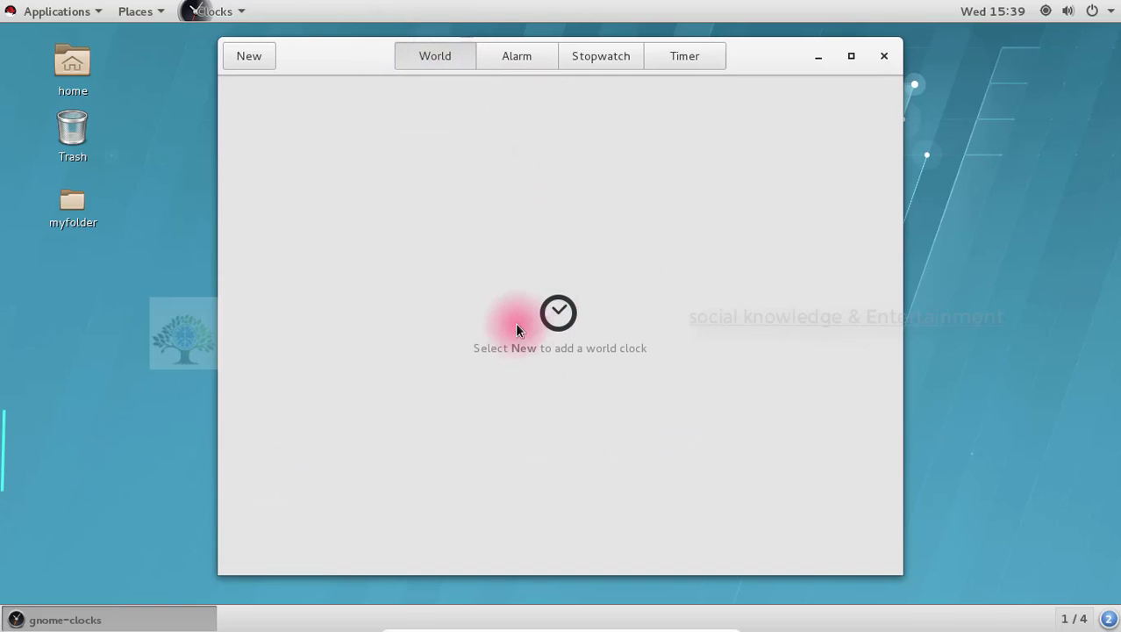
left_click(254, 55)
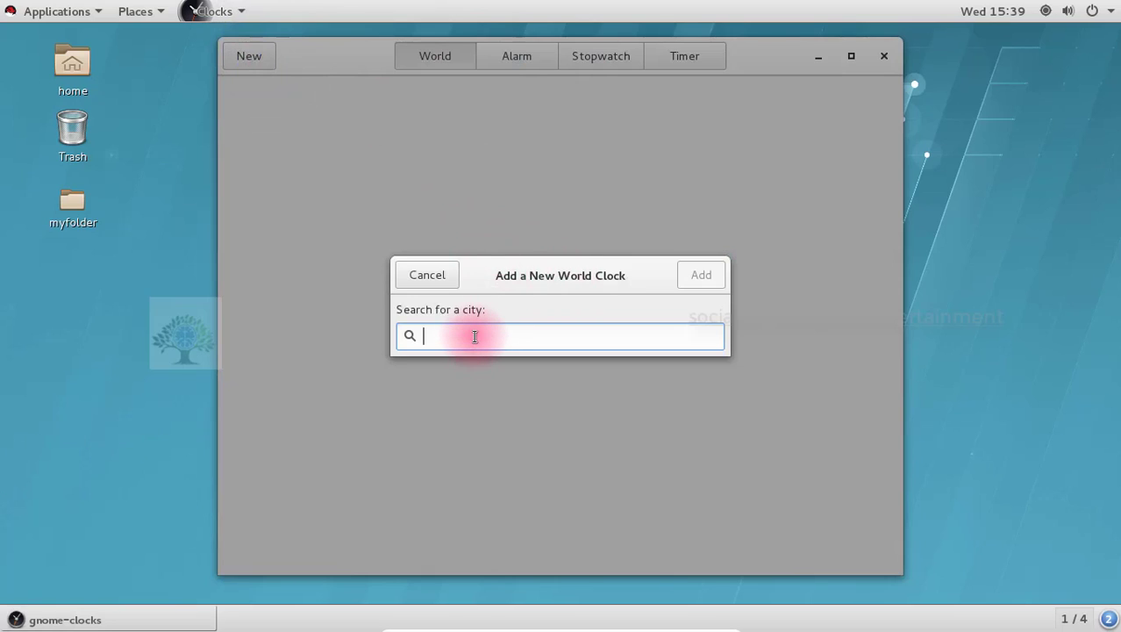
type("new")
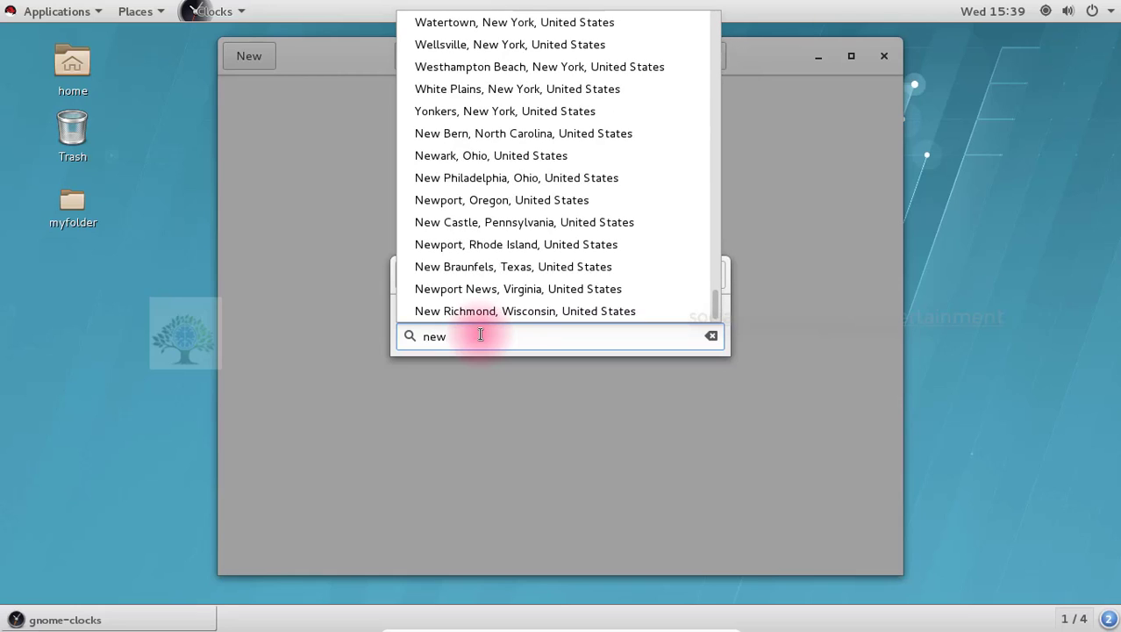
left_click(444, 24)
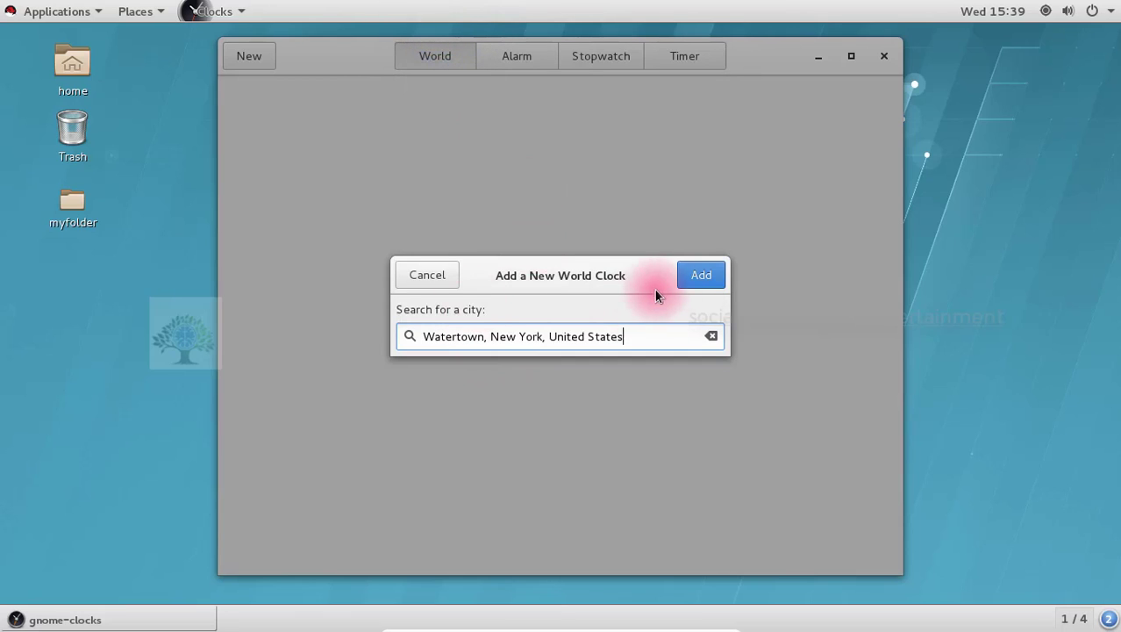
left_click(701, 275)
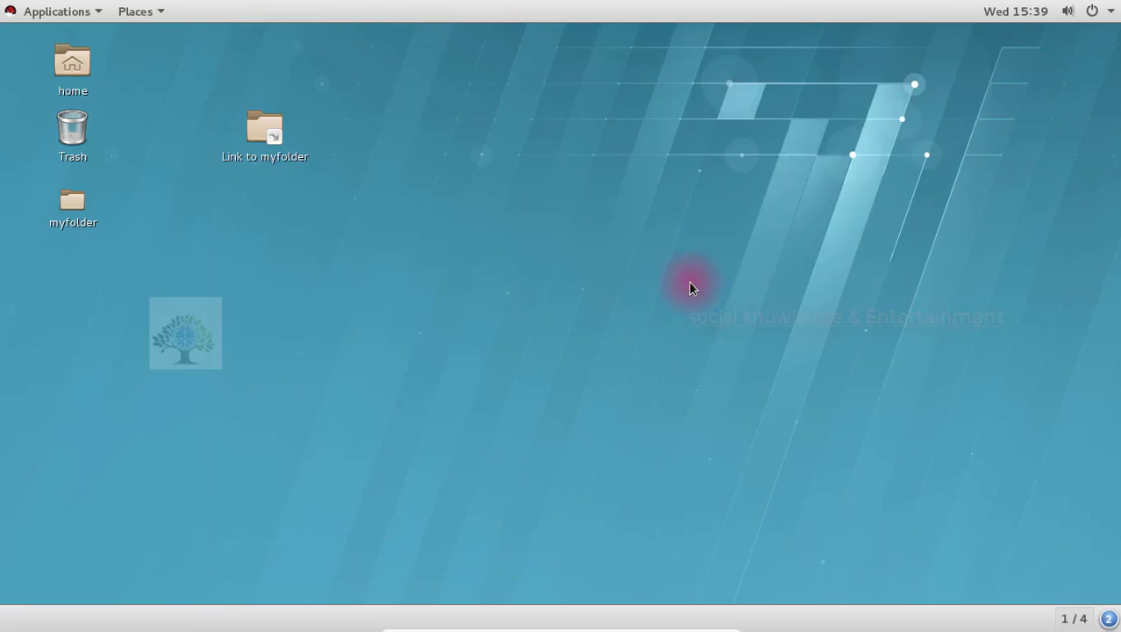
Reopen Clocks from the clock's date overview, and minimize and restore its window
left_click(991, 13)
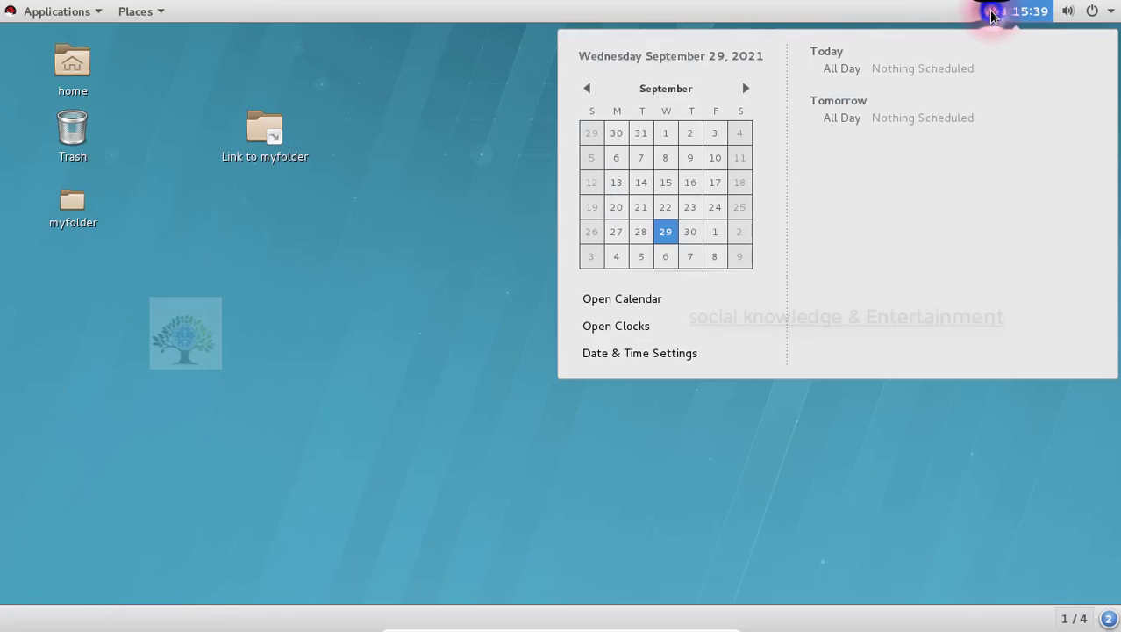
left_click(612, 328)
left_click(237, 55)
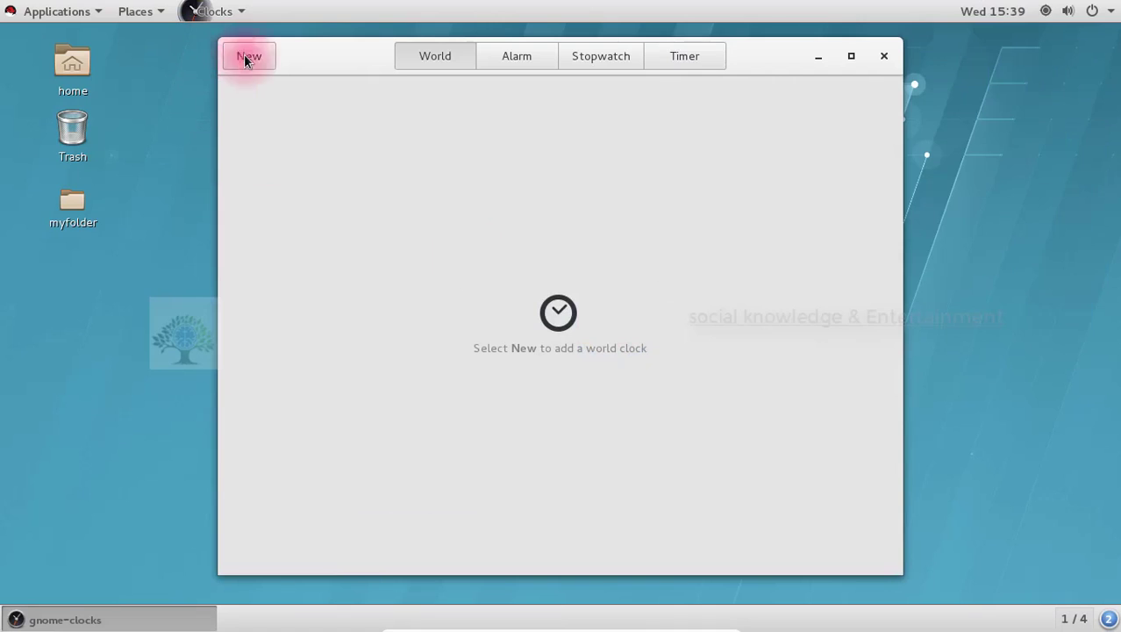
left_click(42, 618)
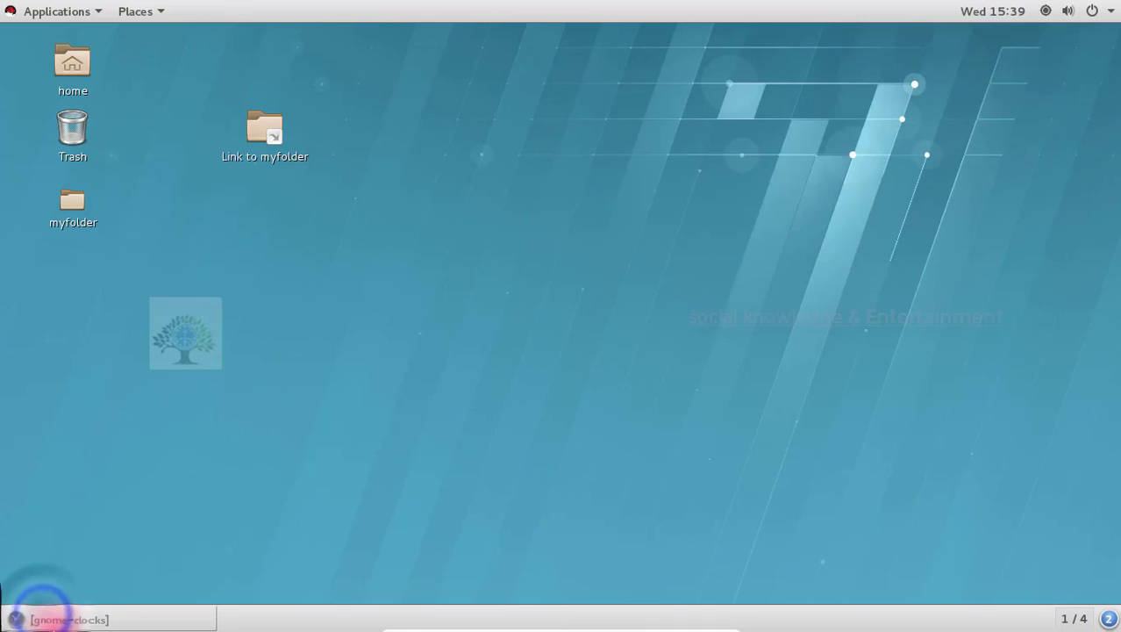
left_click(42, 619)
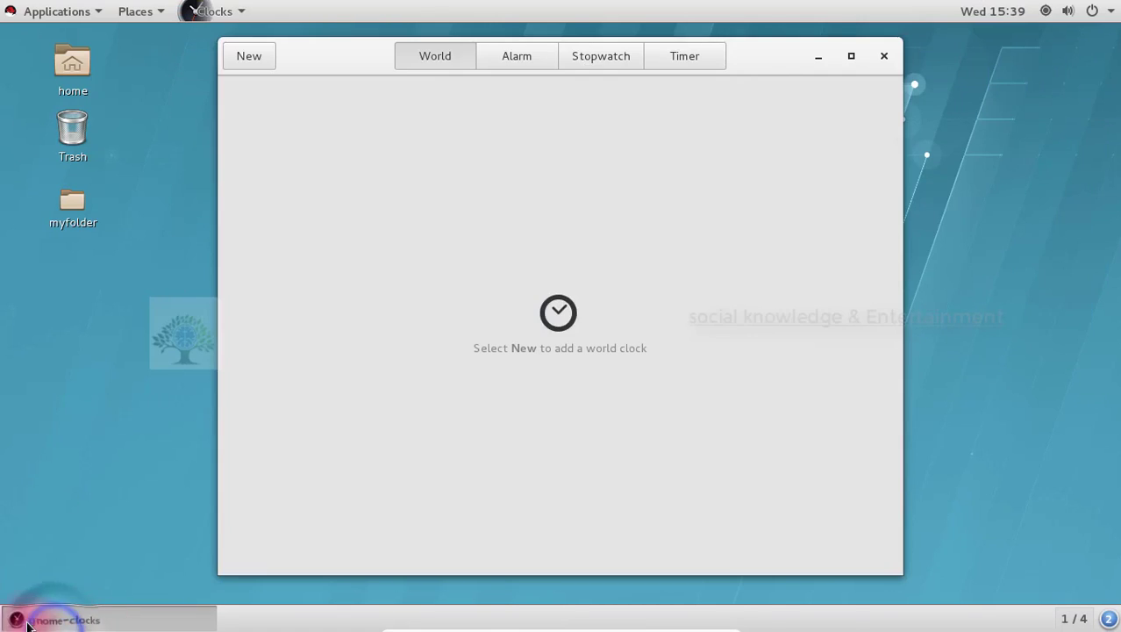
left_click(310, 142)
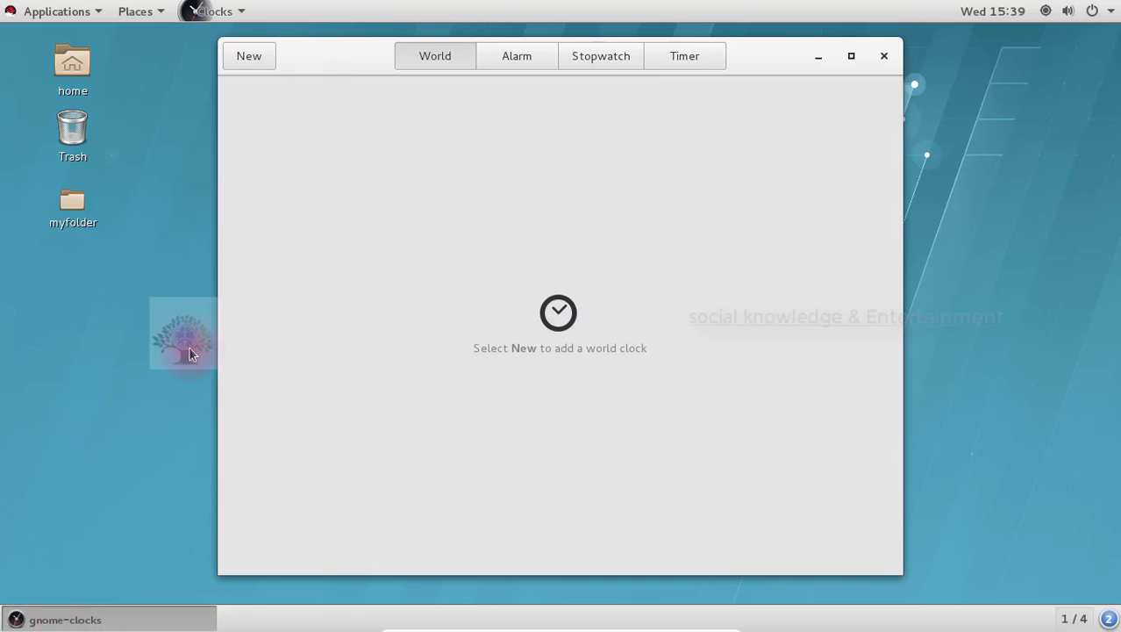
View the Alarm and Stopwatch pages of Clocks, and return to the Alarm page
left_click(520, 55)
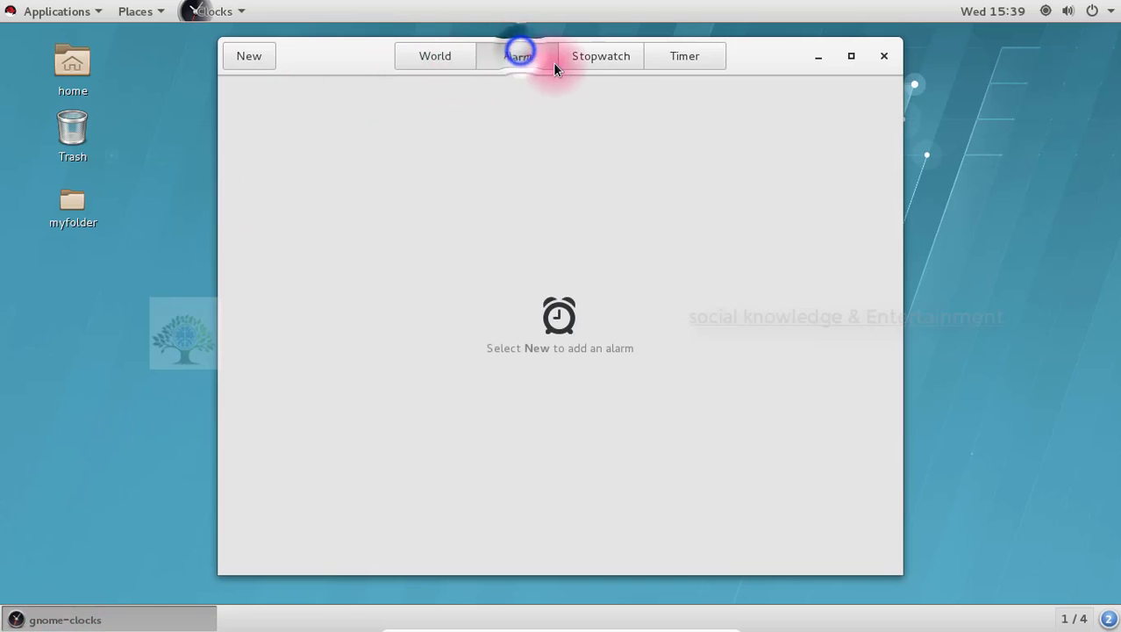
left_click(583, 60)
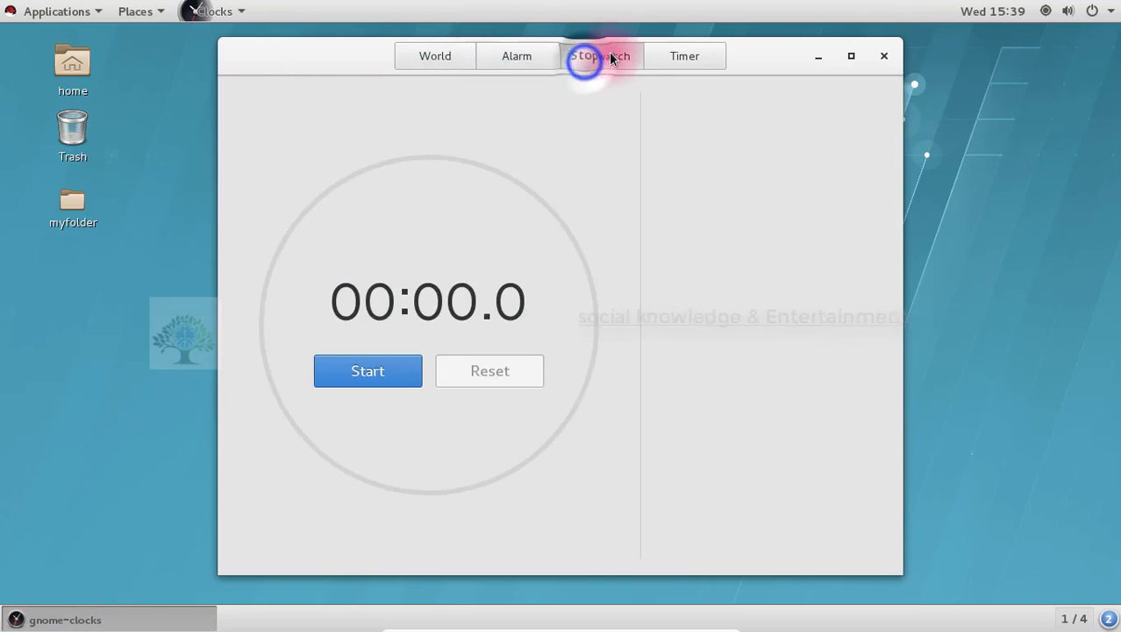
left_click(511, 50)
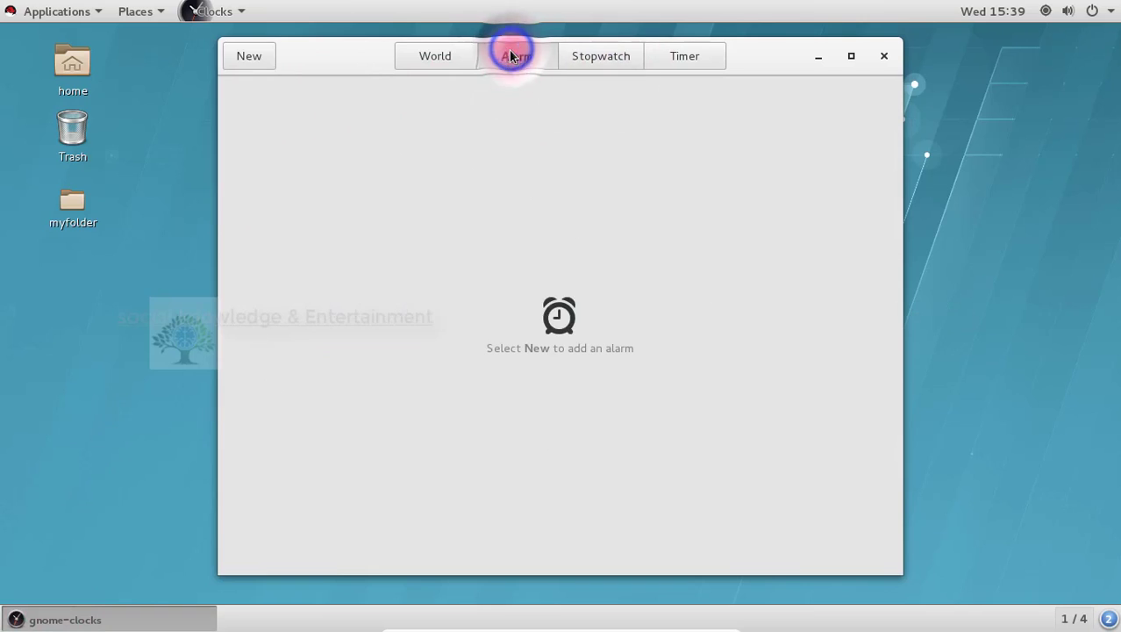
Examine the time, name and repeat-day options of a new alarm, cancel it, and show the Stopwatch page
left_click(241, 49)
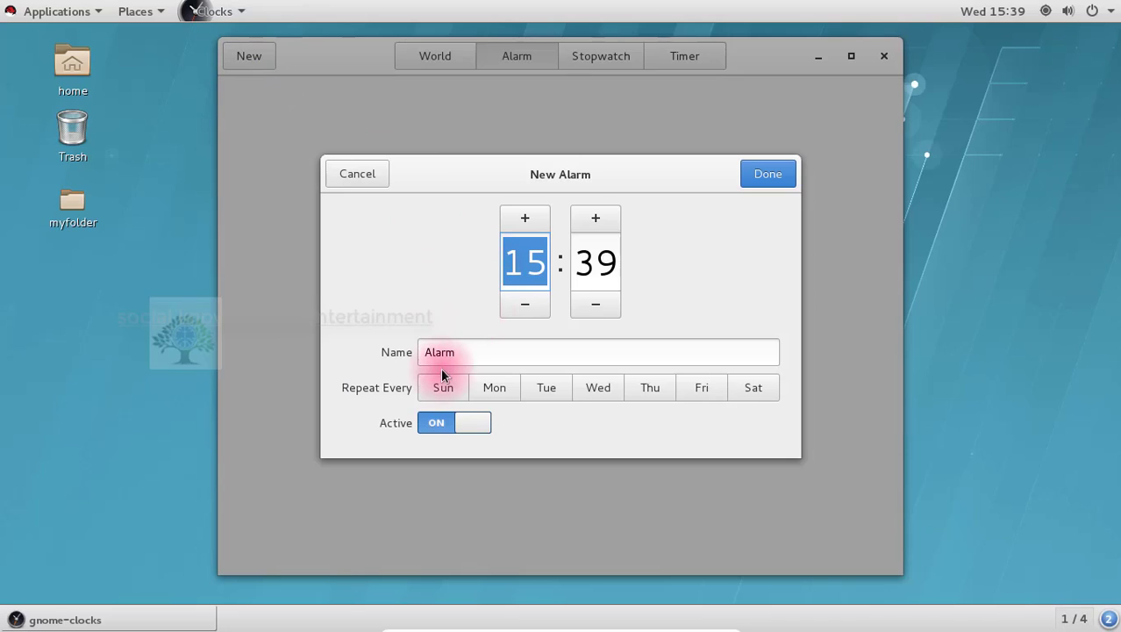
left_click(443, 390)
left_click(497, 390)
left_click(456, 389)
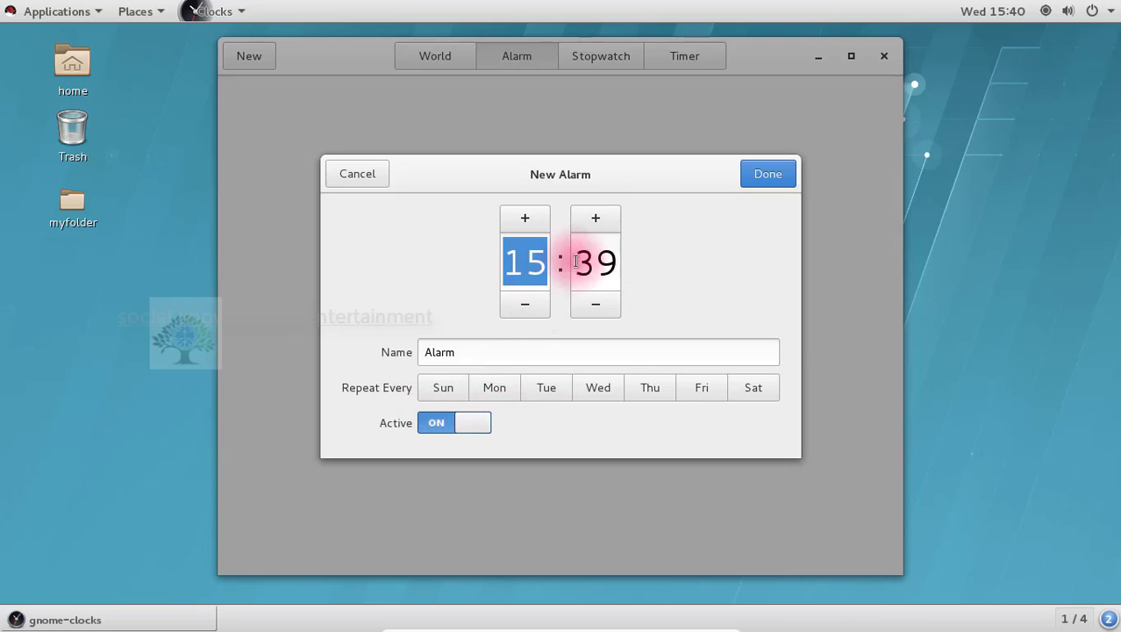
left_click(370, 168)
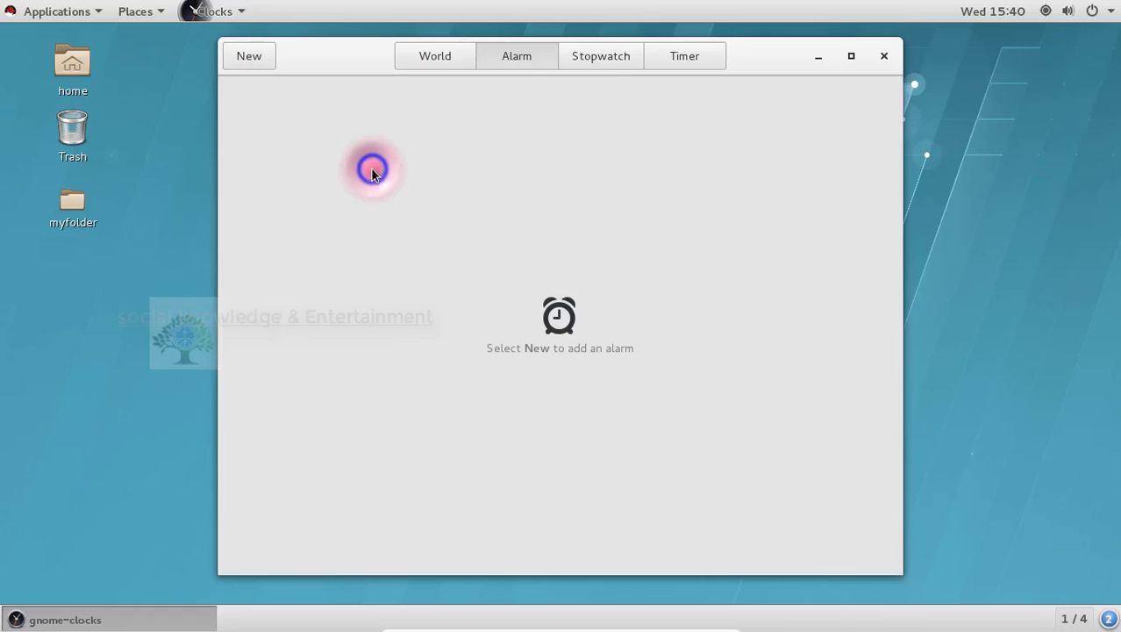
left_click(585, 66)
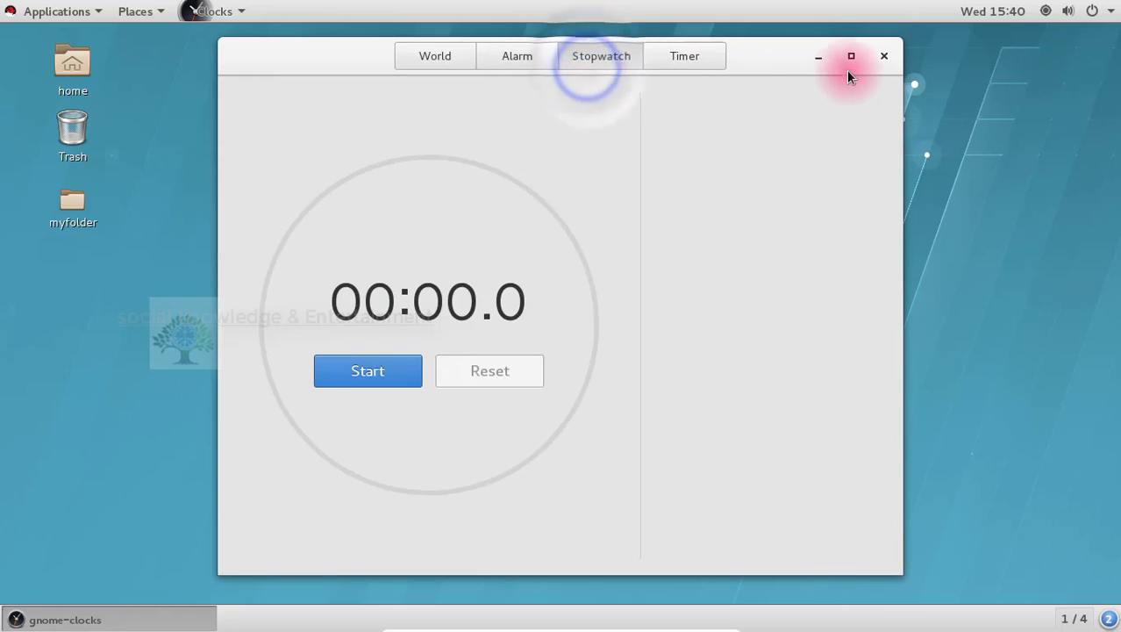
Close Clocks, open the Date & Time settings, and turn on Automatic Date & Time and Automatic Time Zone
left_click(873, 59)
left_click(990, 12)
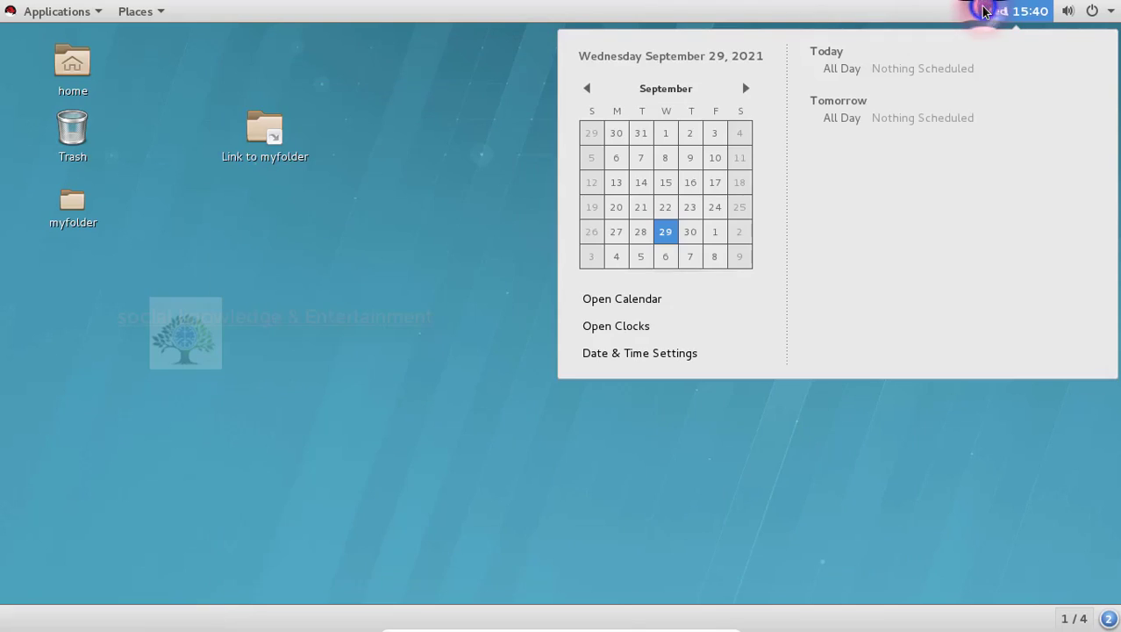
left_click(669, 354)
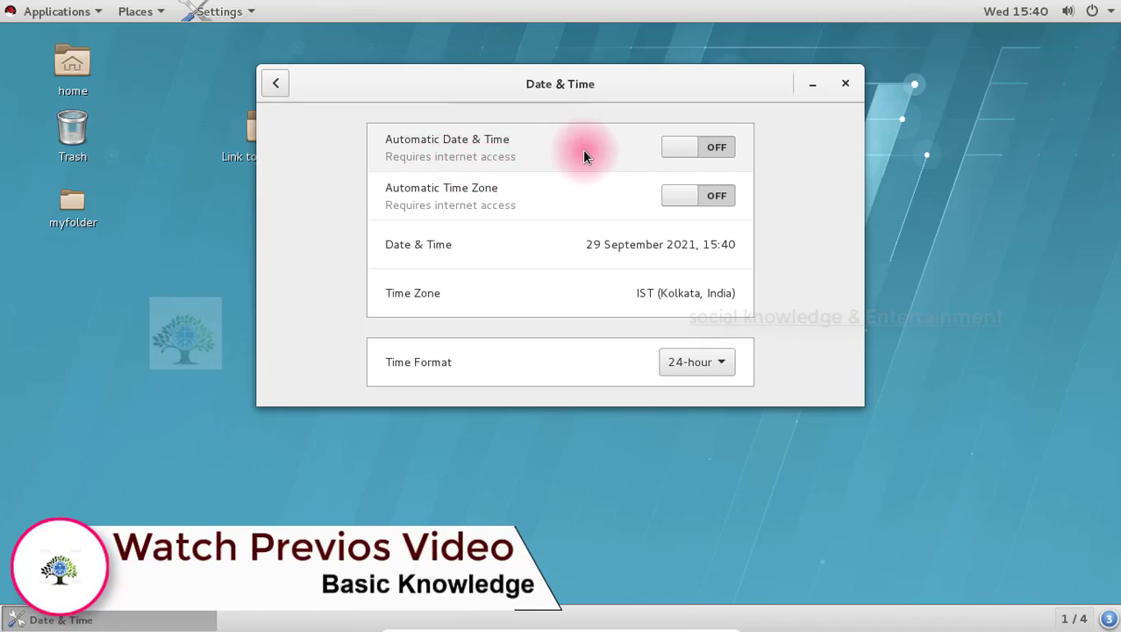
left_click(680, 145)
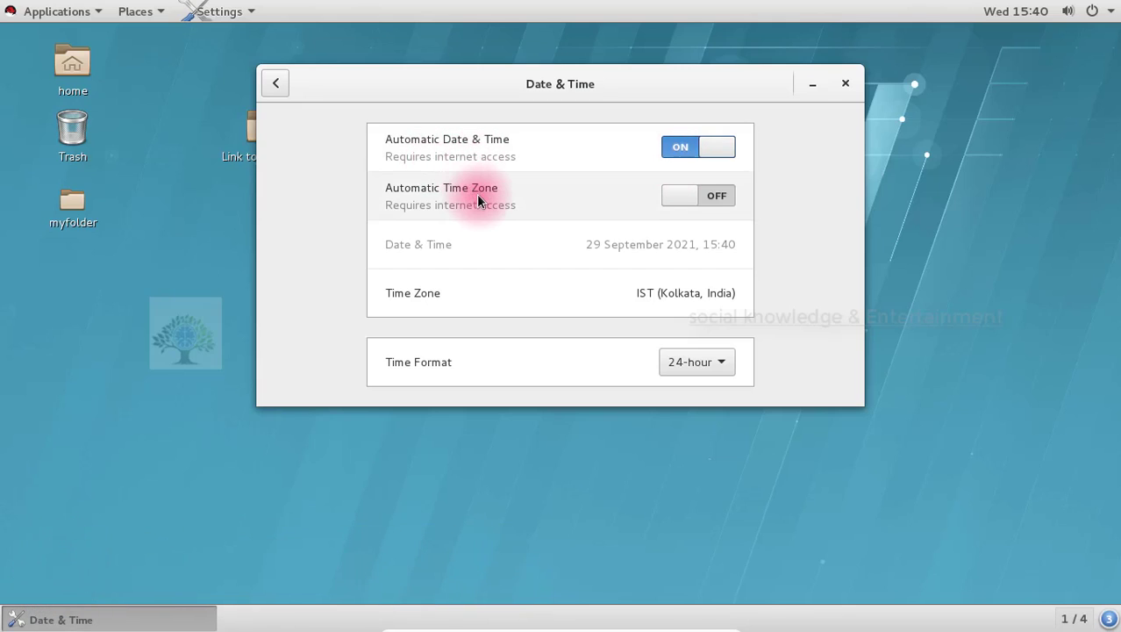
left_click(684, 198)
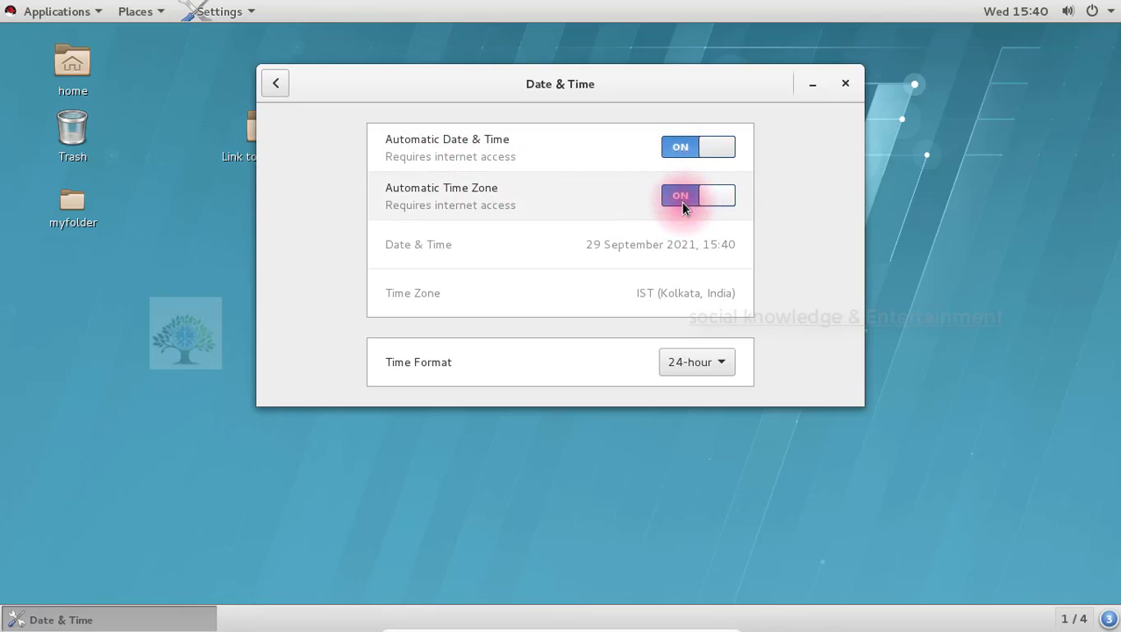
Turn off Automatic Time Zone, examine the time zone map and its city search, and close the map
left_click(577, 302)
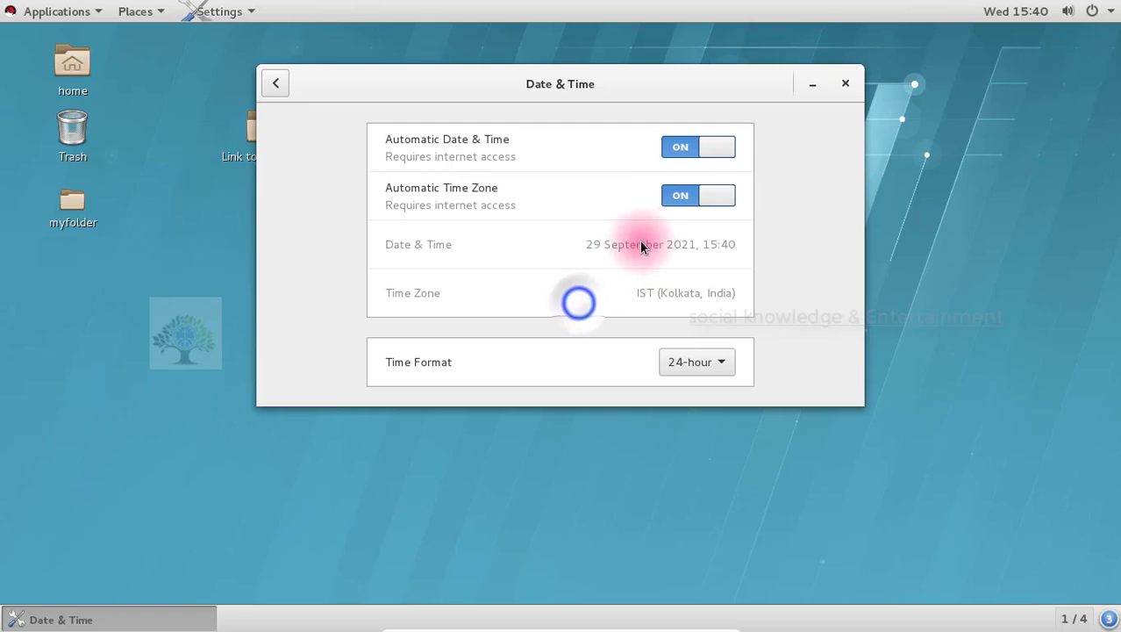
left_click(677, 194)
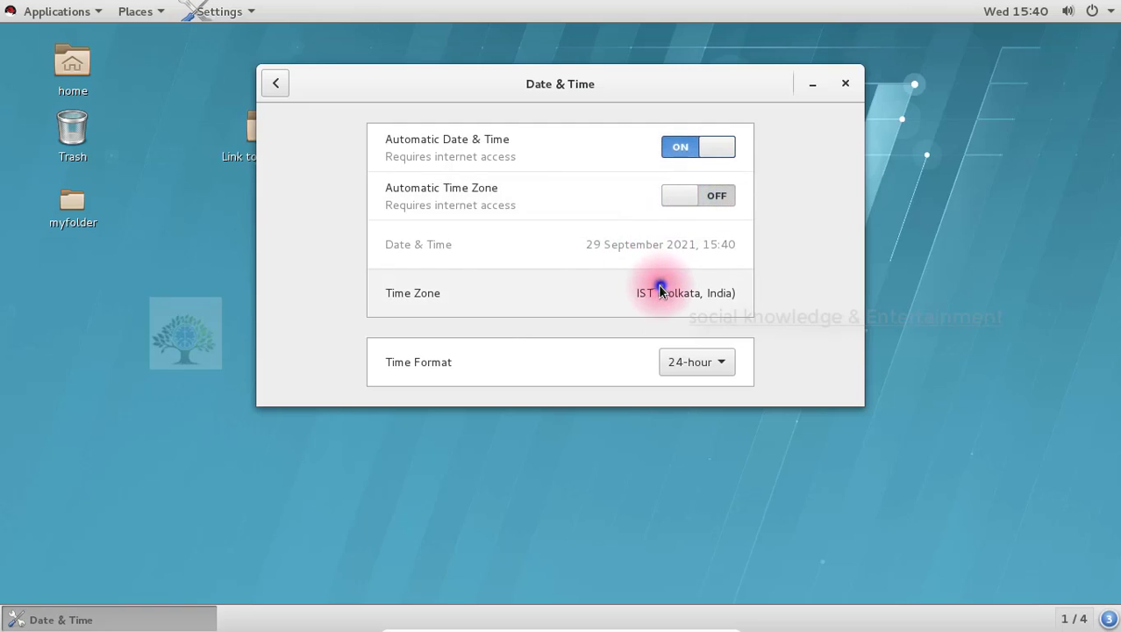
left_click(660, 289)
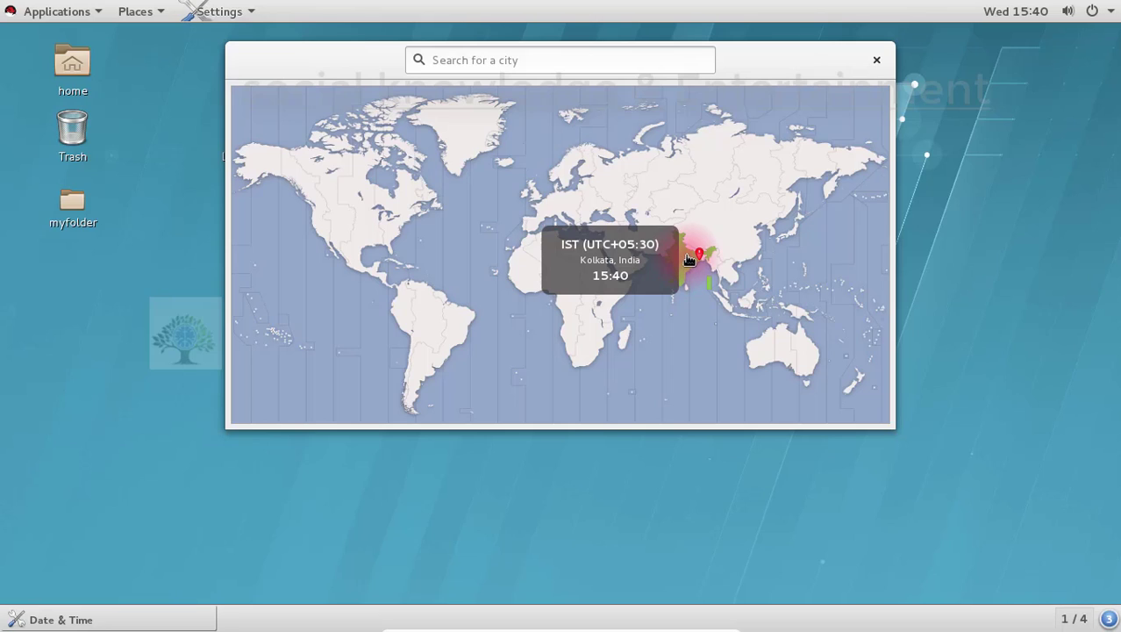
left_click(595, 62)
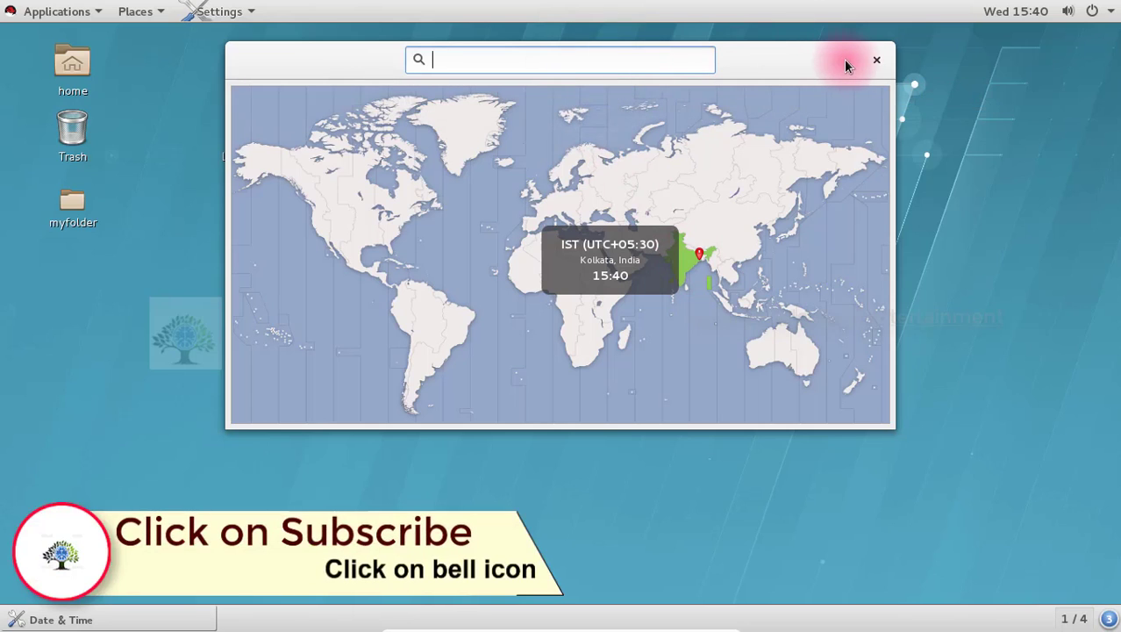
left_click(873, 64)
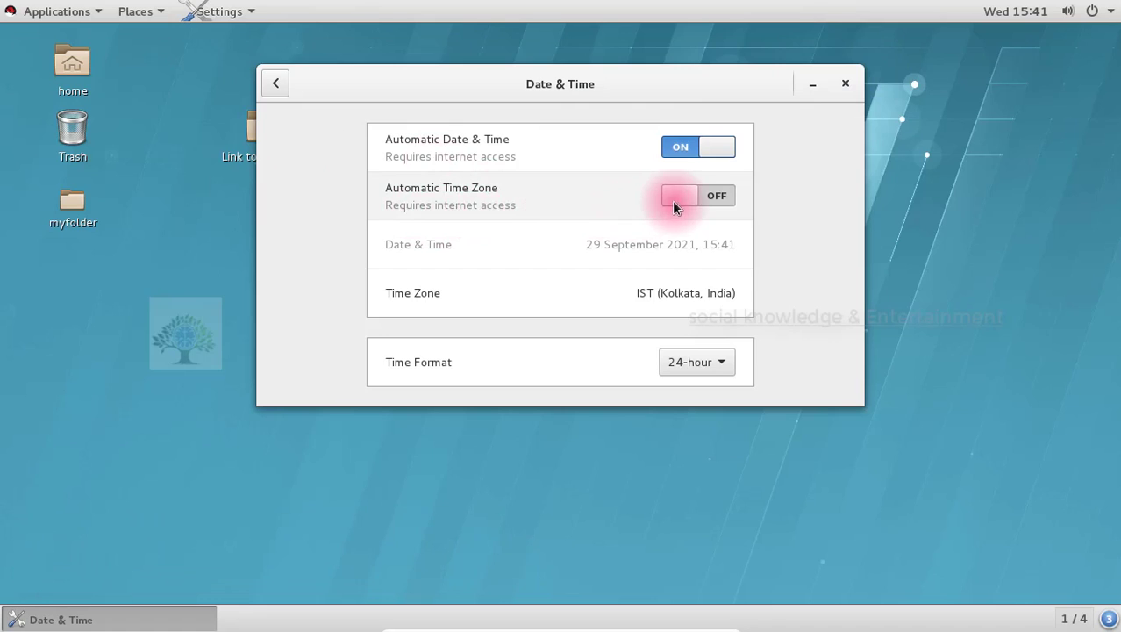
Turn Automatic Time Zone on, set the time format to AM / PM, and close Settings
left_click(706, 197)
left_click(706, 197)
left_click(706, 198)
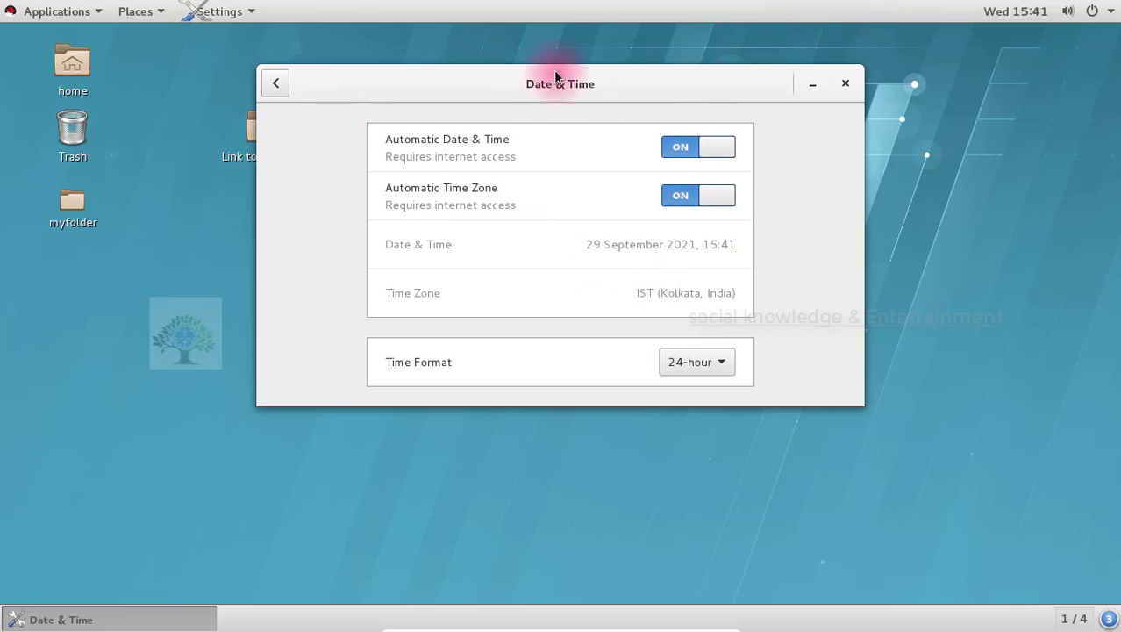
left_click(672, 356)
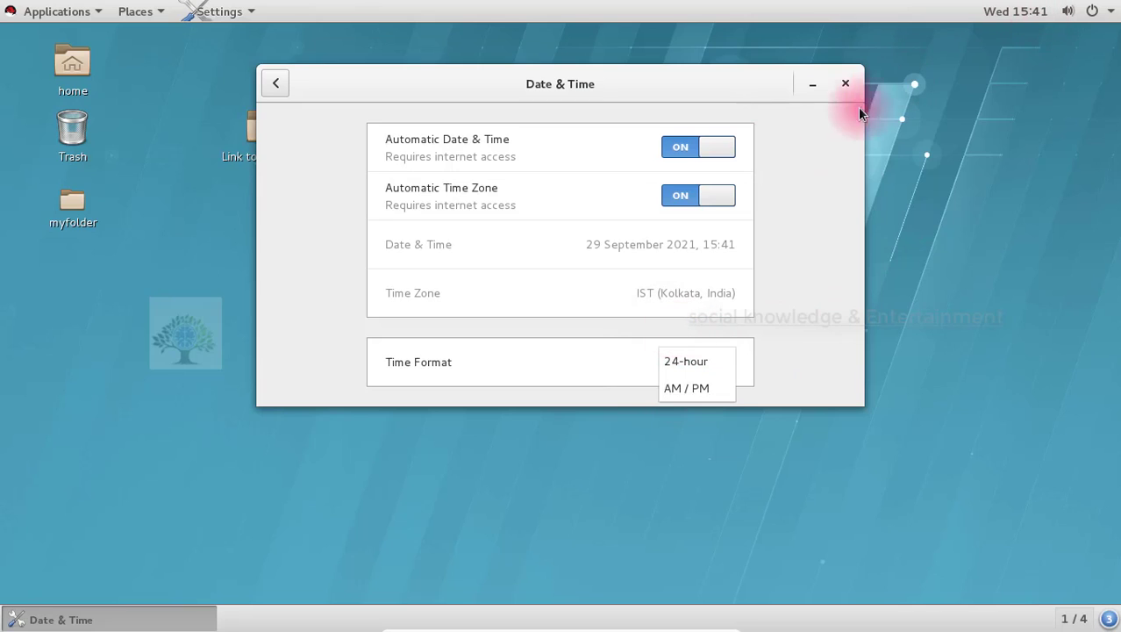
left_click(680, 388)
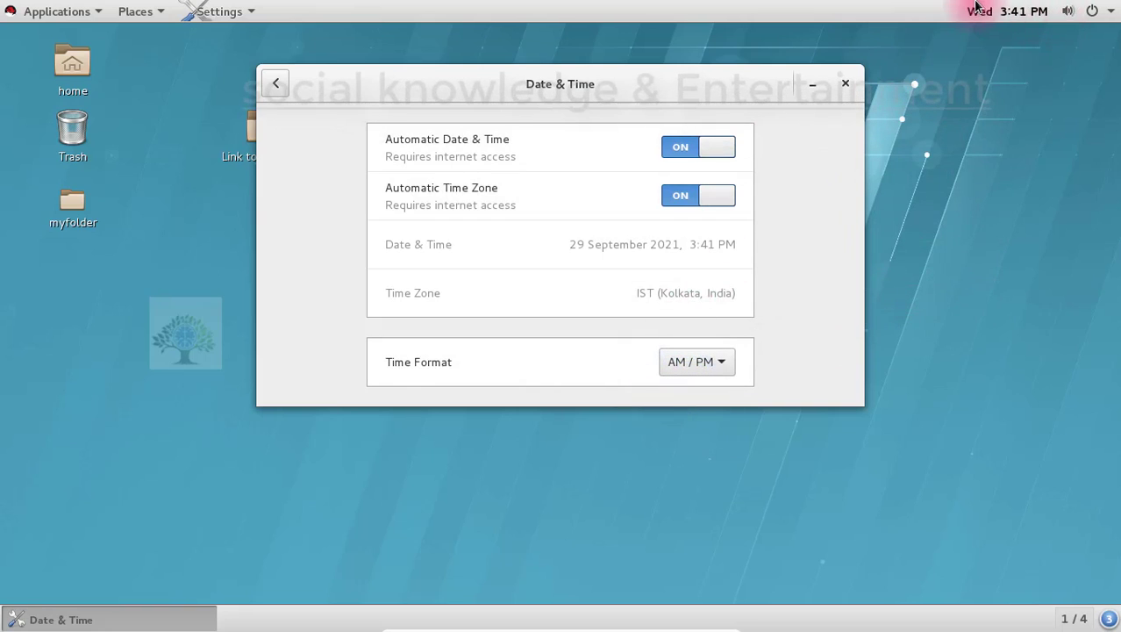
left_click(274, 85)
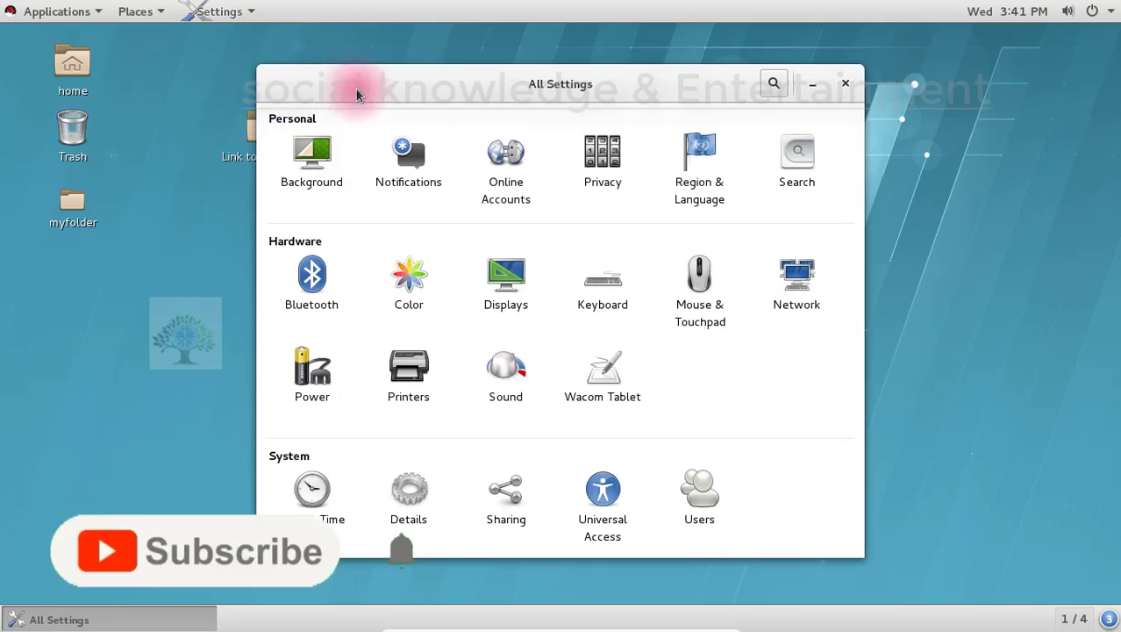
left_click(842, 82)
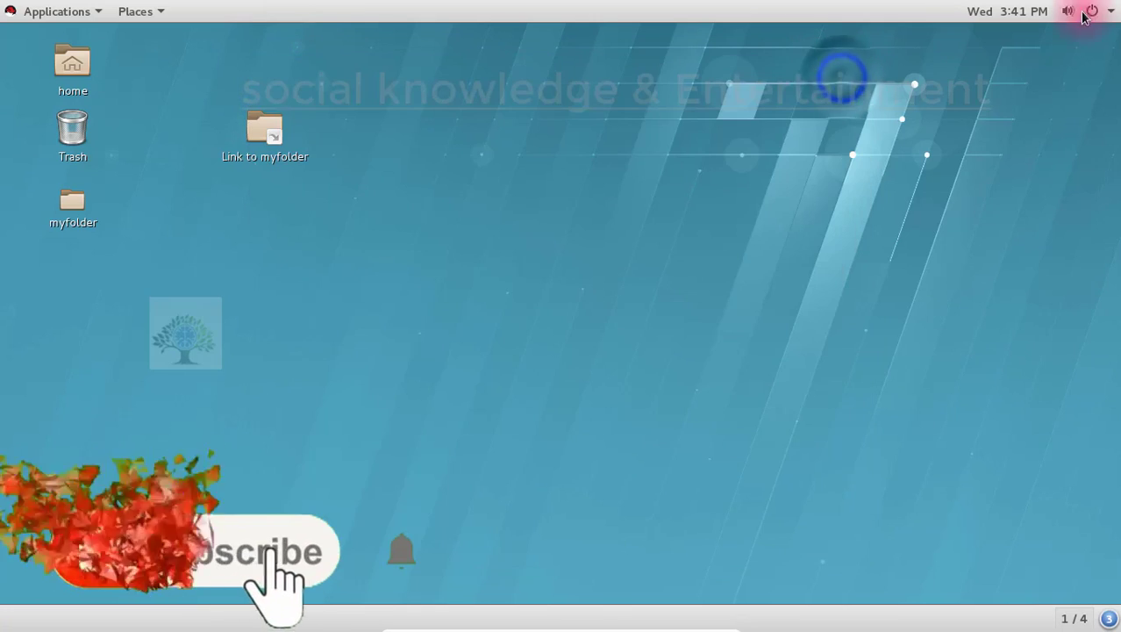
Show the calendar overview and the system menu, and raise the system volume to maximum
left_click(1026, 11)
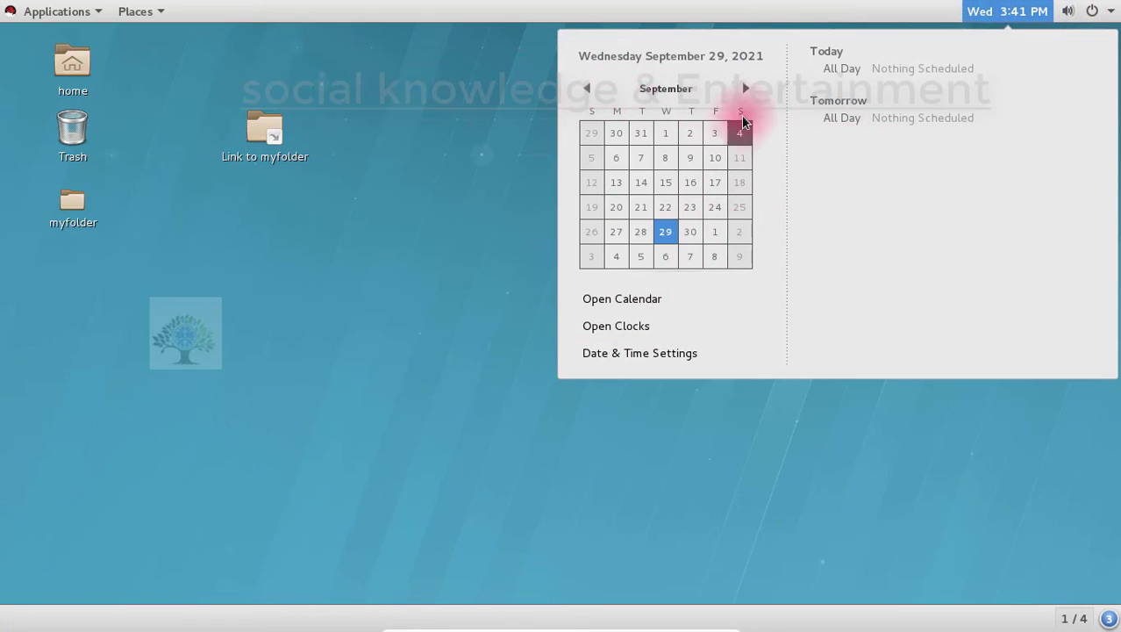
left_click(1092, 10)
left_click(1008, 12)
left_click(1017, 10)
left_click(1091, 12)
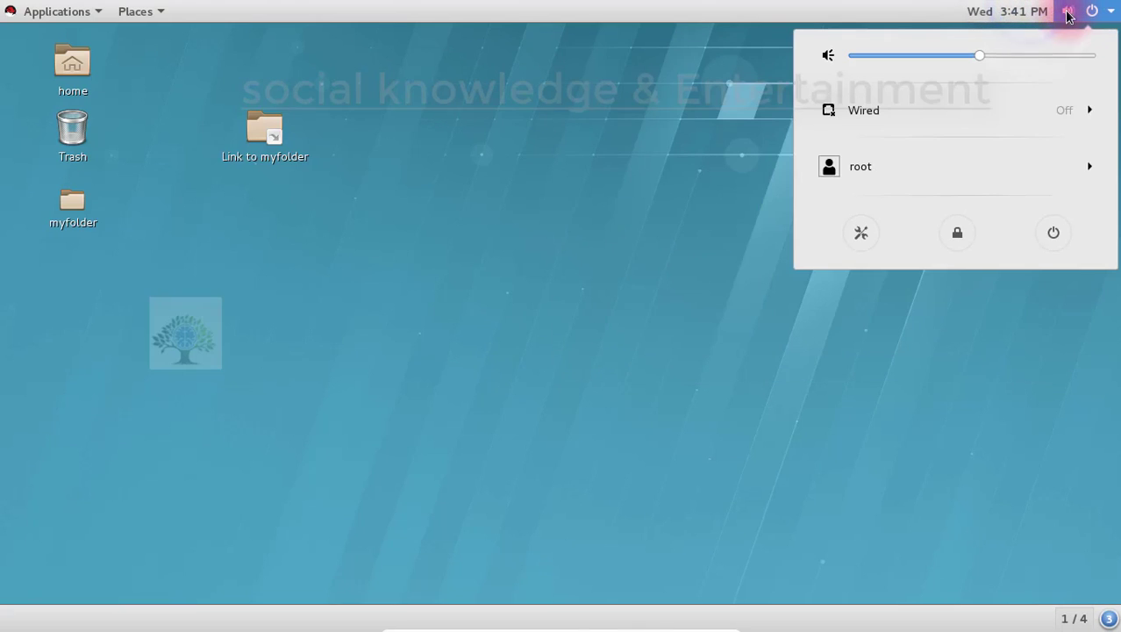
left_click(1029, 55)
left_click_drag(1007, 58, 1091, 55)
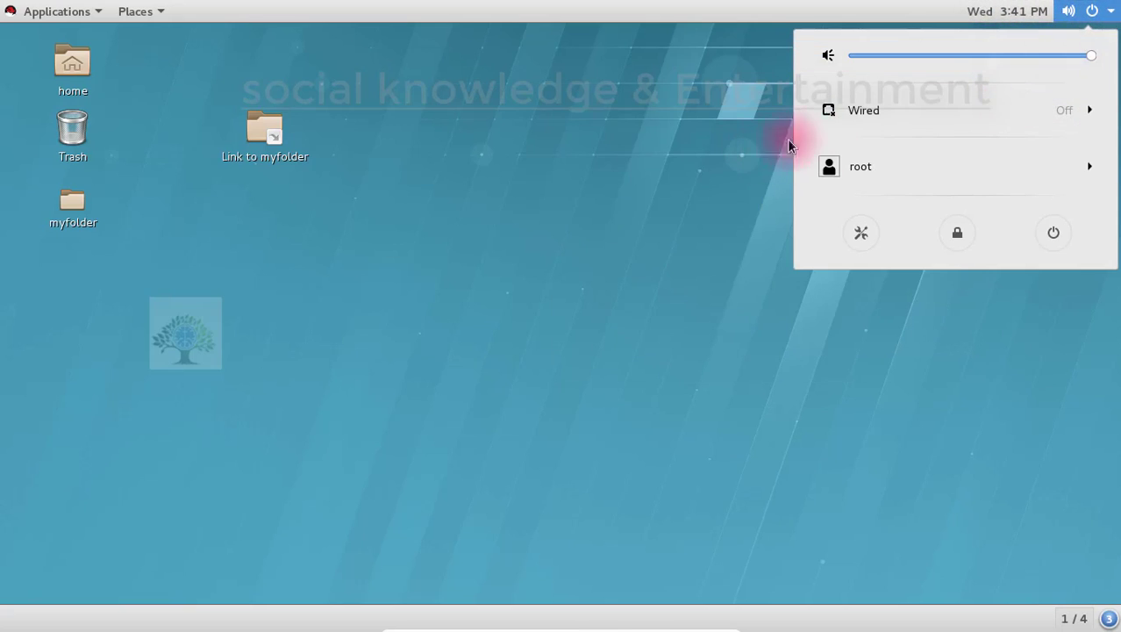
View the wired network settings, briefly open a terminal from the desktop, and close both windows
left_click(993, 114)
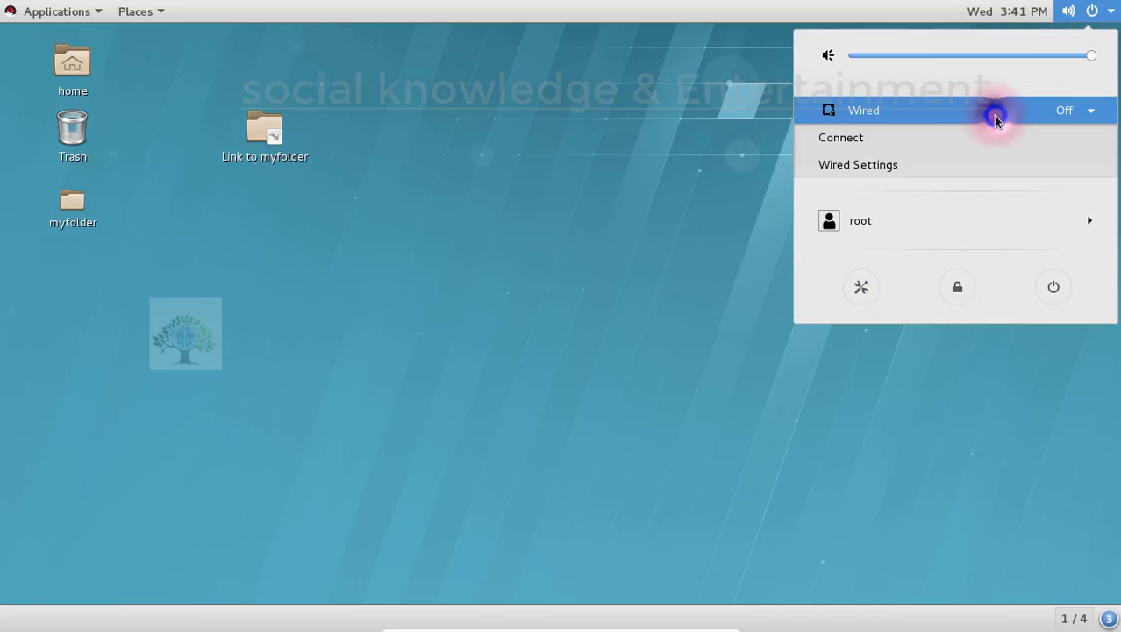
left_click(917, 166)
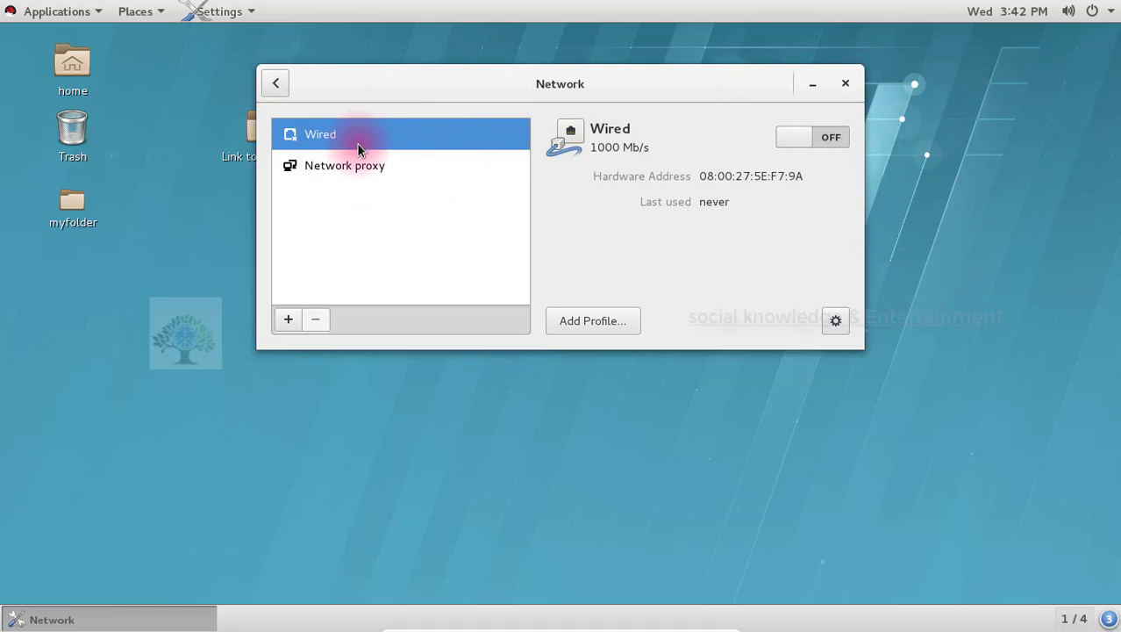
right_click(212, 320)
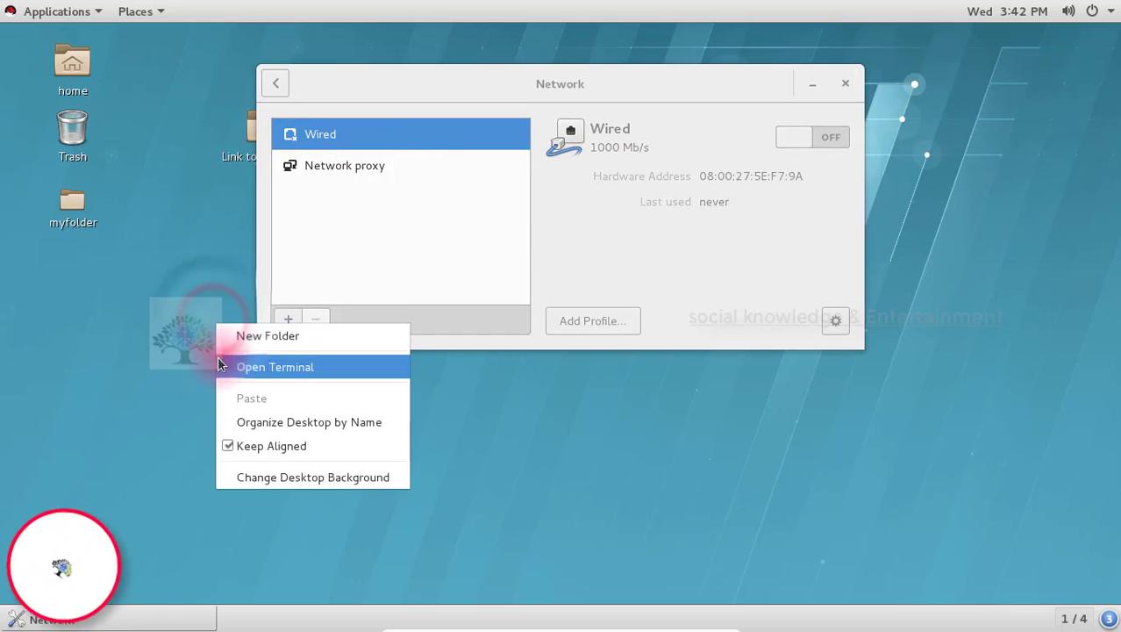
left_click(221, 365)
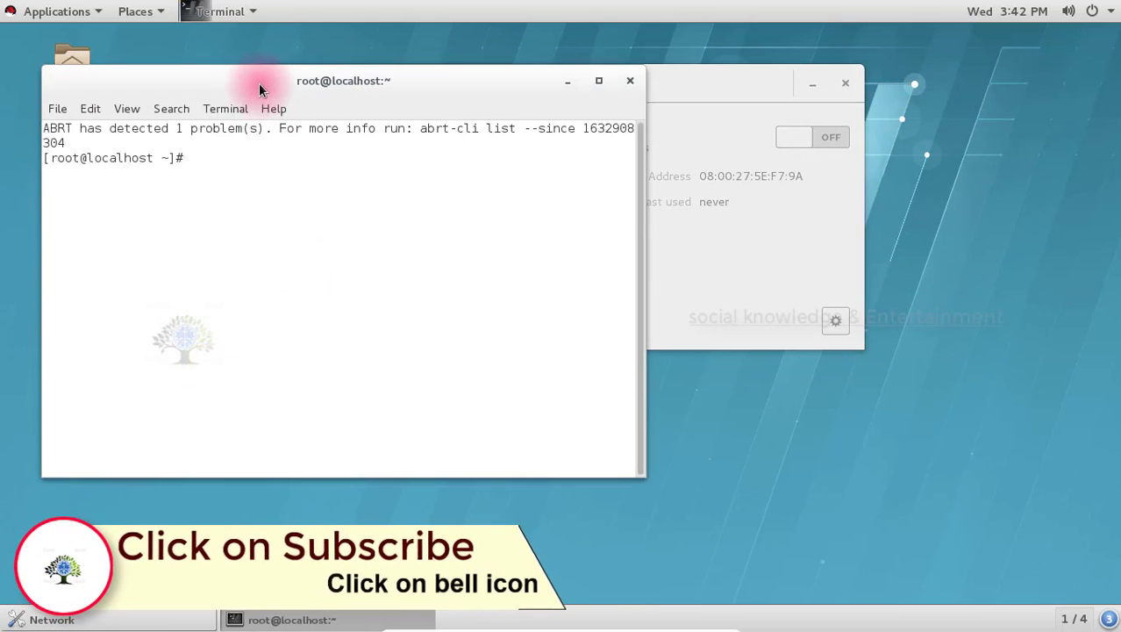
left_click(628, 85)
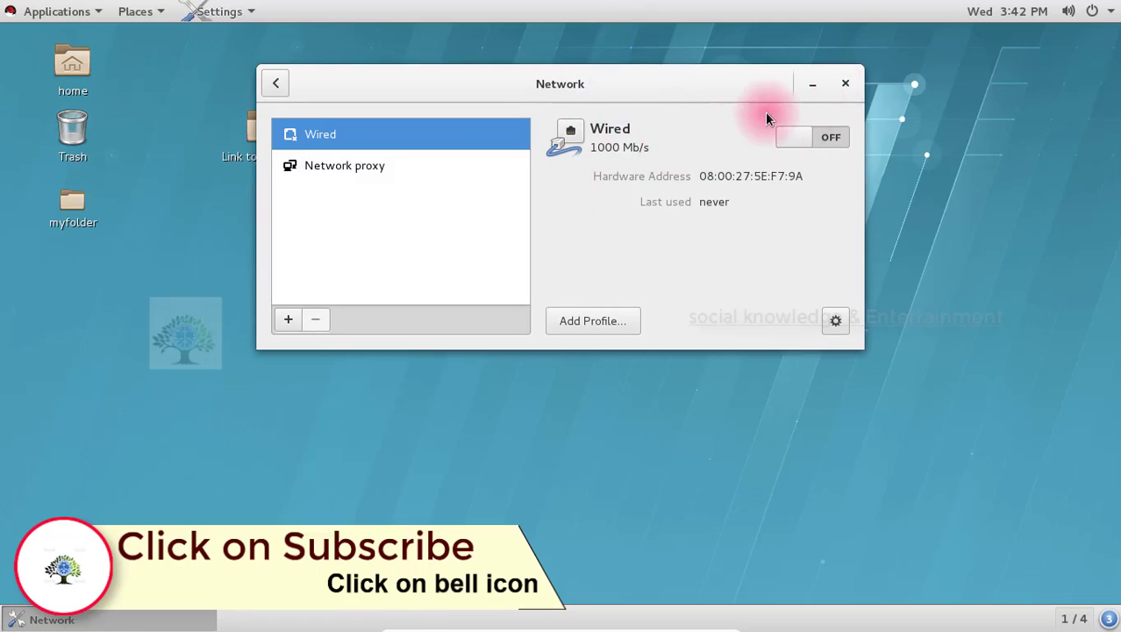
left_click(846, 84)
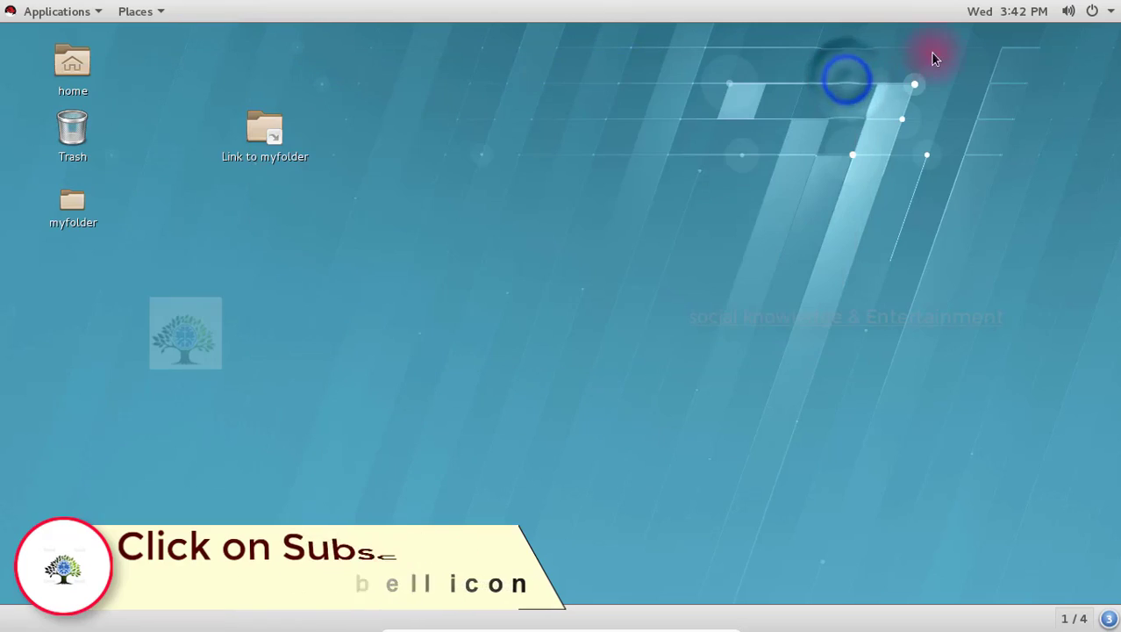
Switch from root to the myuser1 account and sign in with the account password
left_click(1065, 13)
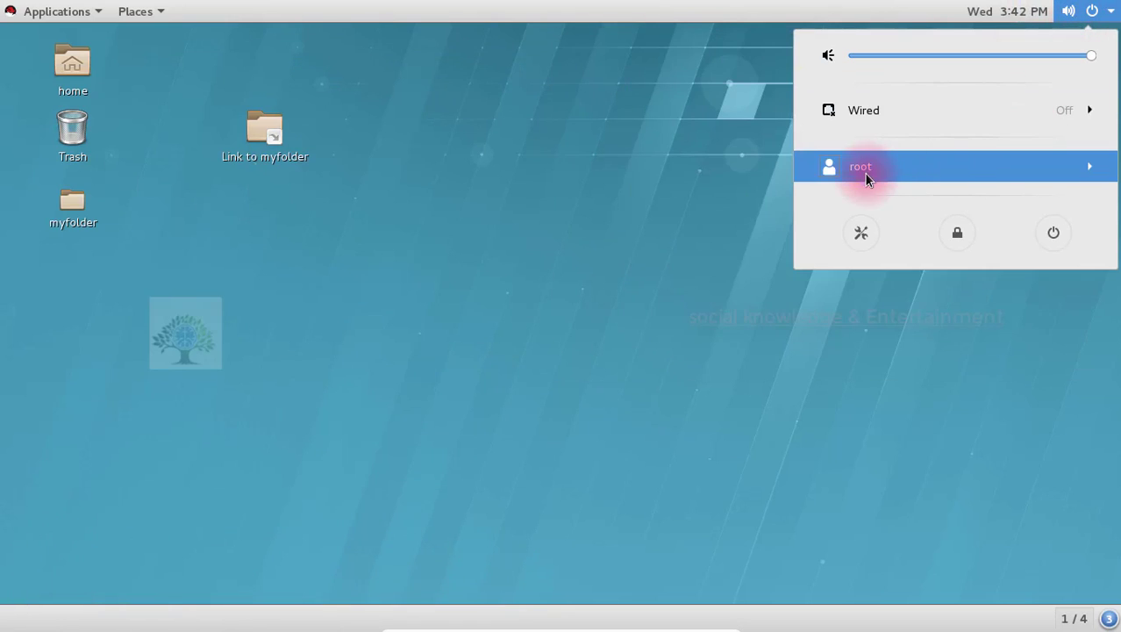
left_click(1085, 174)
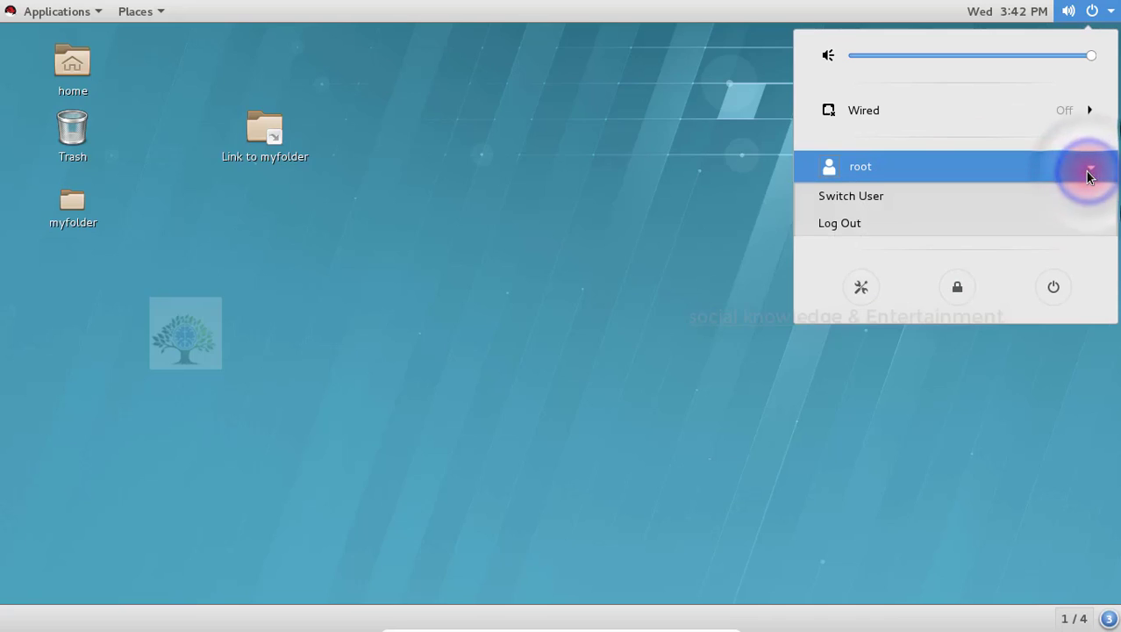
left_click(849, 203)
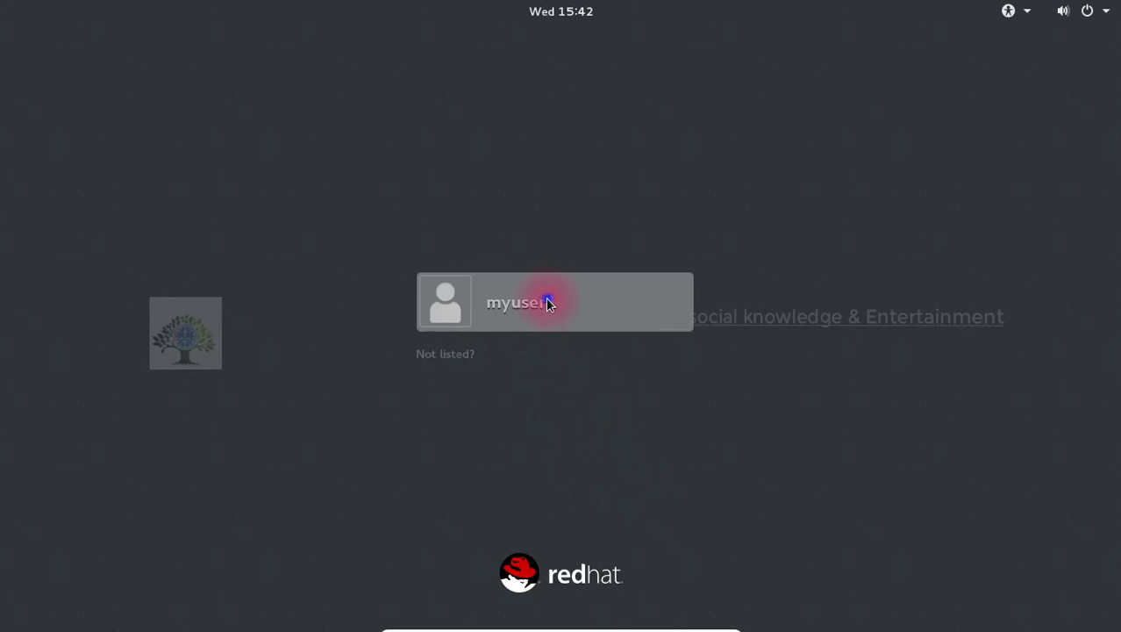
left_click(547, 302)
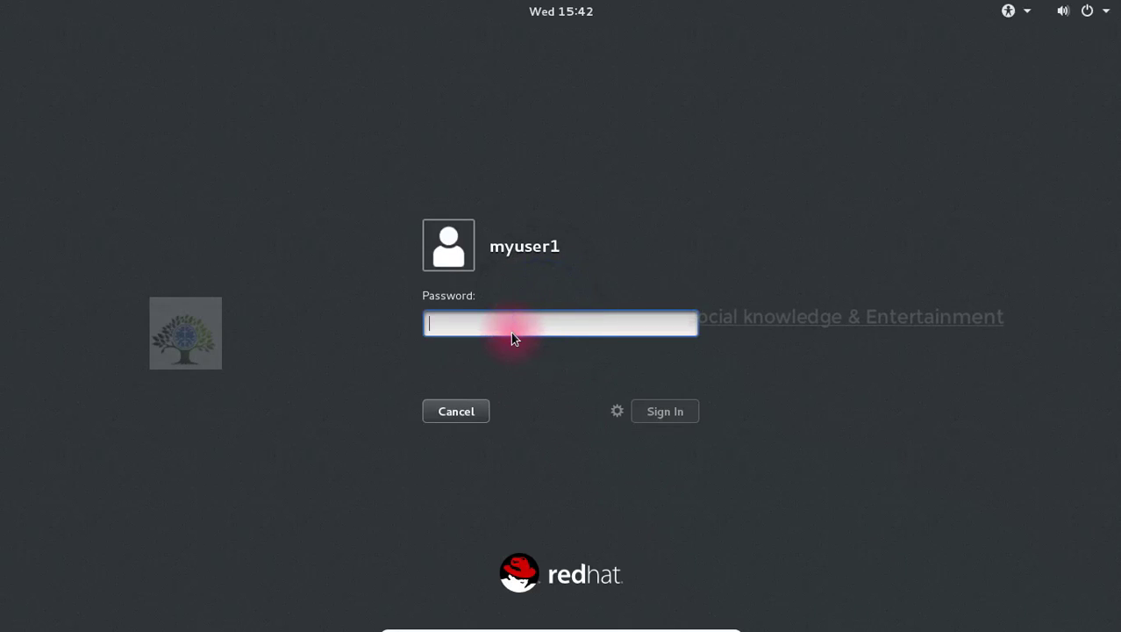
type("••")
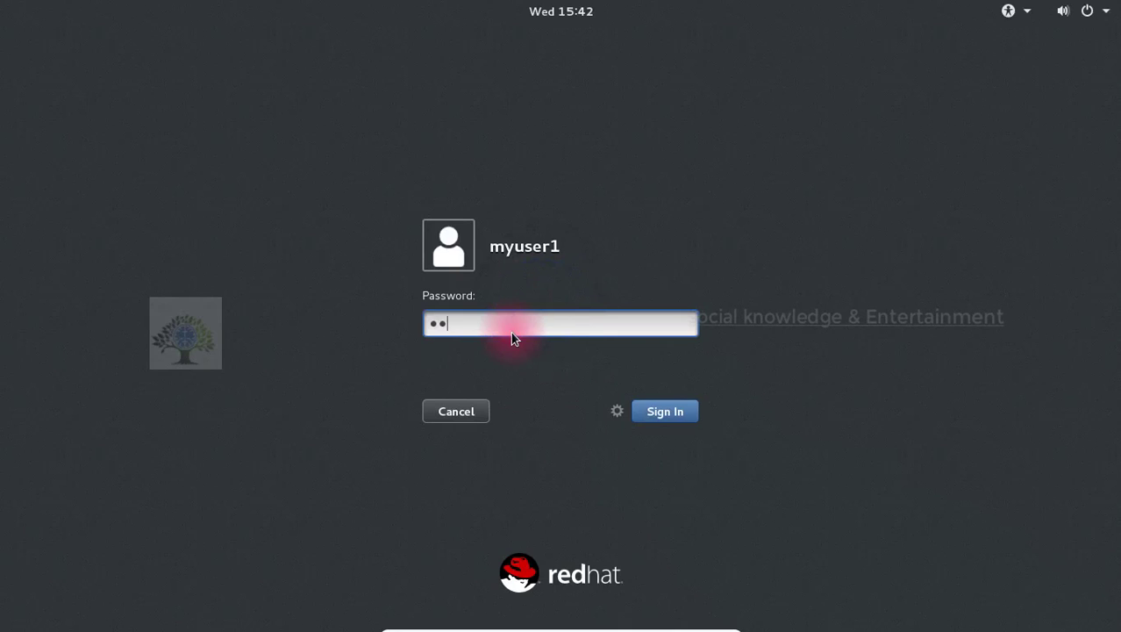
key("Return")
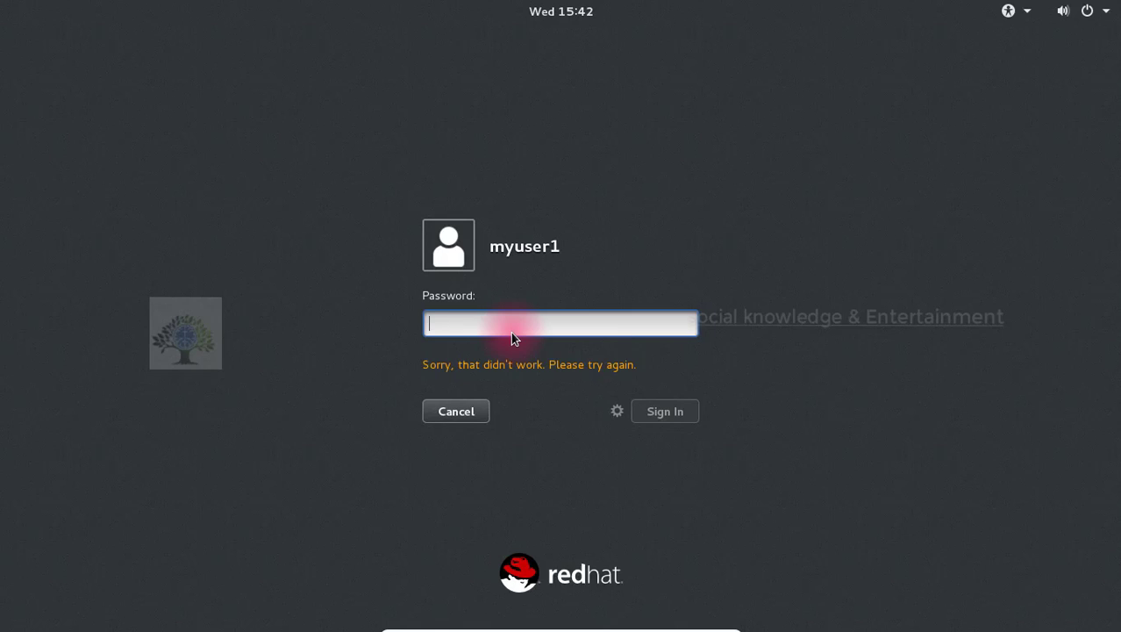
type("•••••")
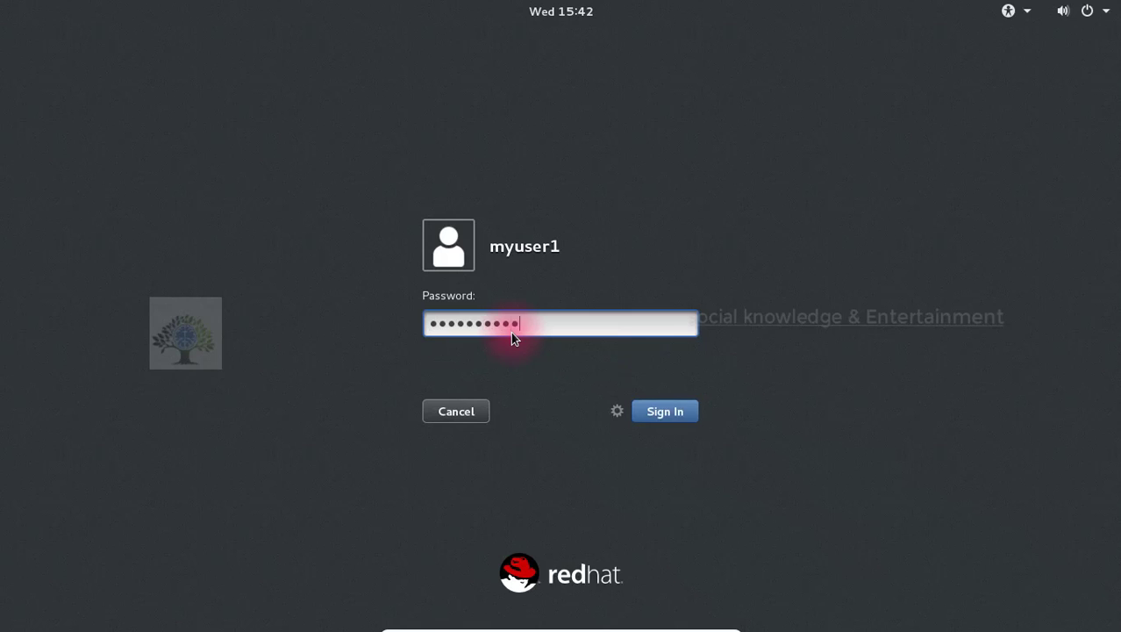
type("•••••••")
key("Return")
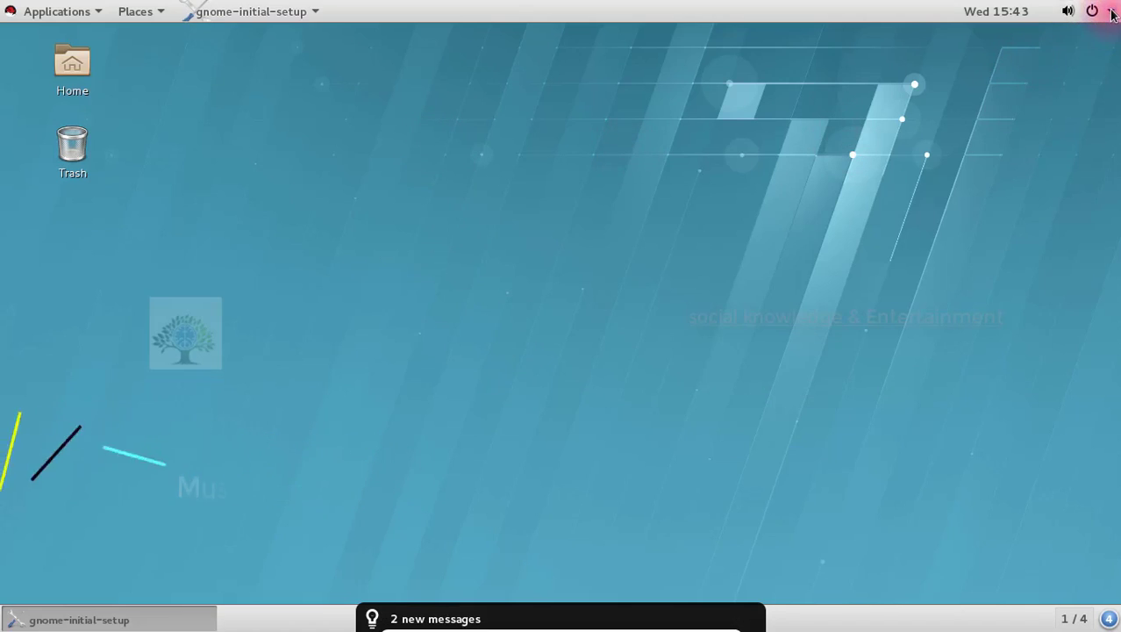
Complete the initial setup with English (United States) and the default options, and start using Red Hat Enterprise Linux Server
left_click(1112, 13)
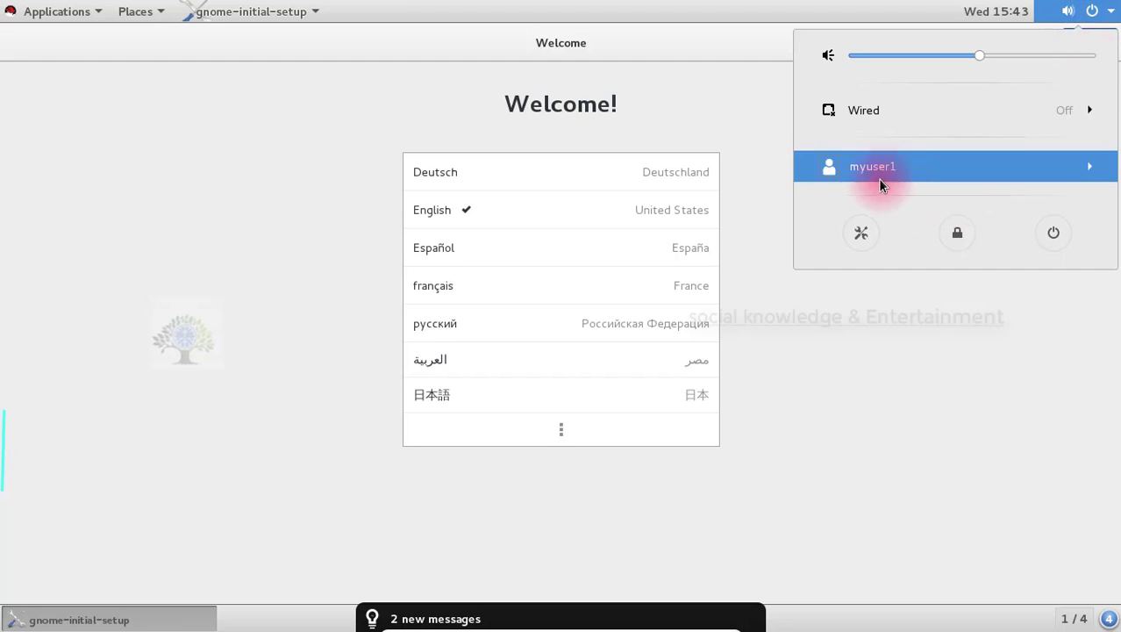
left_click(299, 186)
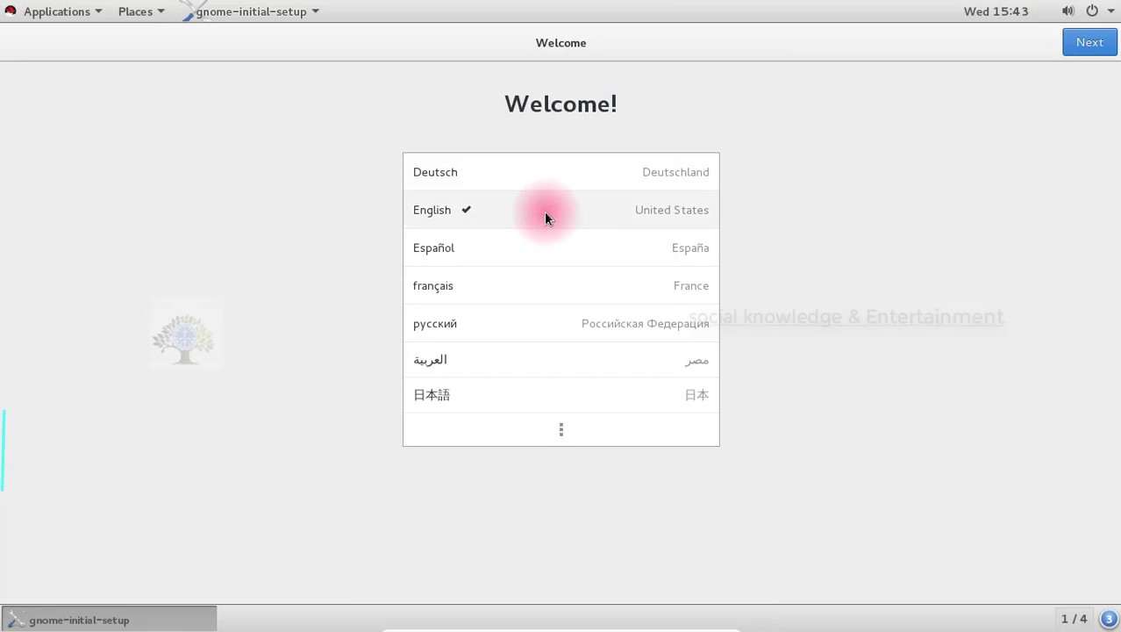
left_click(1084, 42)
left_click(1084, 42)
left_click(1086, 44)
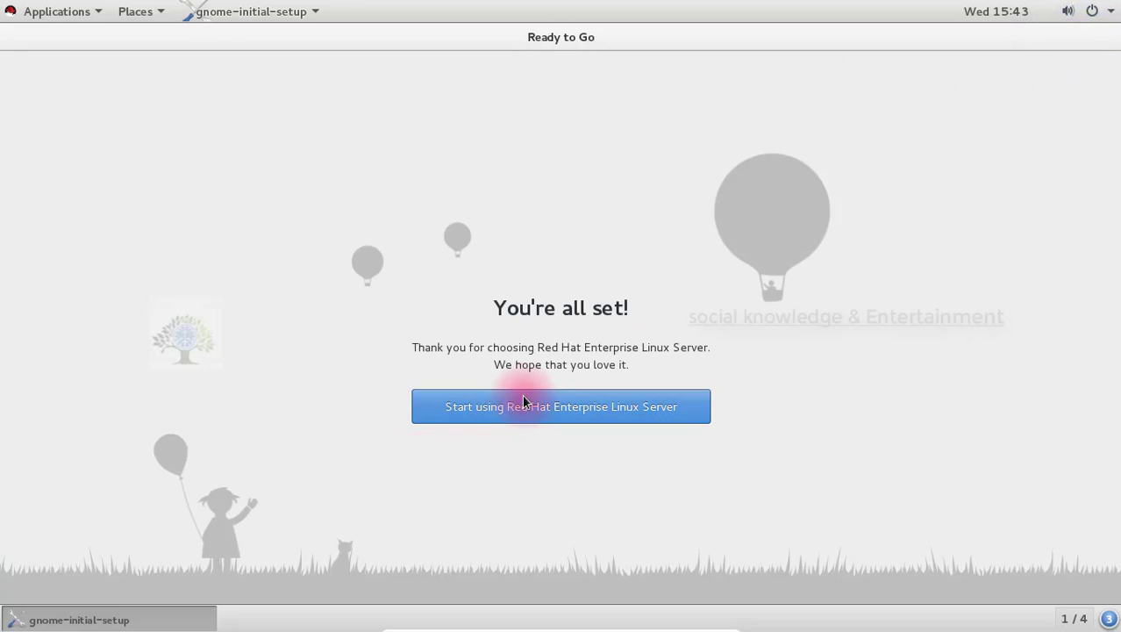
left_click(512, 416)
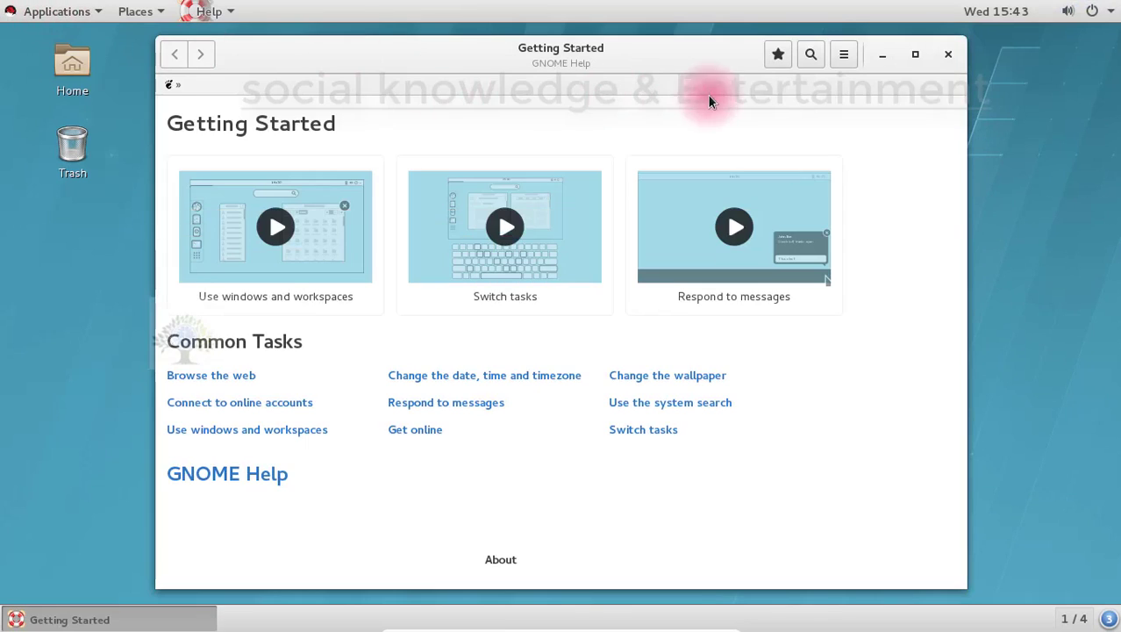
Close the Getting Started help window and briefly view the list of places for the myuser1 account
left_click(947, 54)
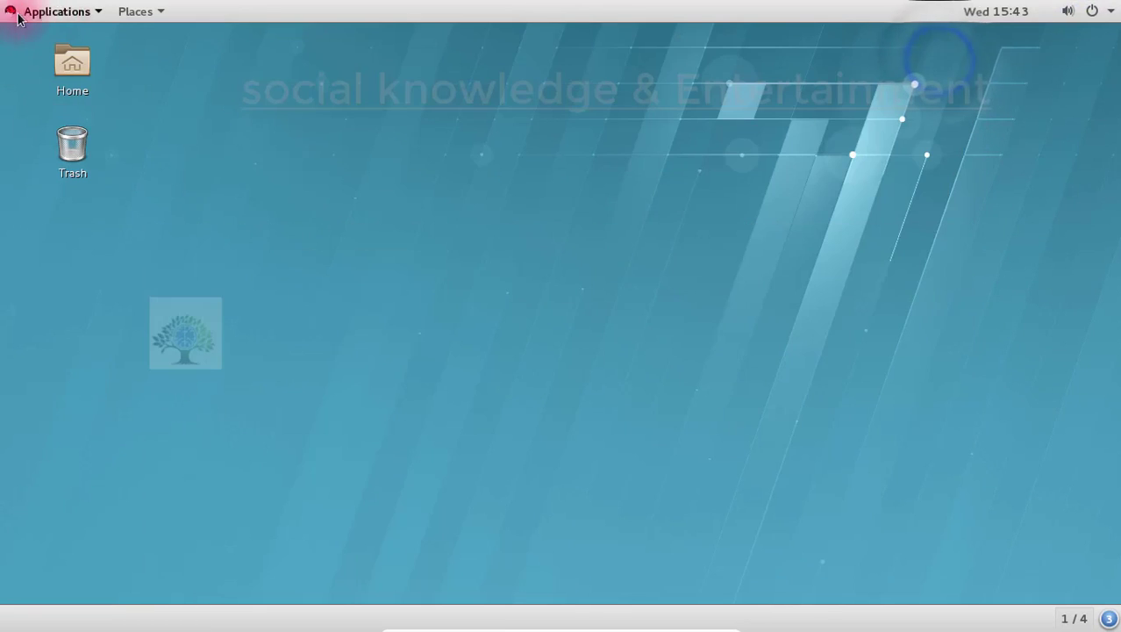
left_click(136, 11)
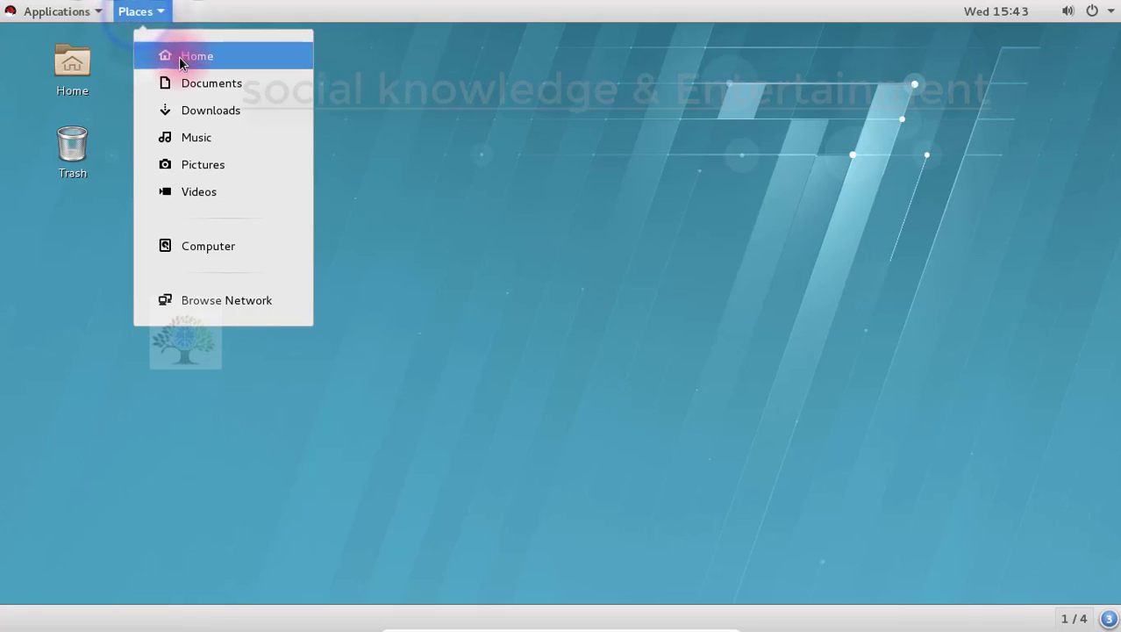
left_click(456, 172)
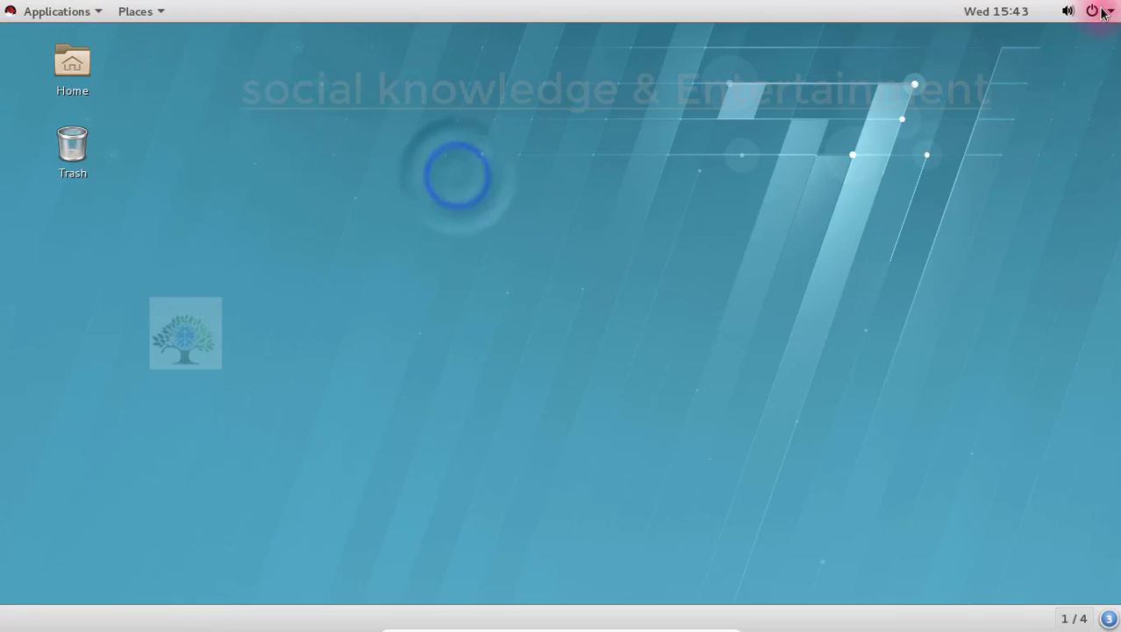
Open a terminal from the desktop, highlight the user name and host name in its prompt, and close it
right_click(409, 96)
left_click(416, 138)
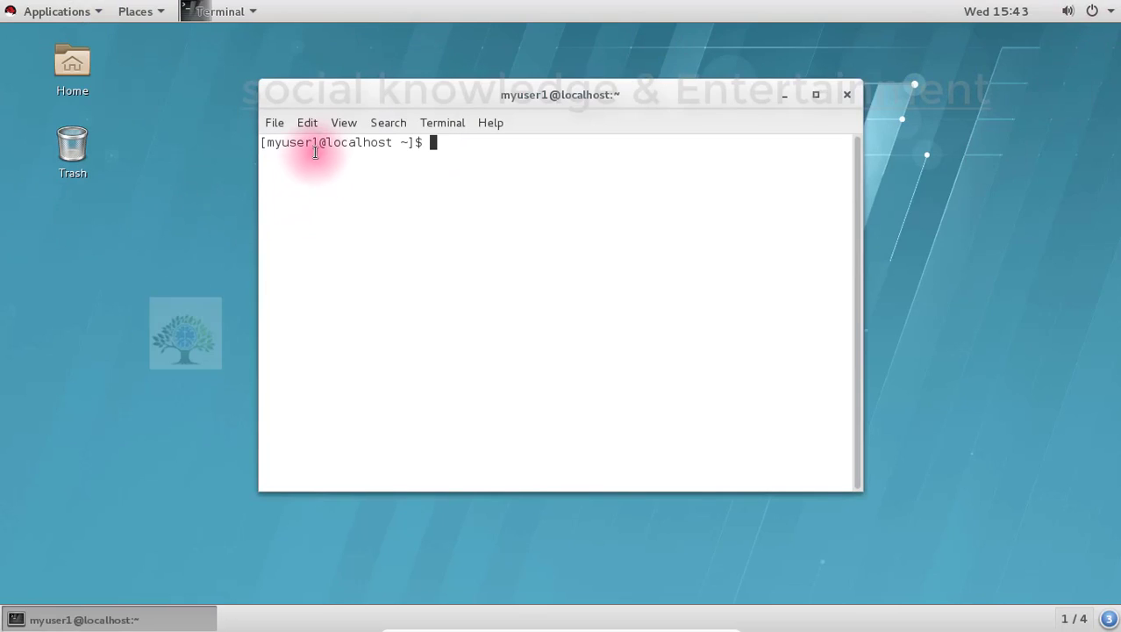
double_click(322, 147)
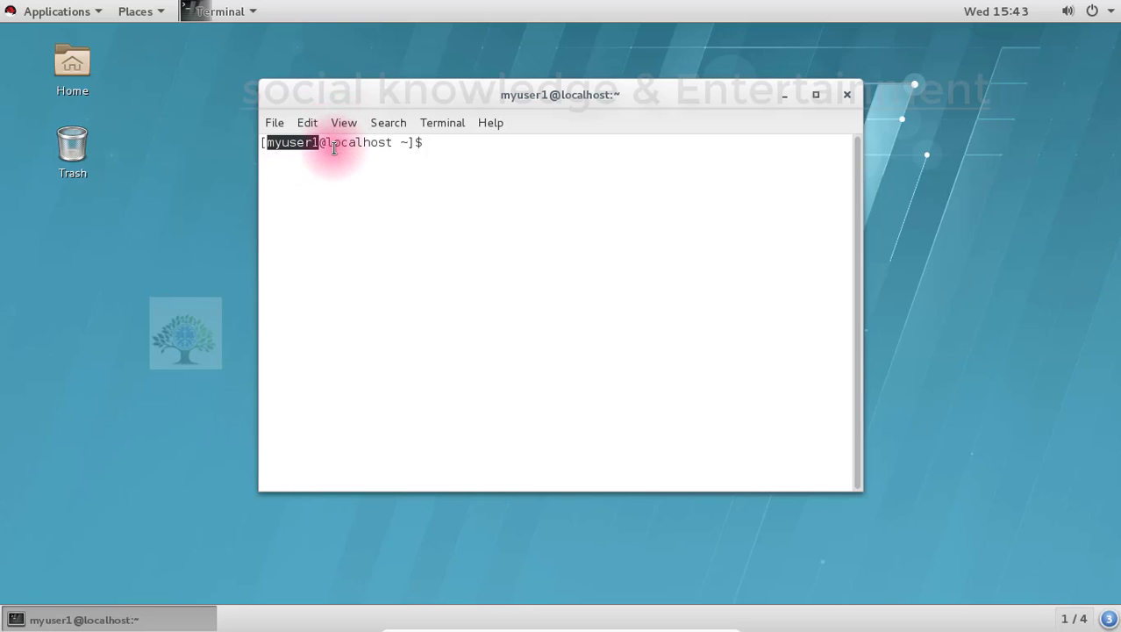
left_click_drag(327, 143, 392, 147)
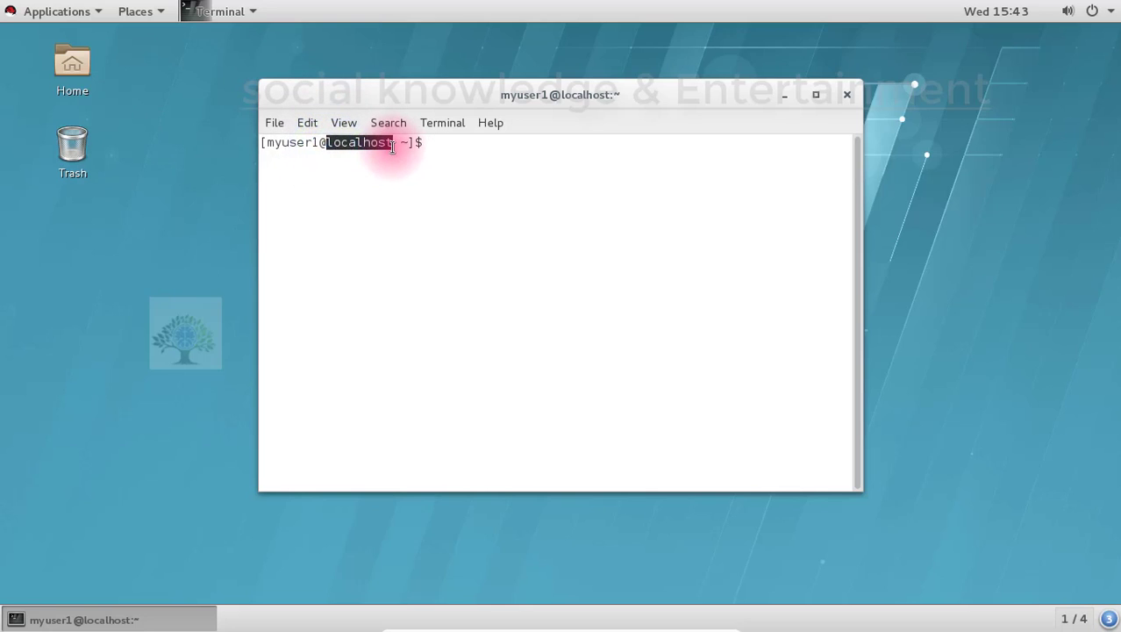
left_click(844, 95)
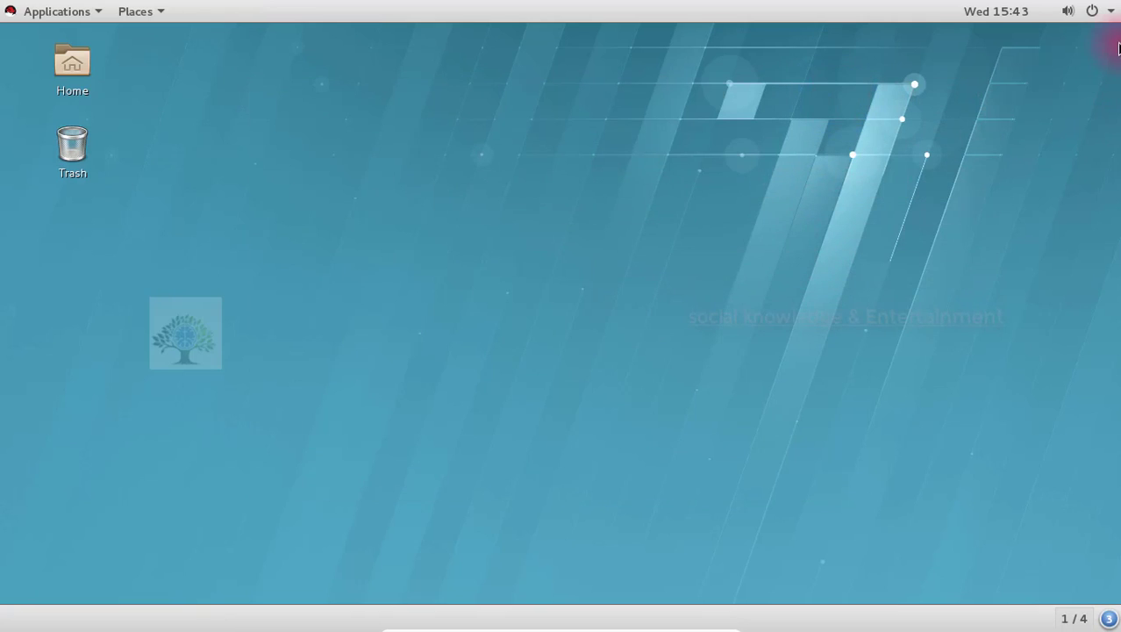
Log out of the myuser1 account and return to the root desktop
left_click(1109, 13)
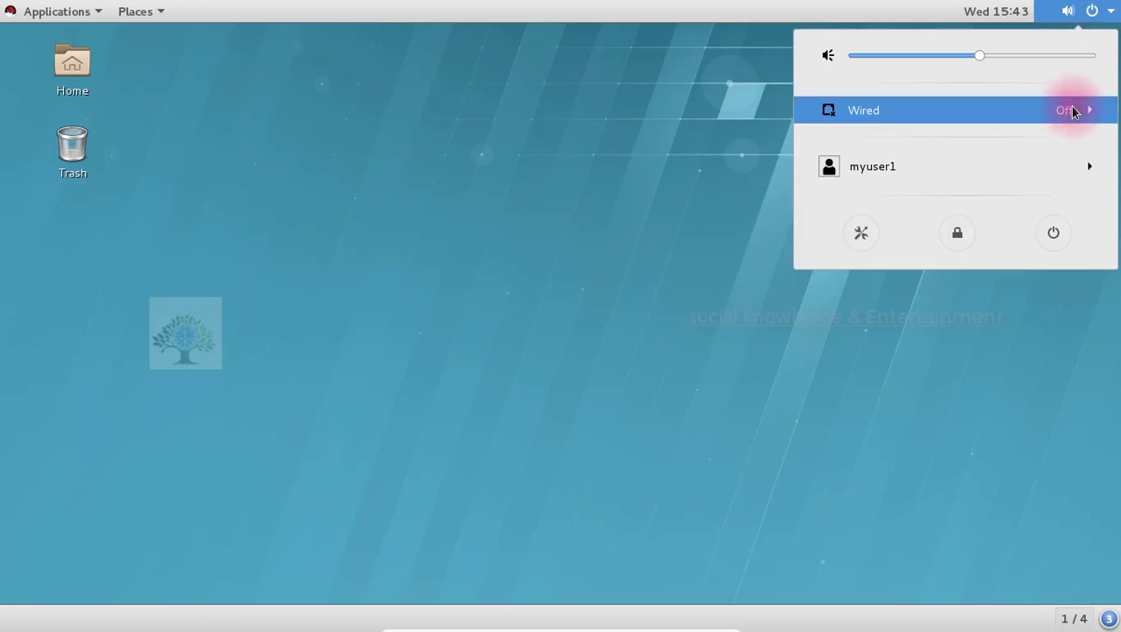
left_click(1101, 171)
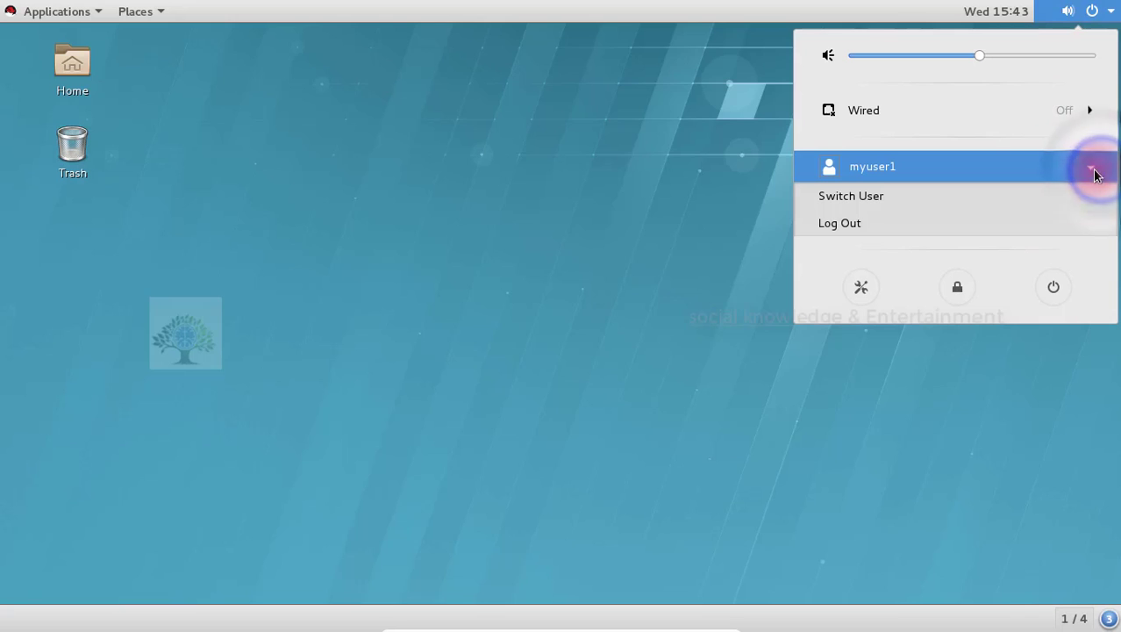
left_click(971, 289)
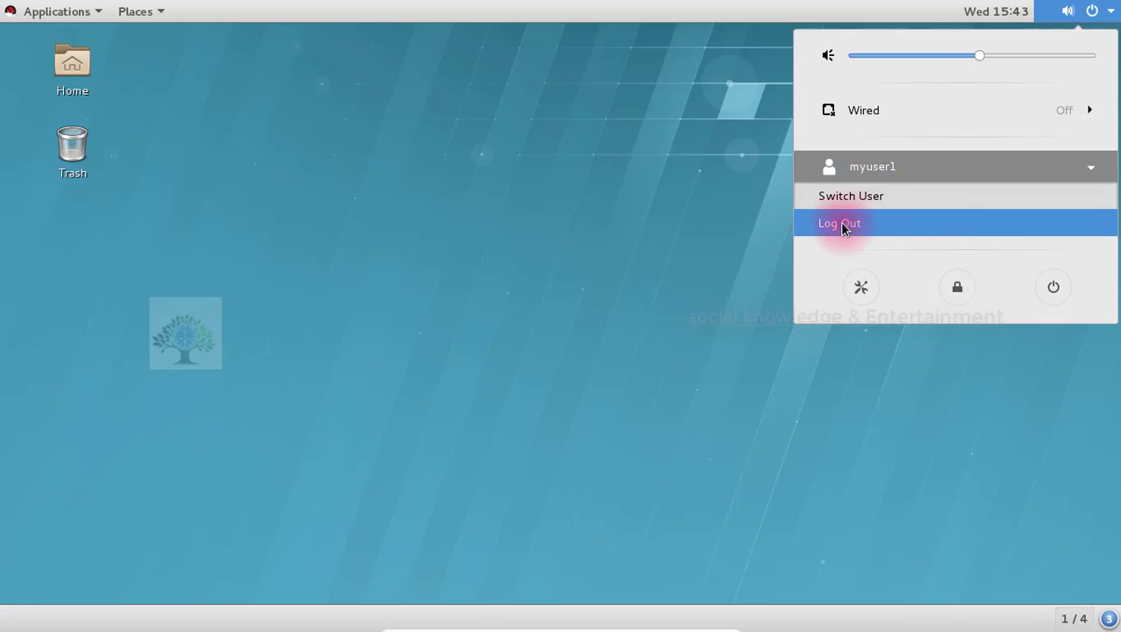
left_click(887, 226)
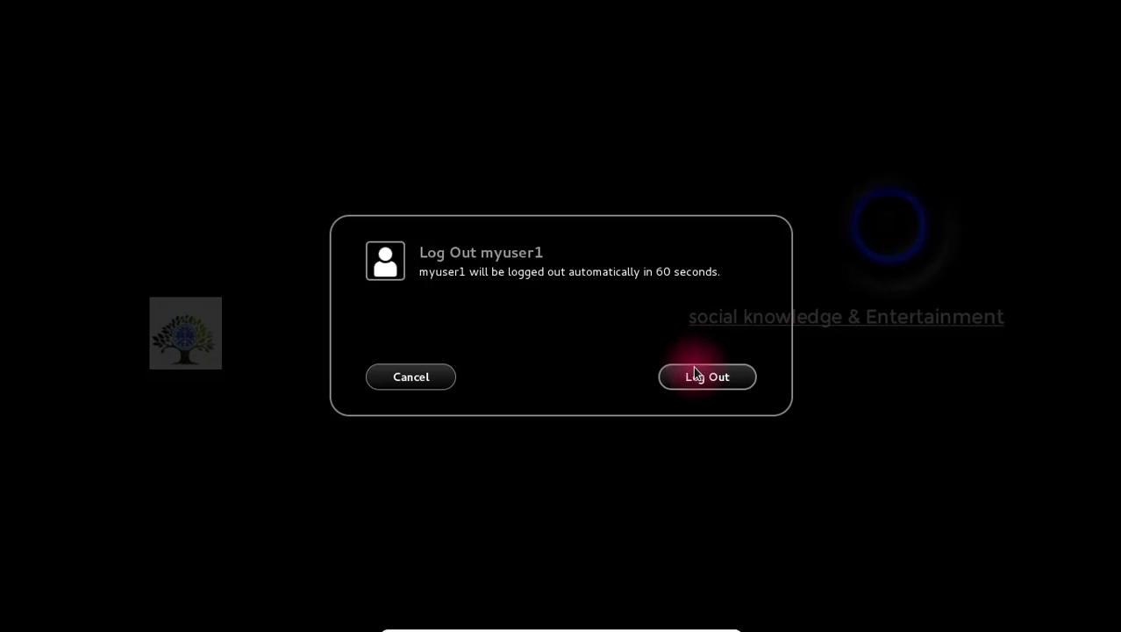
left_click(693, 376)
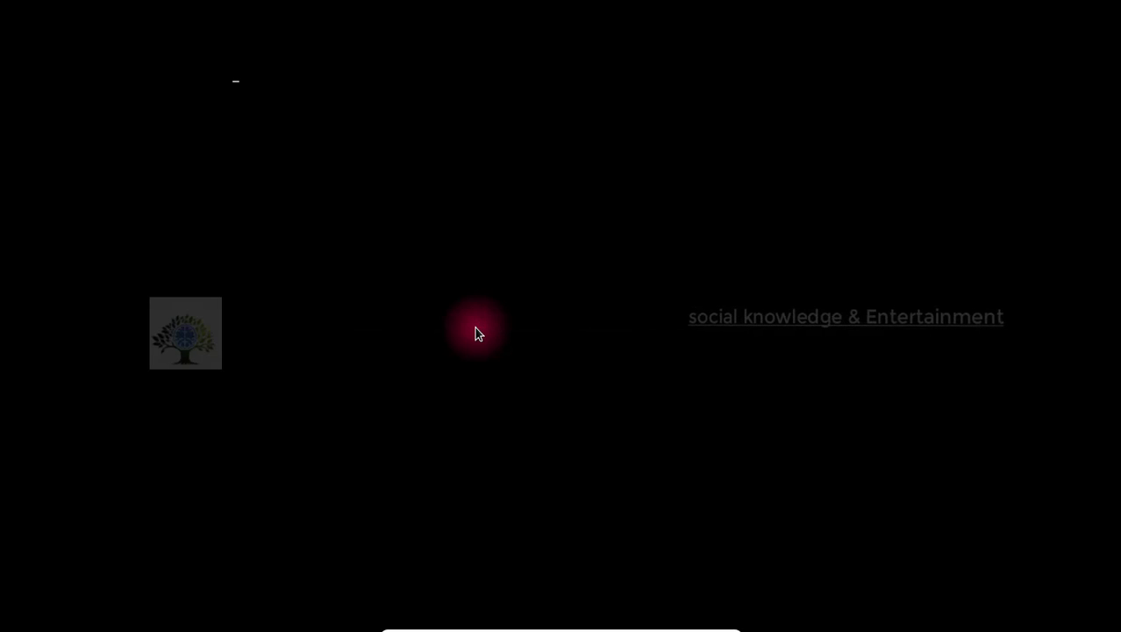
left_click(496, 339)
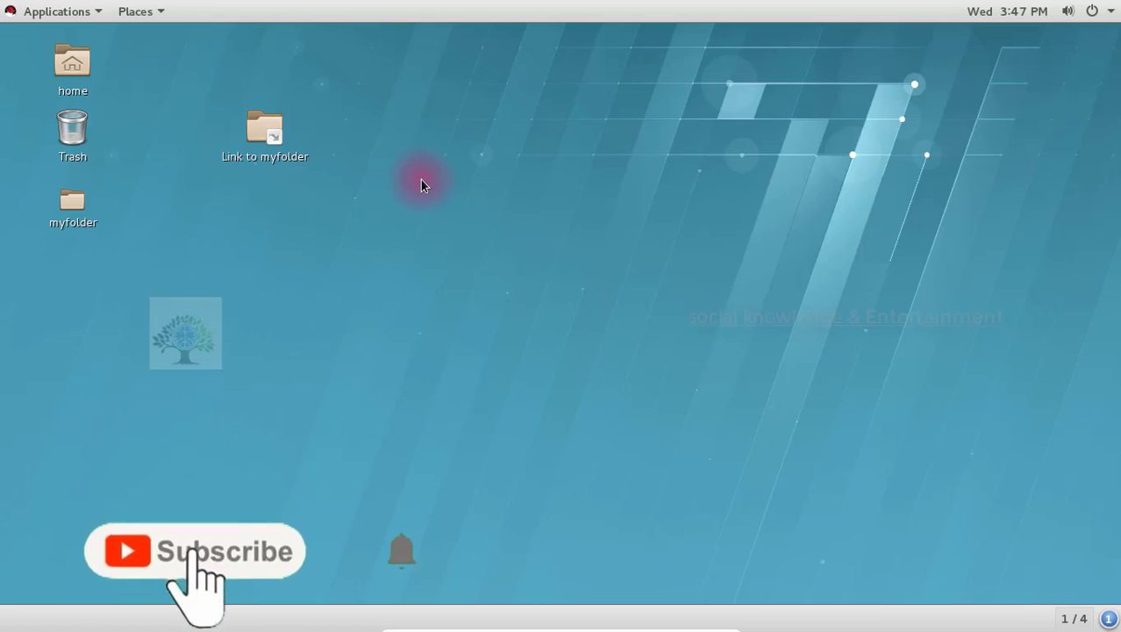
Open the All Settings window from the root account, review its categories, and close it
left_click(1110, 9)
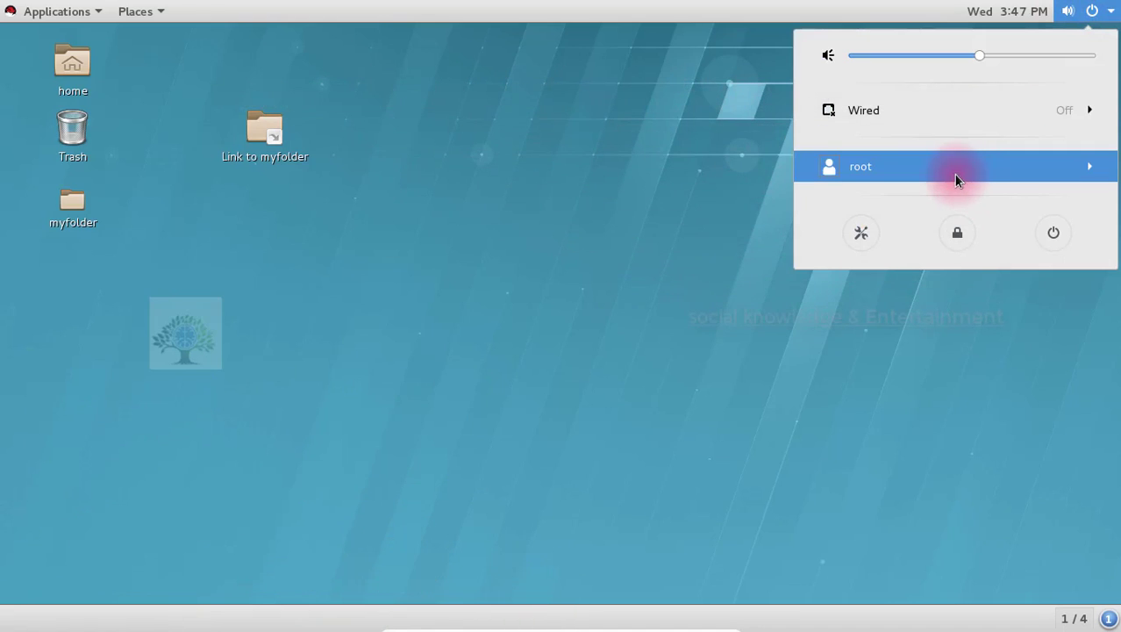
left_click(863, 235)
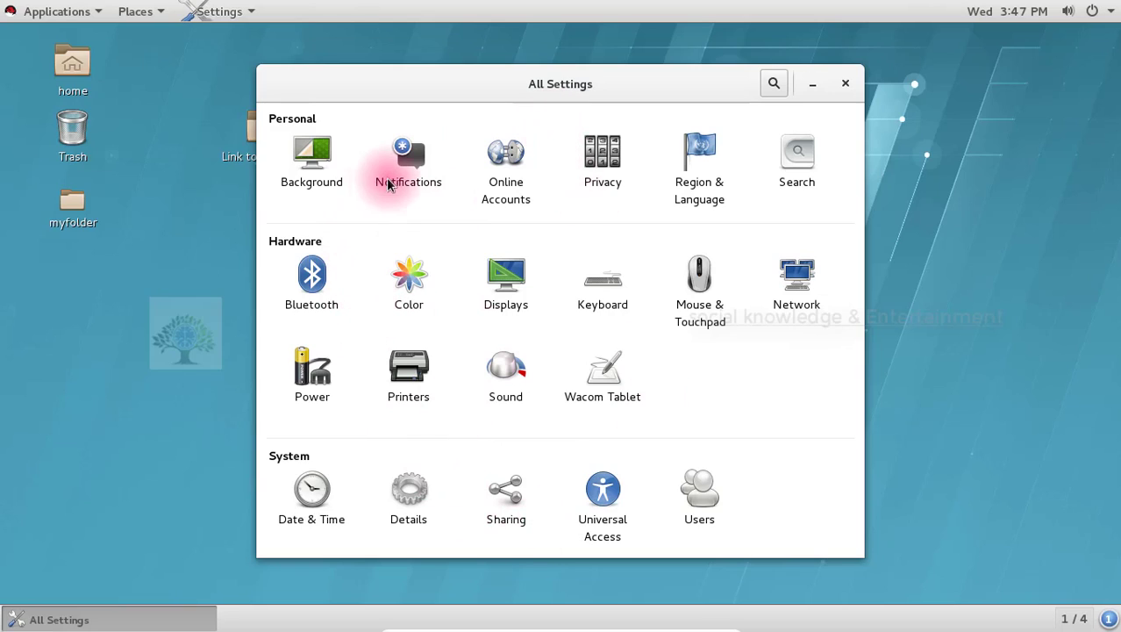
left_click(839, 84)
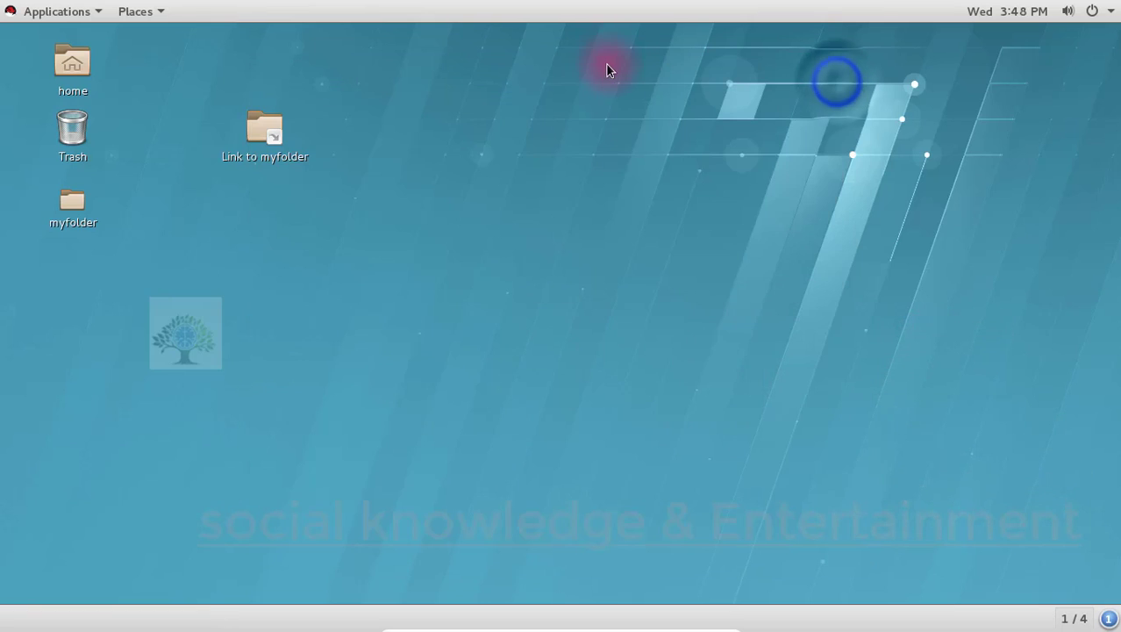
Show the Power Off dialog with its restart option, cancel it, and briefly view the system menu again
left_click(1109, 10)
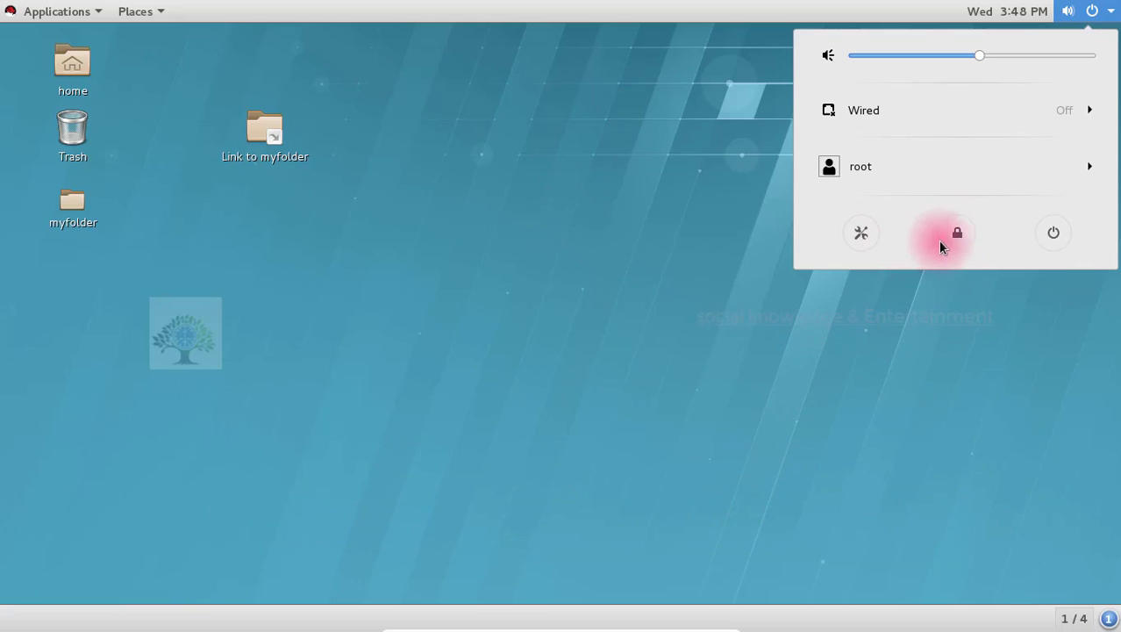
left_click(1055, 244)
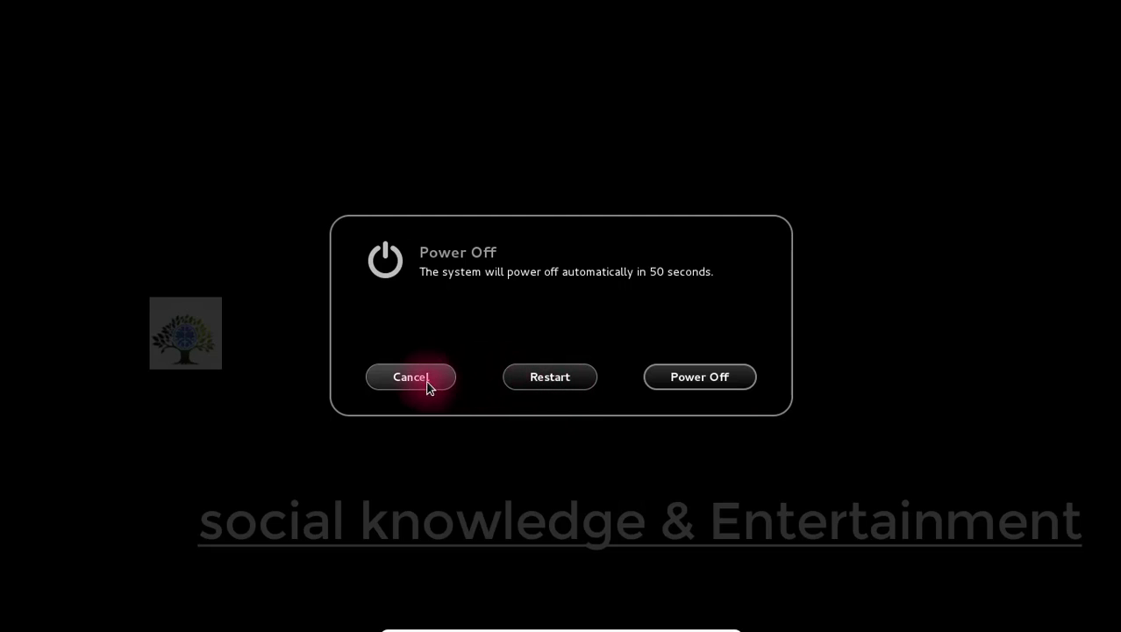
left_click(400, 383)
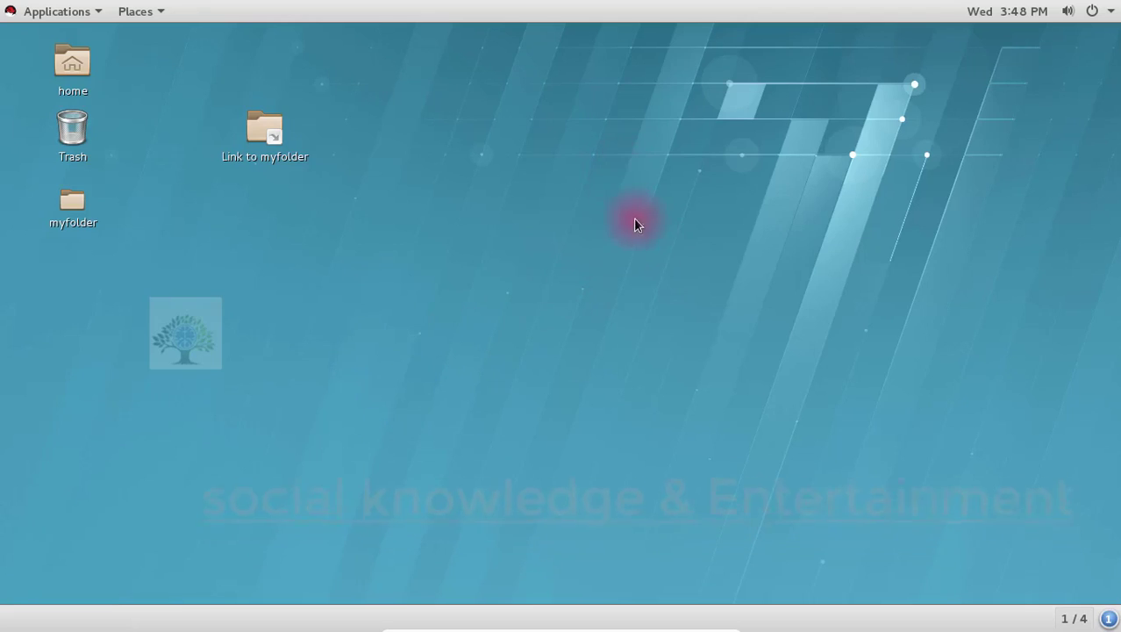
left_click(1112, 7)
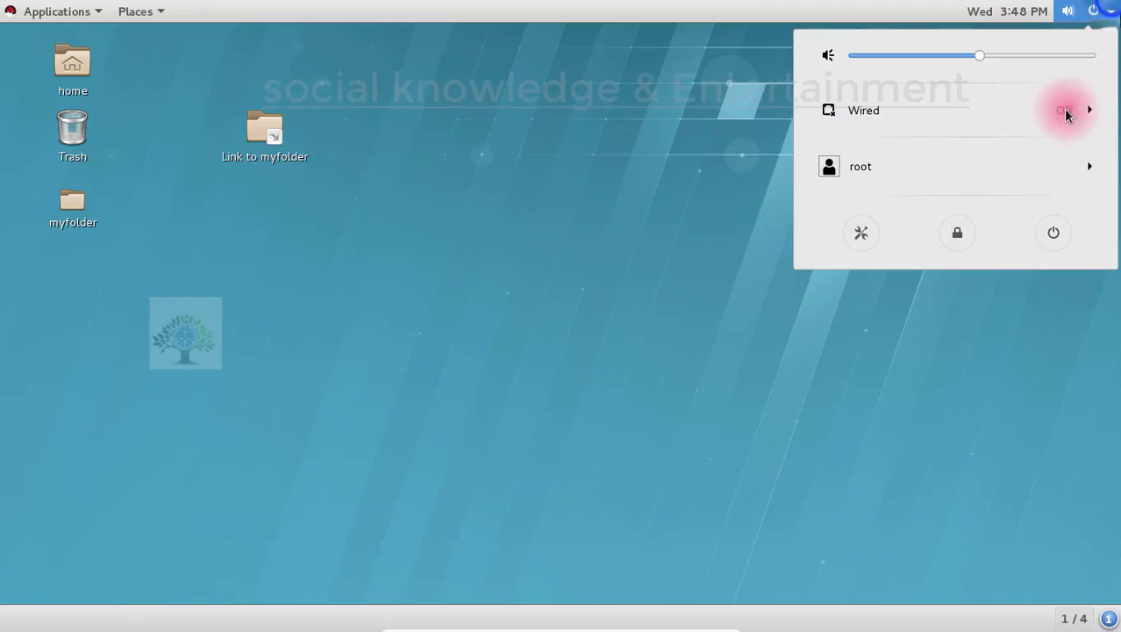
left_click(614, 59)
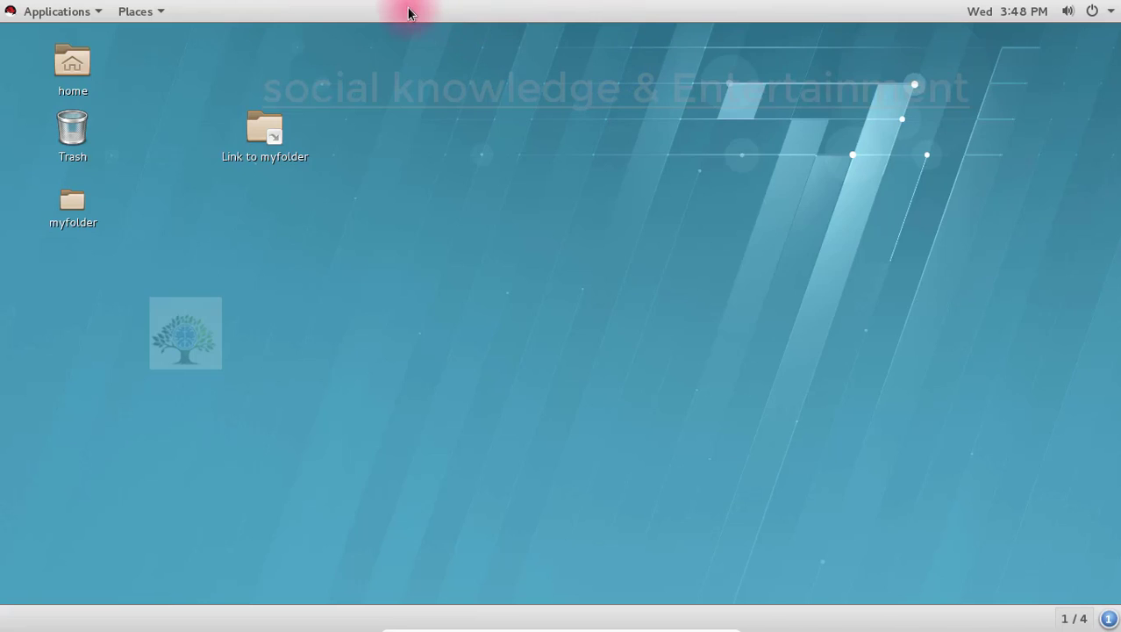
Show the application categories and places, then open the Computer location and minimize its window
left_click(93, 11)
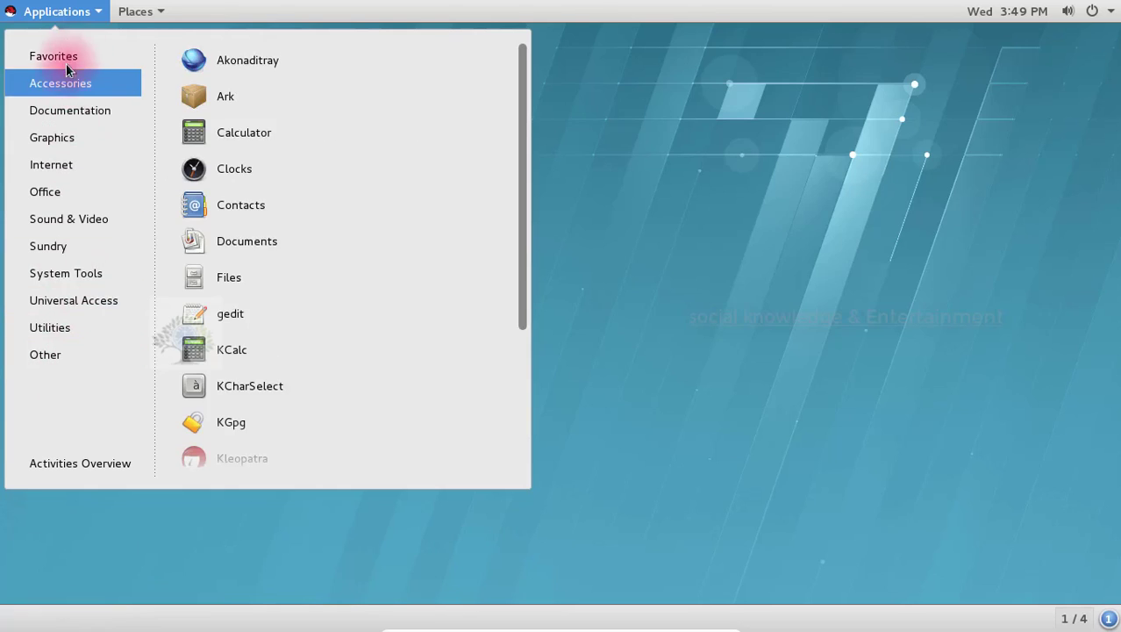
mouse_move(123, 11)
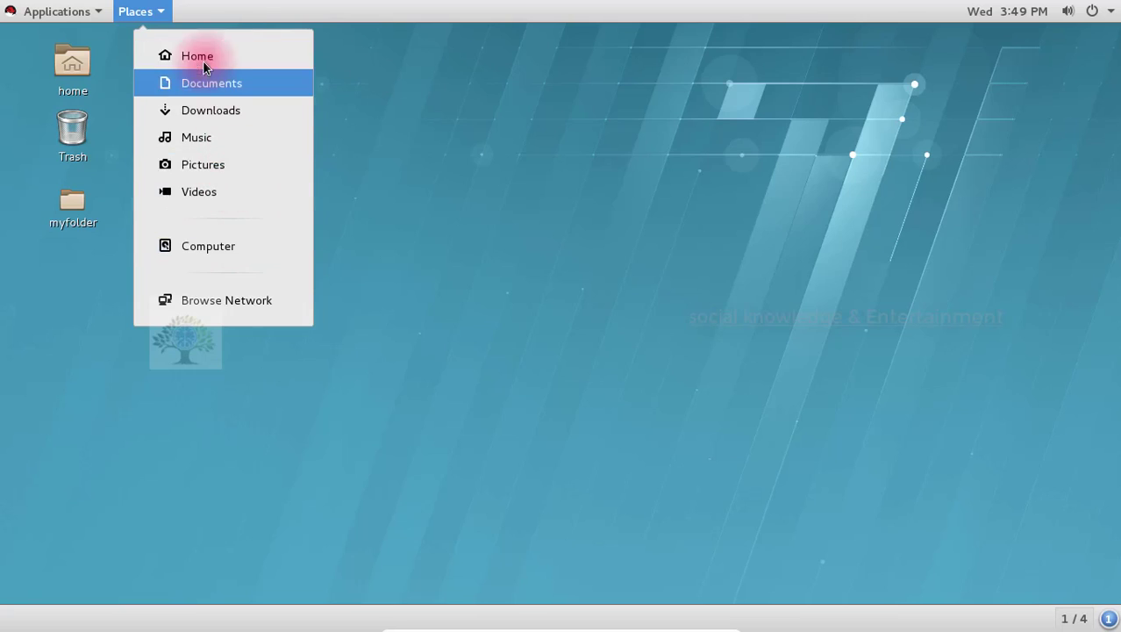
left_click(216, 249)
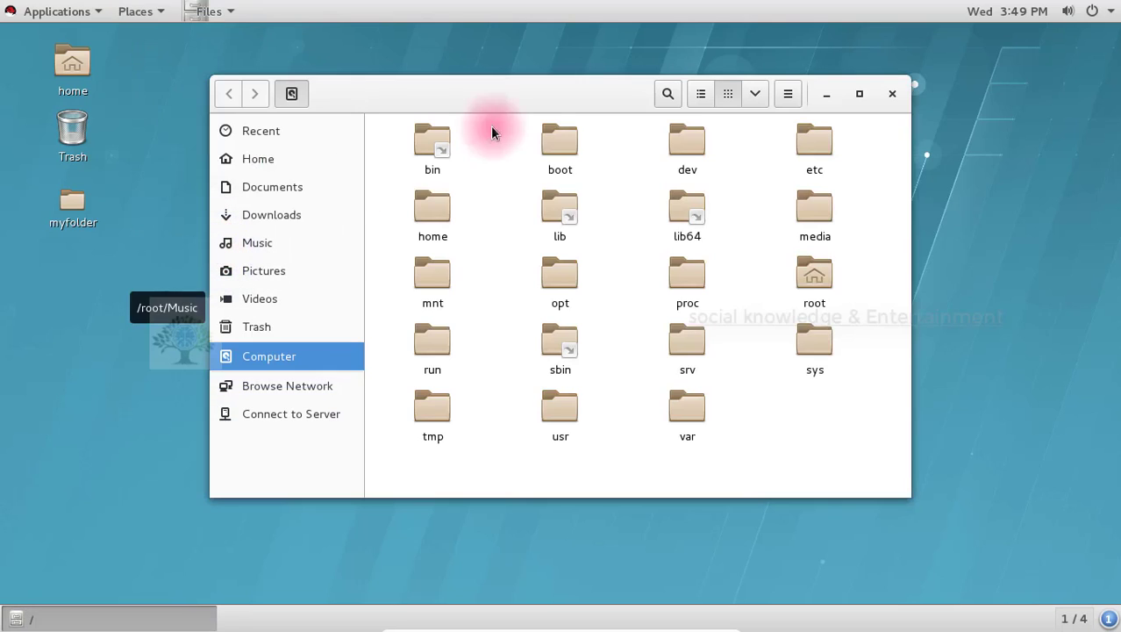
left_click(829, 93)
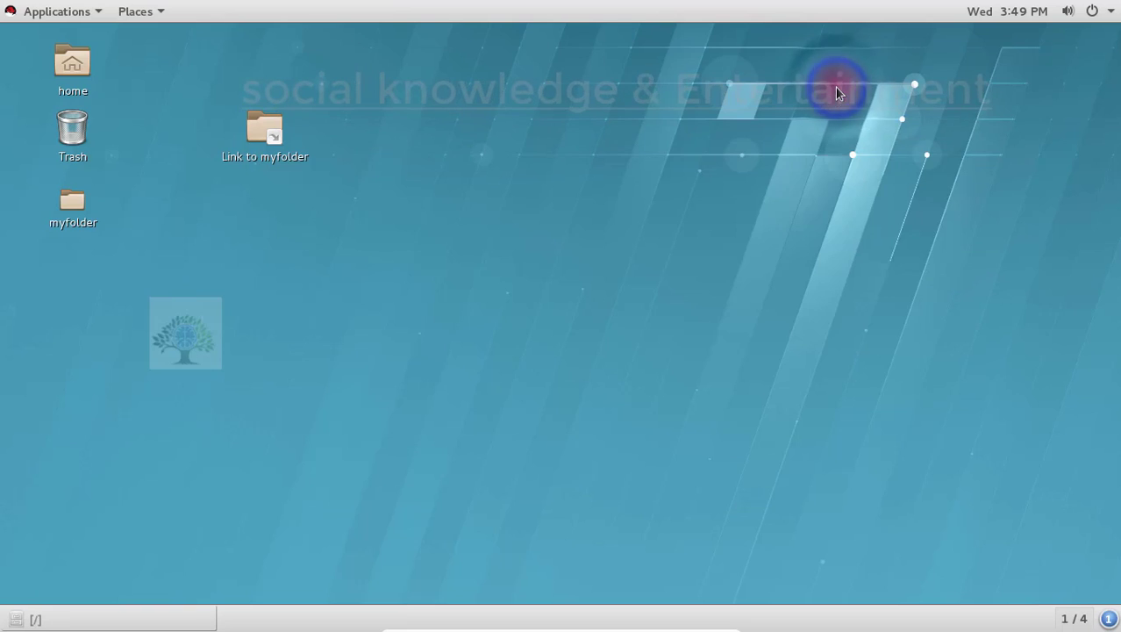
Bring up the Computer location again and switch its window to maximized and back to normal size
left_click(138, 10)
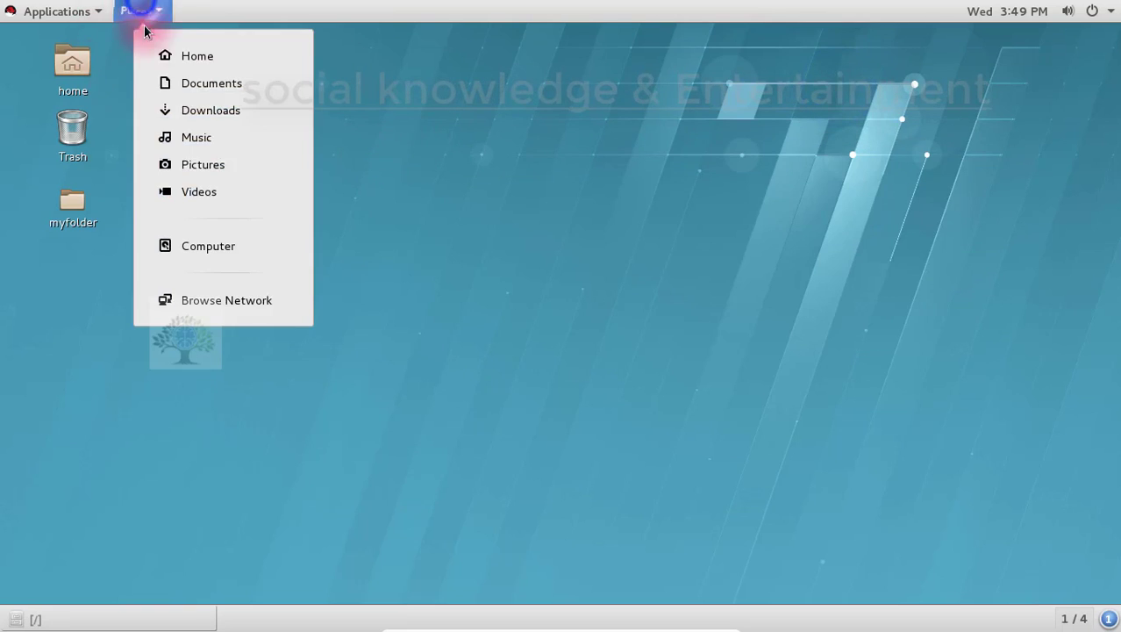
left_click(196, 242)
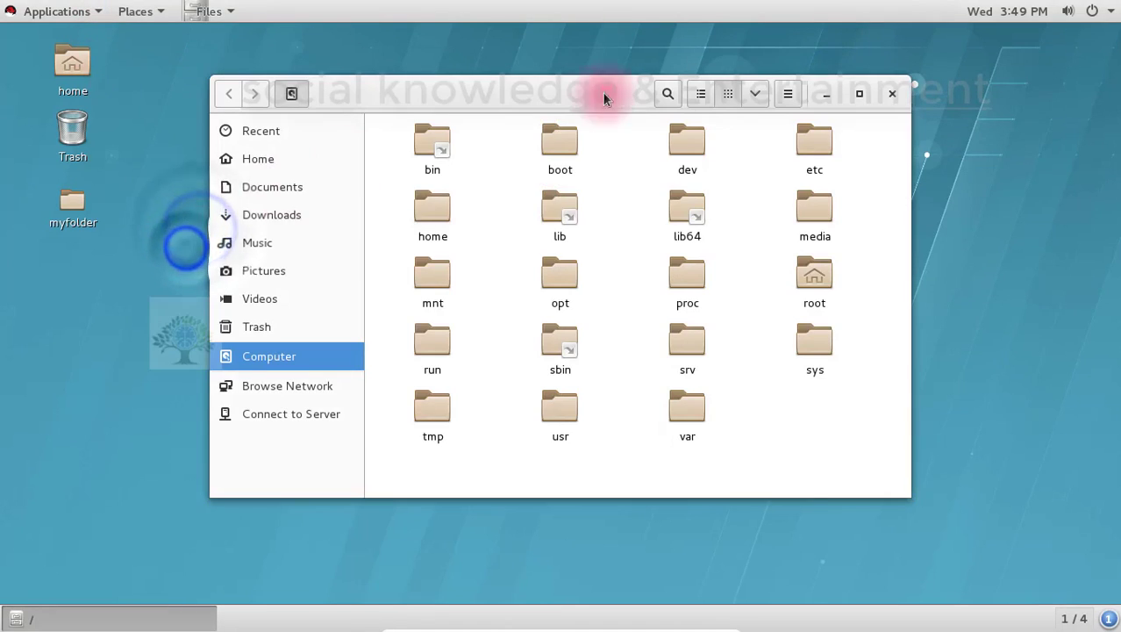
left_click(856, 93)
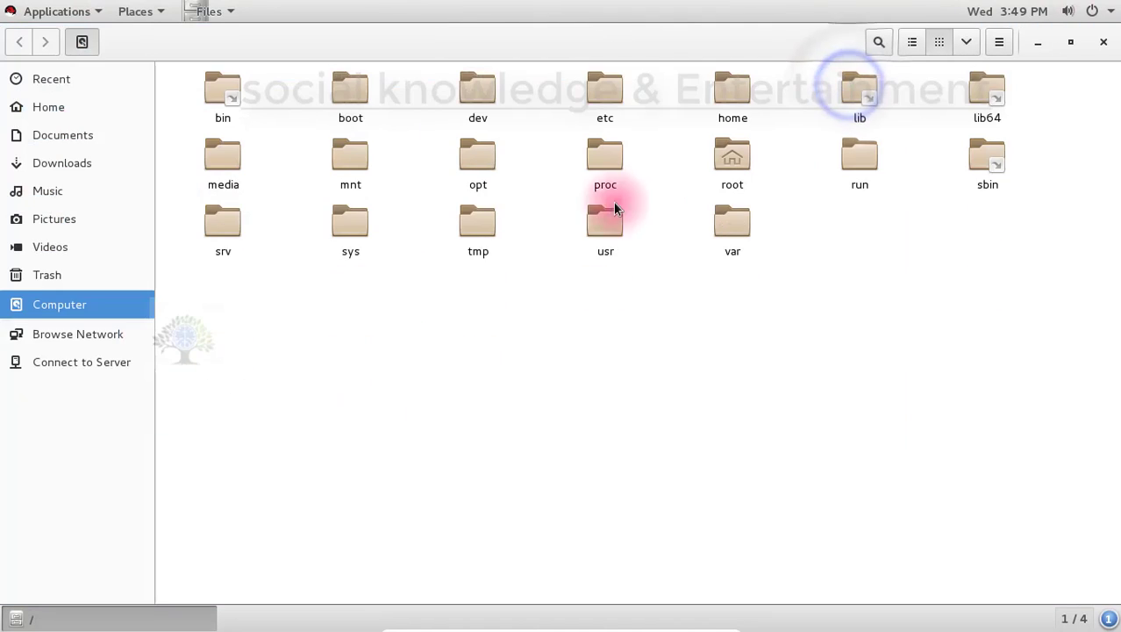
left_click(1072, 41)
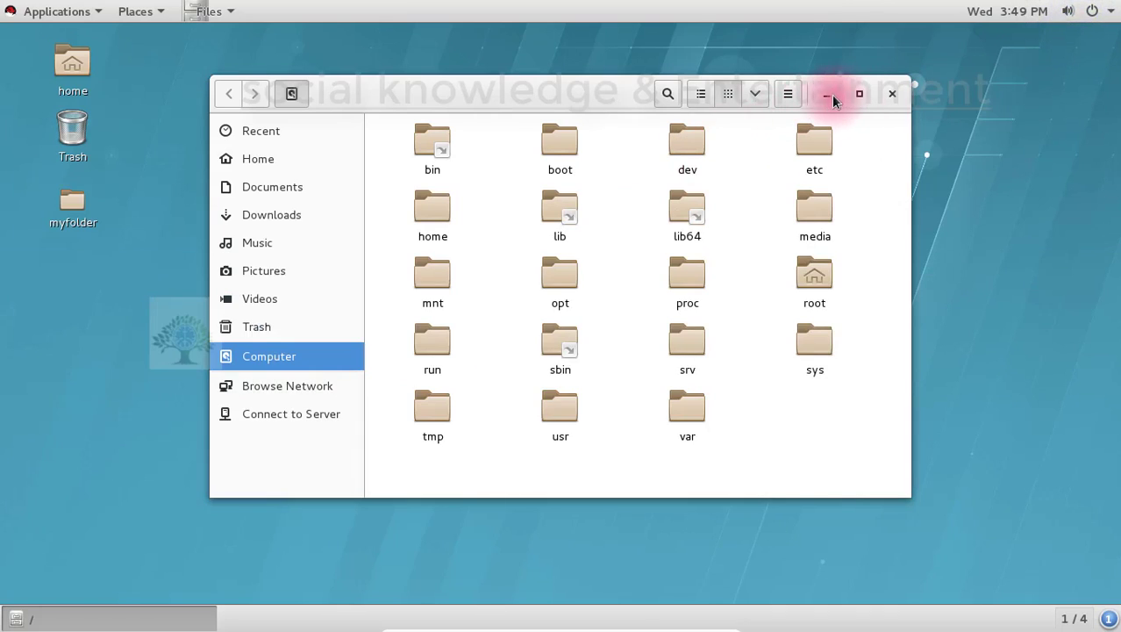
Minimize the Computer window, bring it back from the taskbar, and maximize it
left_click(825, 95)
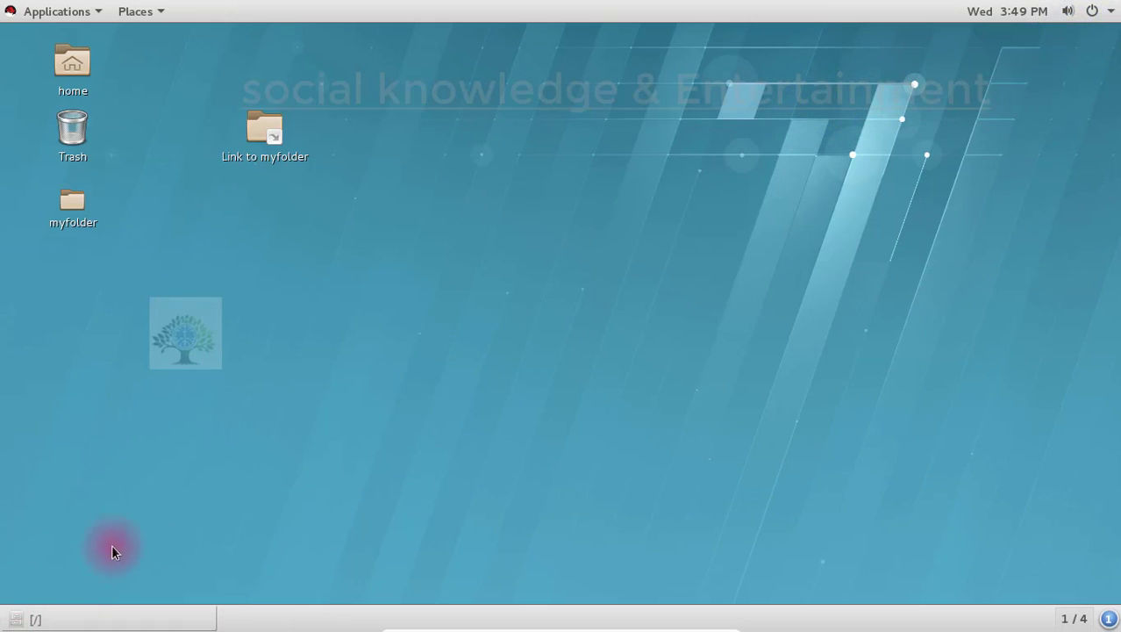
left_click(75, 616)
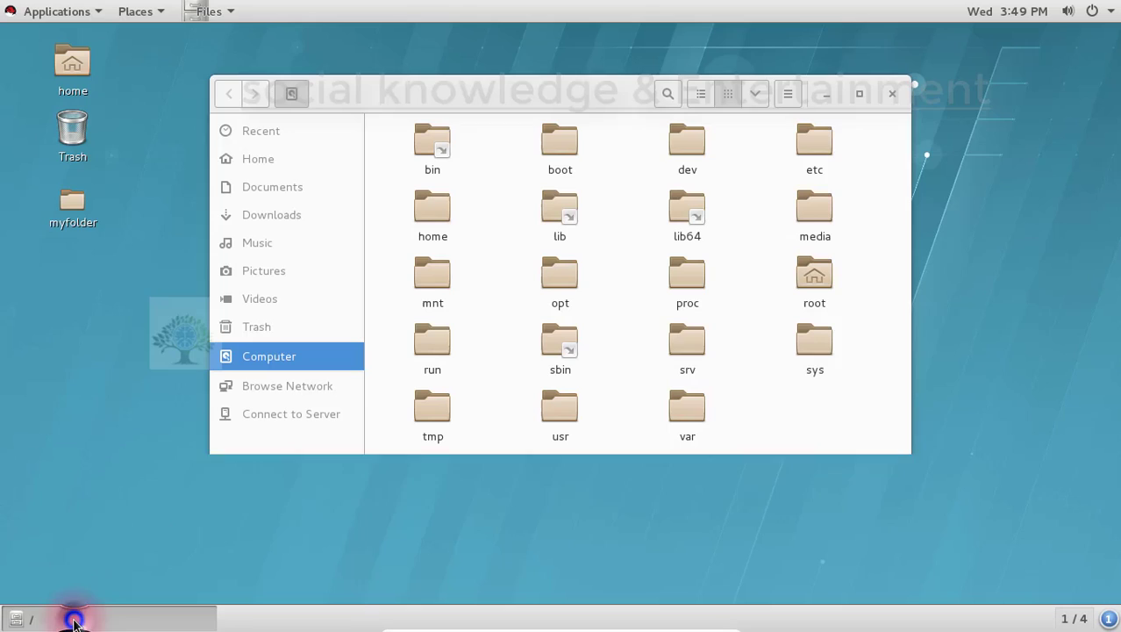
left_click(862, 94)
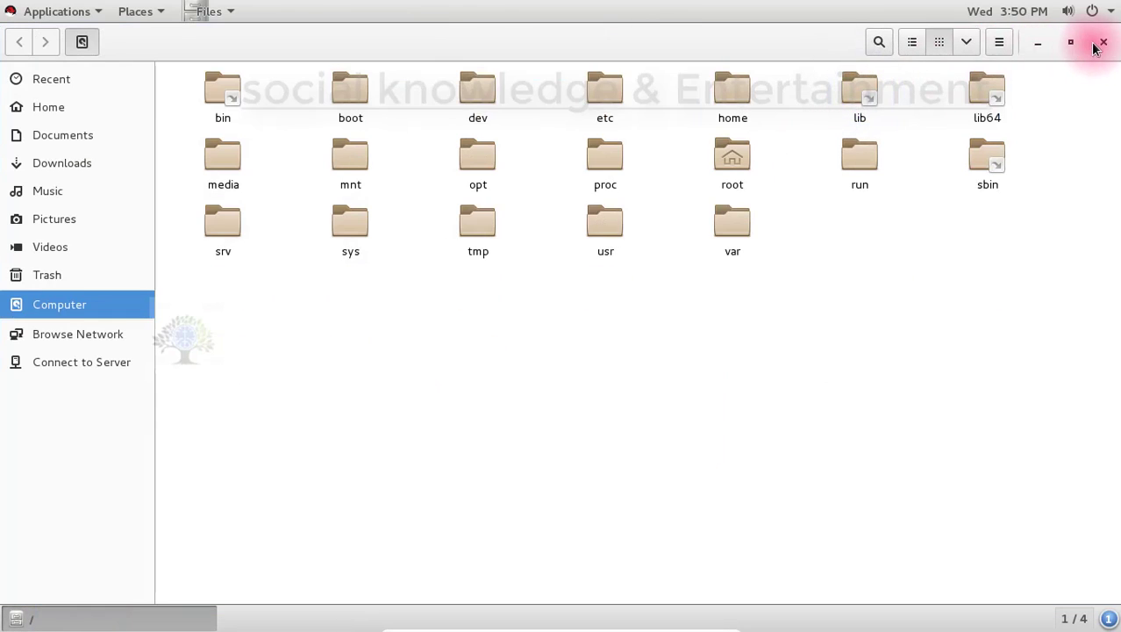
Return the Computer window to normal size and maximize it again by moving it to the screen's upper edge
double_click(812, 43)
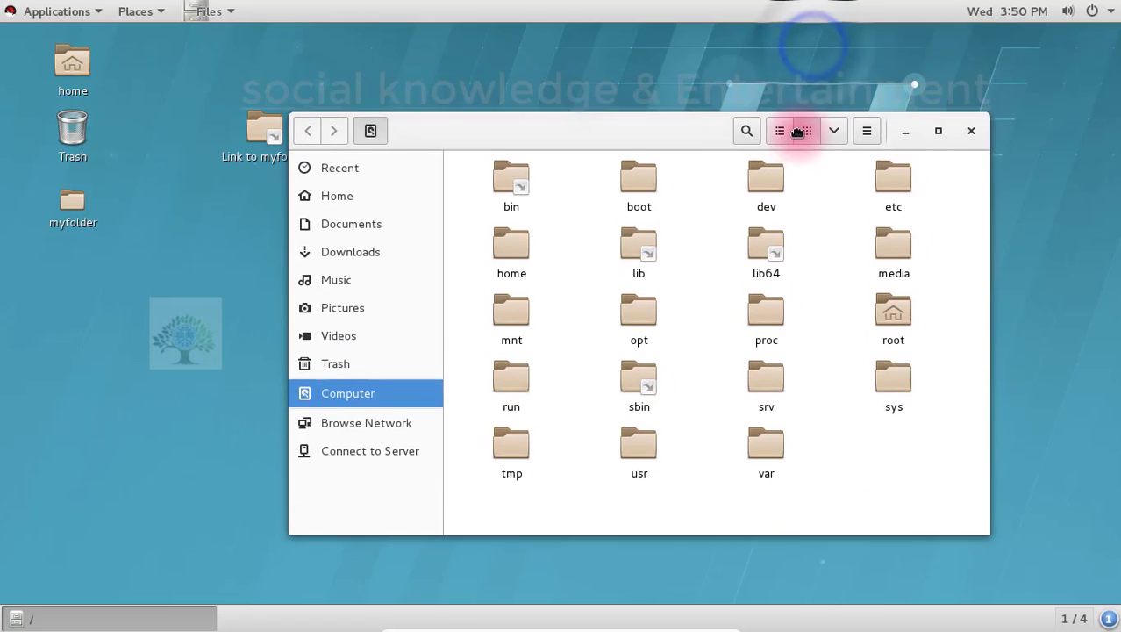
left_click_drag(649, 138, 497, 2)
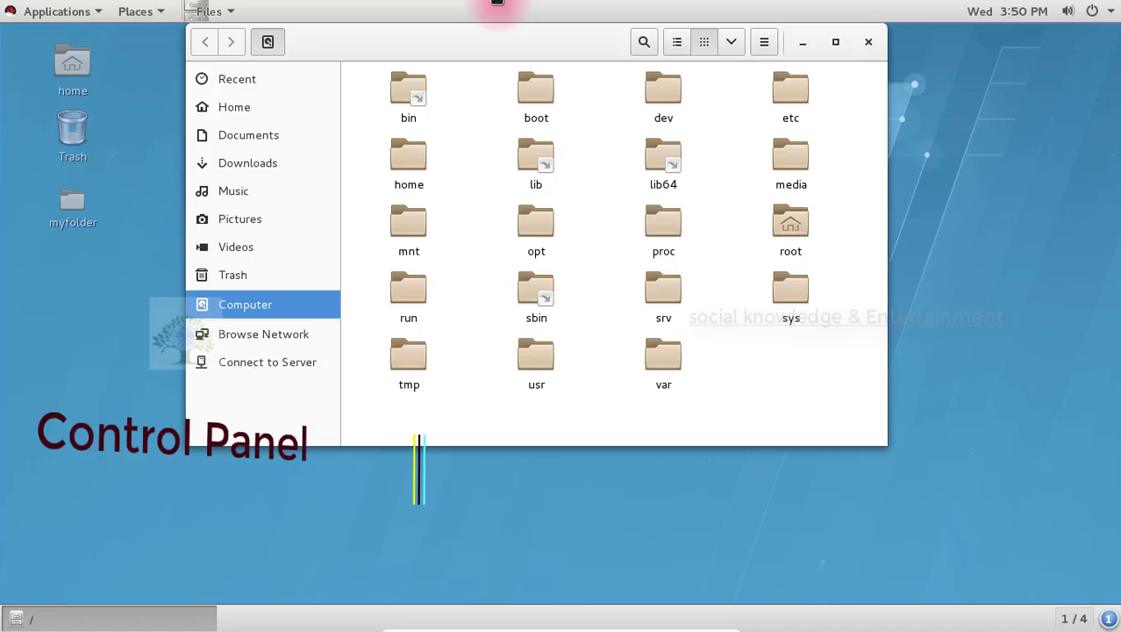
left_click_drag(496, 3, 496, 3)
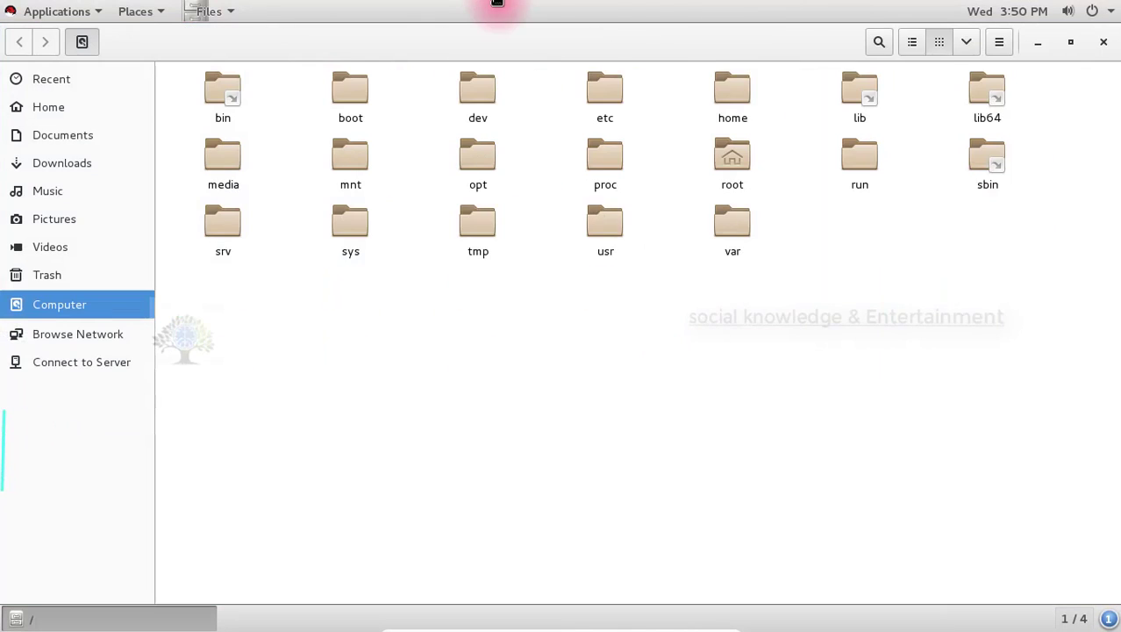
Return the Computer window to normal size, snap it to the left and right screen halves, and maximize it again
left_click(1072, 42)
left_click_drag(400, 44, 3, 247)
left_click_drag(252, 50, 1114, 111)
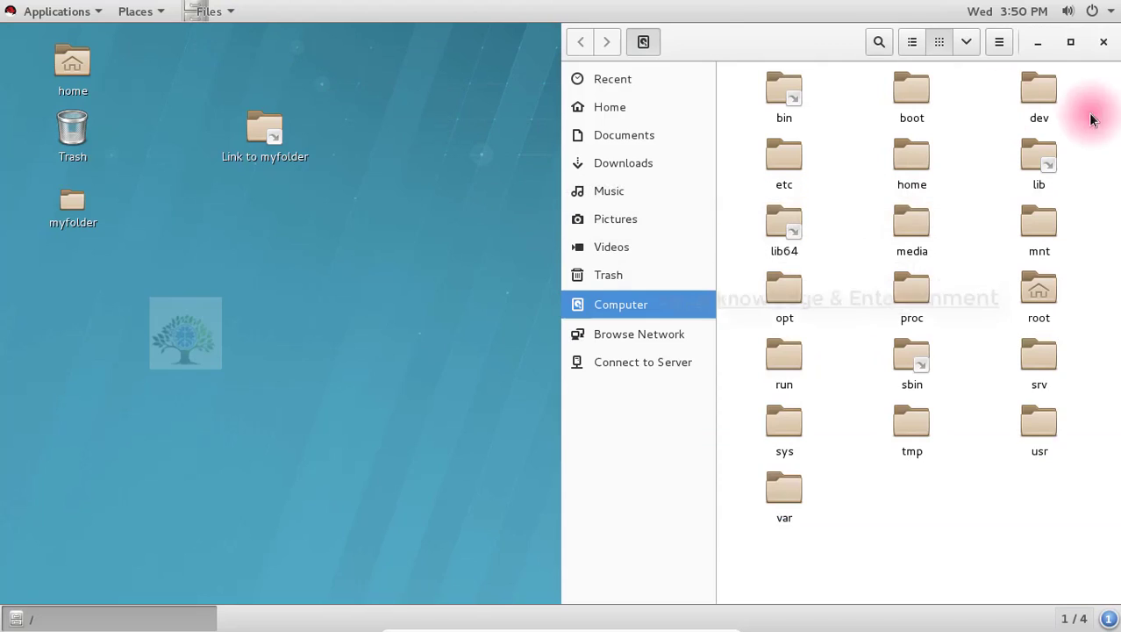
left_click(1067, 42)
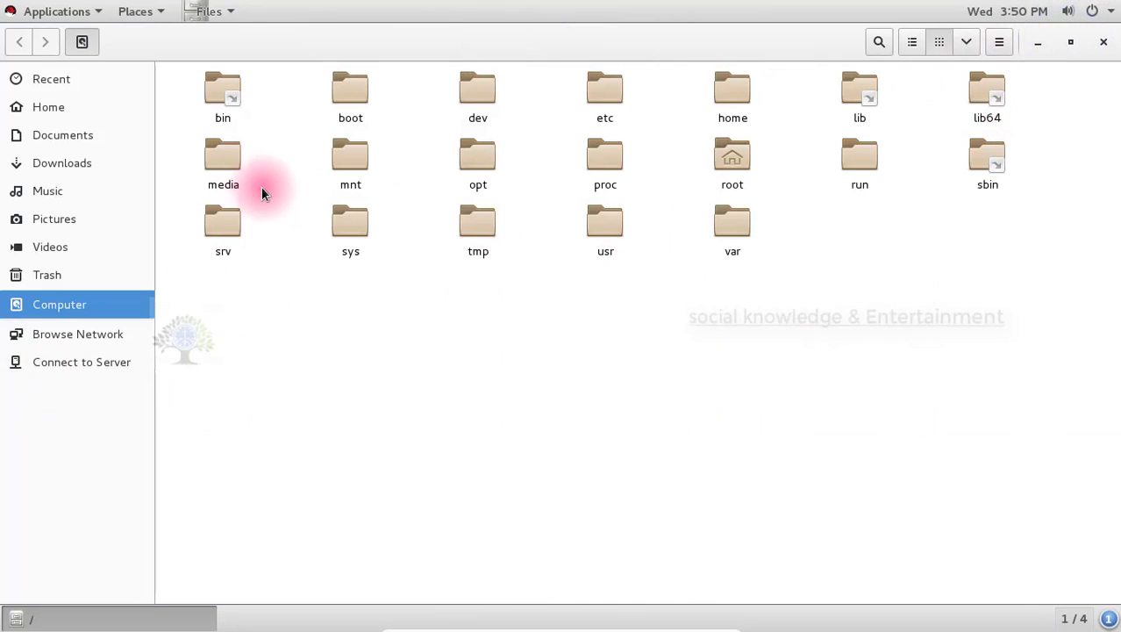
Go through the root directory's folders in the Computer location one by one, from boot to var
left_click(91, 307)
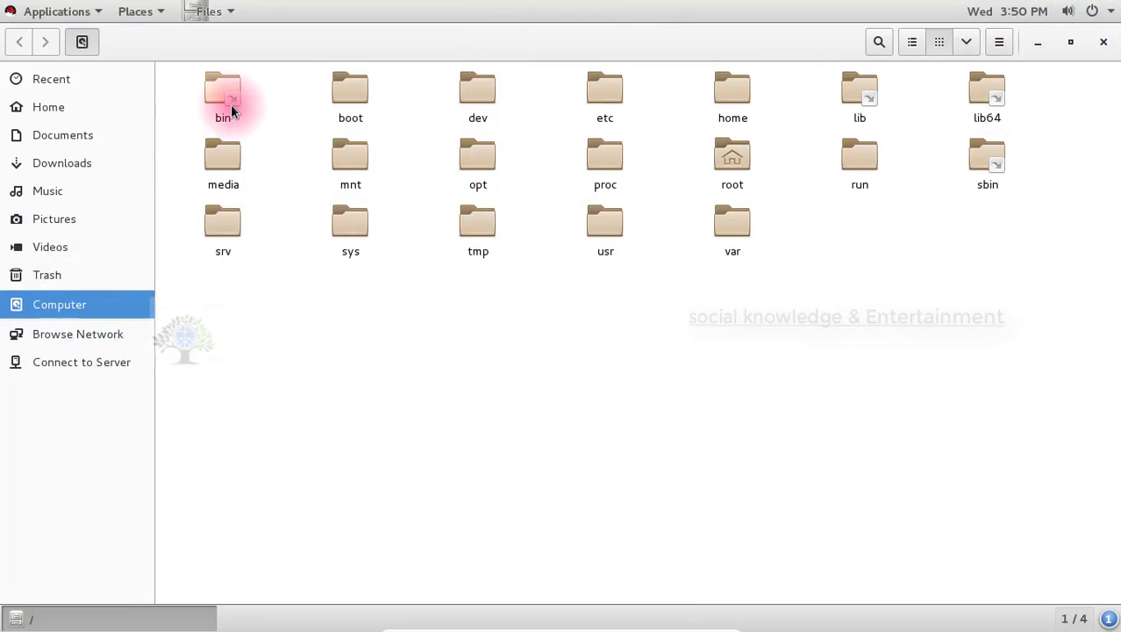
left_click(353, 98)
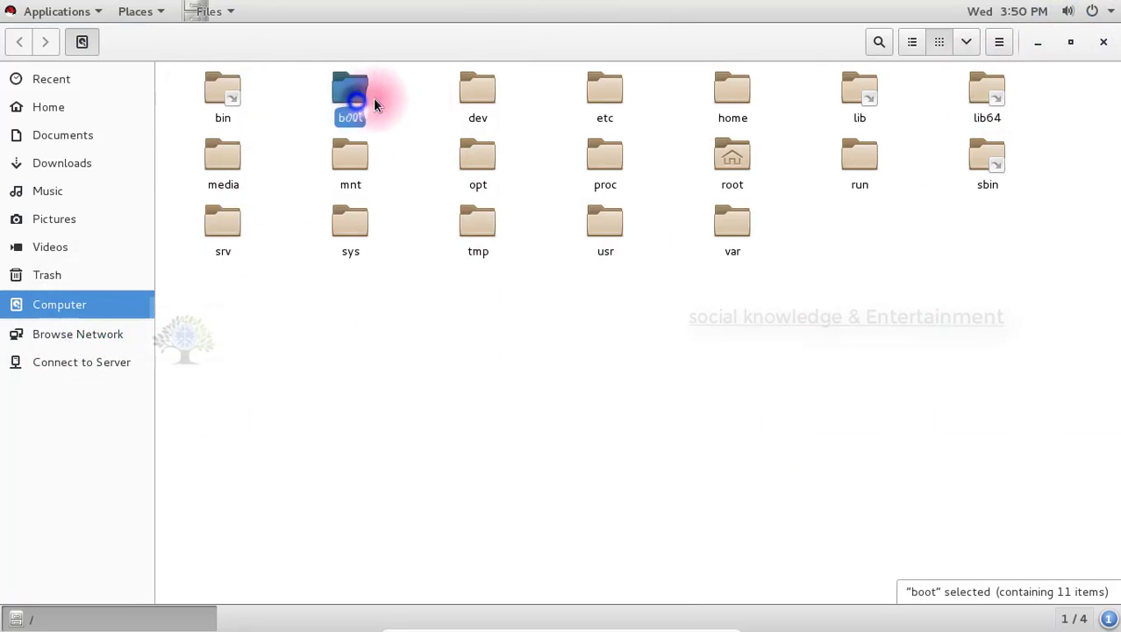
left_click(466, 100)
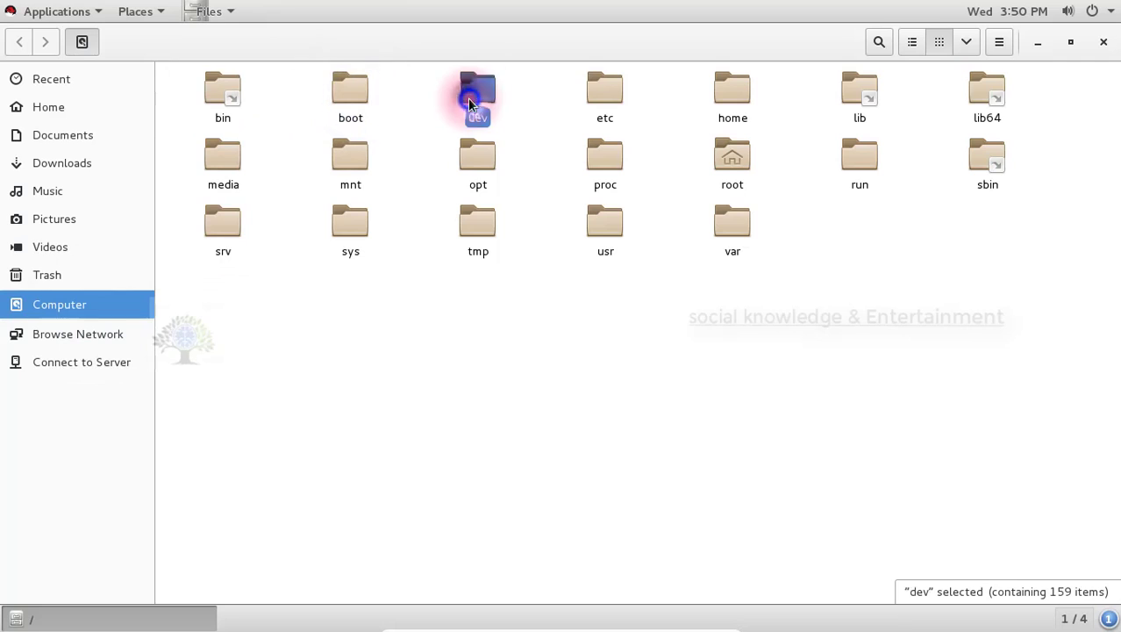
left_click(613, 93)
left_click(726, 99)
left_click(845, 93)
left_click(969, 95)
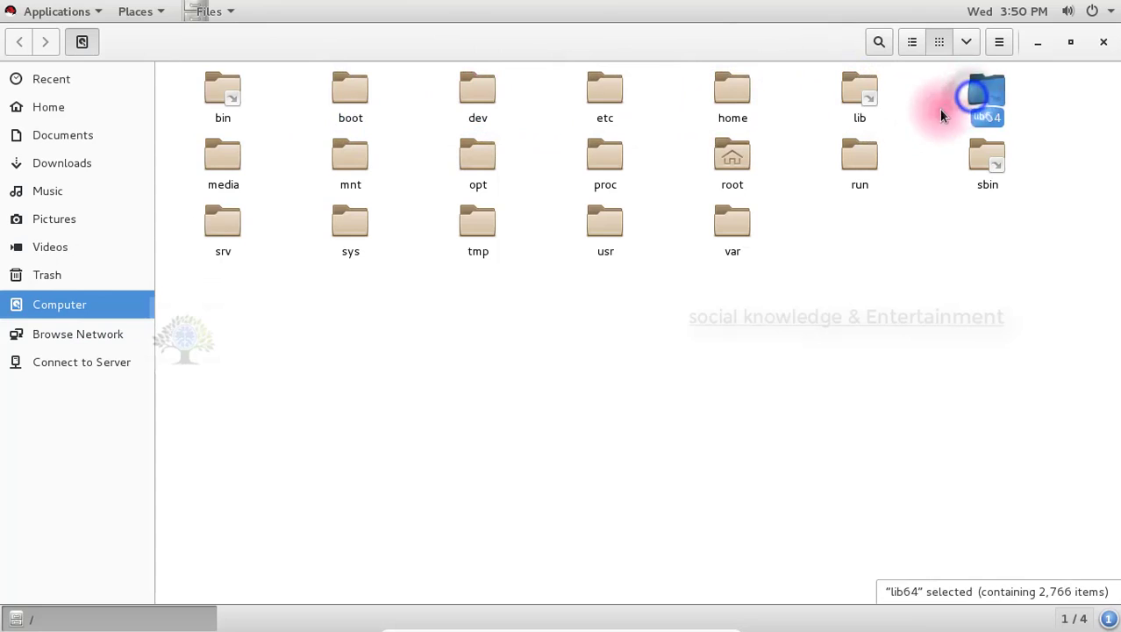
left_click(220, 172)
left_click(337, 169)
left_click(484, 166)
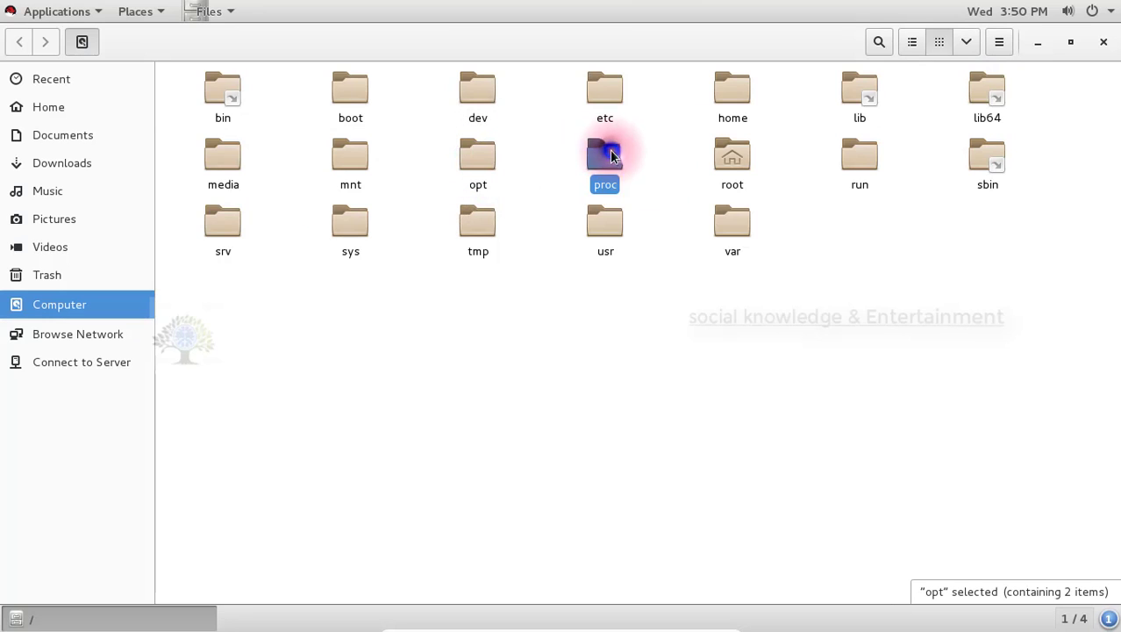
left_click(734, 155)
left_click(854, 168)
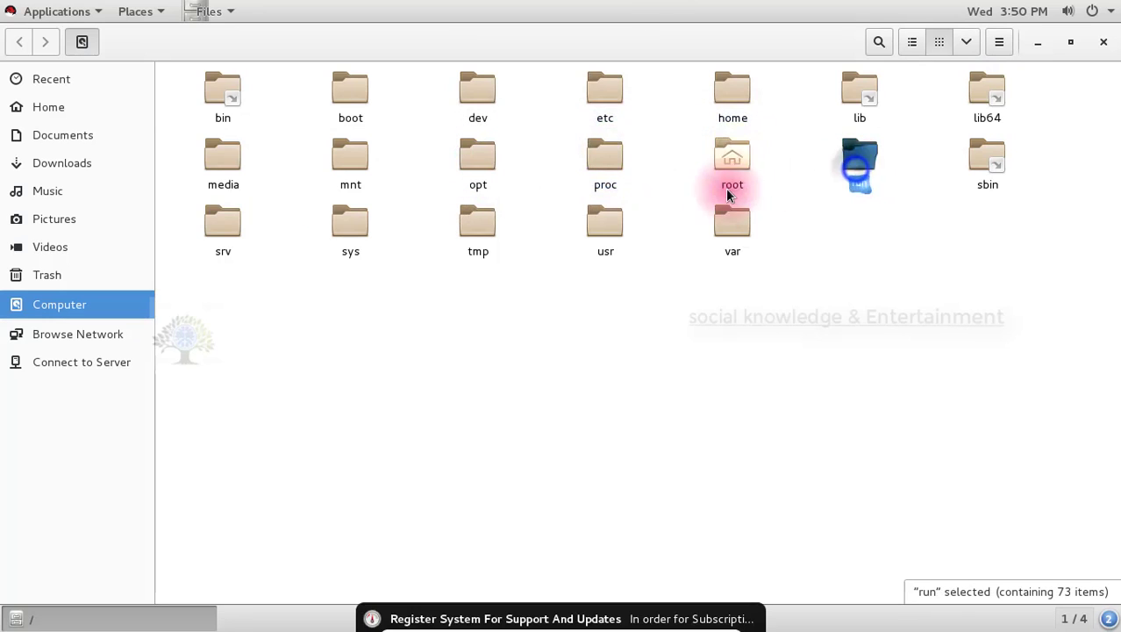
left_click(994, 160)
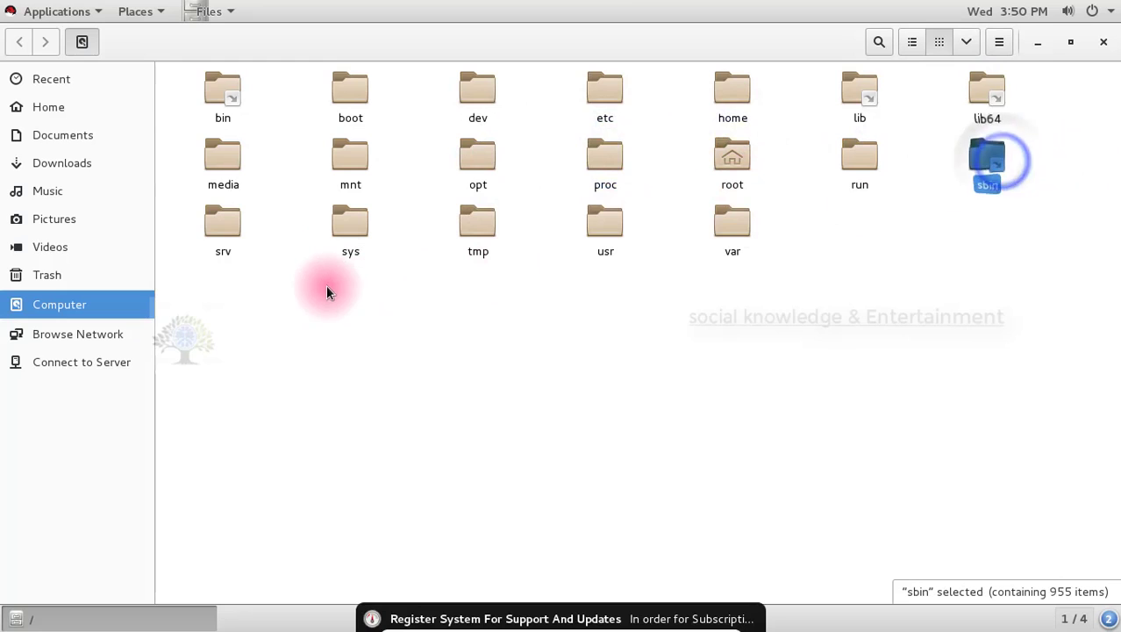
left_click(234, 232)
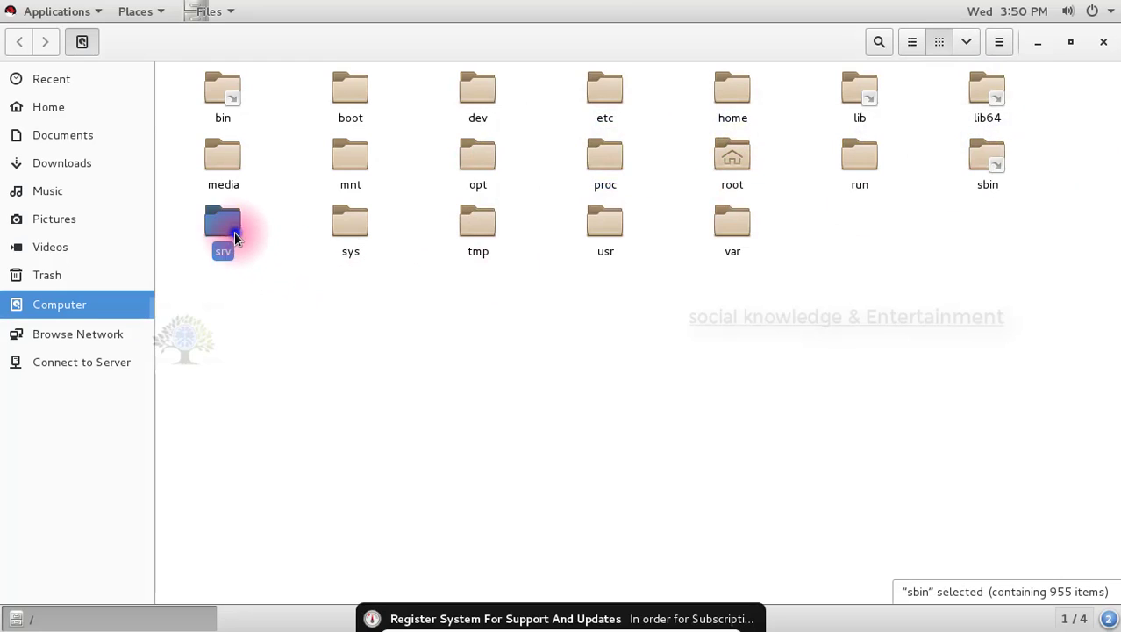
left_click(376, 226)
left_click(600, 221)
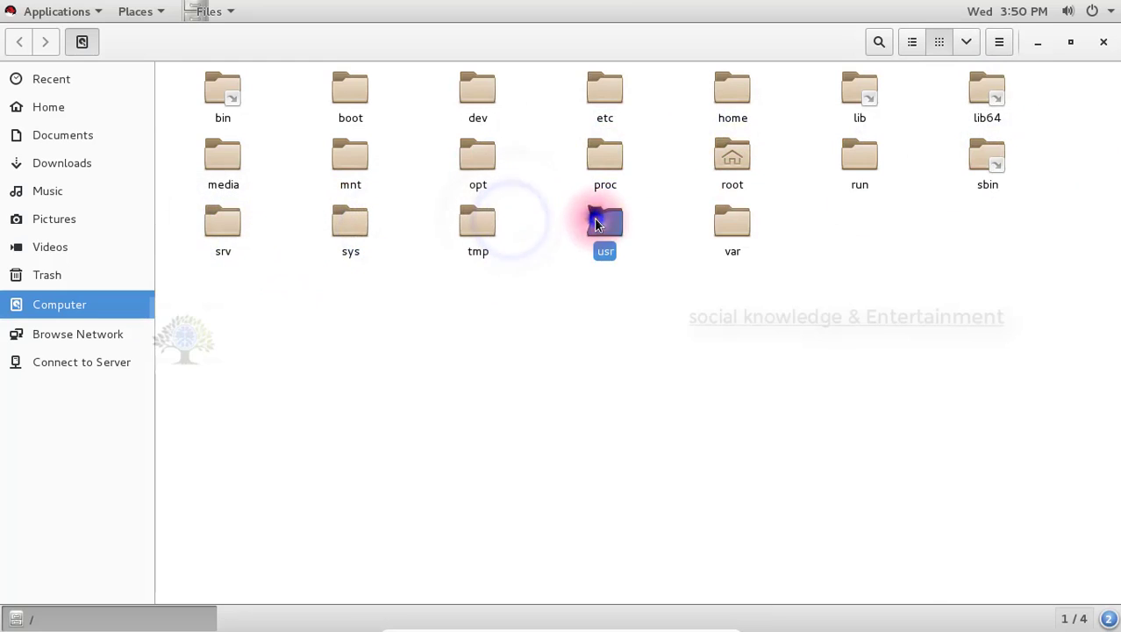
left_click(731, 221)
Select all the root directory's folders together and clear the selection, repeating the demonstration twice
left_click_drag(1086, 292, 78, 72)
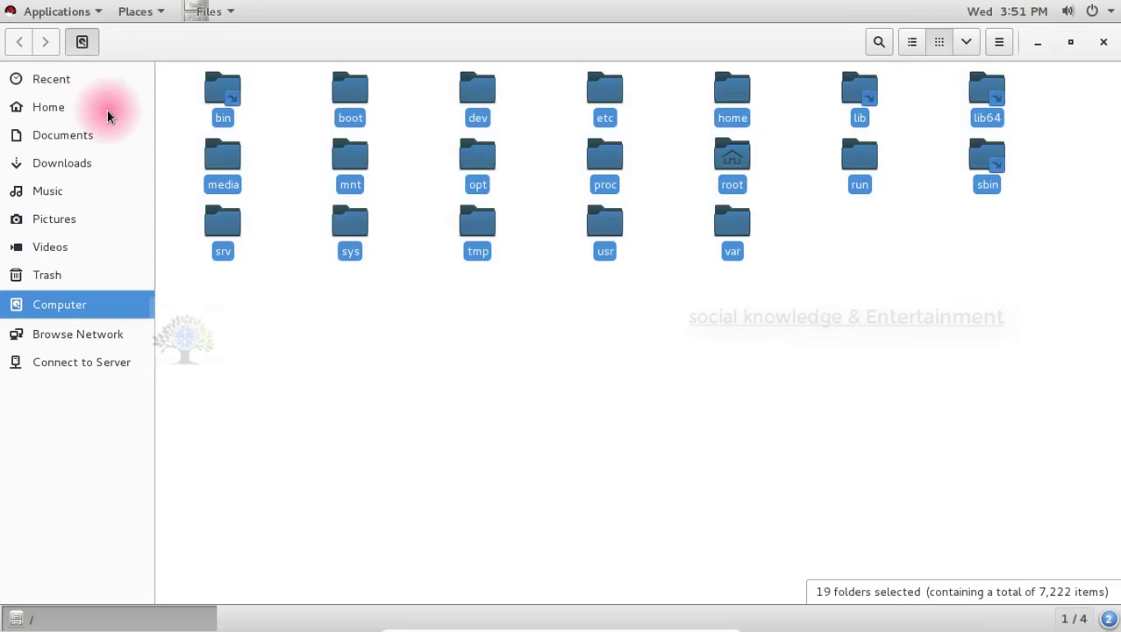
left_click(466, 314)
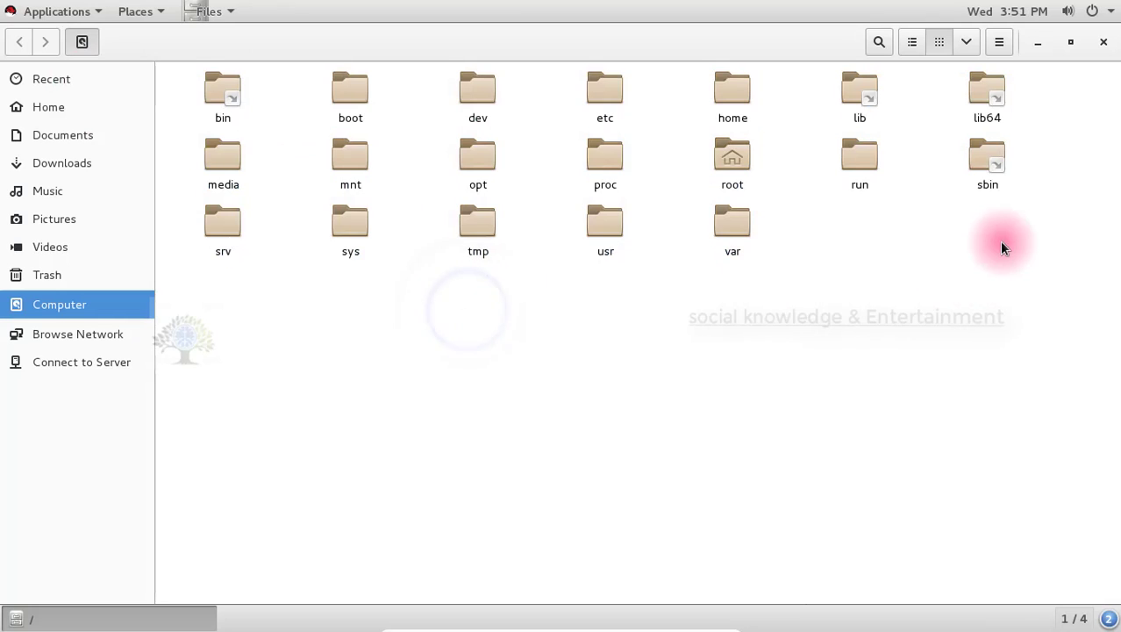
left_click_drag(1019, 253, 132, 61)
left_click(347, 296)
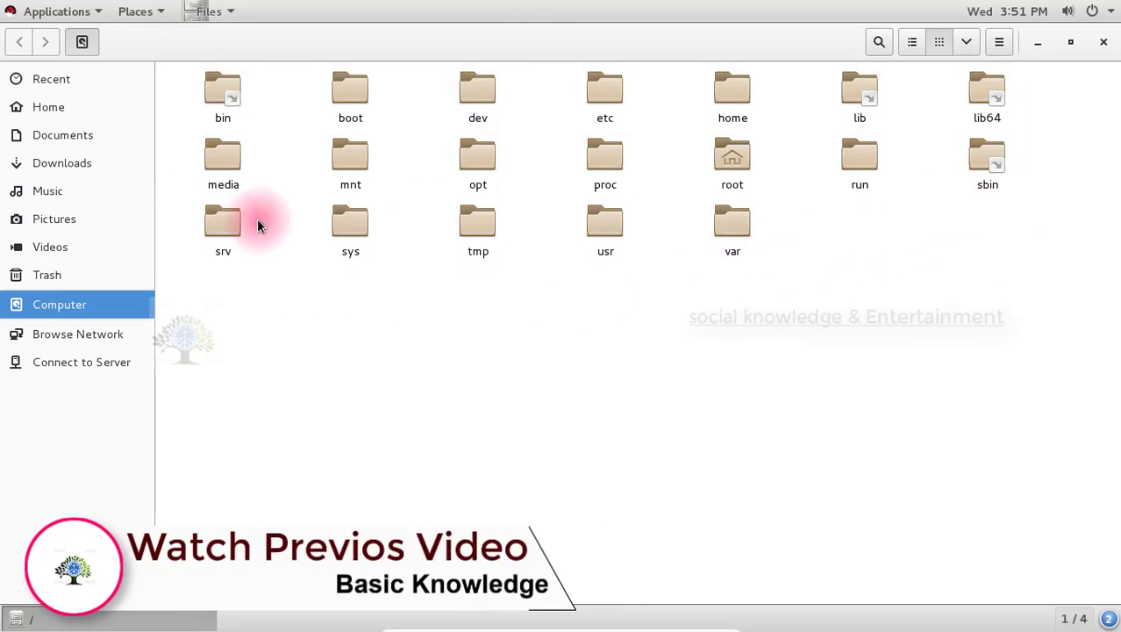
Open the Desktop folder inside Home and return its window to normal size
left_click(69, 107)
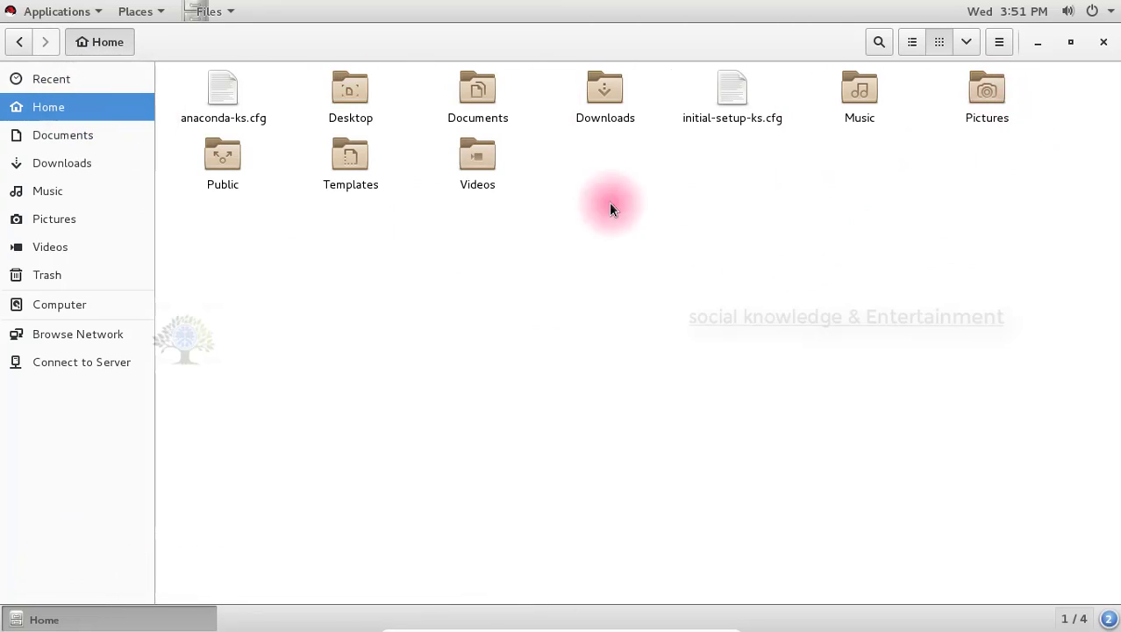
double_click(357, 100)
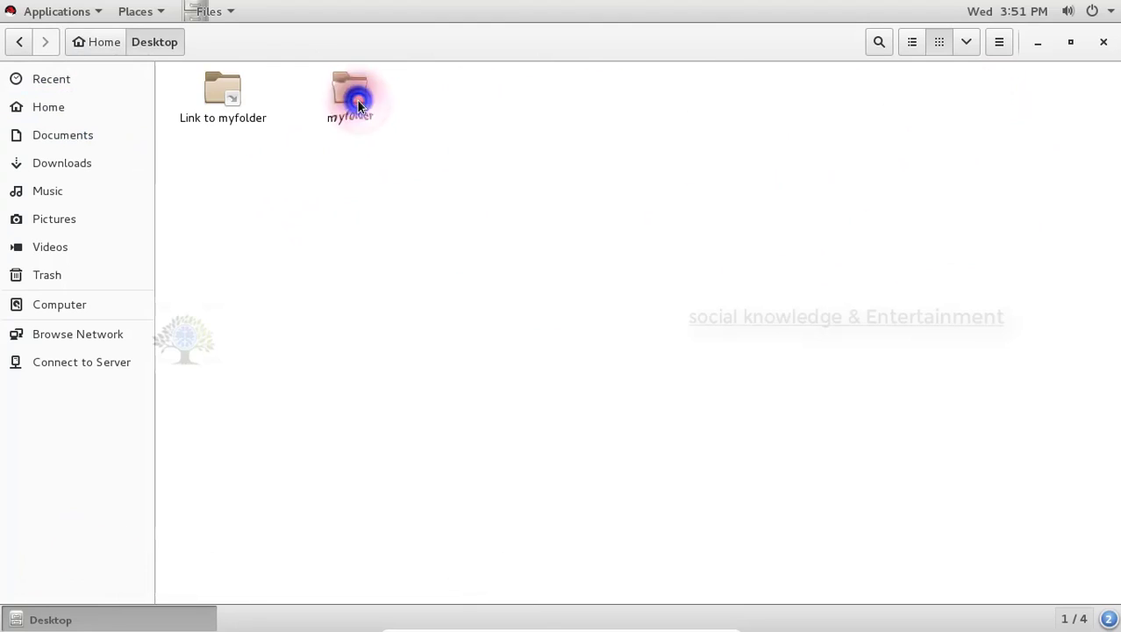
double_click(278, 49)
Compare myfolder and Link to myfolder in the Desktop folder with the desktop icons, and maximize the window
left_click(60, 250)
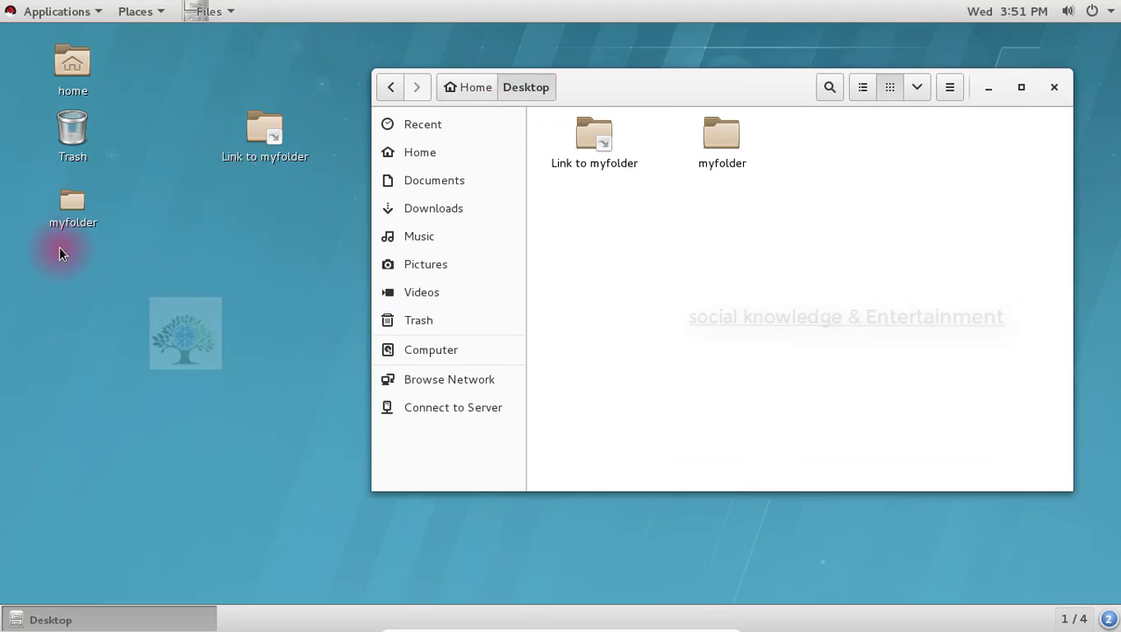
left_click(68, 221)
left_click(746, 151)
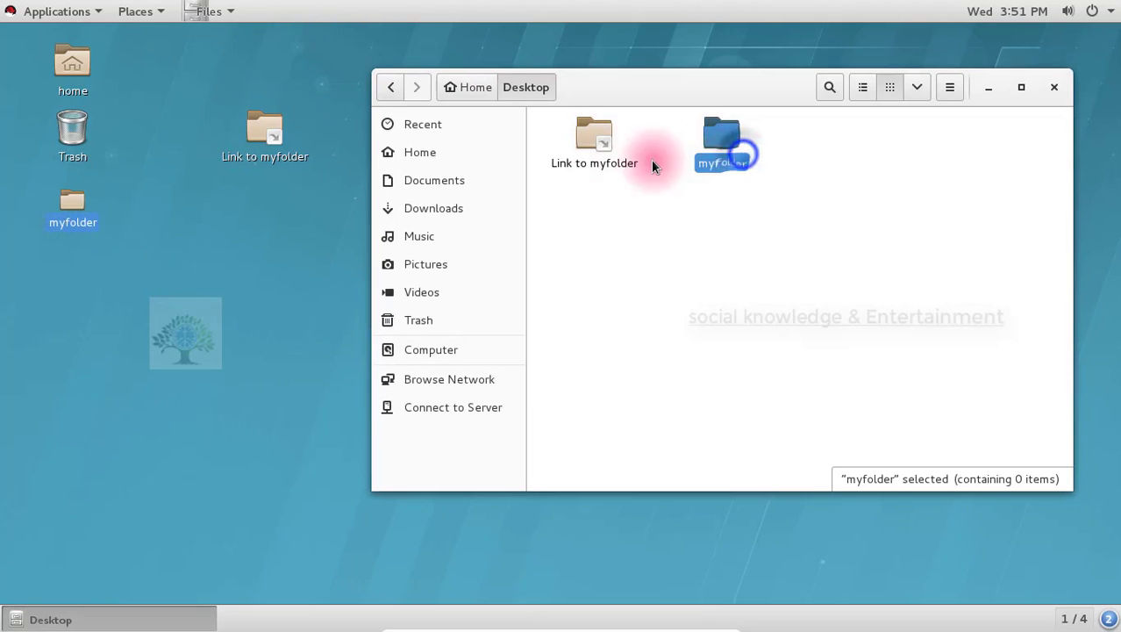
left_click(610, 160)
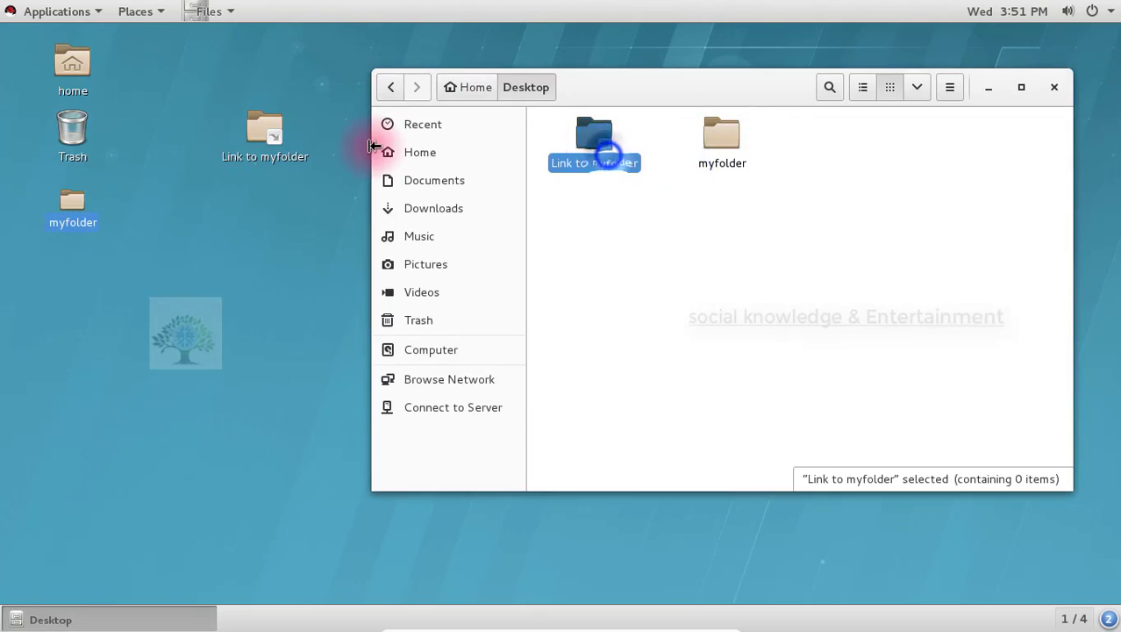
left_click(1022, 89)
Go back from the Desktop folder, view Documents and Downloads, and glance at the application list
left_click(19, 44)
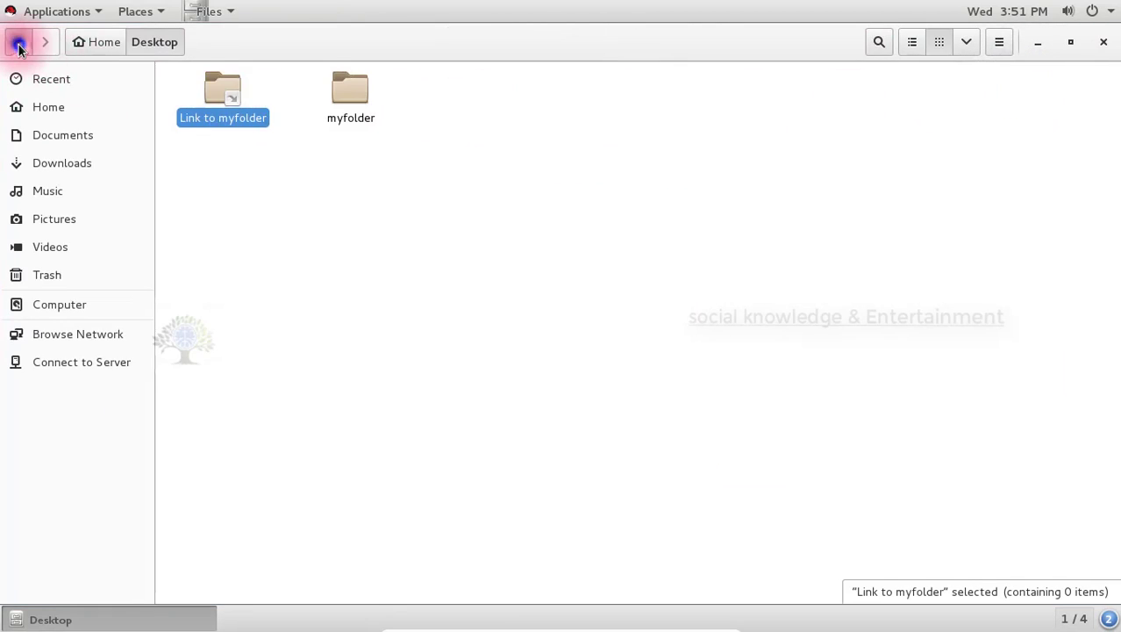
left_click(92, 134)
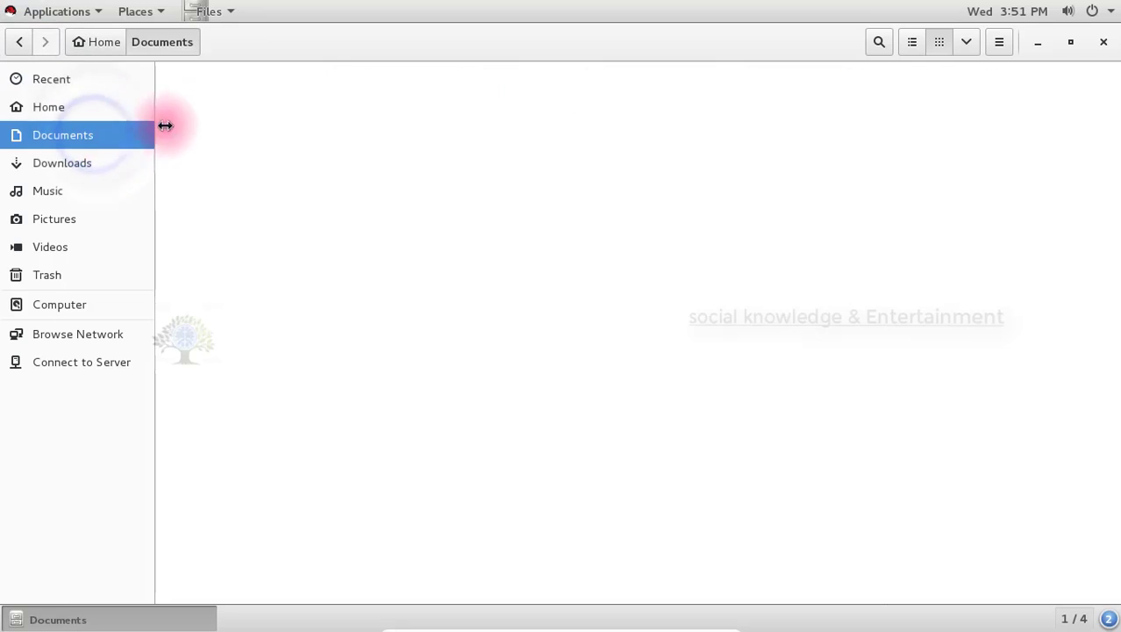
left_click(76, 163)
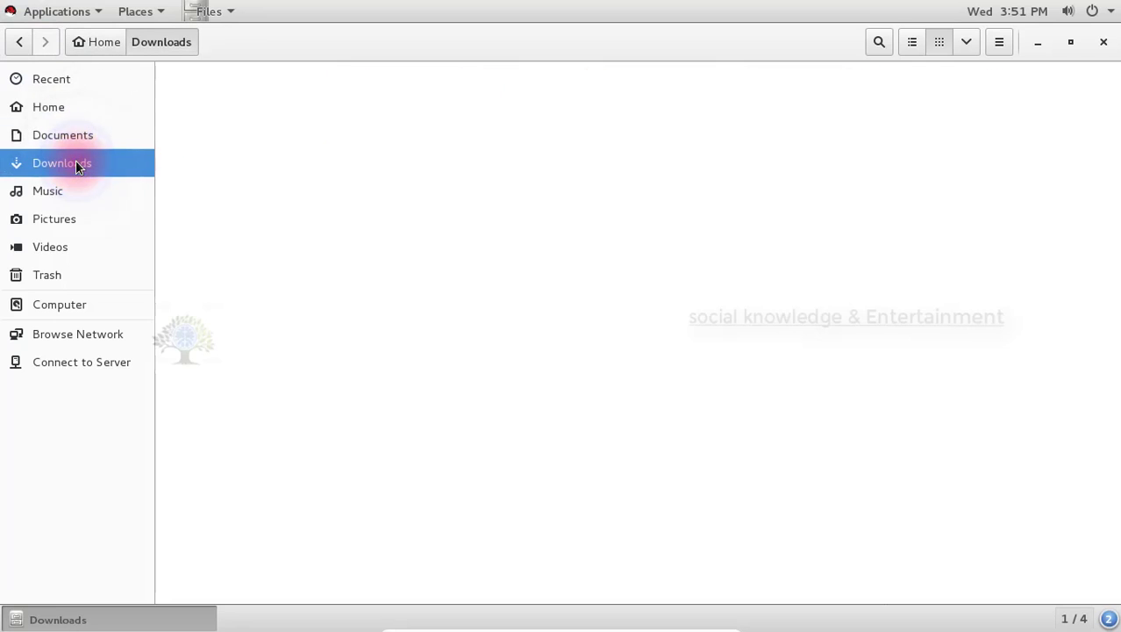
left_click(194, 157)
left_click(79, 11)
mouse_move(96, 63)
left_click(713, 193)
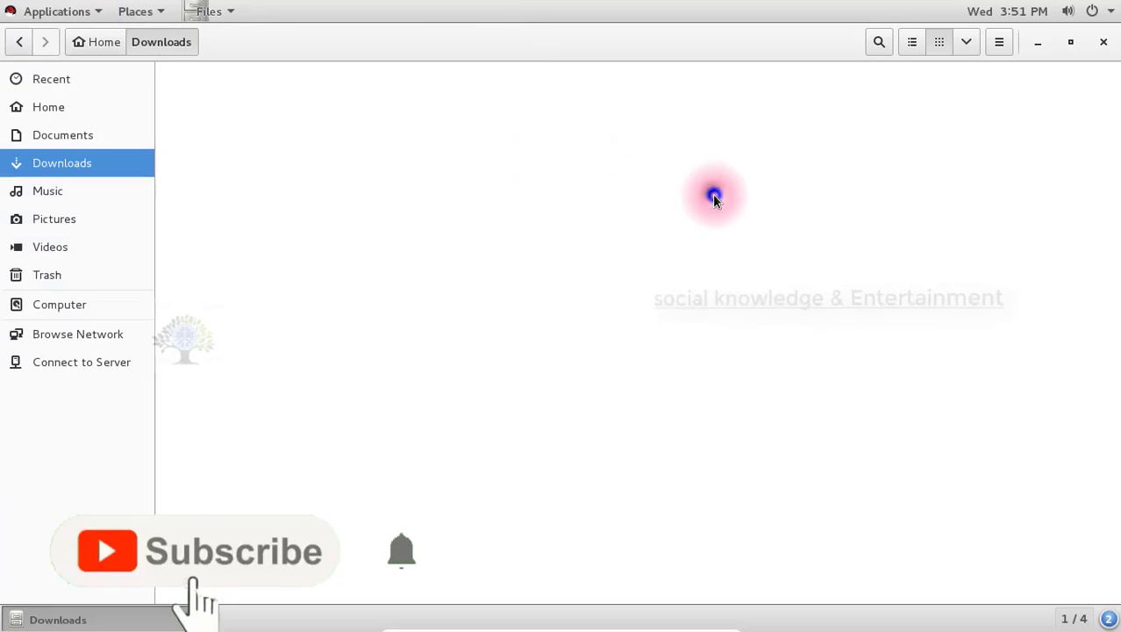
Show the contents of the Music, Pictures and Videos folders in turn
left_click(33, 198)
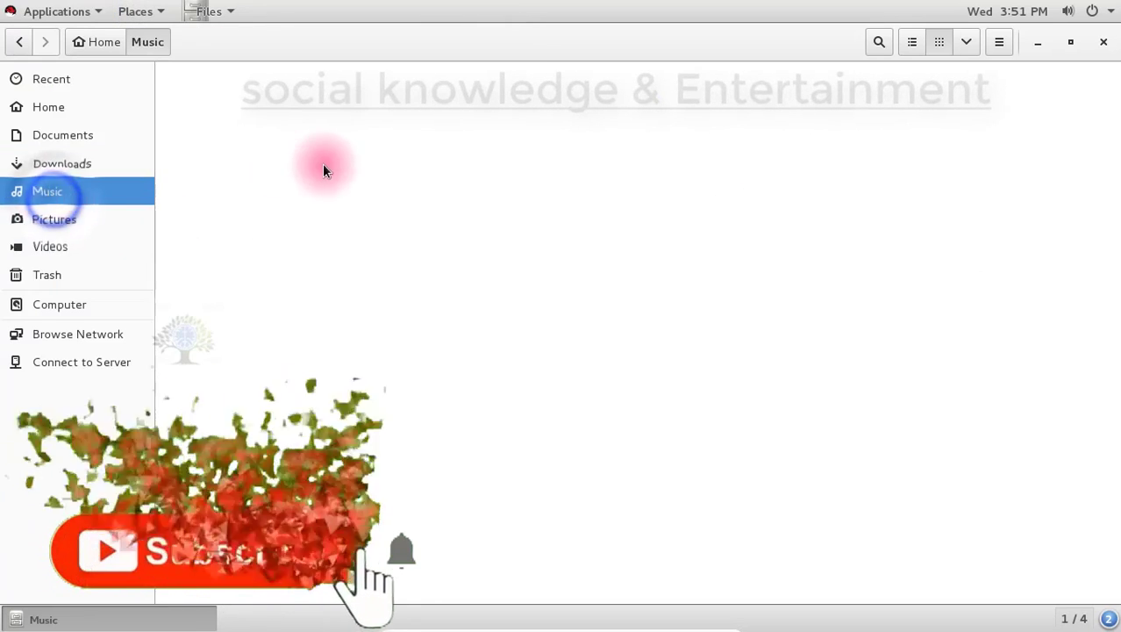
left_click(80, 220)
left_click(90, 246)
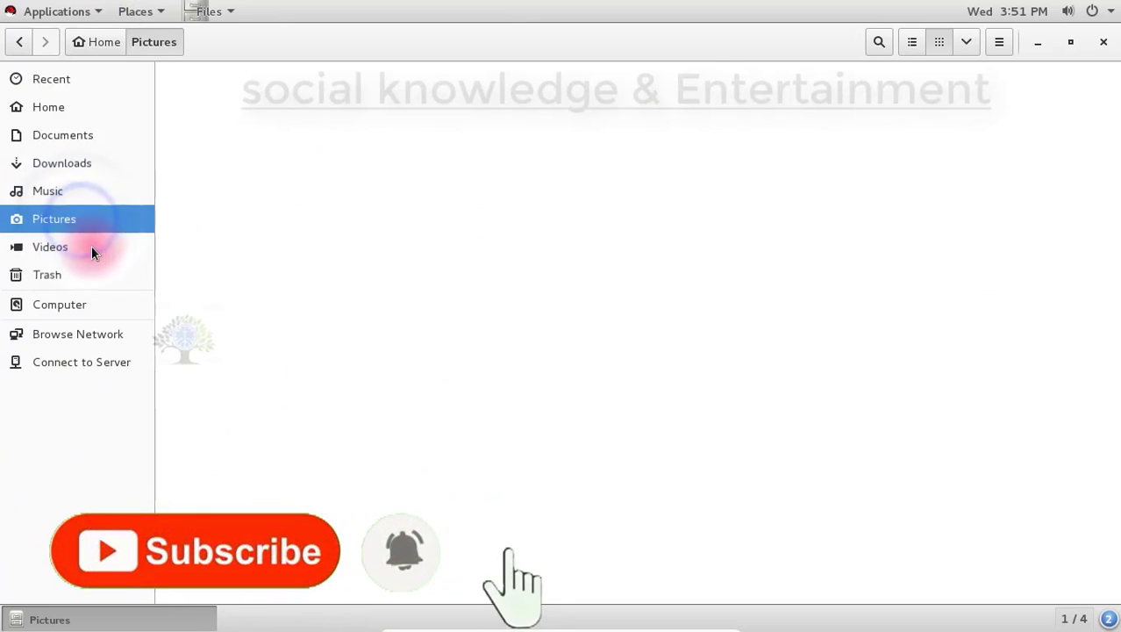
View the Trash location, move its window aside to point out the desktop Trash icon, and maximize the window again
left_click(73, 279)
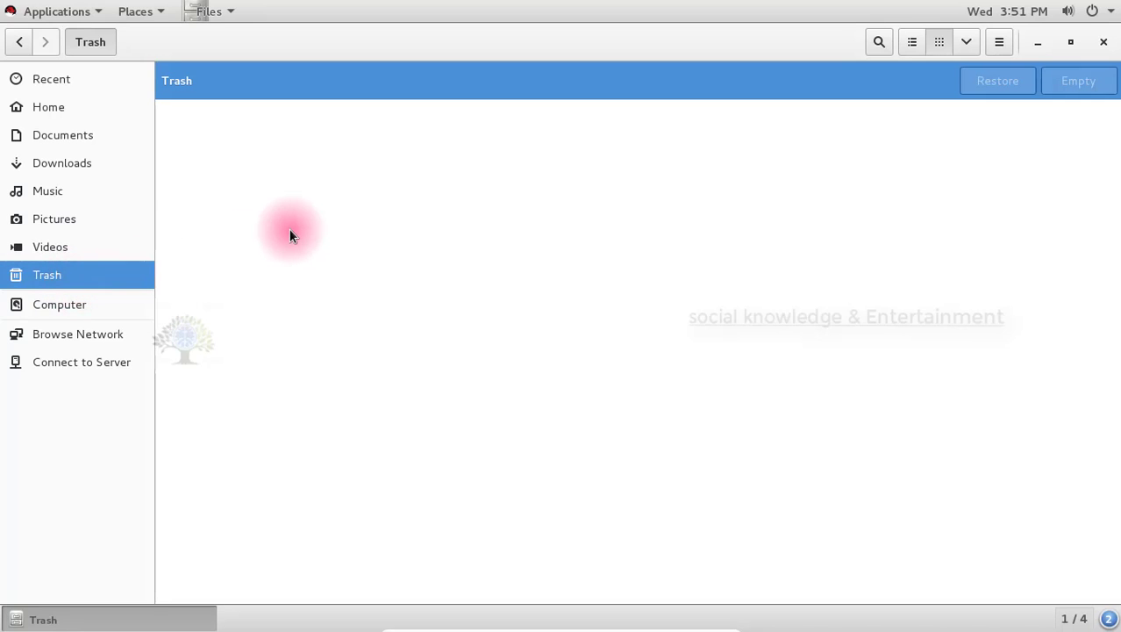
left_click_drag(629, 28, 821, 140)
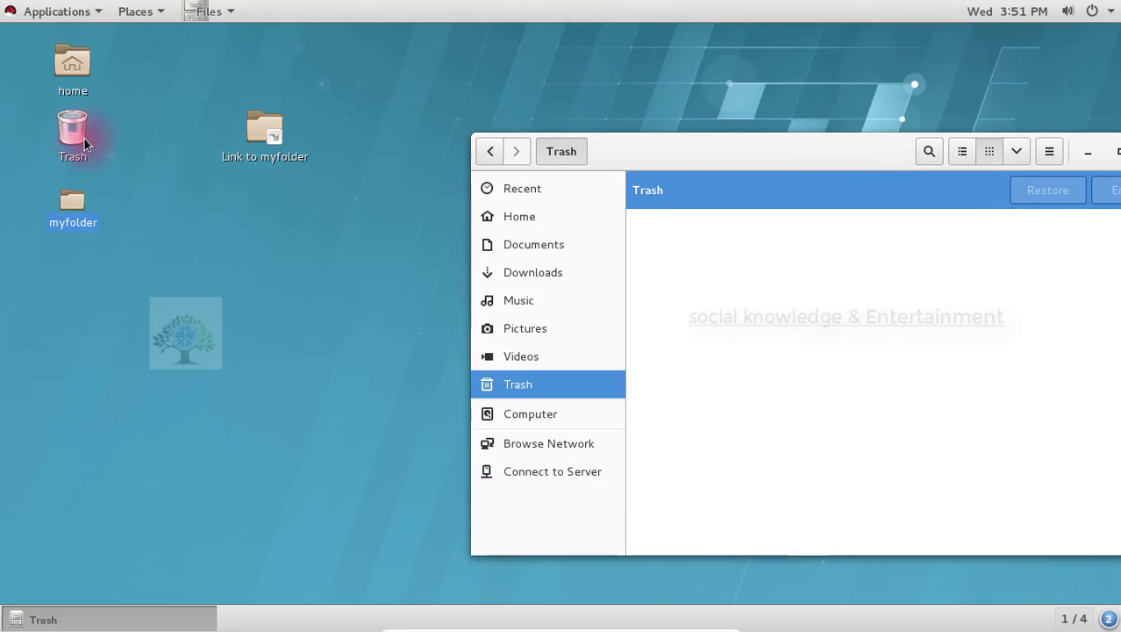
left_click(85, 143)
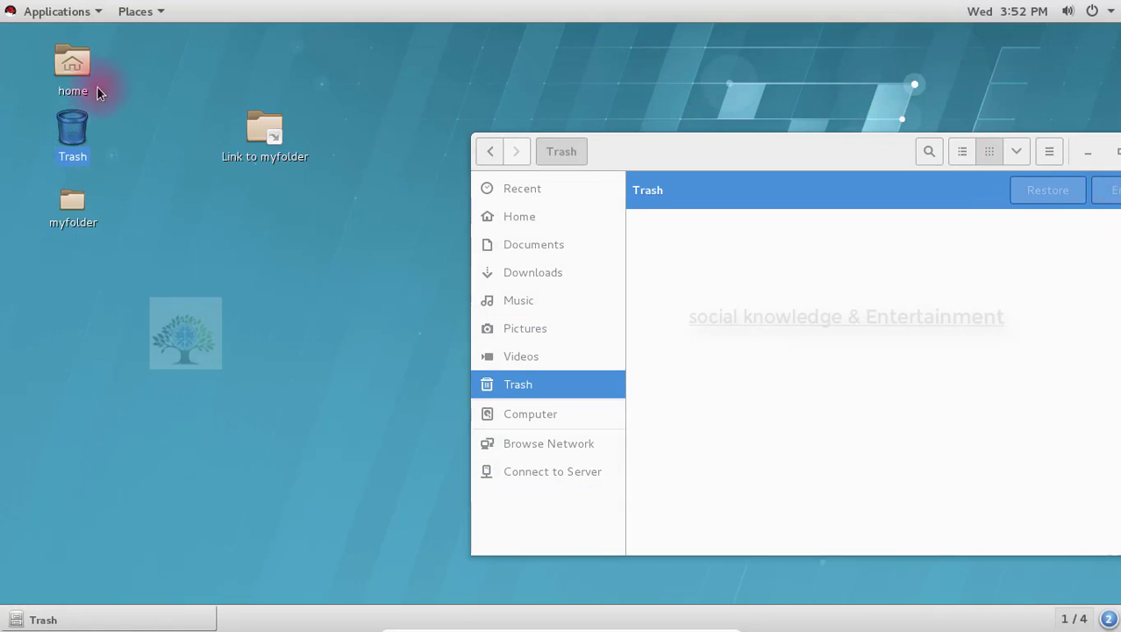
left_click(1116, 153)
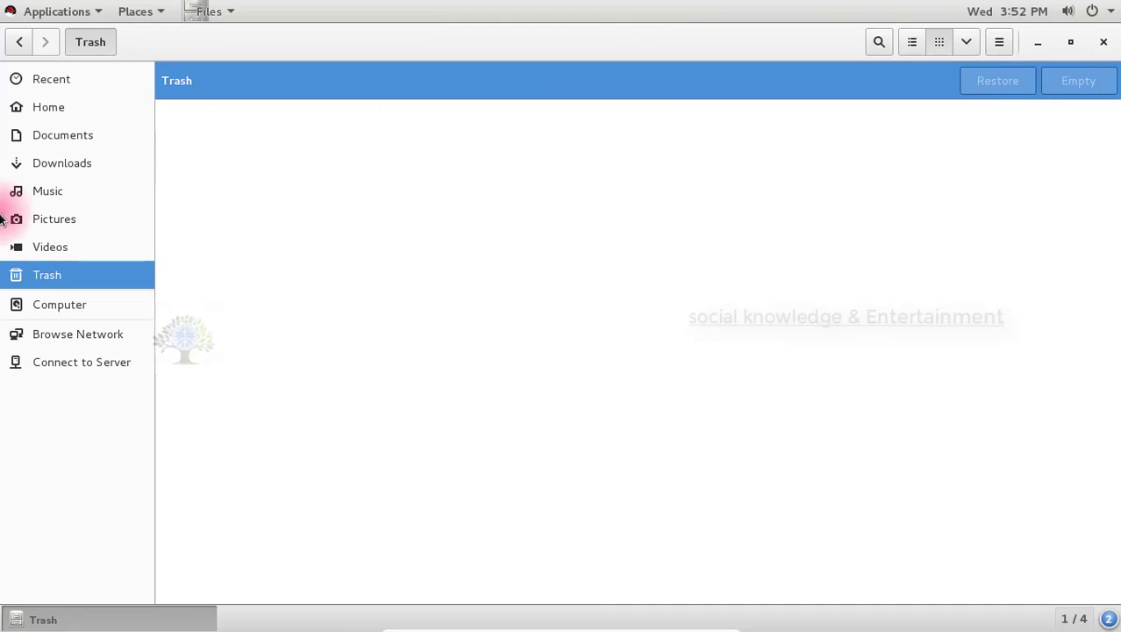
Show the properties of the Computer location, move the dialog higher, and highlight the root directory's name
left_click(33, 304)
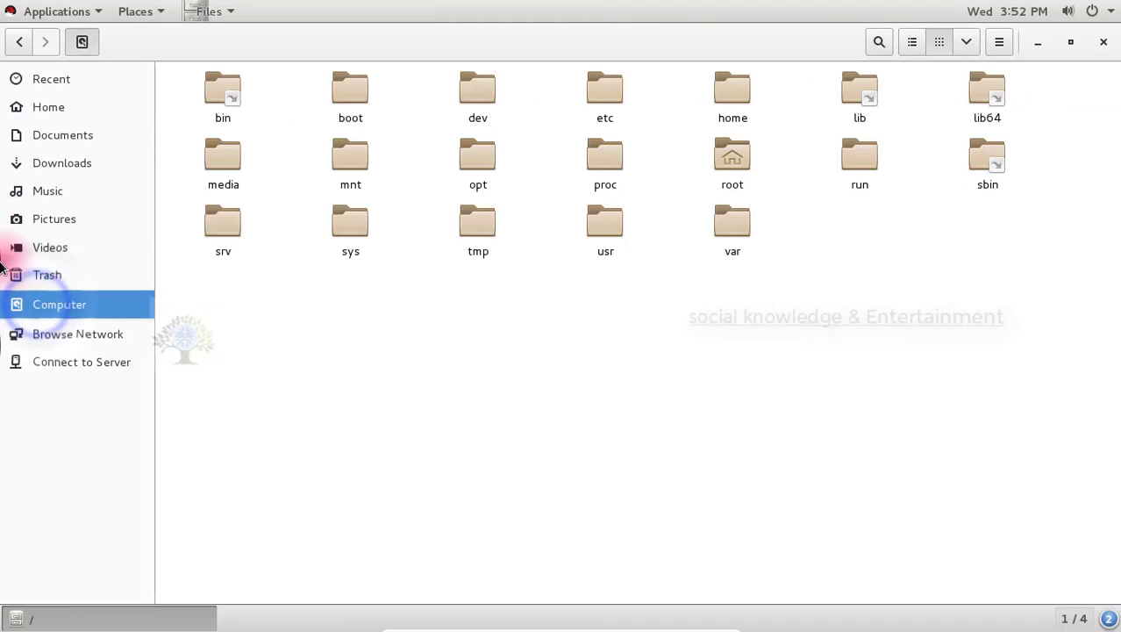
right_click(40, 306)
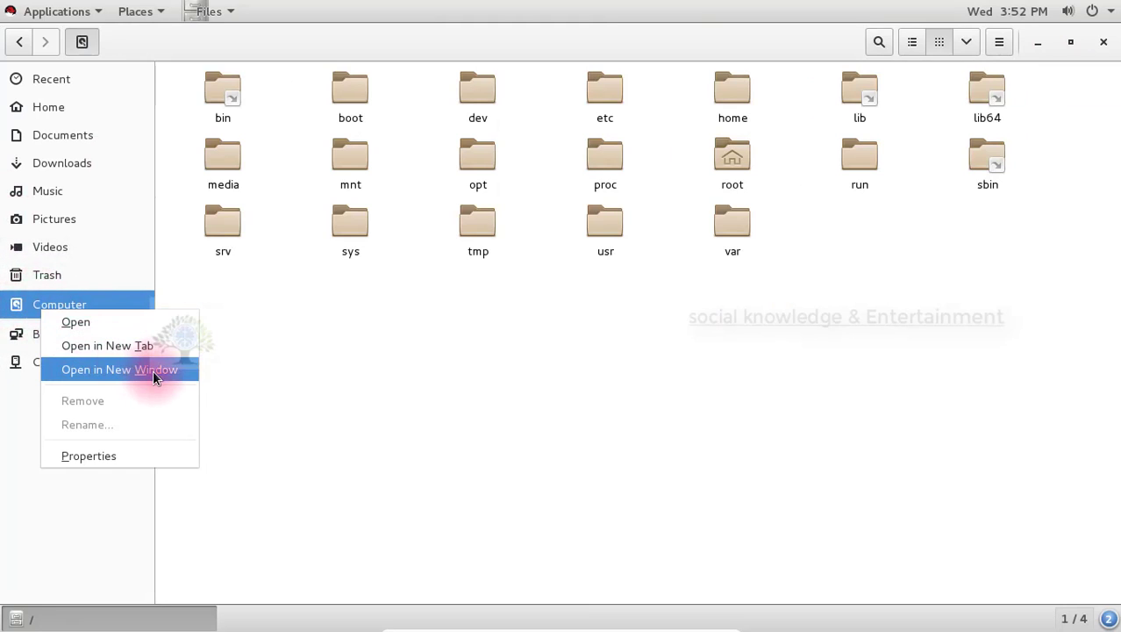
left_click(92, 459)
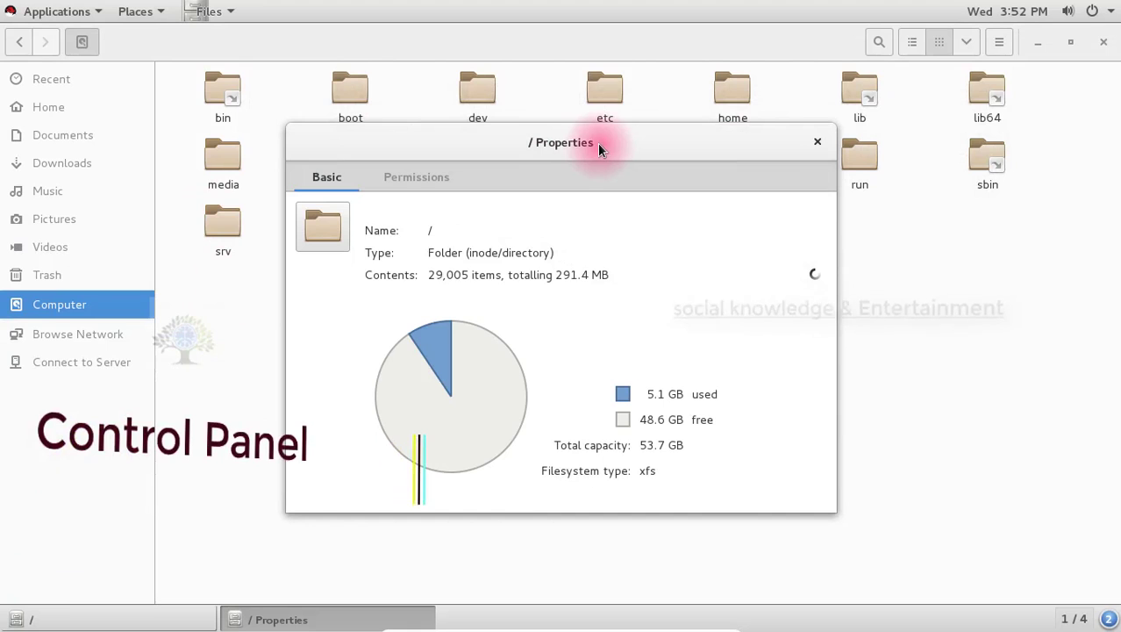
left_click_drag(597, 142, 638, 20)
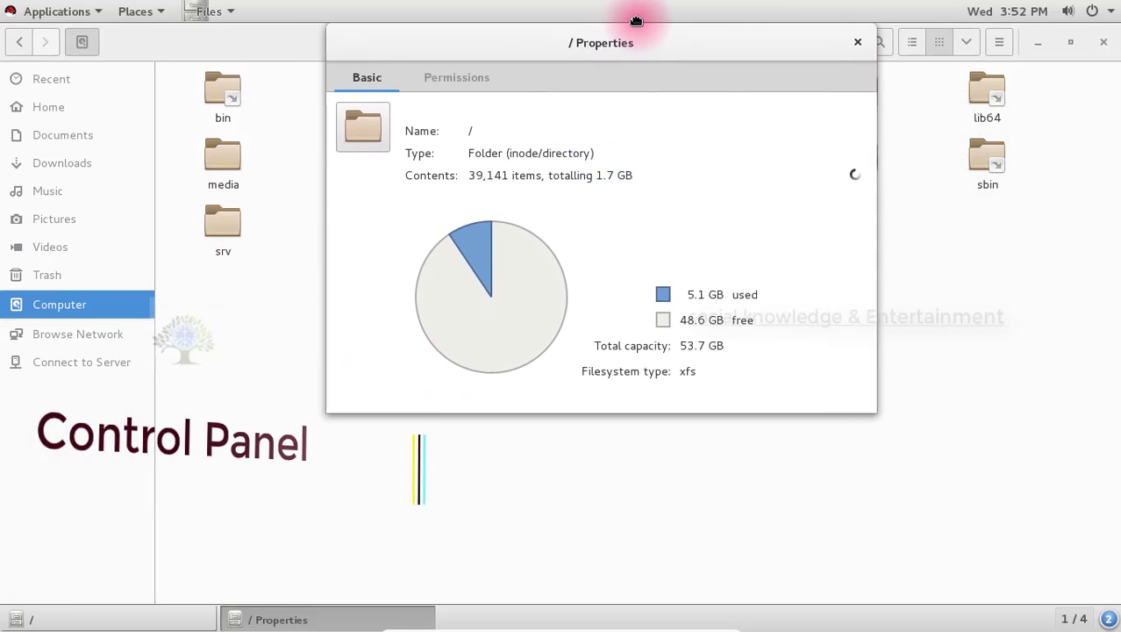
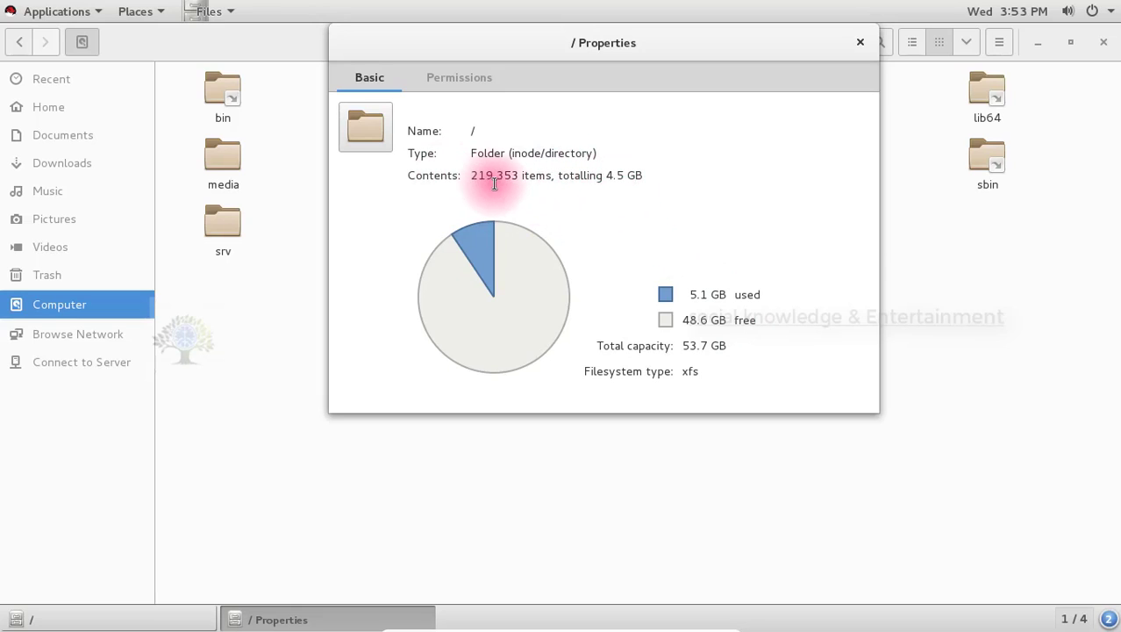
double_click(472, 131)
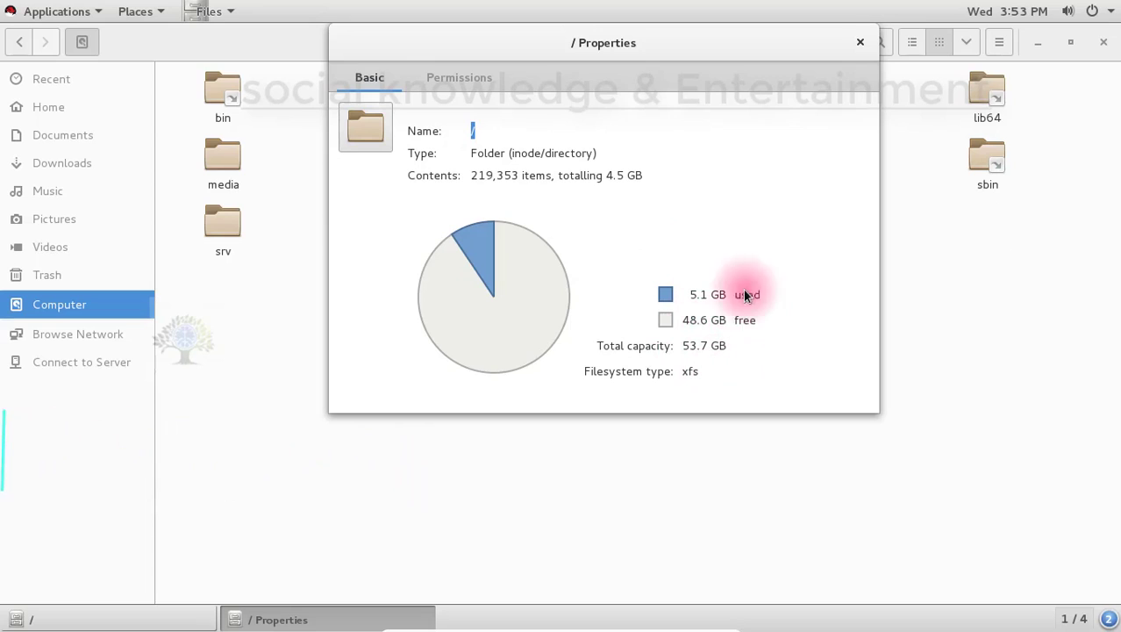
Close the root directory's properties, browse the network location, and view the Connect to Server dialog without connecting
left_click(858, 44)
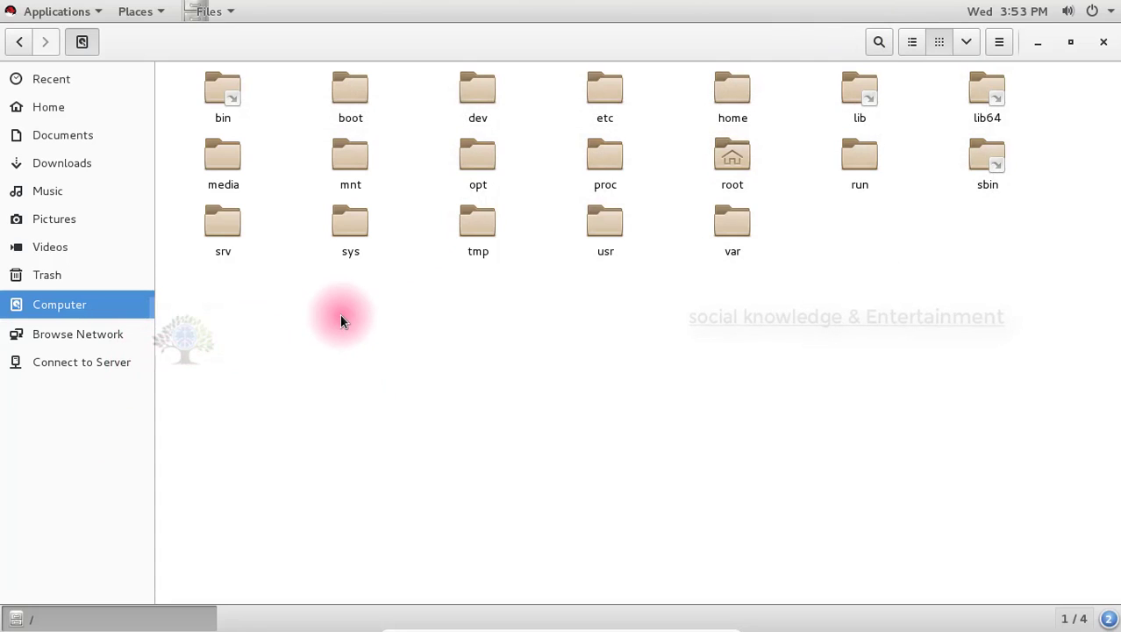
left_click(83, 342)
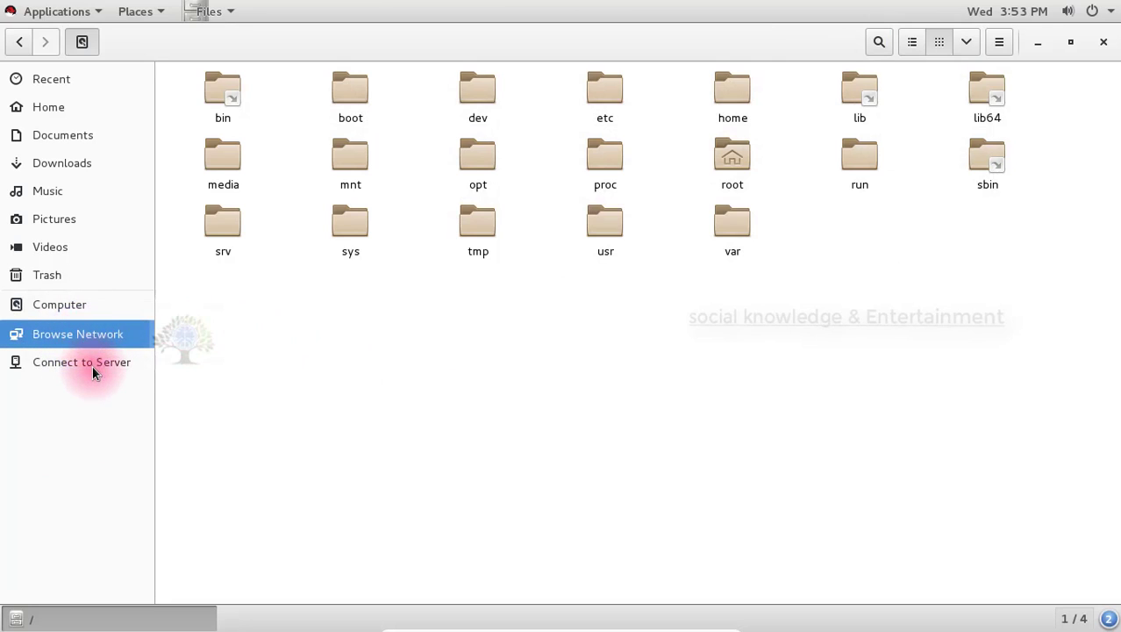
left_click(93, 367)
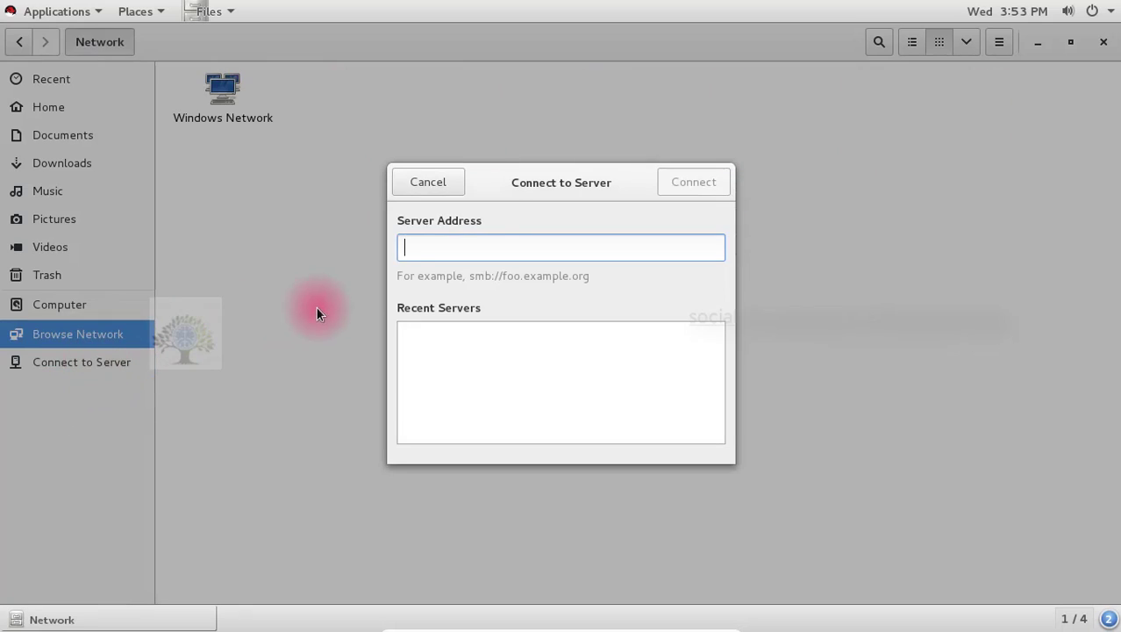
left_click(437, 182)
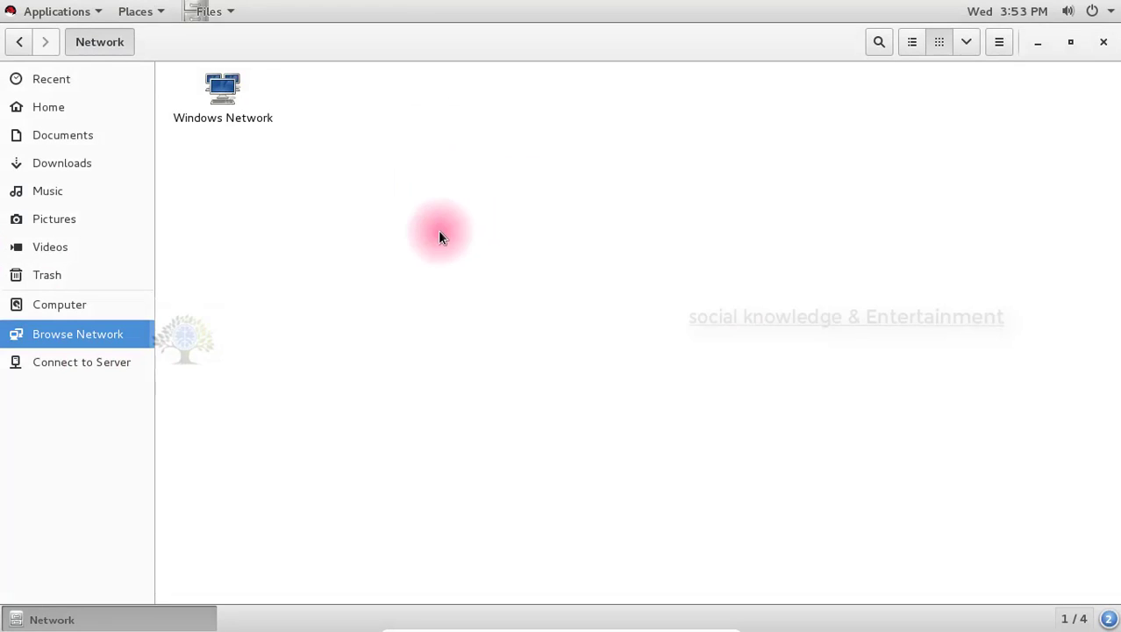
left_click(234, 98)
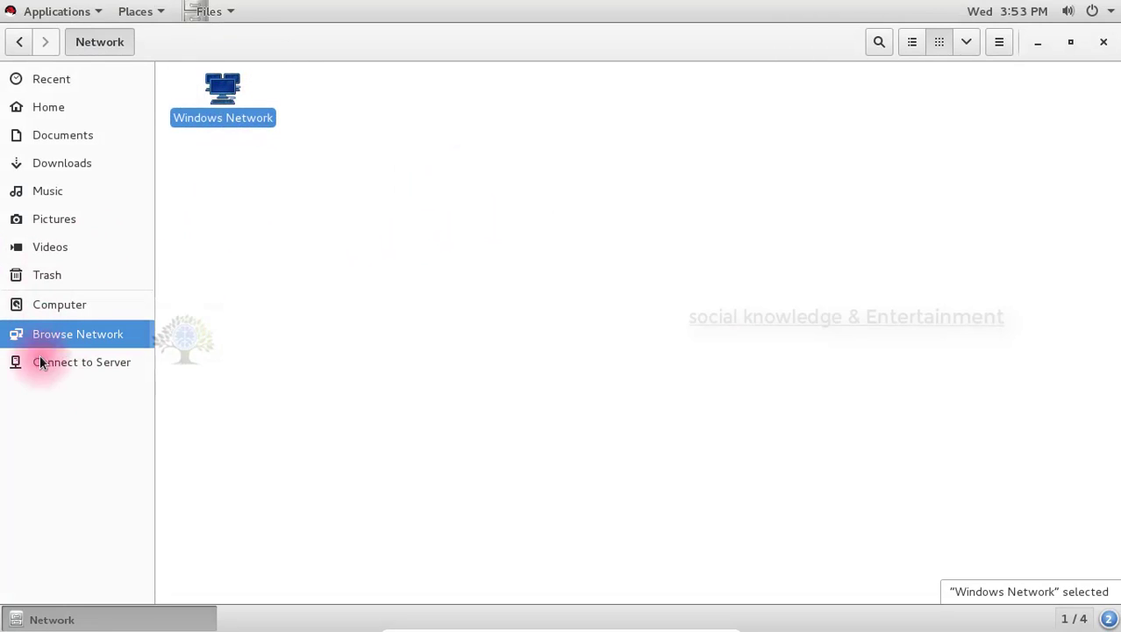
left_click(72, 372)
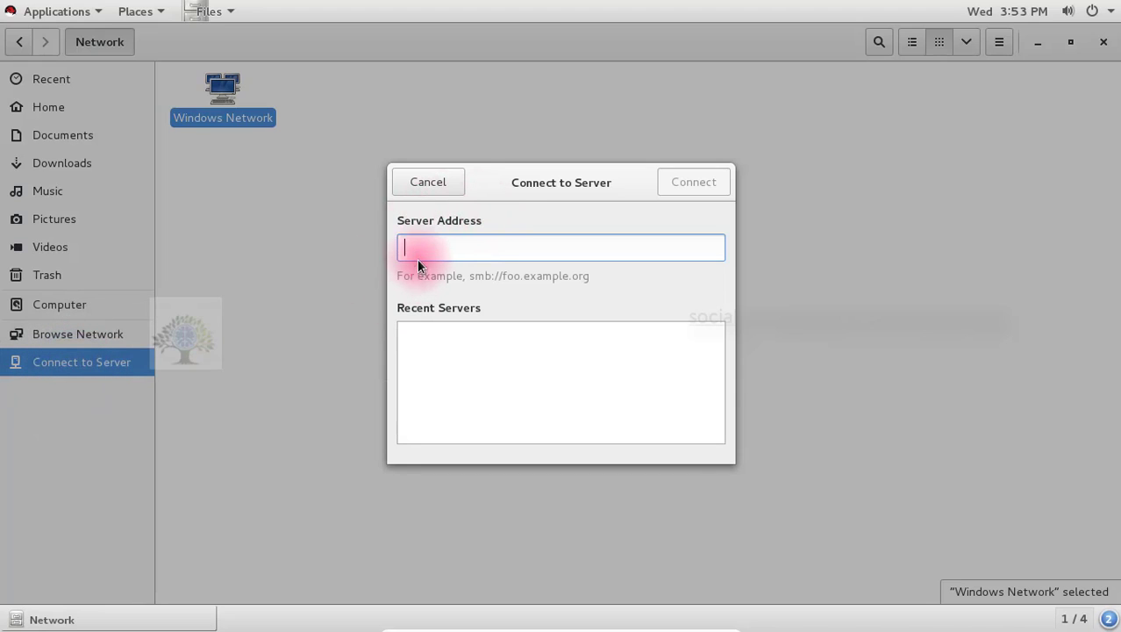
left_click(416, 185)
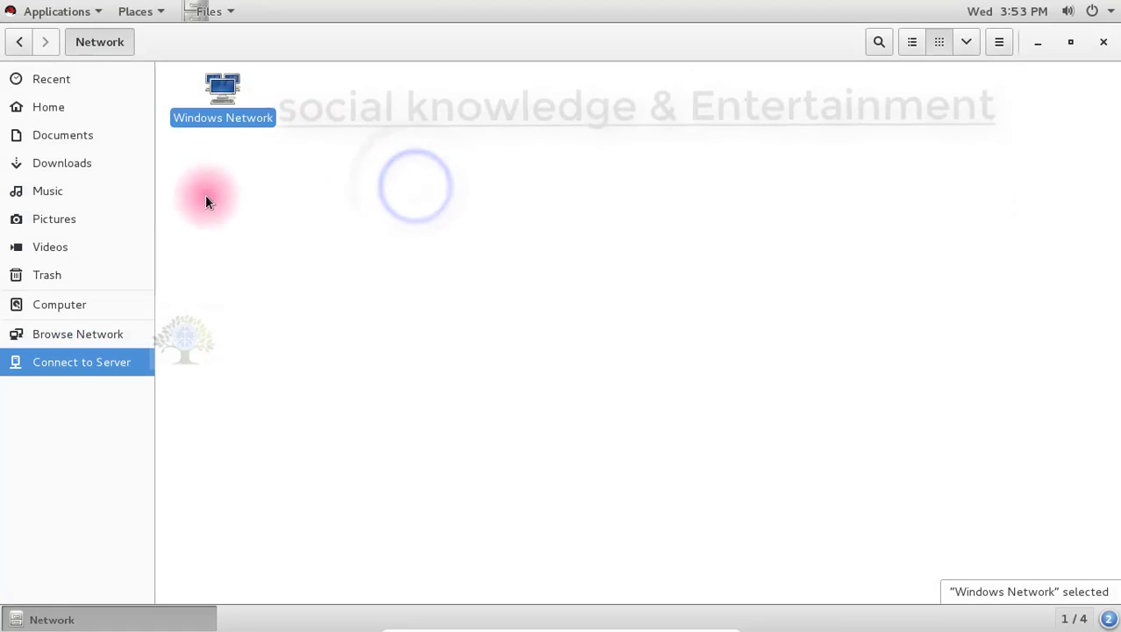
Show the Home, Documents and Downloads folders again and close the file manager window
left_click(32, 109)
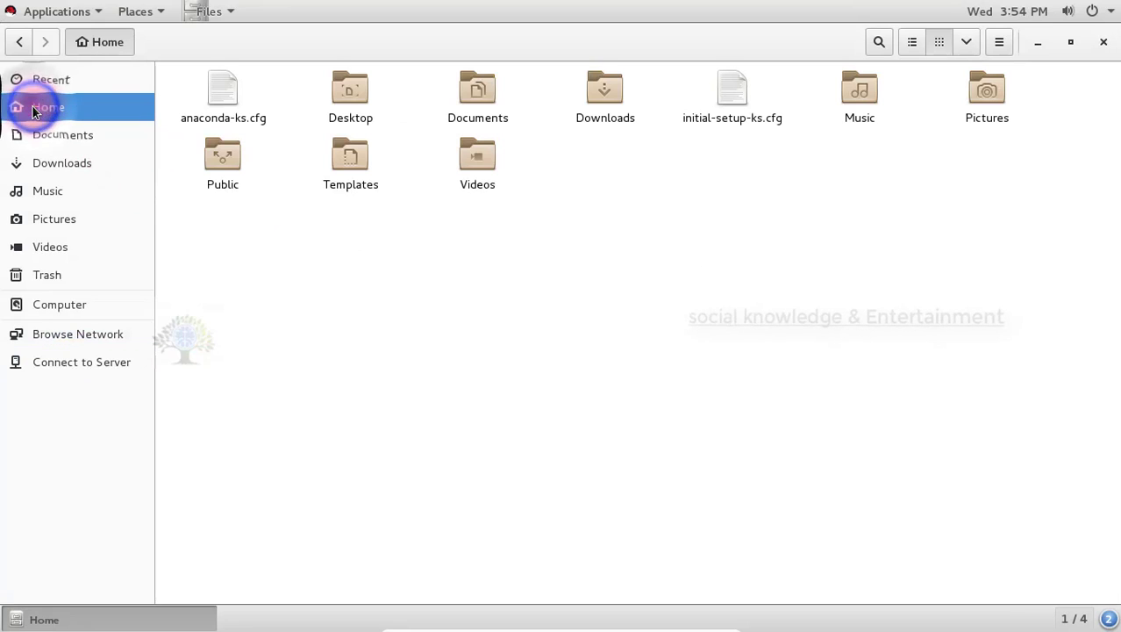
left_click(39, 134)
left_click(57, 107)
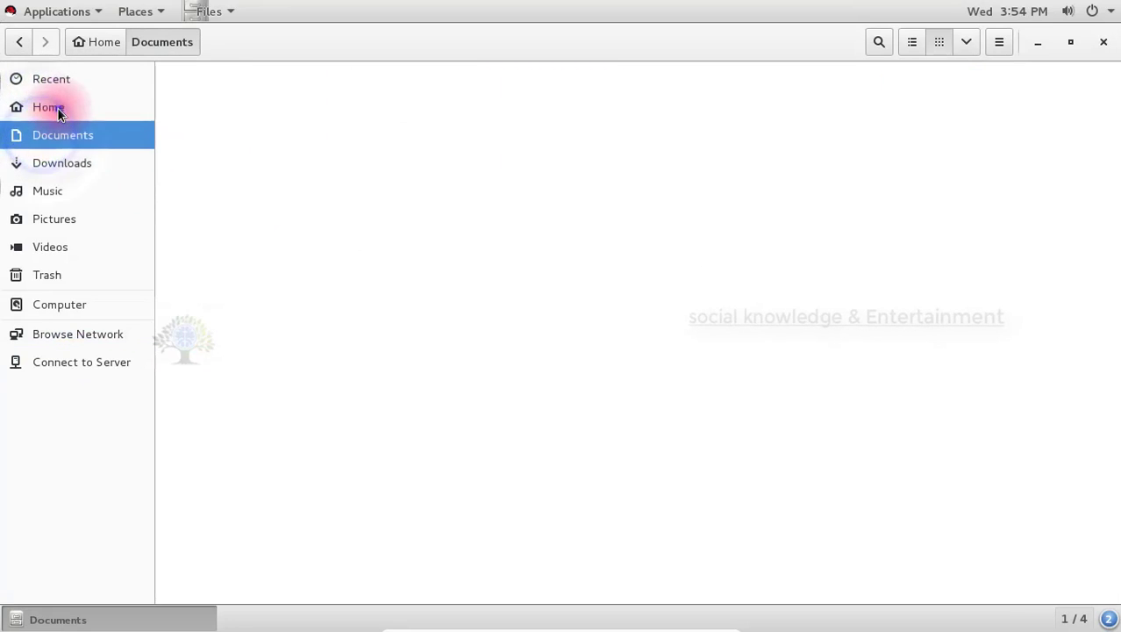
left_click(66, 135)
left_click(69, 162)
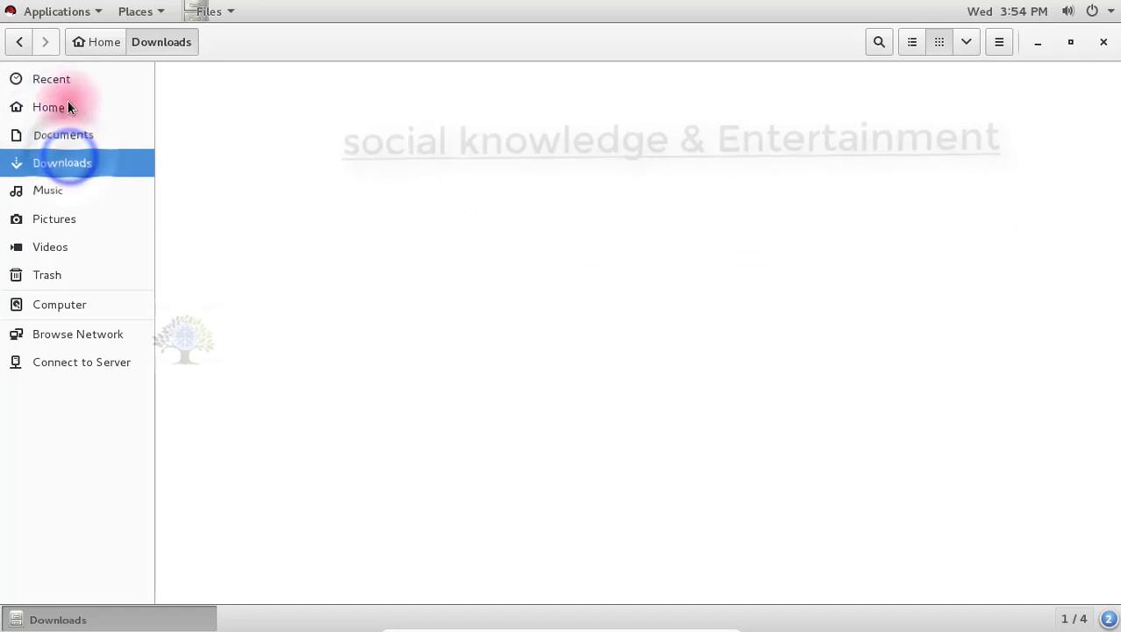
left_click(24, 42)
left_click(1102, 41)
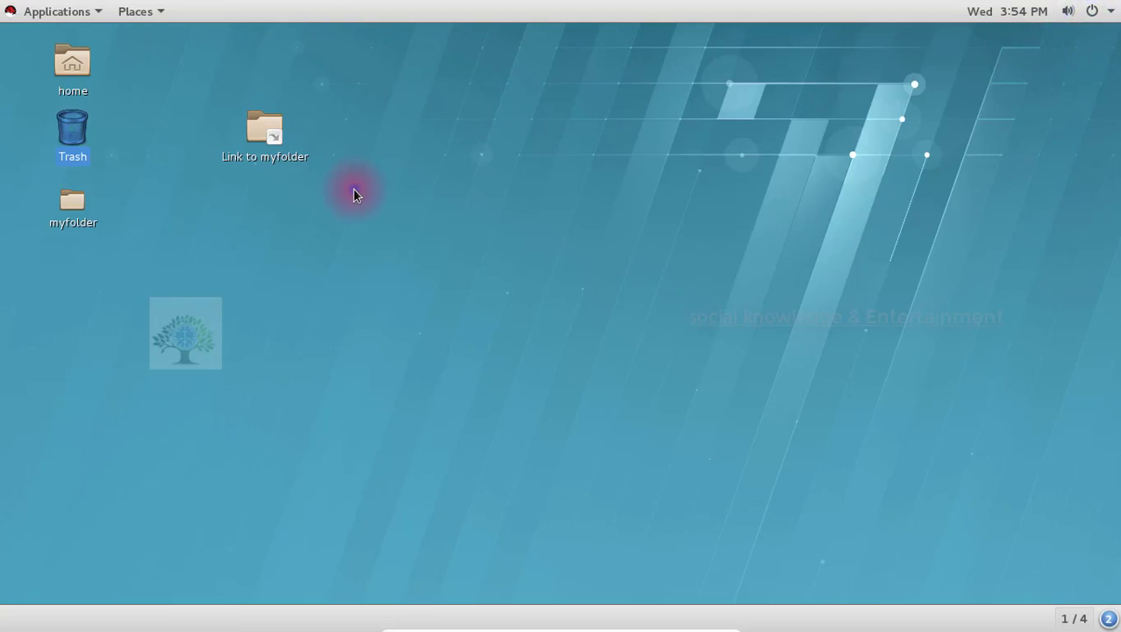
Deselect the Trash icon on the desktop and view the list of places
left_click(358, 188)
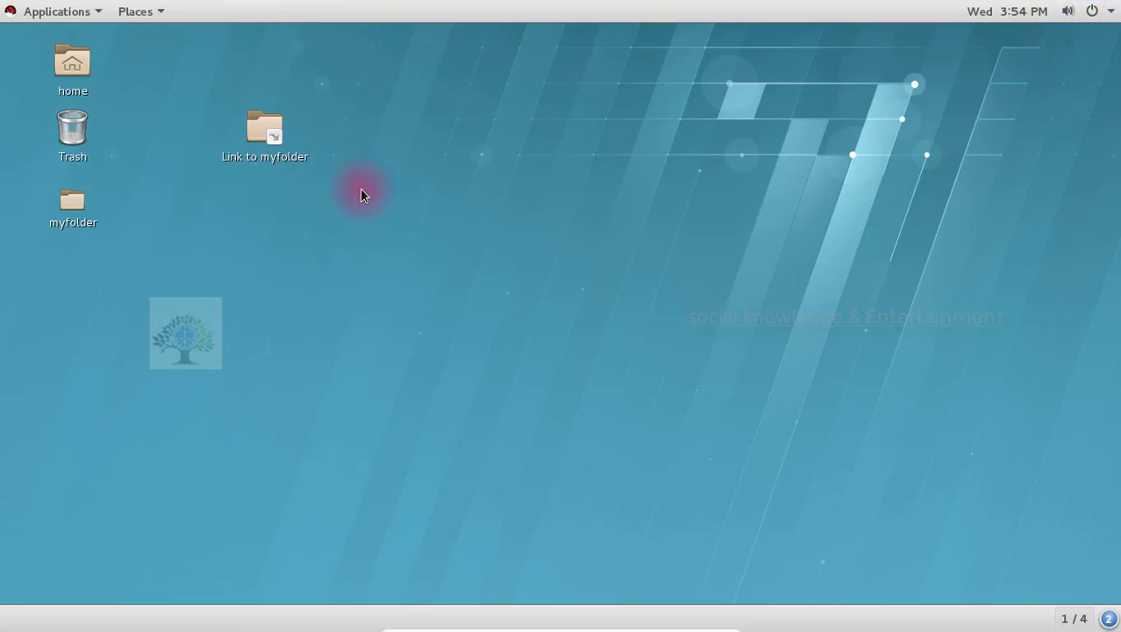
left_click(131, 12)
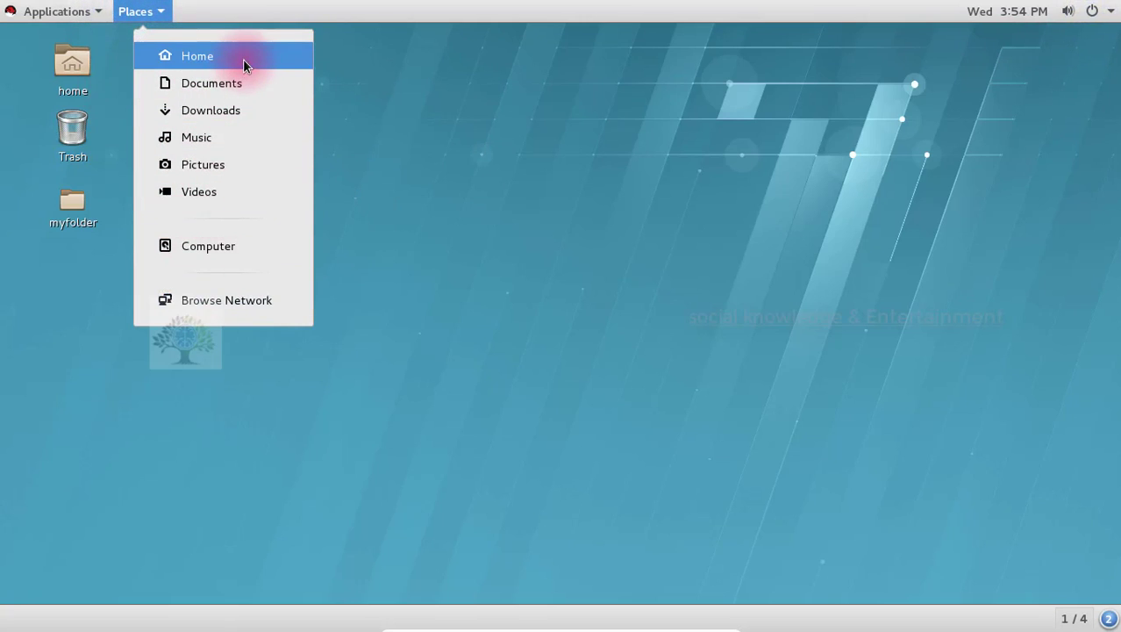
left_click(429, 144)
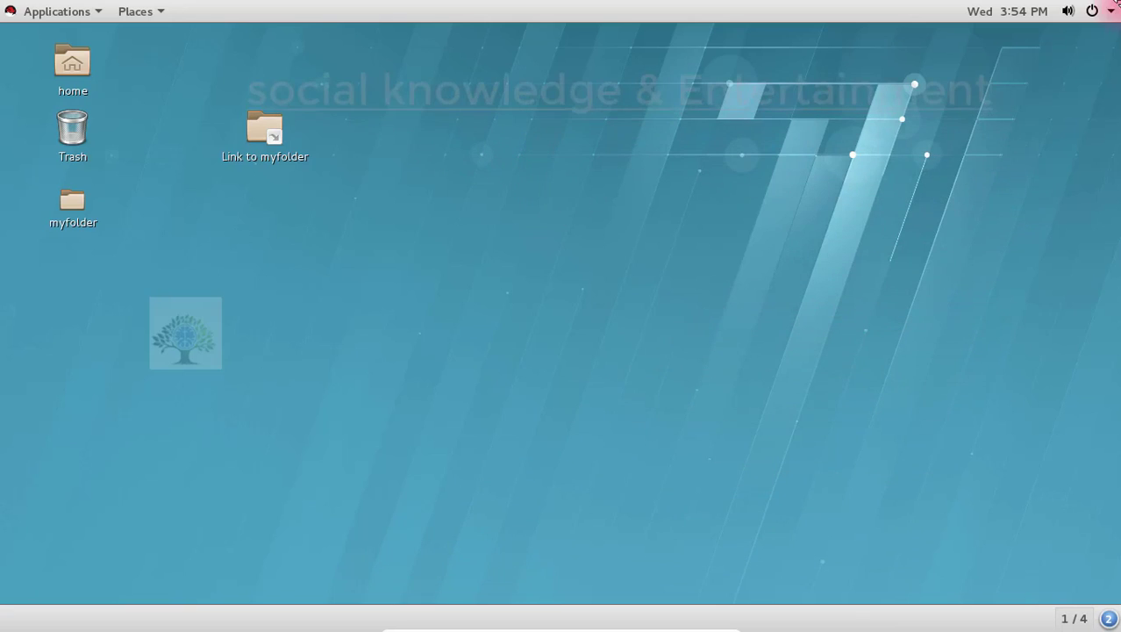
Point out the power option among the system controls, dismiss them, and glance at the places list and calendar
left_click(1096, 9)
left_click(1053, 231)
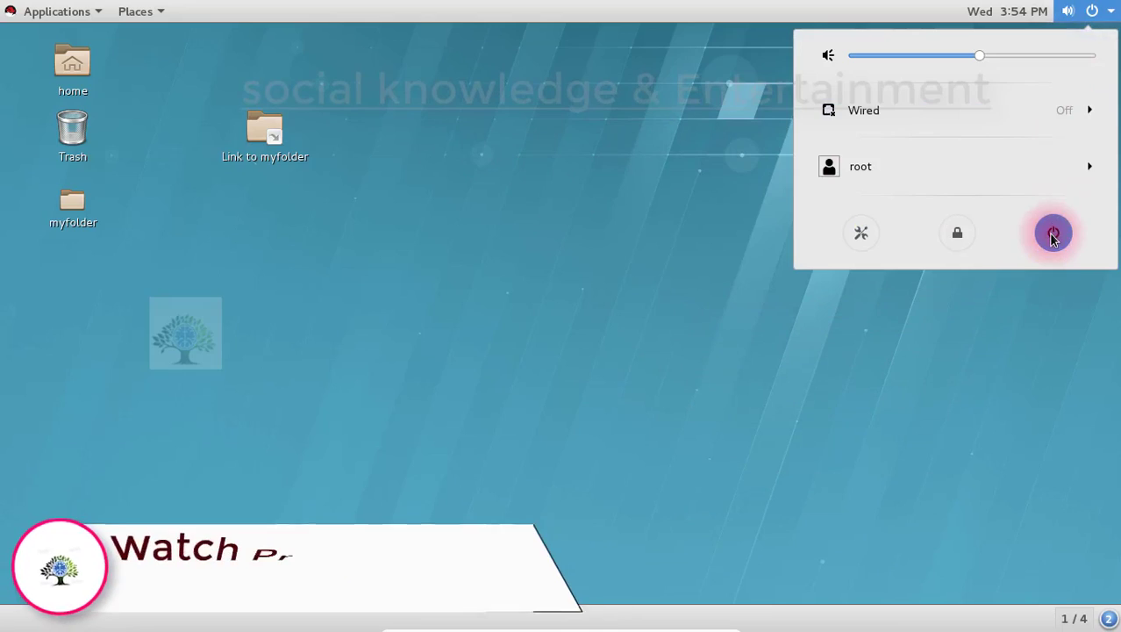
left_click(424, 376)
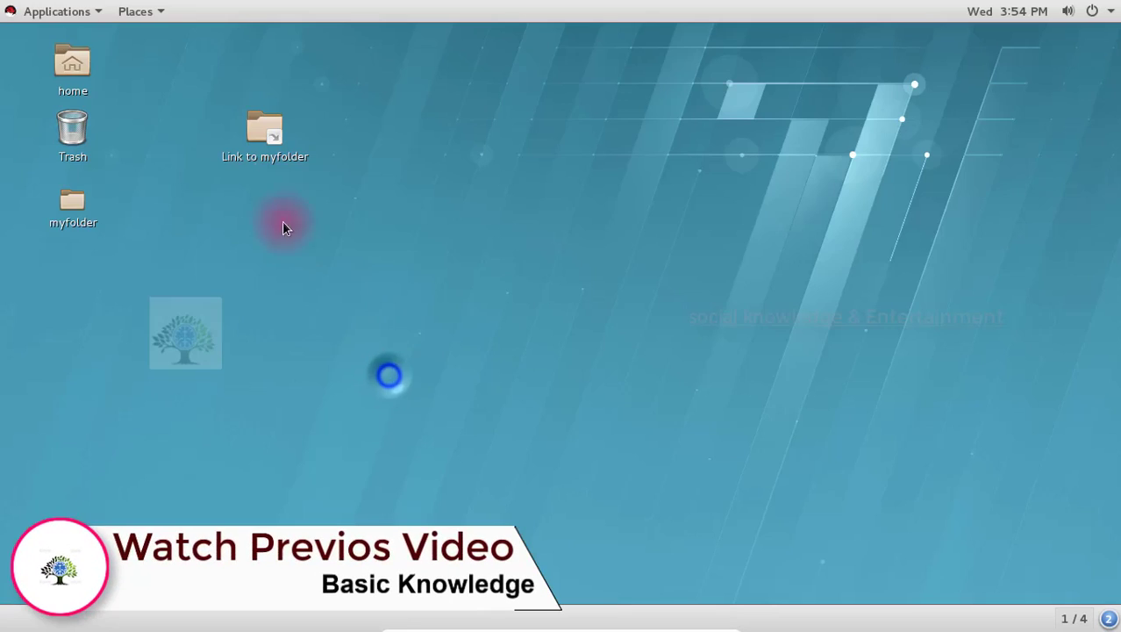
left_click(141, 12)
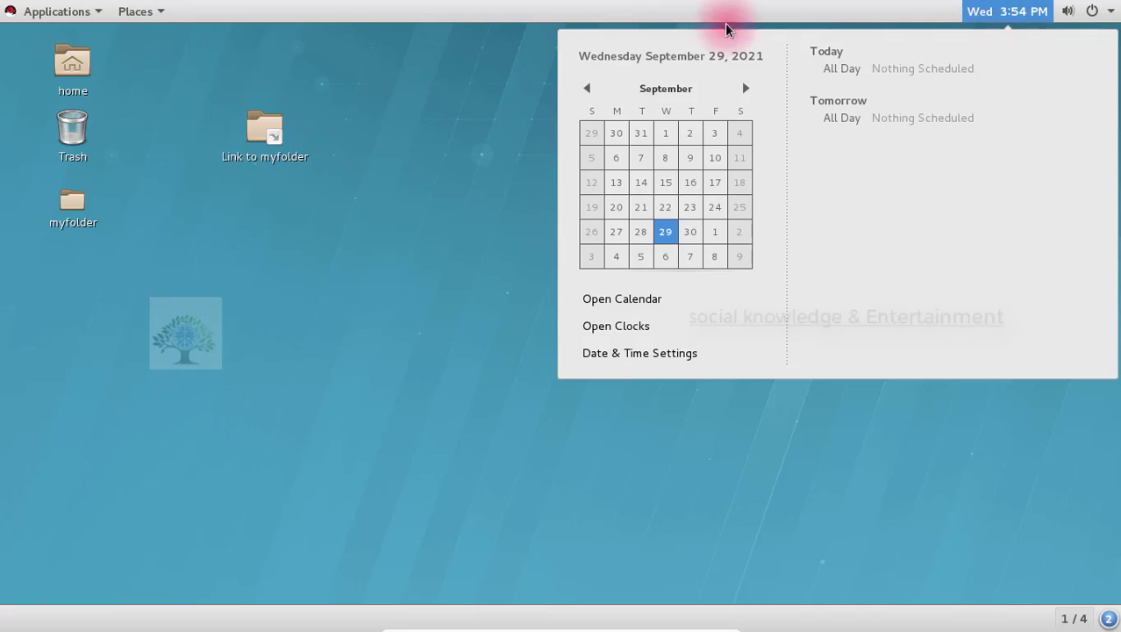
Power off the Red Hat Linux virtual machine and confirm the shutdown
left_click(1101, 12)
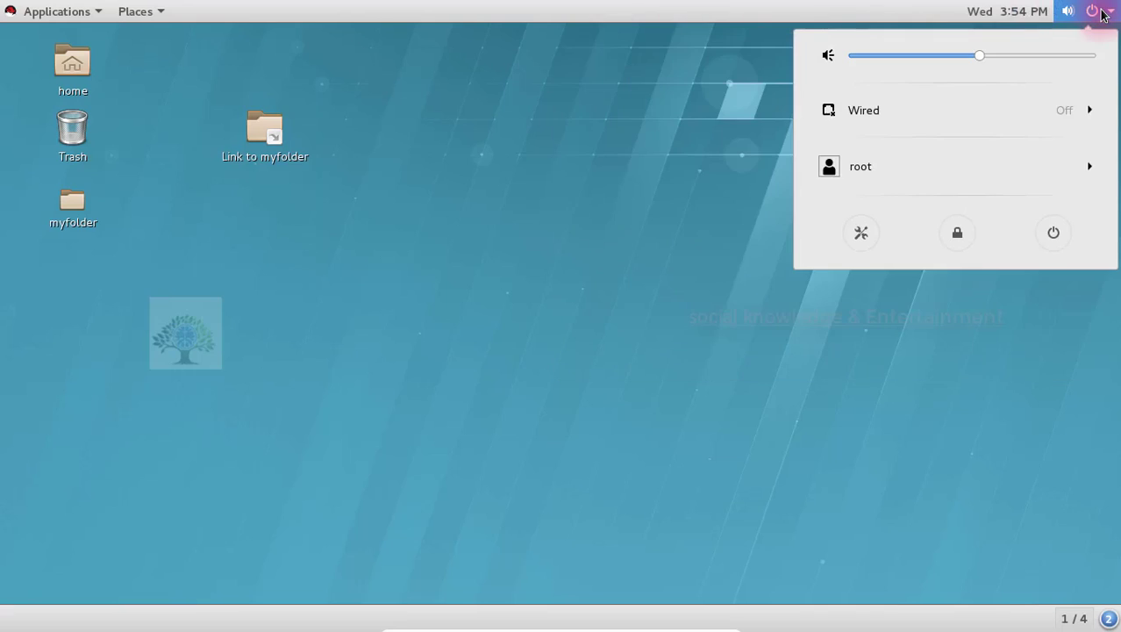
left_click(1038, 233)
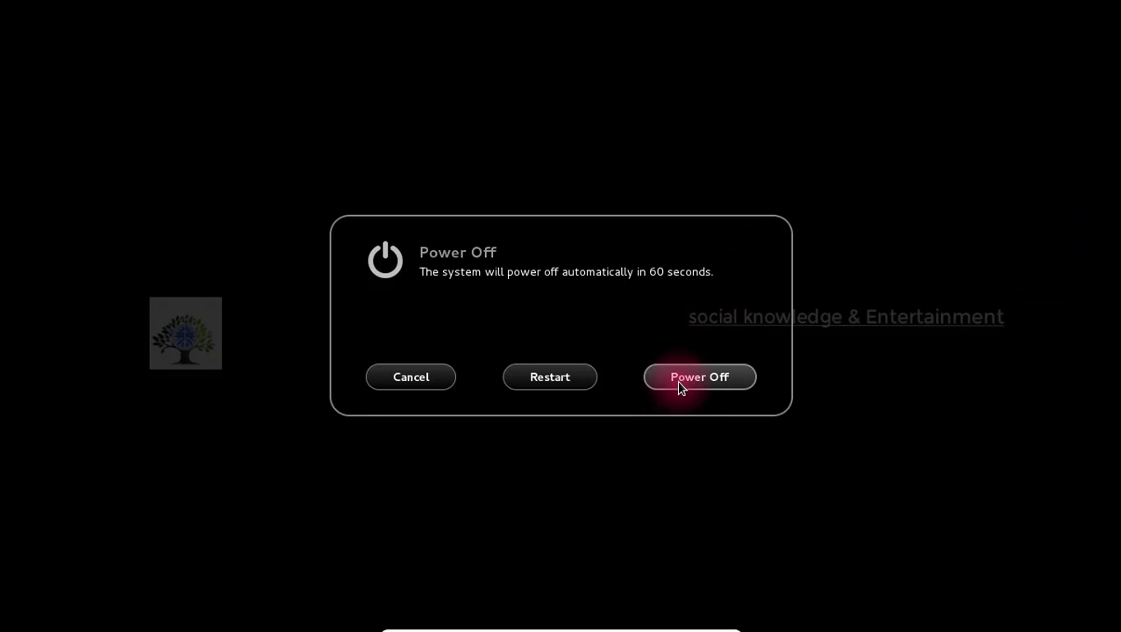
left_click(677, 379)
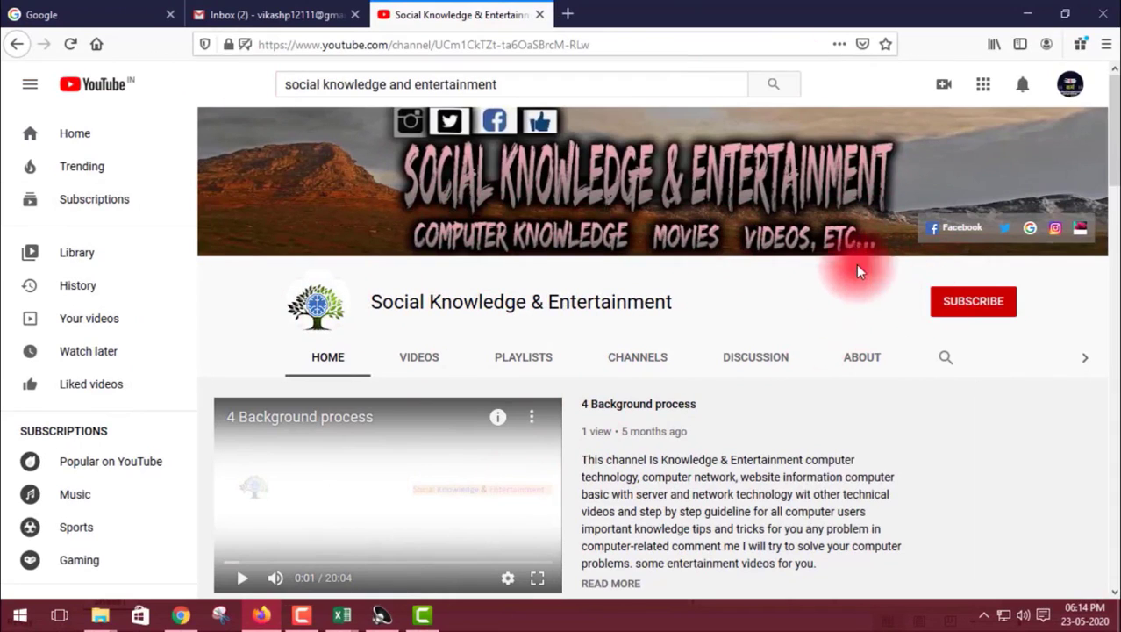
On YouTube in Firefox, subscribe to the Social Knowledge & Entertainment channel and set its notifications to All
left_click(988, 313)
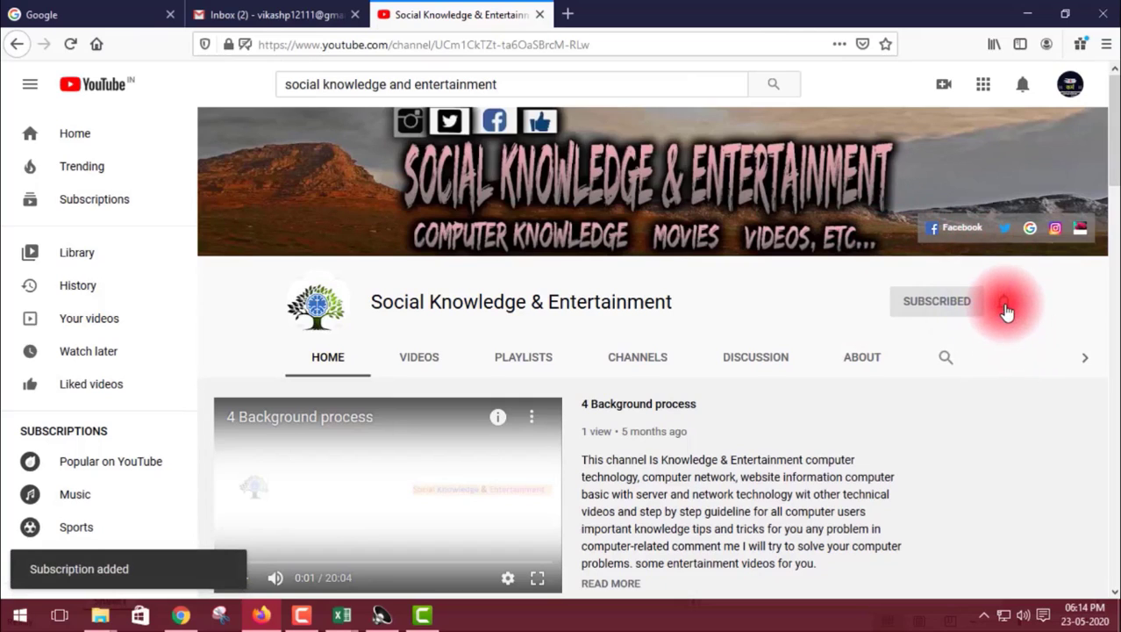
left_click(1005, 306)
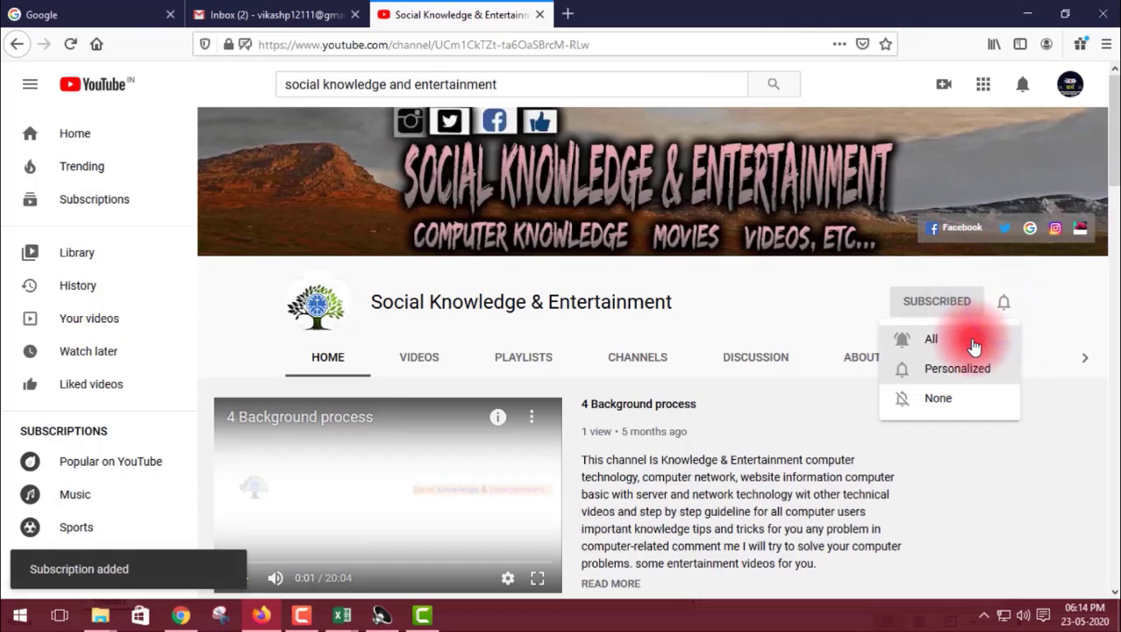
left_click(972, 343)
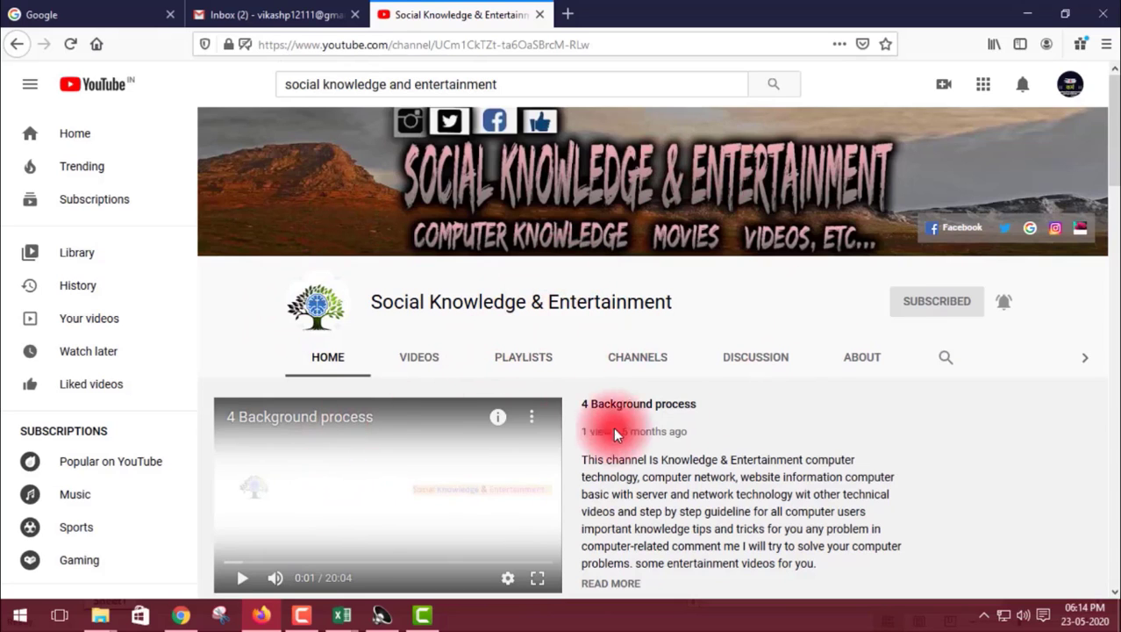
Look through the uploads, recent activities and popular uploads on the channel's home page
scroll(417, 426, "down", 5)
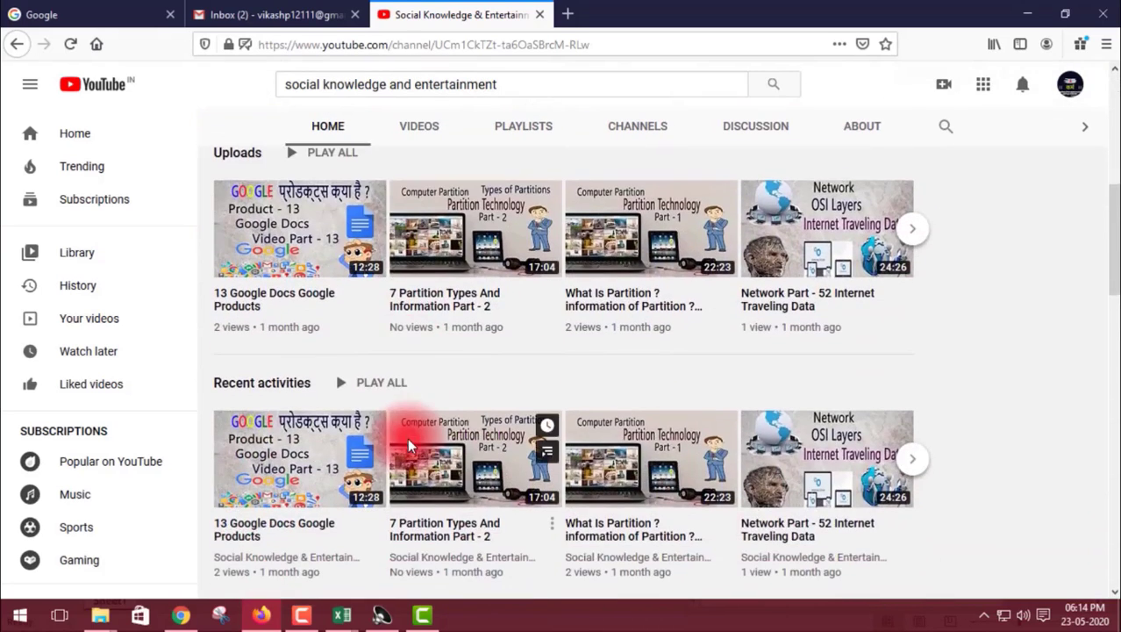
scroll(384, 334, "down", 10)
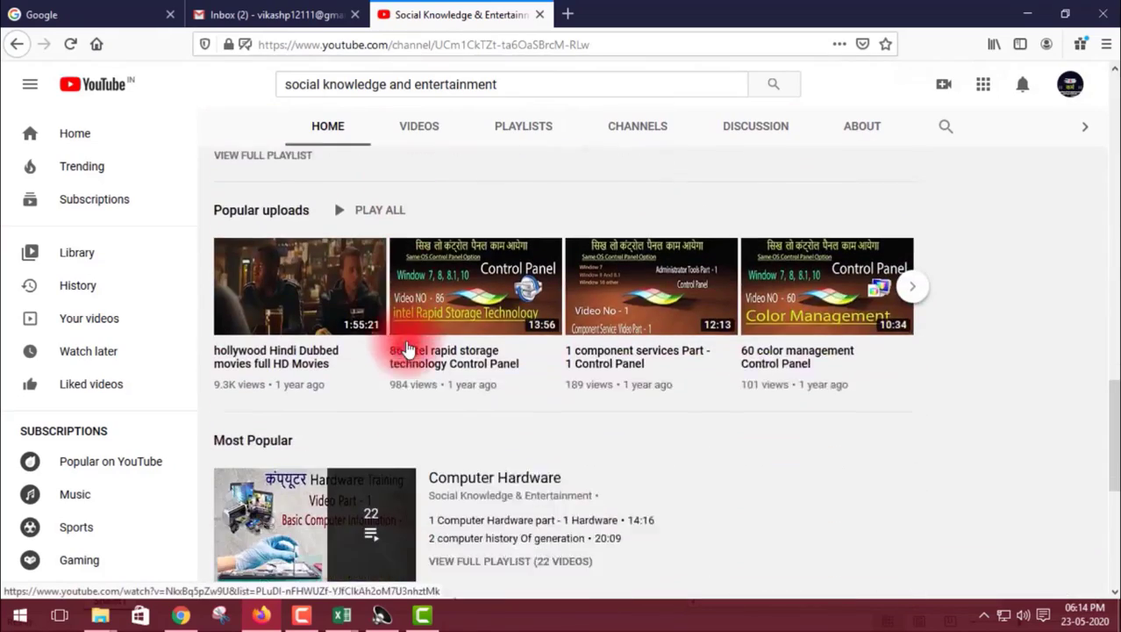
scroll(406, 349, "down", 5)
scroll(406, 348, "up", 10)
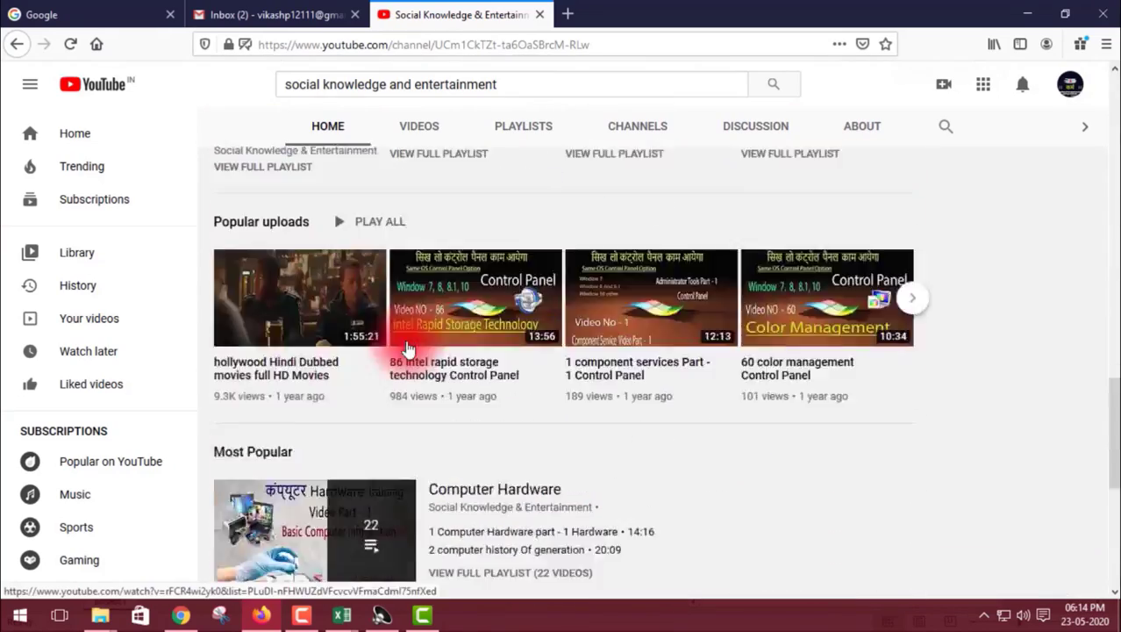
scroll(407, 348, "up", 8)
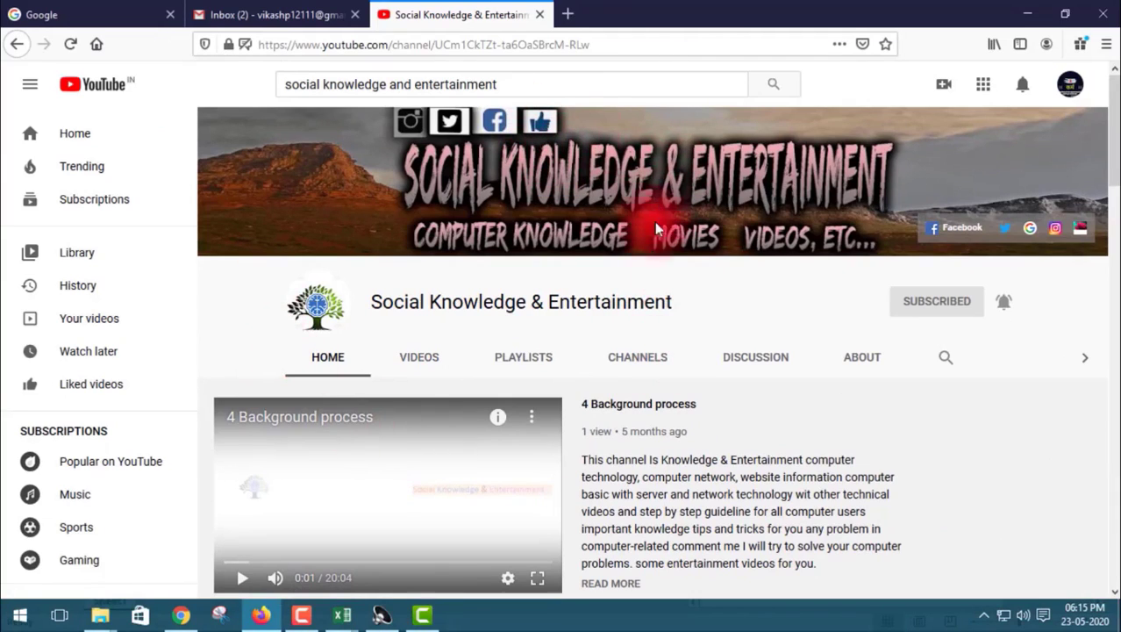
Play the Basic Starting Users playlist from the channel's playlists, return to the overview, and close the mini player
left_click(526, 363)
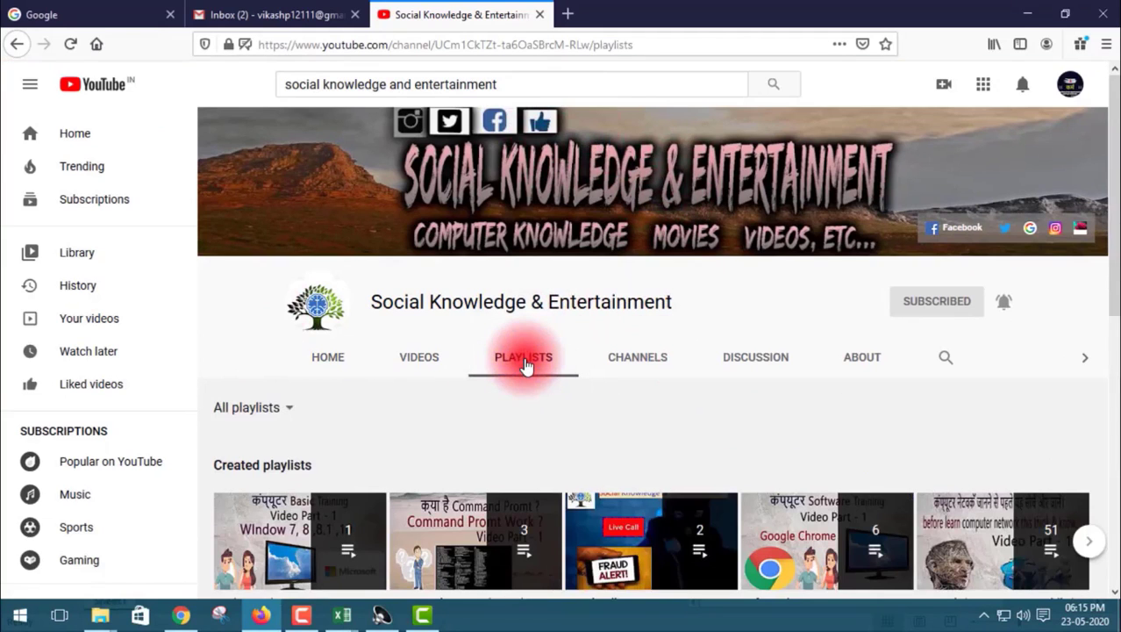
scroll(421, 313, "down", 3)
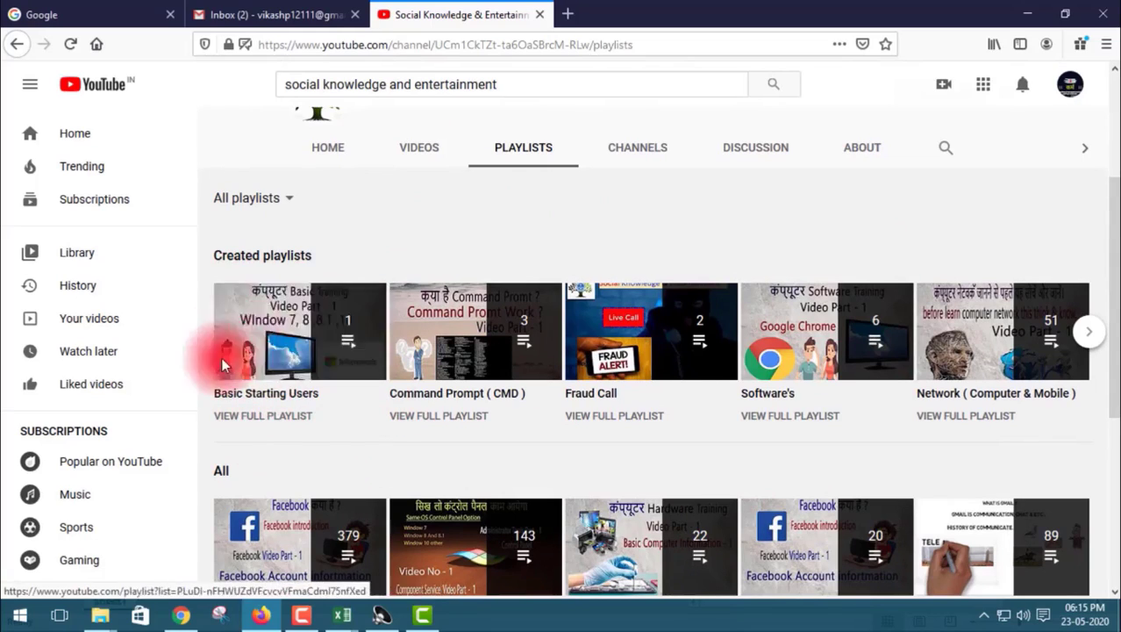
scroll(289, 351, "down", 1)
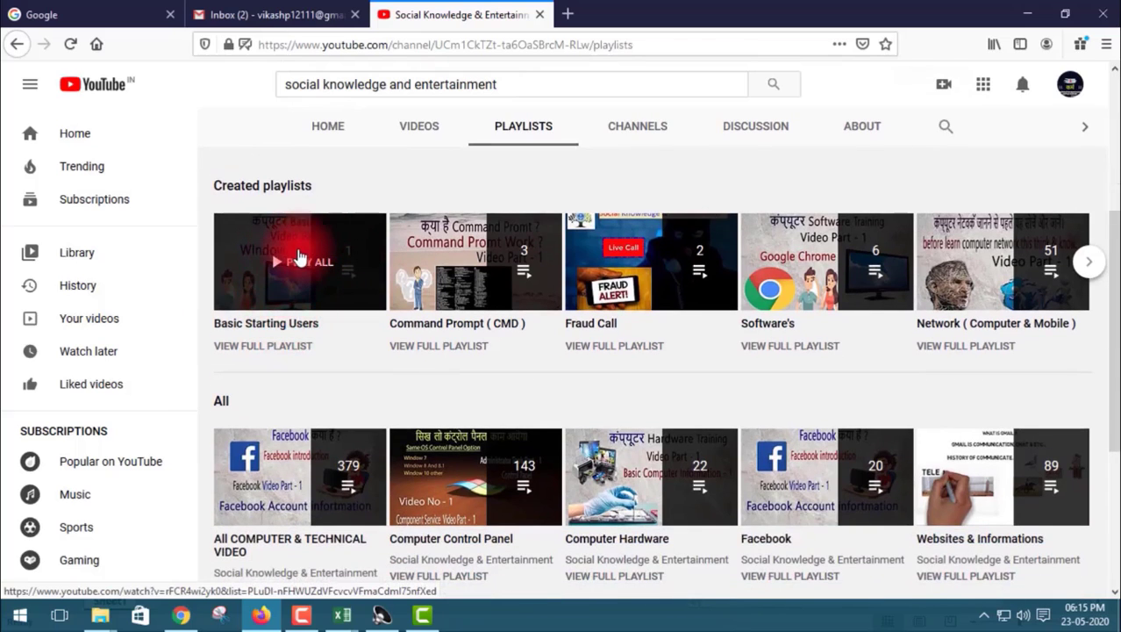
left_click(298, 260)
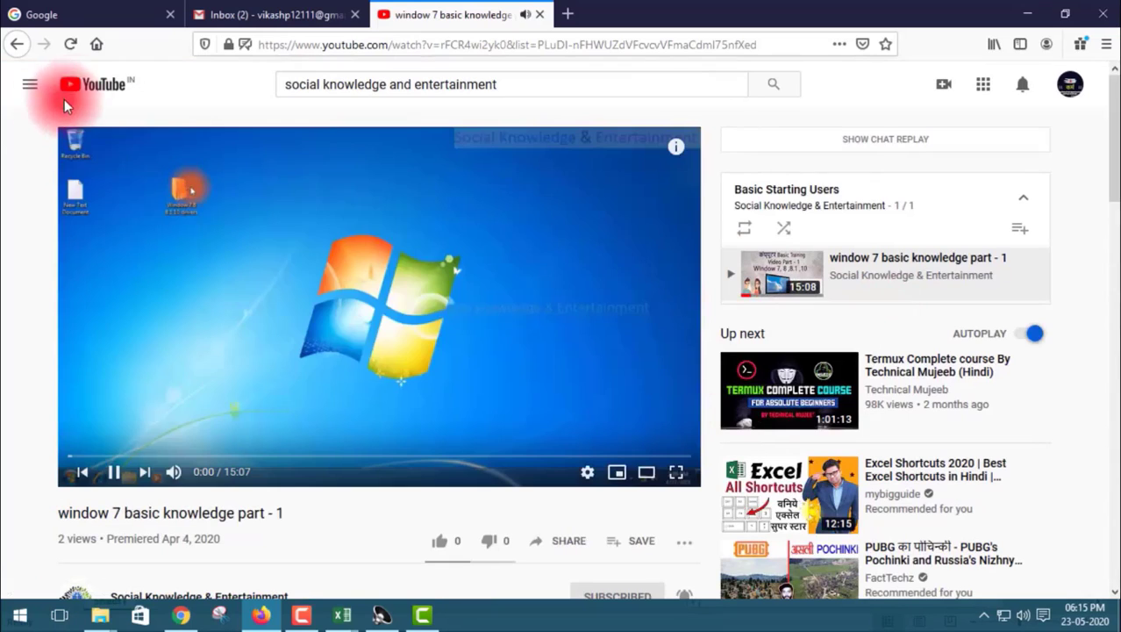
left_click(15, 45)
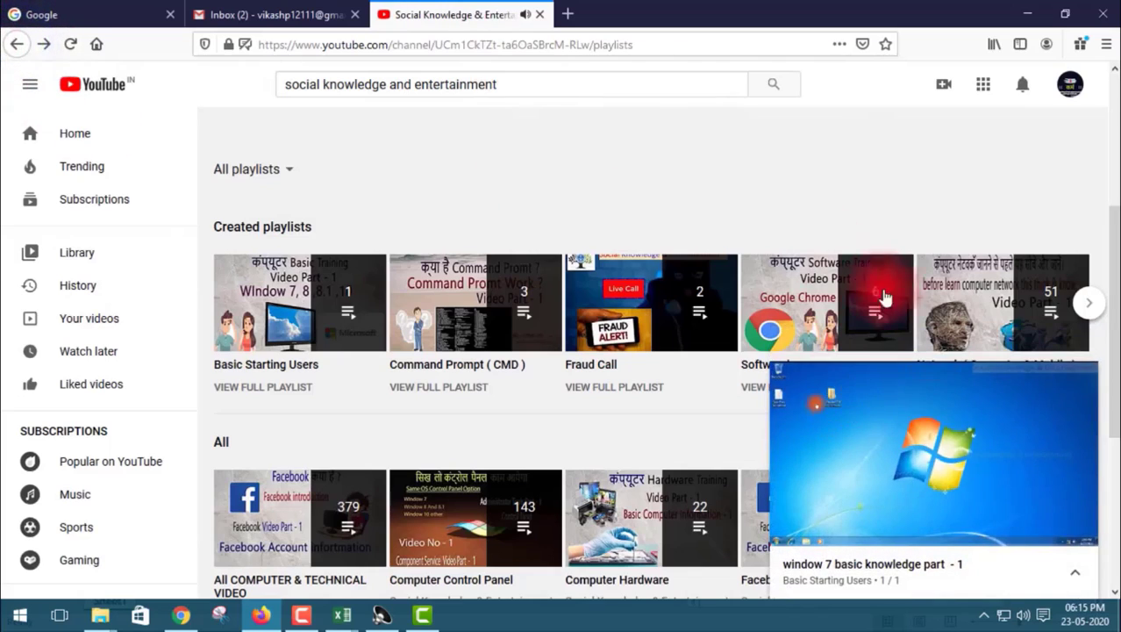
left_click(1081, 382)
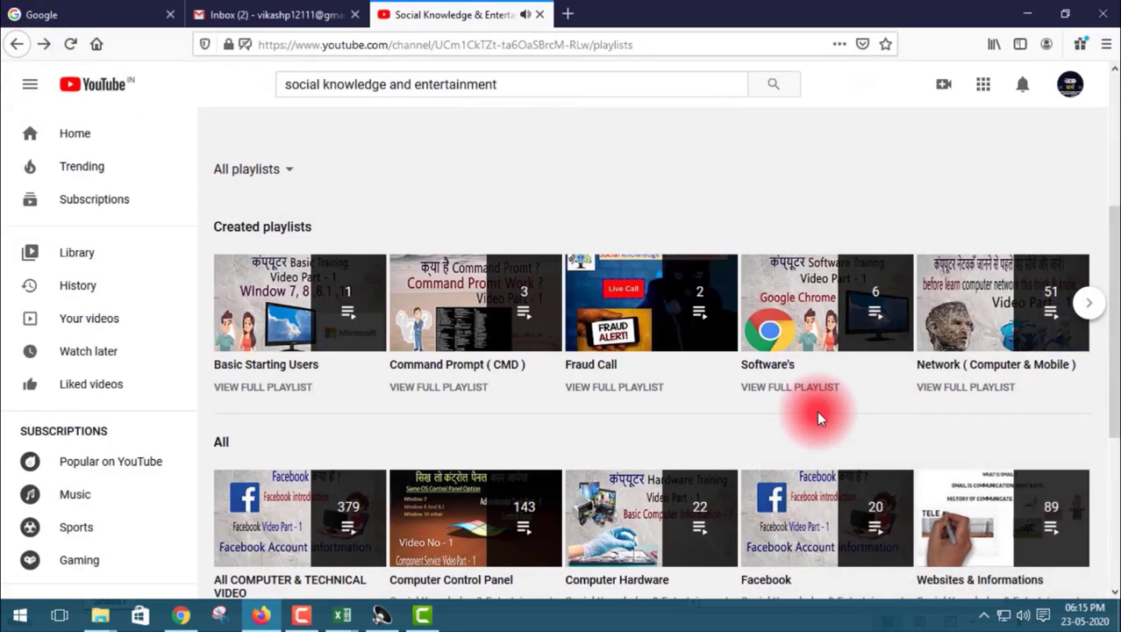
Examine the Created, All and Most Popular playlist sections of the channel
mouse_move(316, 343)
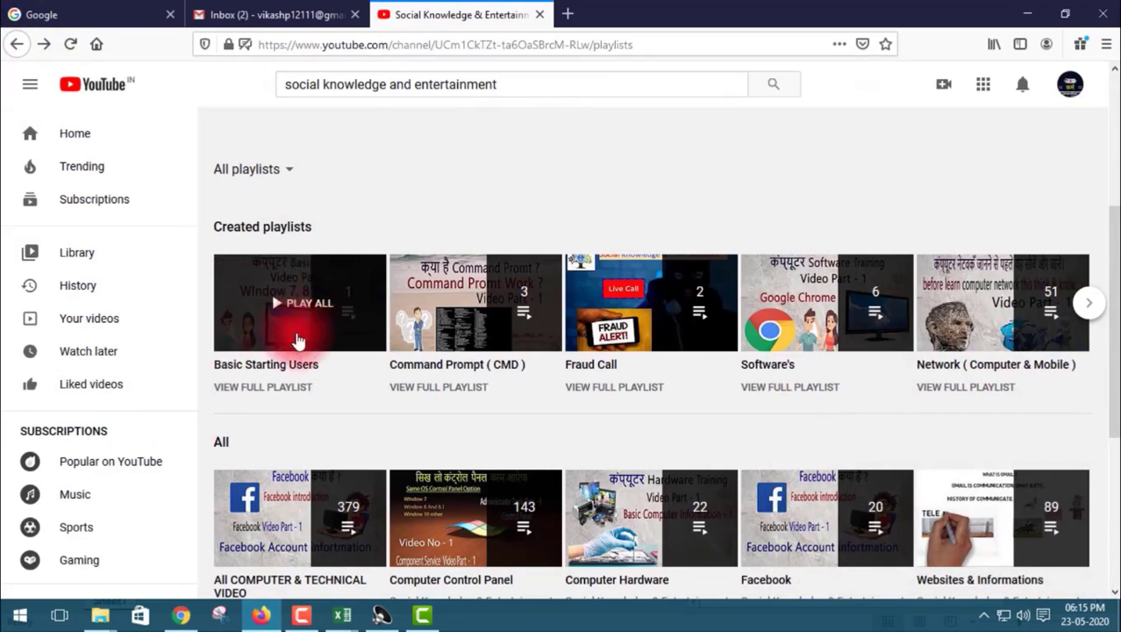
scroll(659, 408, "down", 3)
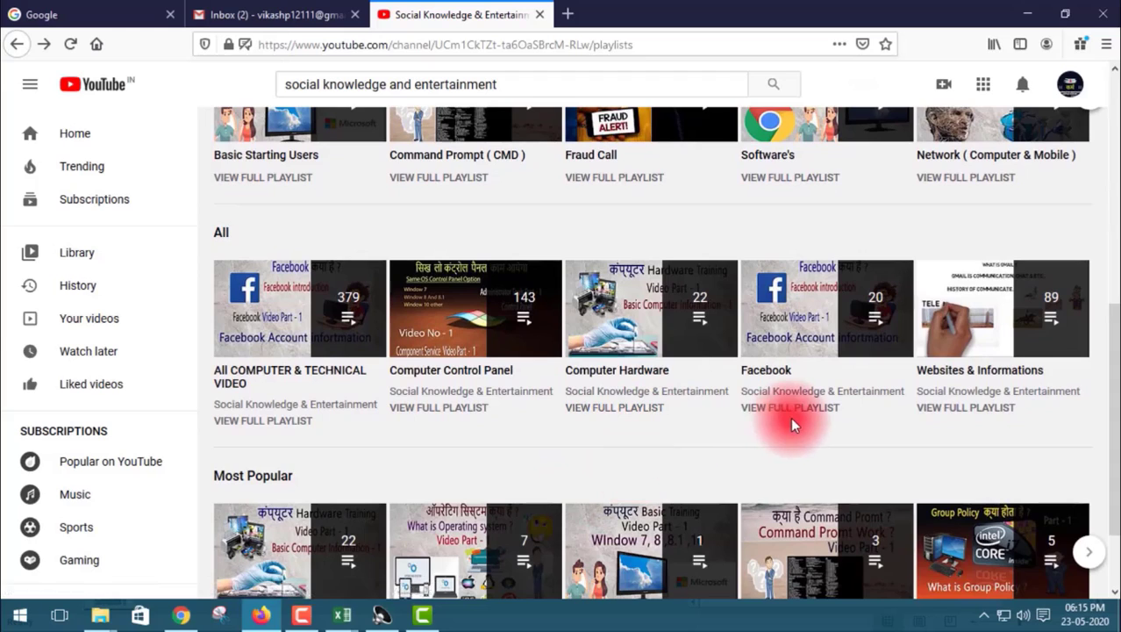
scroll(750, 438, "down", 1)
scroll(751, 439, "down", 1)
mouse_move(711, 446)
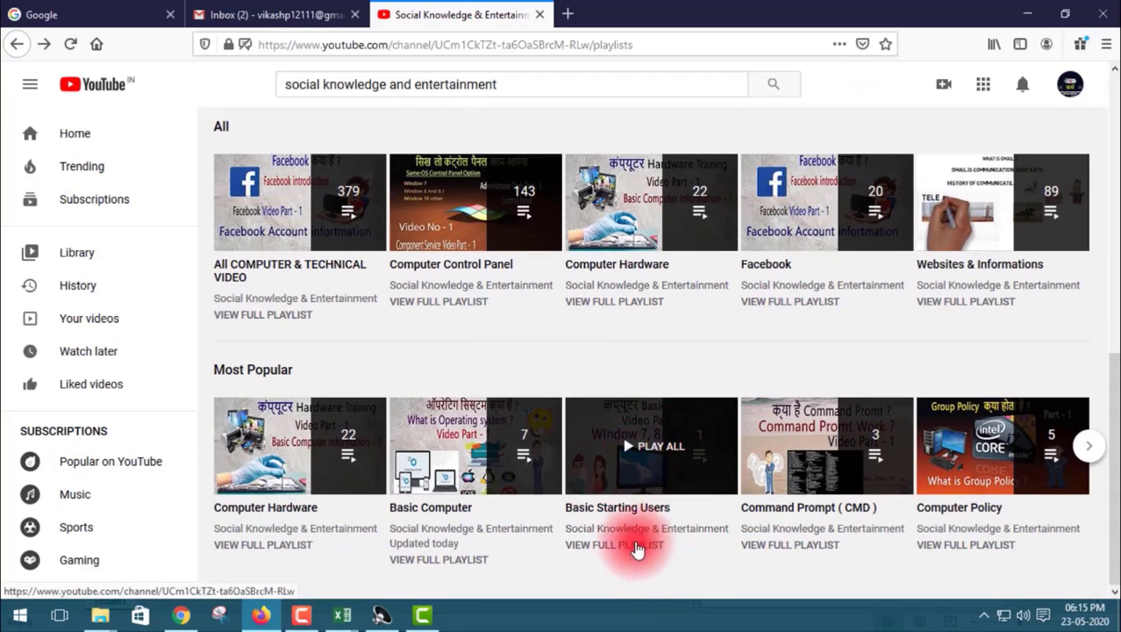
mouse_move(400, 514)
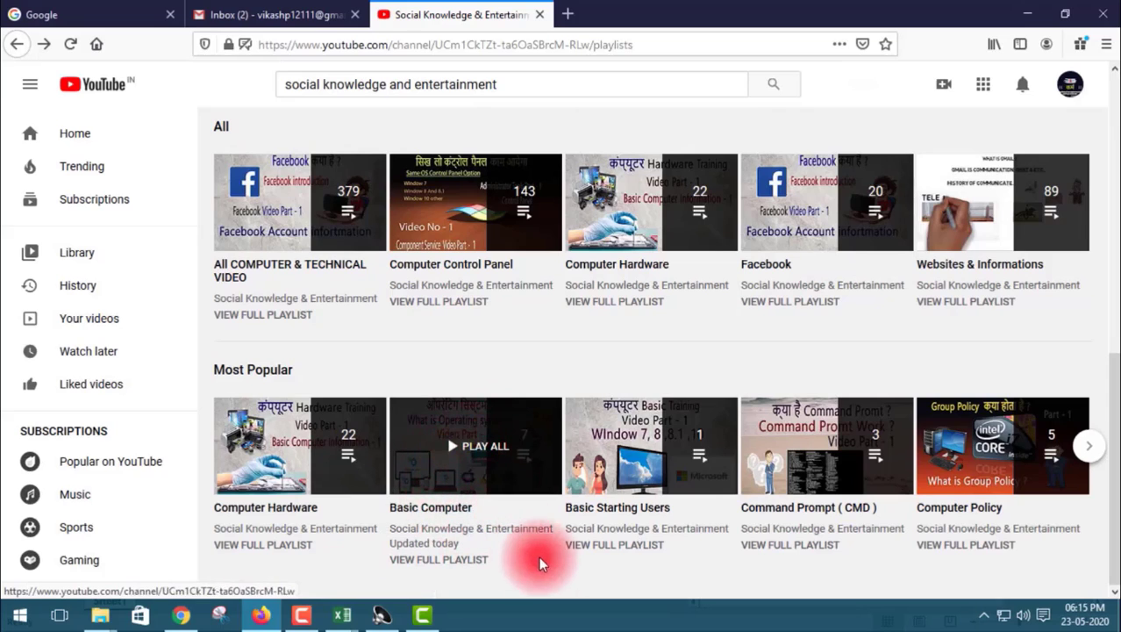
scroll(479, 487, "up", 1)
scroll(479, 487, "up", 5)
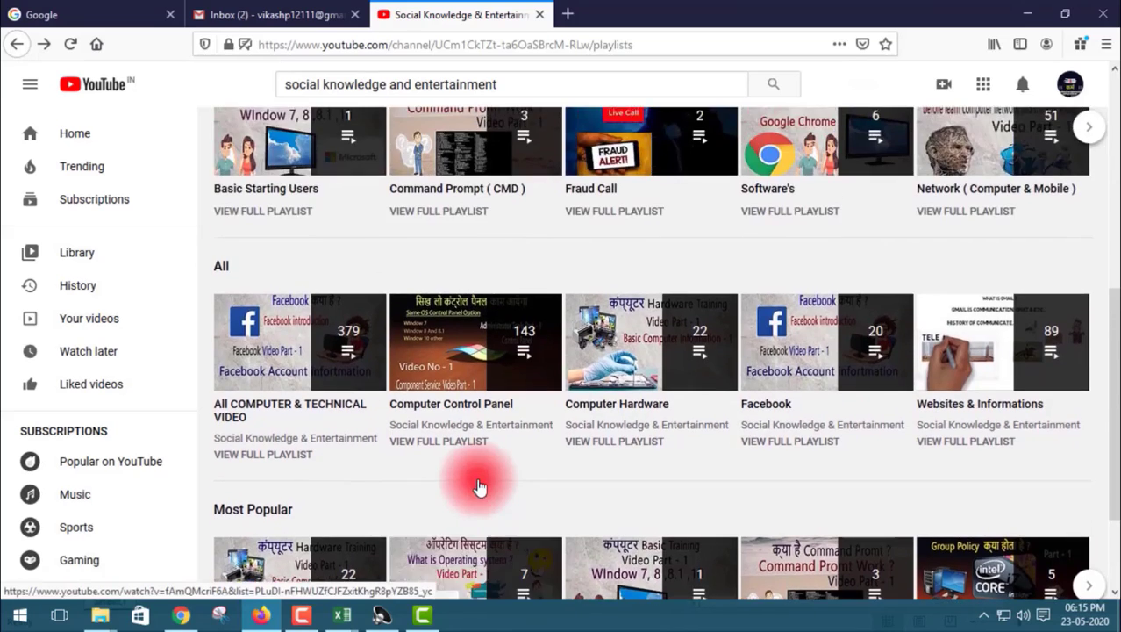